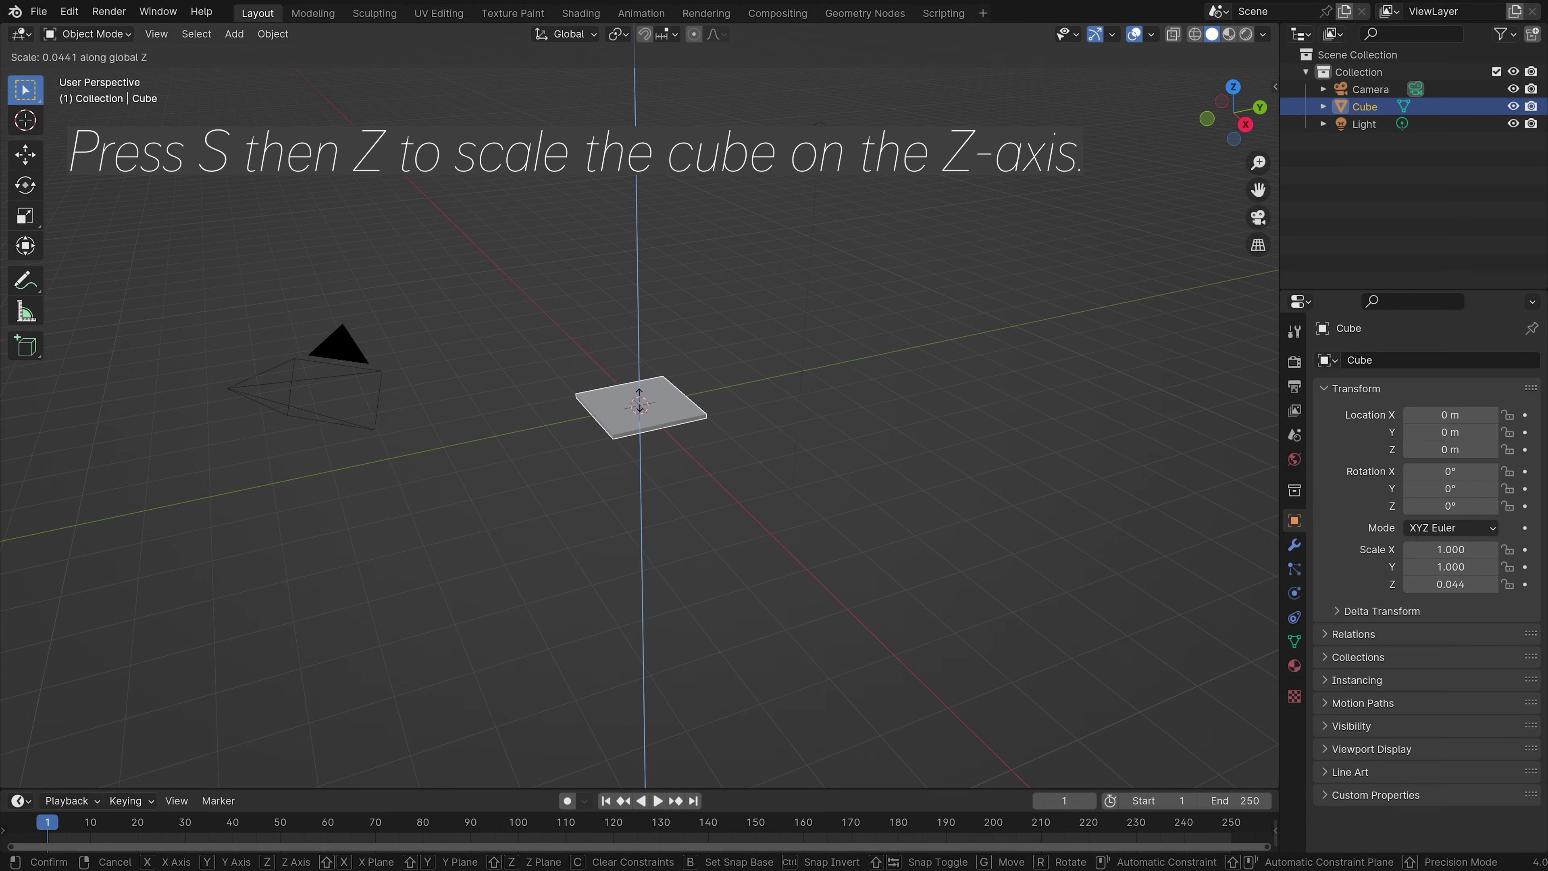
Step: Flatten the cube to a Z scale of about 0.044 and enlarge it to about 7.47 on X and Y
left_click(638, 402)
key("s")
key("shift+z")
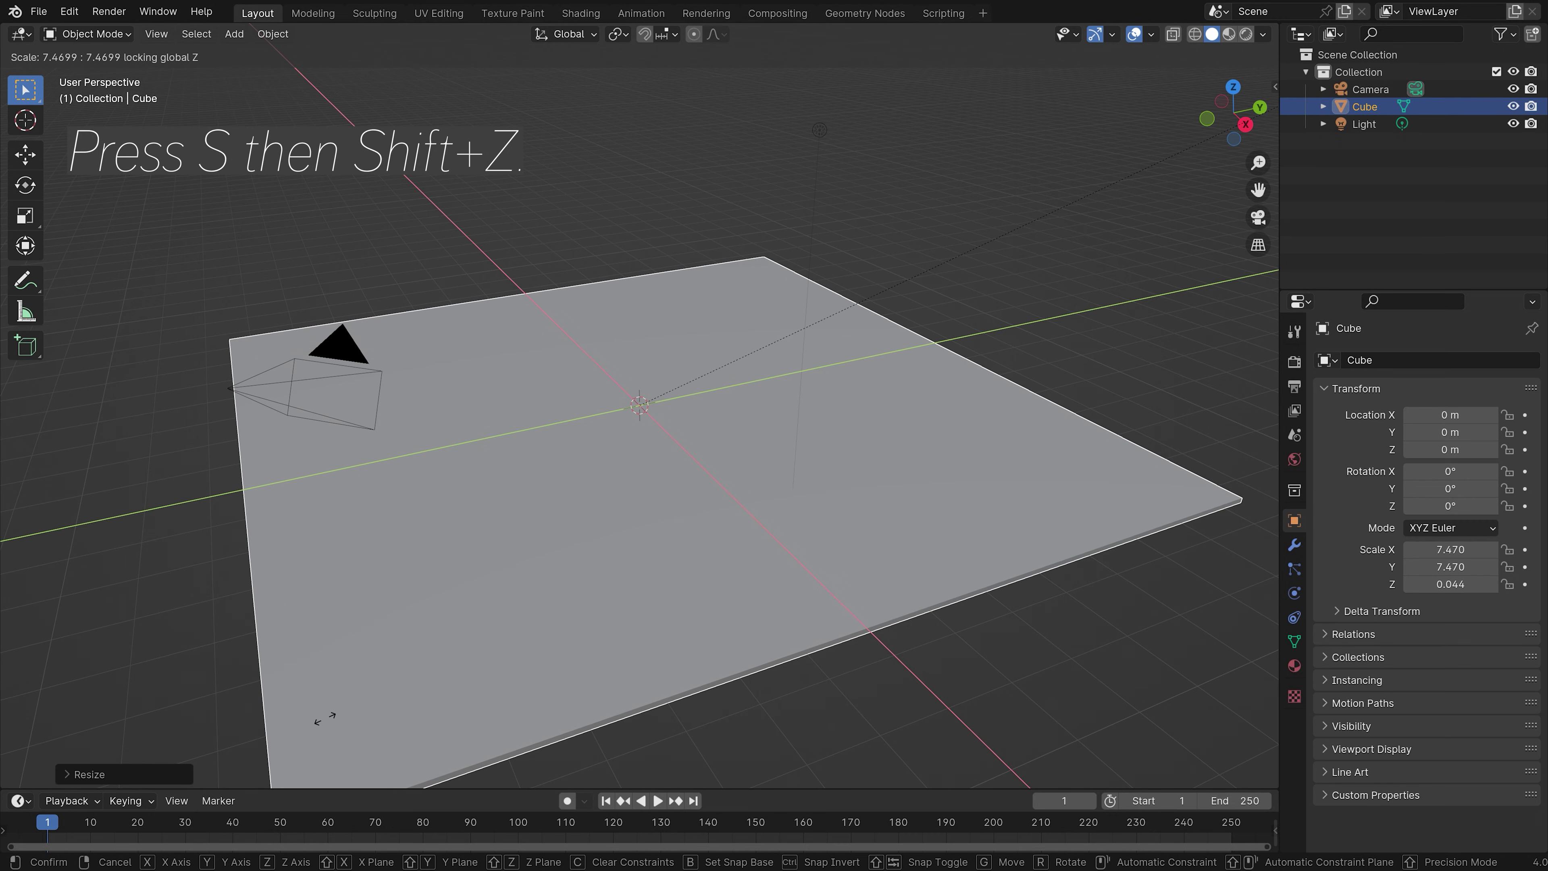
left_click(325, 718)
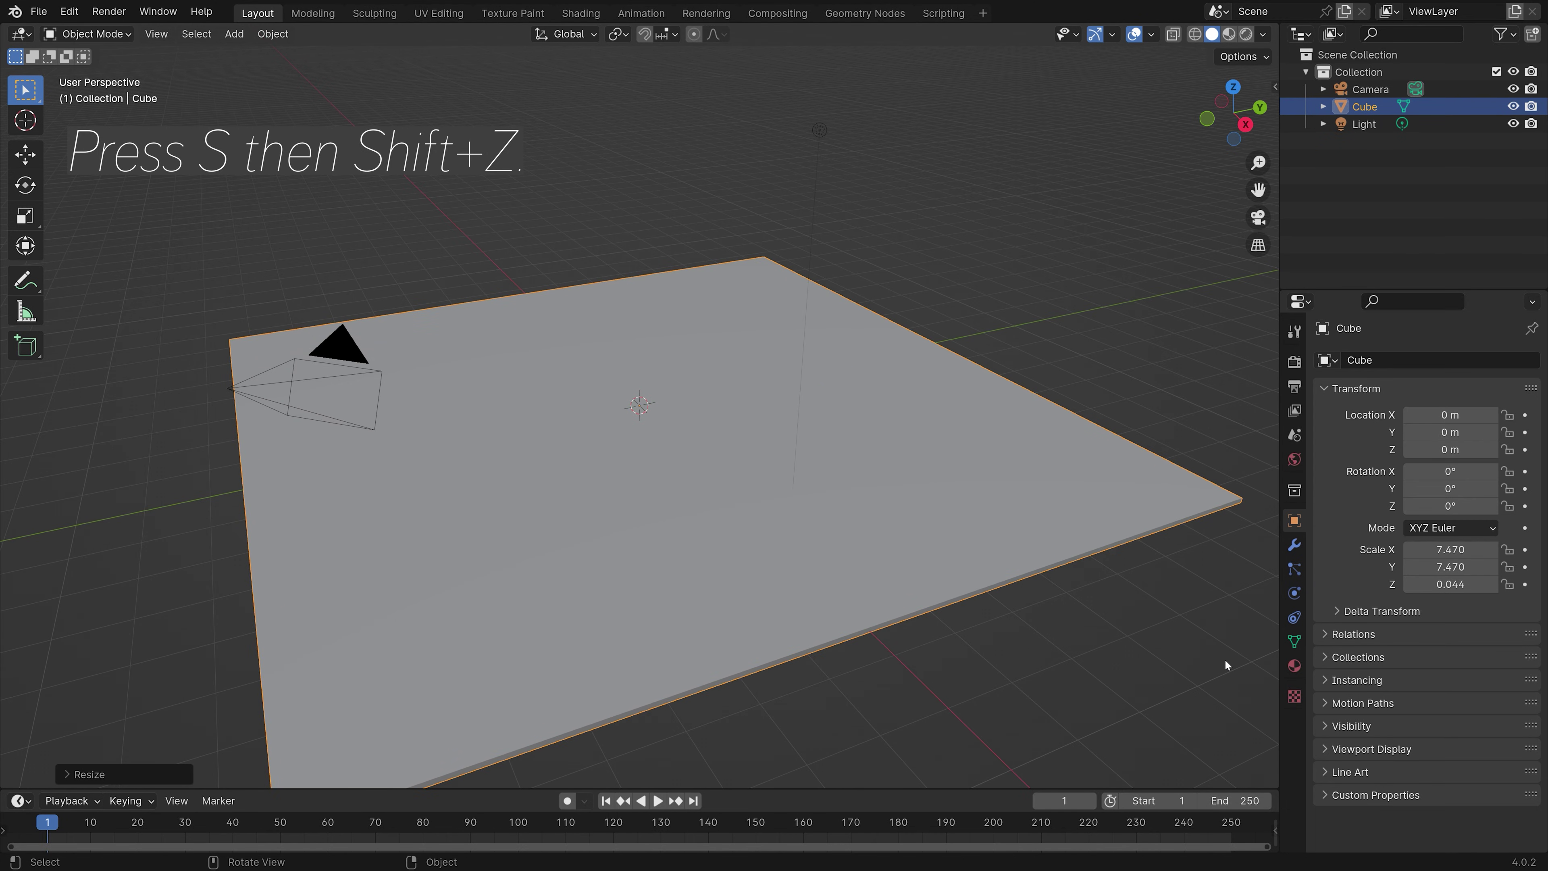
Step: Give the flattened plate rigid body physics with the Passive type and a Box collision shape
left_click(1294, 593)
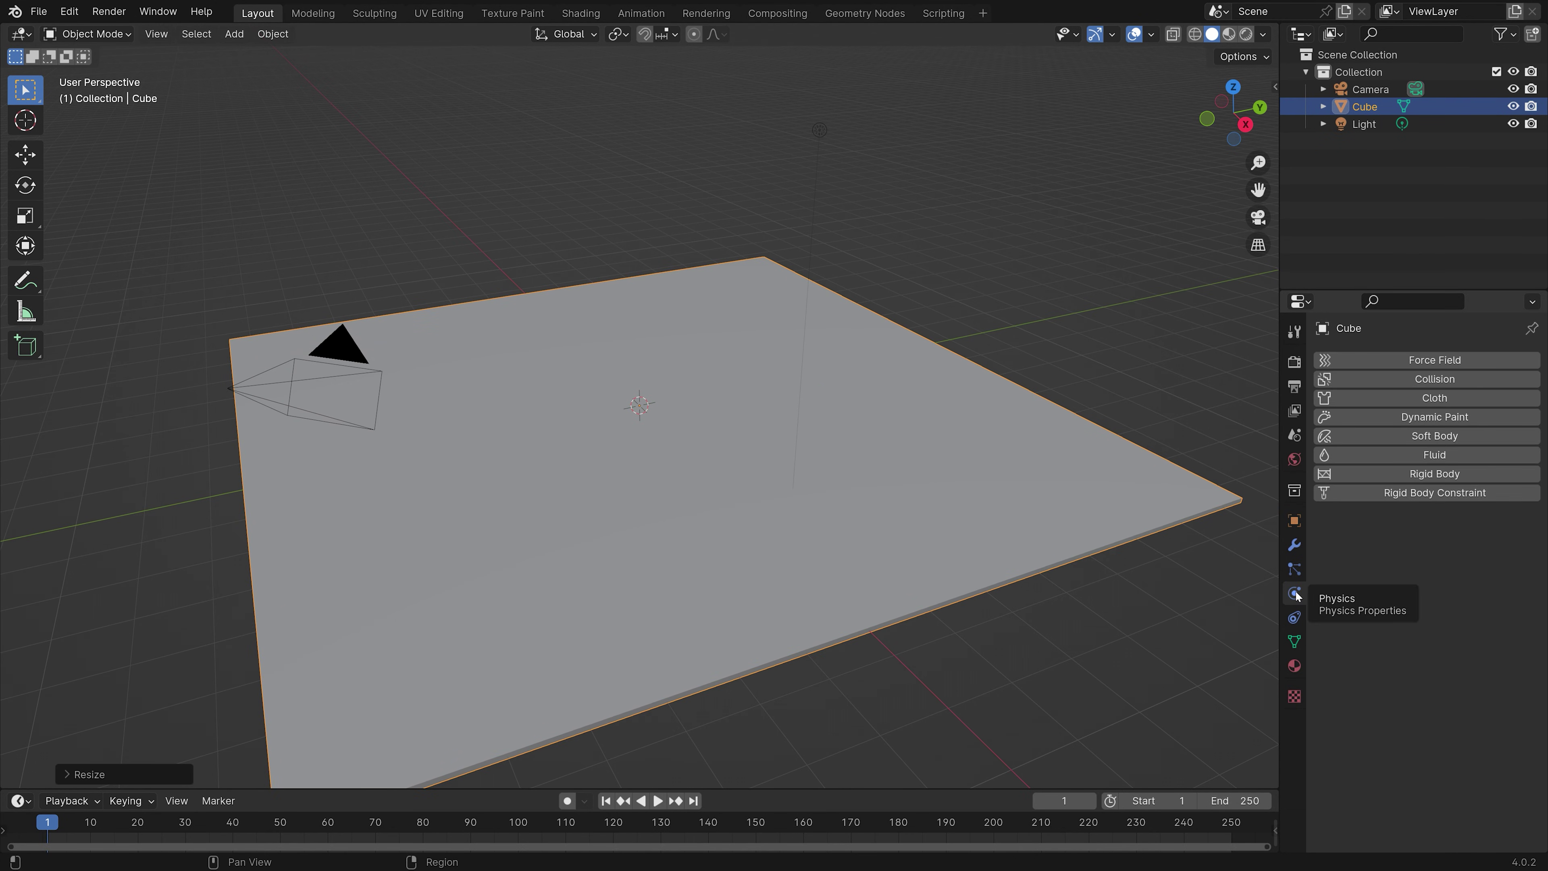
left_click(1390, 475)
left_click(1448, 547)
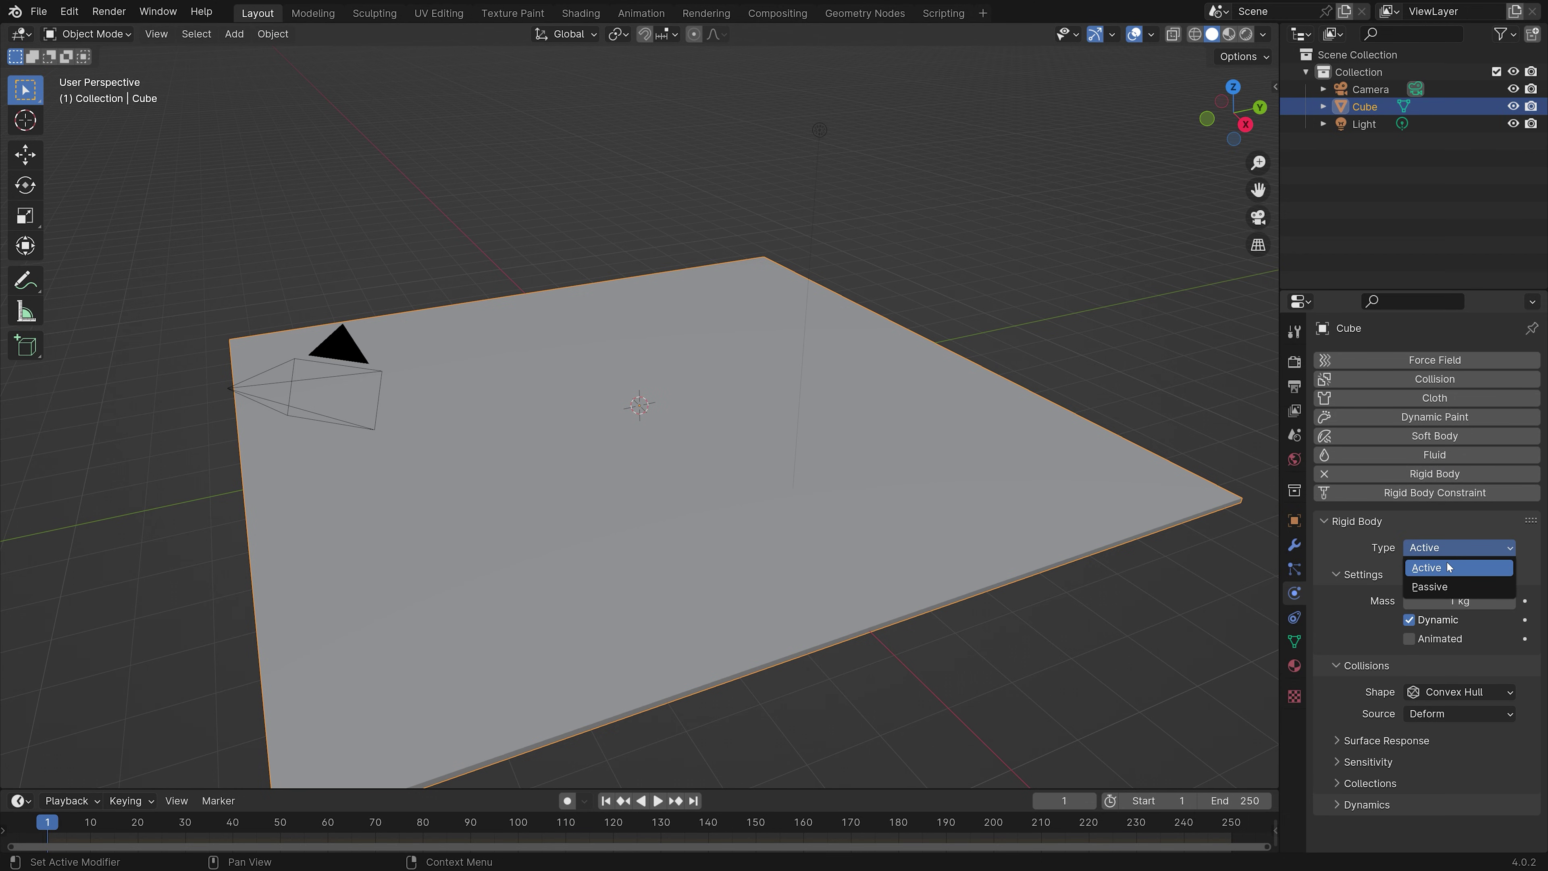
left_click(1431, 588)
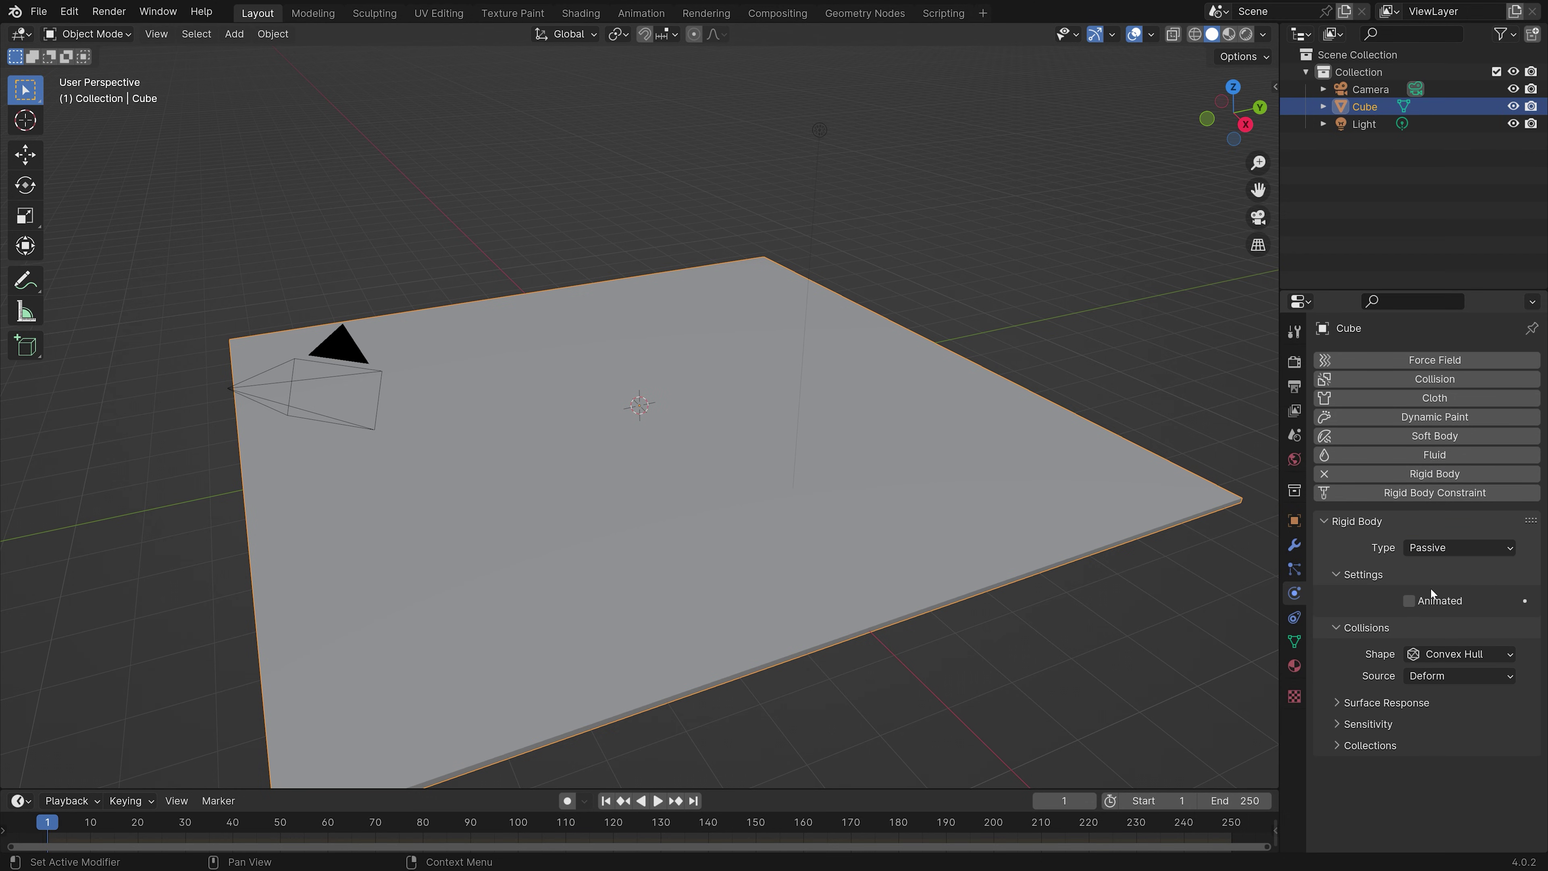
left_click(1427, 651)
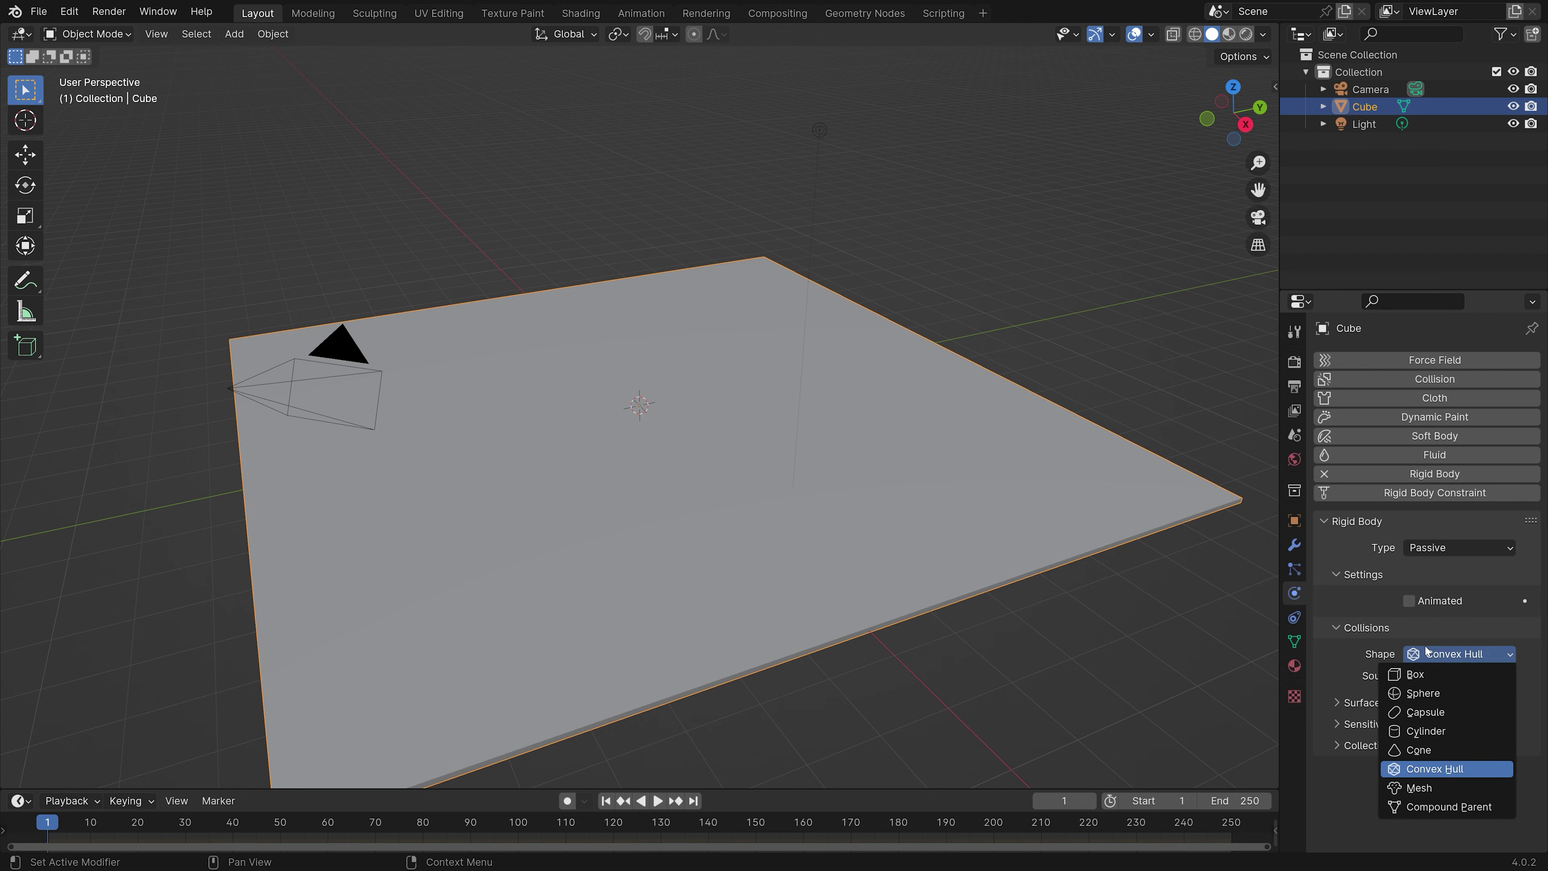
left_click(1427, 675)
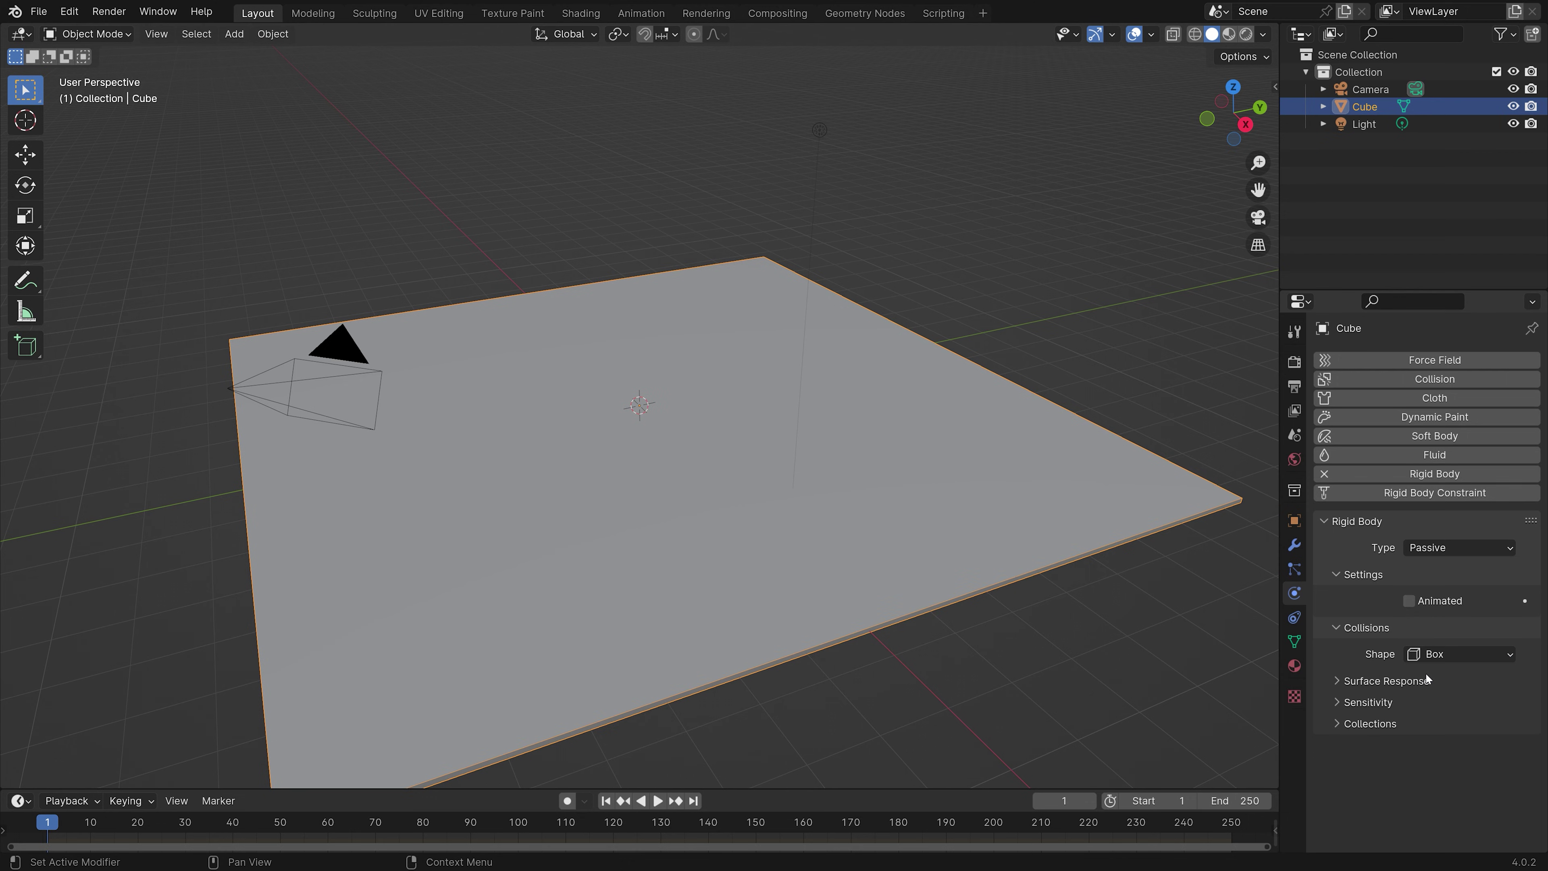
Step: Add a new cube and stretch it along the X axis into a long bar nearly spanning the plate
key("shift+a")
mouse_move(610, 424)
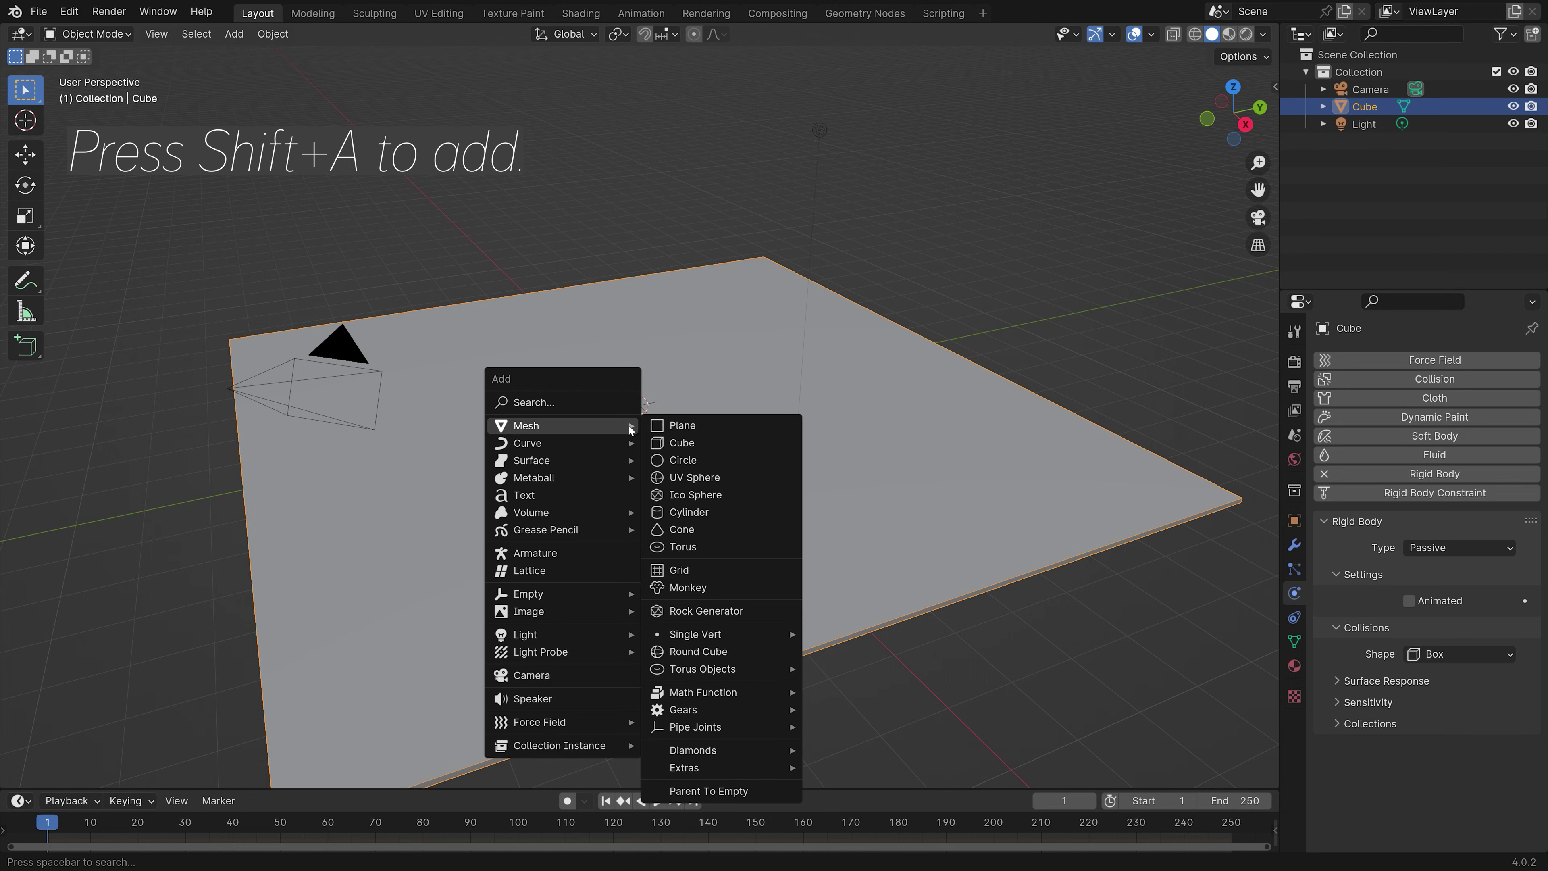
left_click(692, 452)
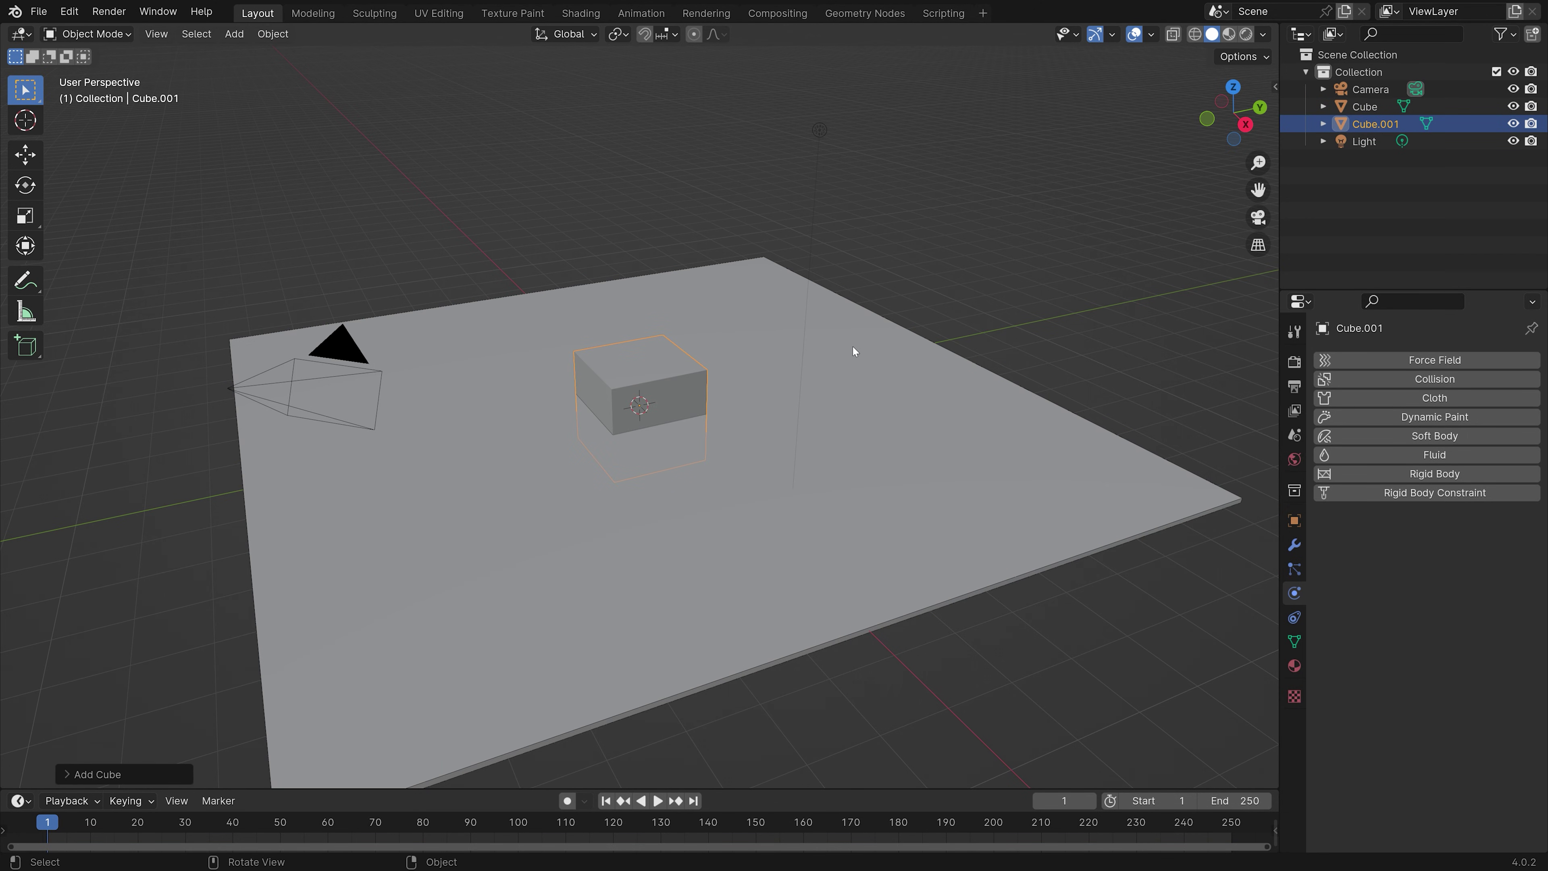
key("s")
key("x")
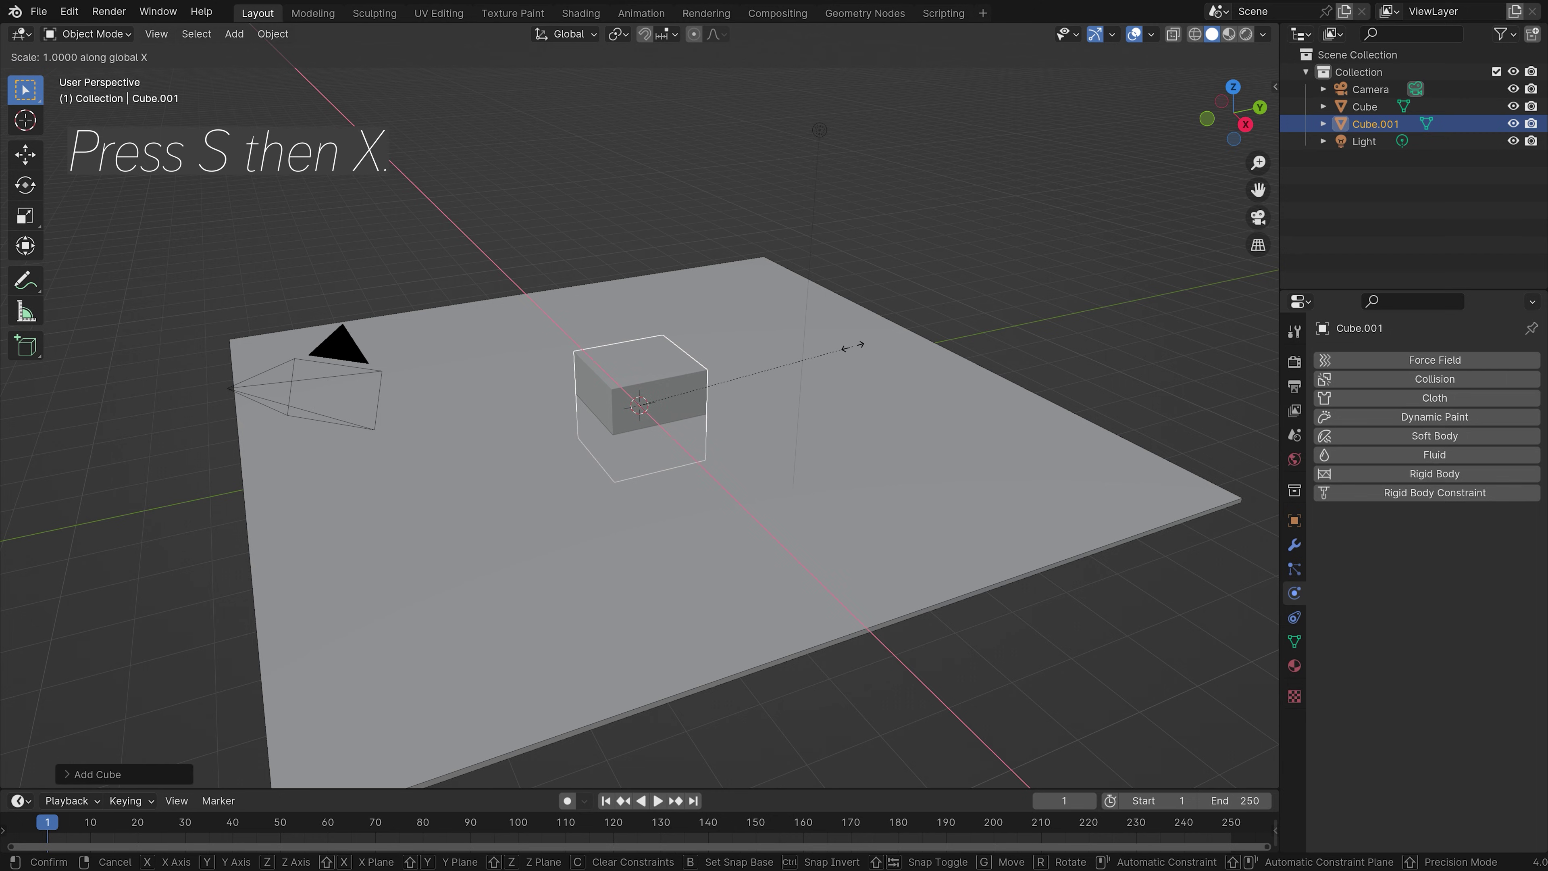
left_click(745, 773)
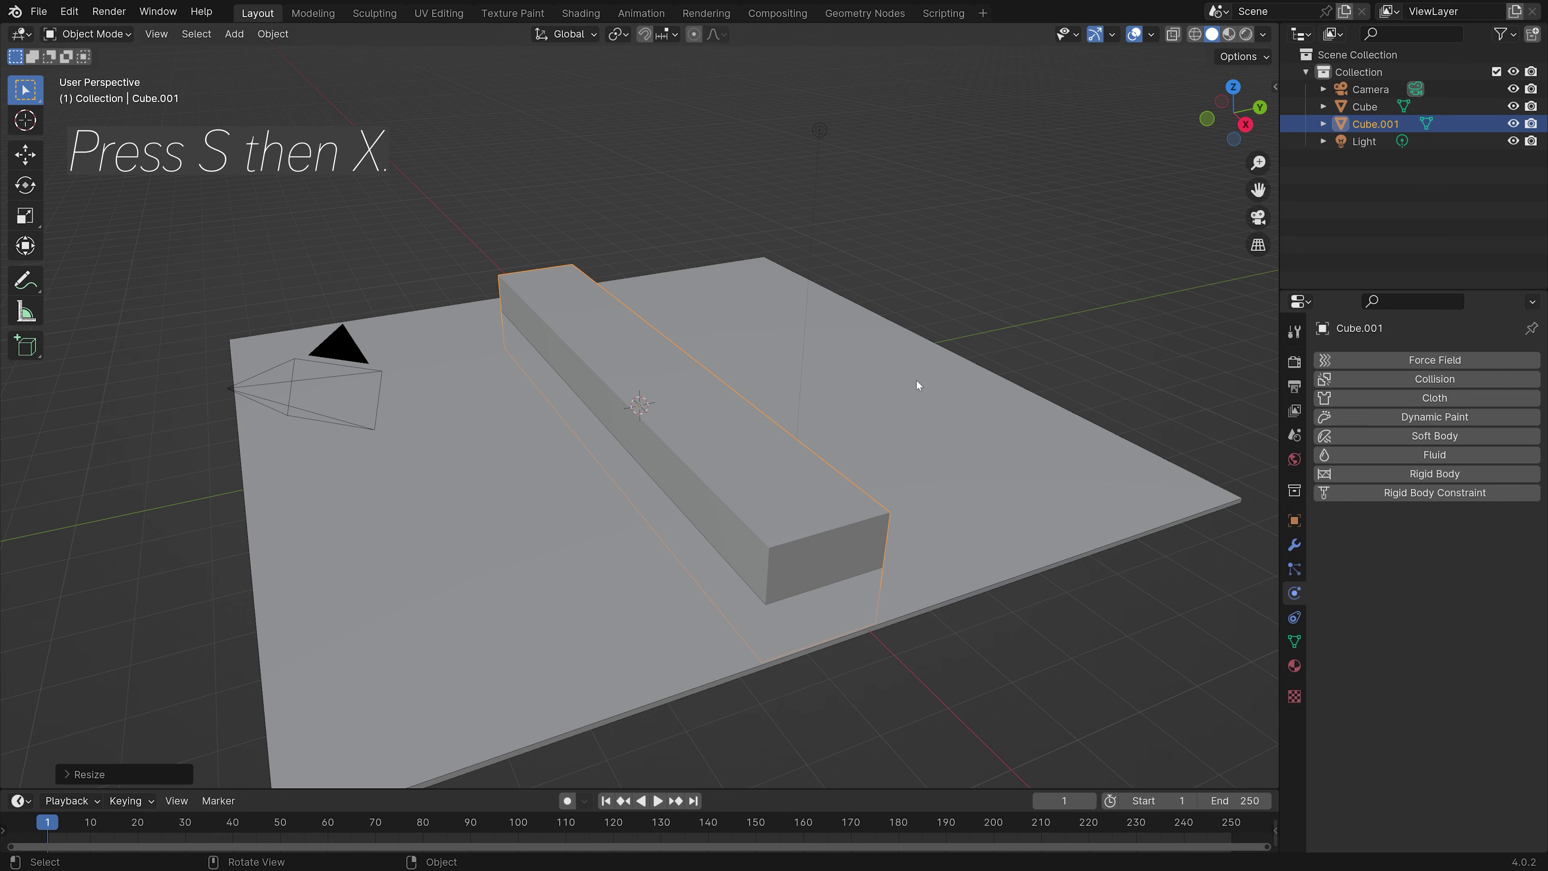
Step: Thin the bar to about 0.46 of its size on Y and Z, keeping its X length
key("s")
key("shift+x")
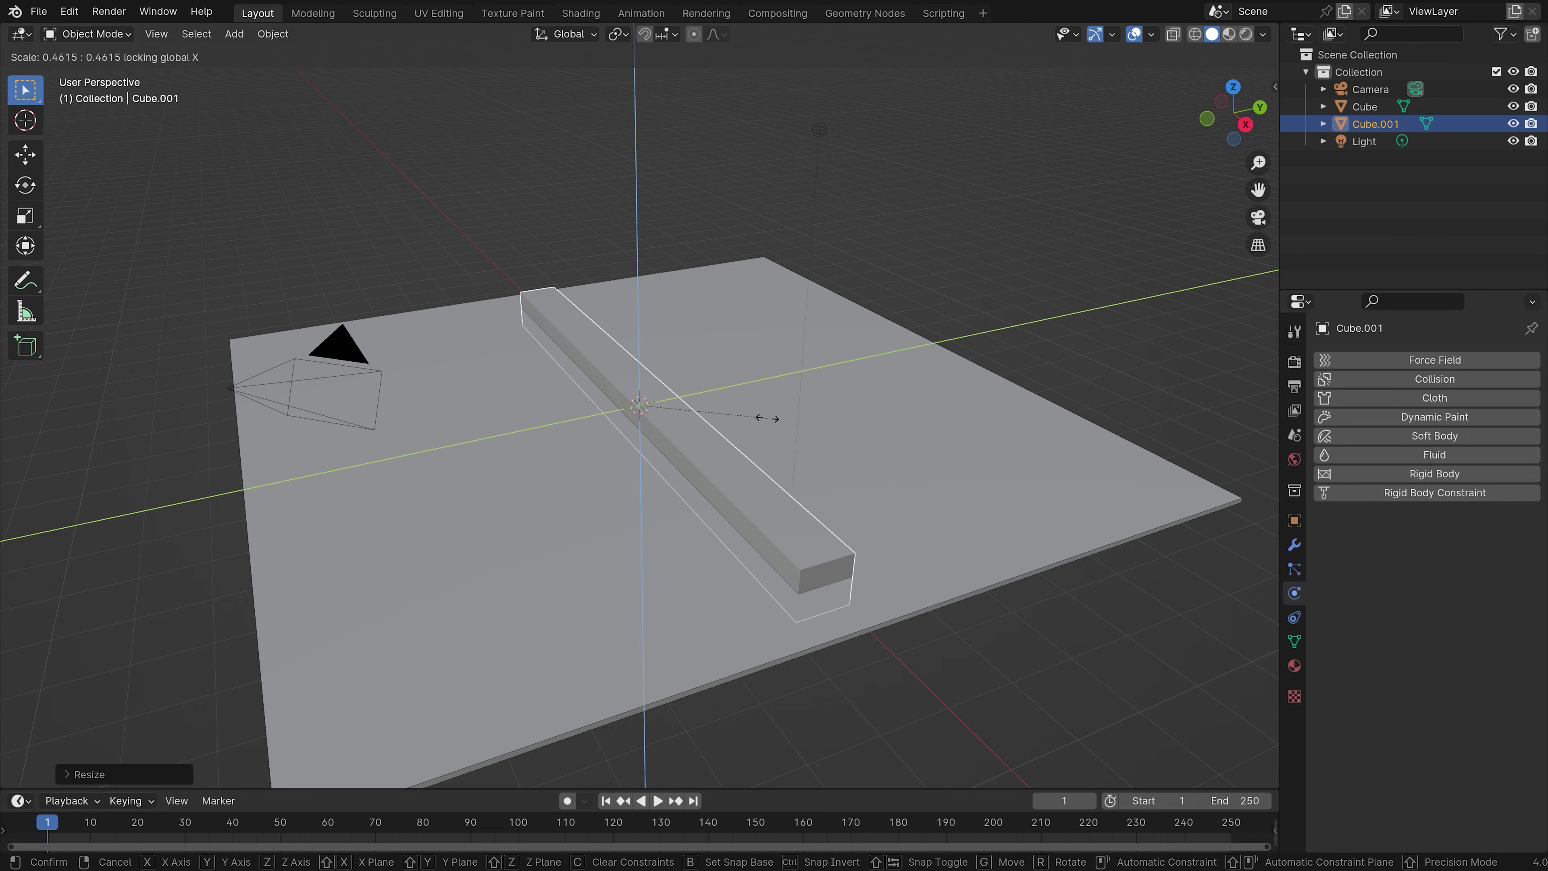
left_click(768, 420)
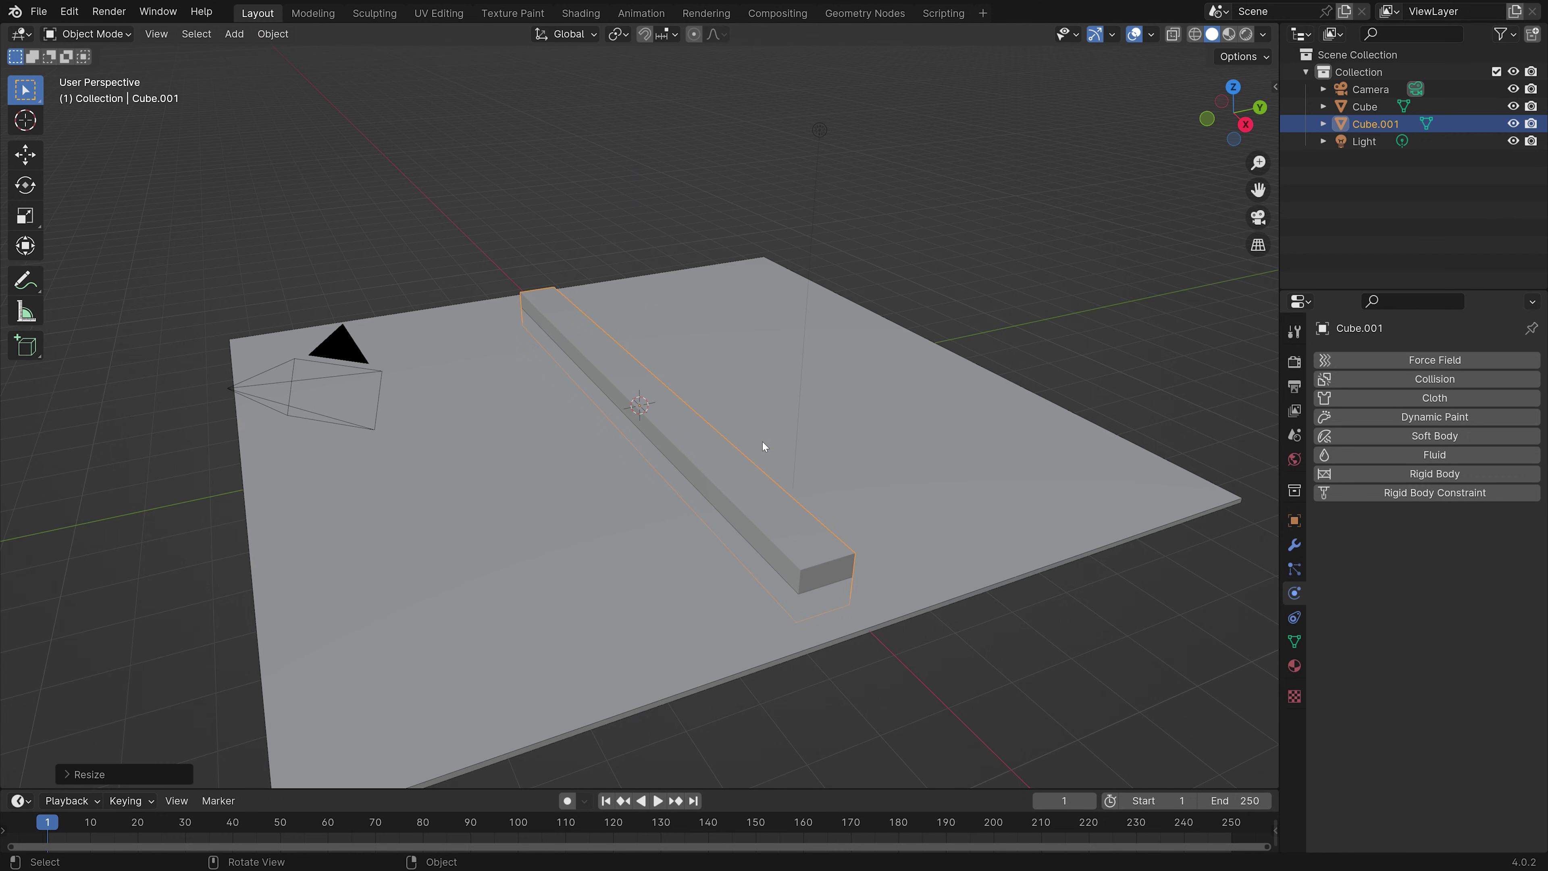
Step: From the front view, move the bar to rest on the plate with its +X end flush with the plate's edge
key("KP_1")
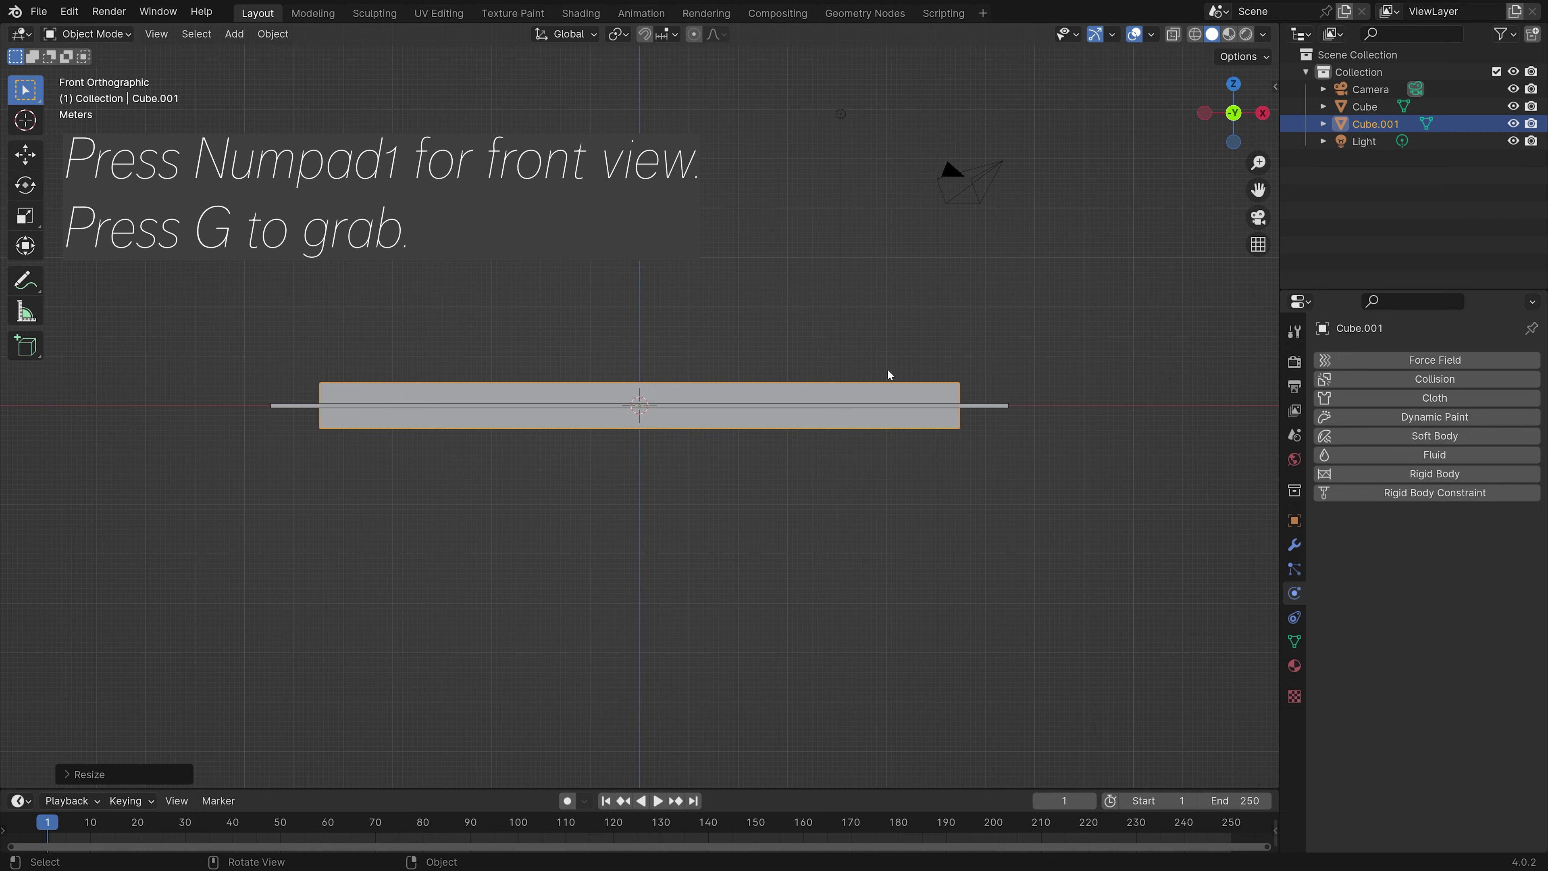
key("g")
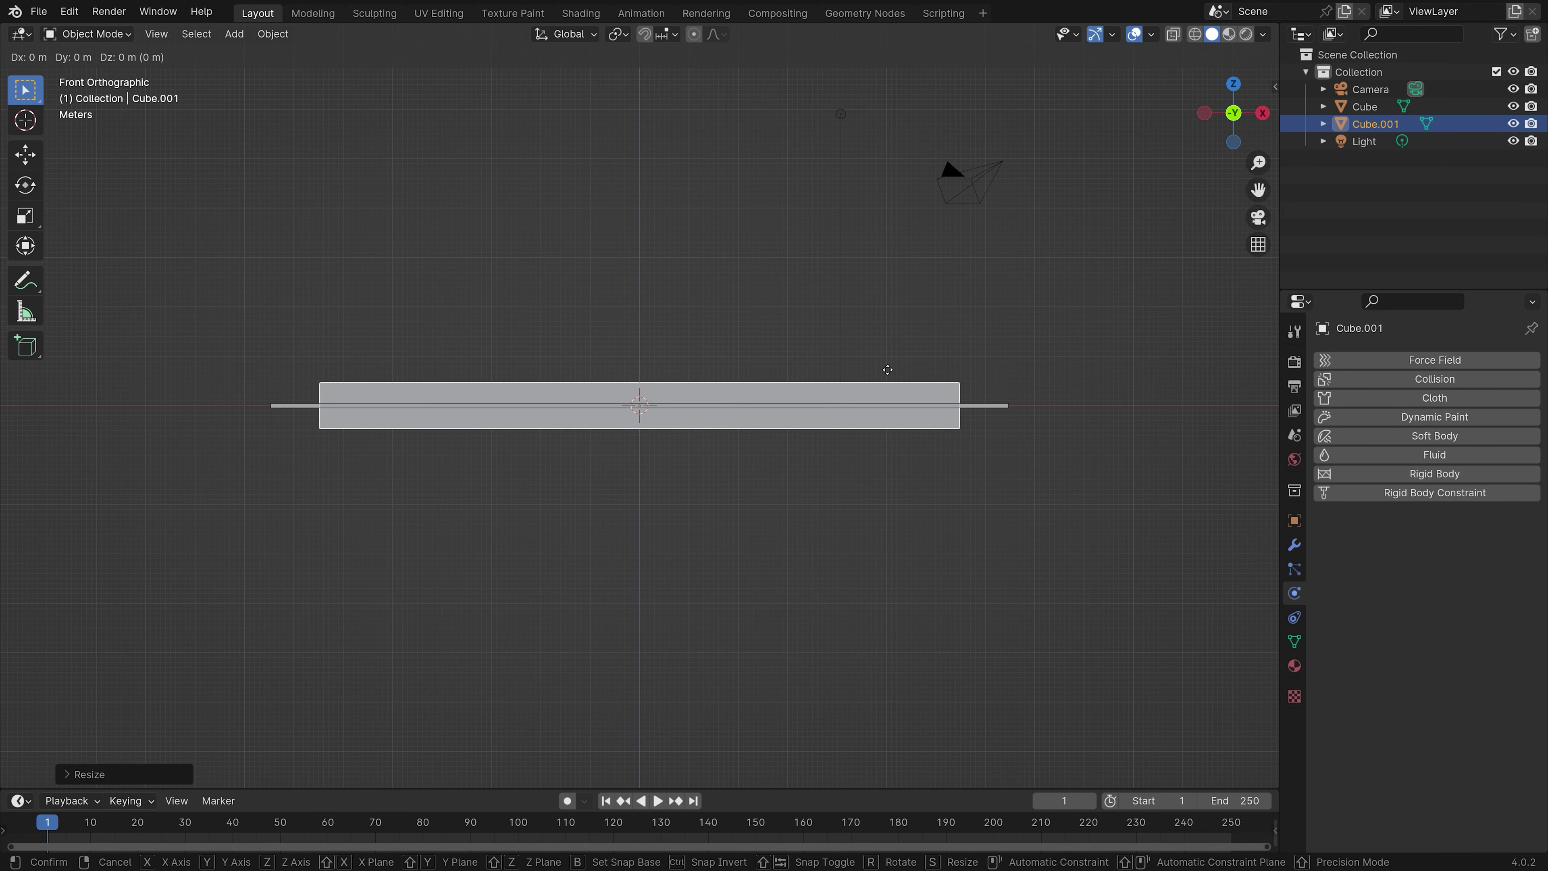
left_click(937, 350)
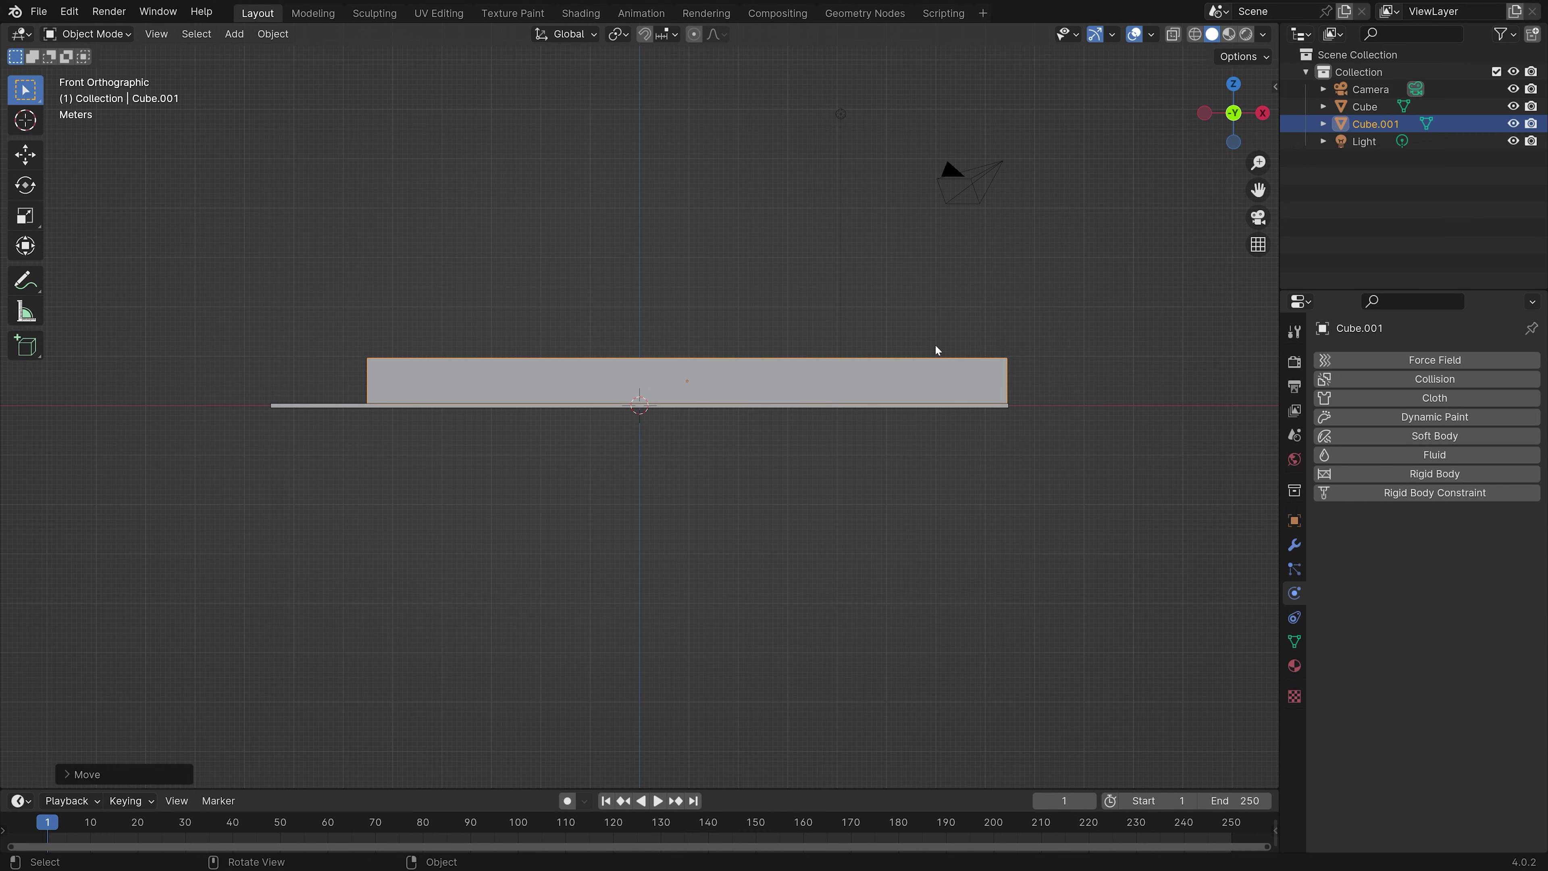
Step: In Edit Mode, move the bar's -X end face about 1.7 m outward along X, close to the plate's edge
middle_click_drag(930, 370, 784, 433)
key("Tab")
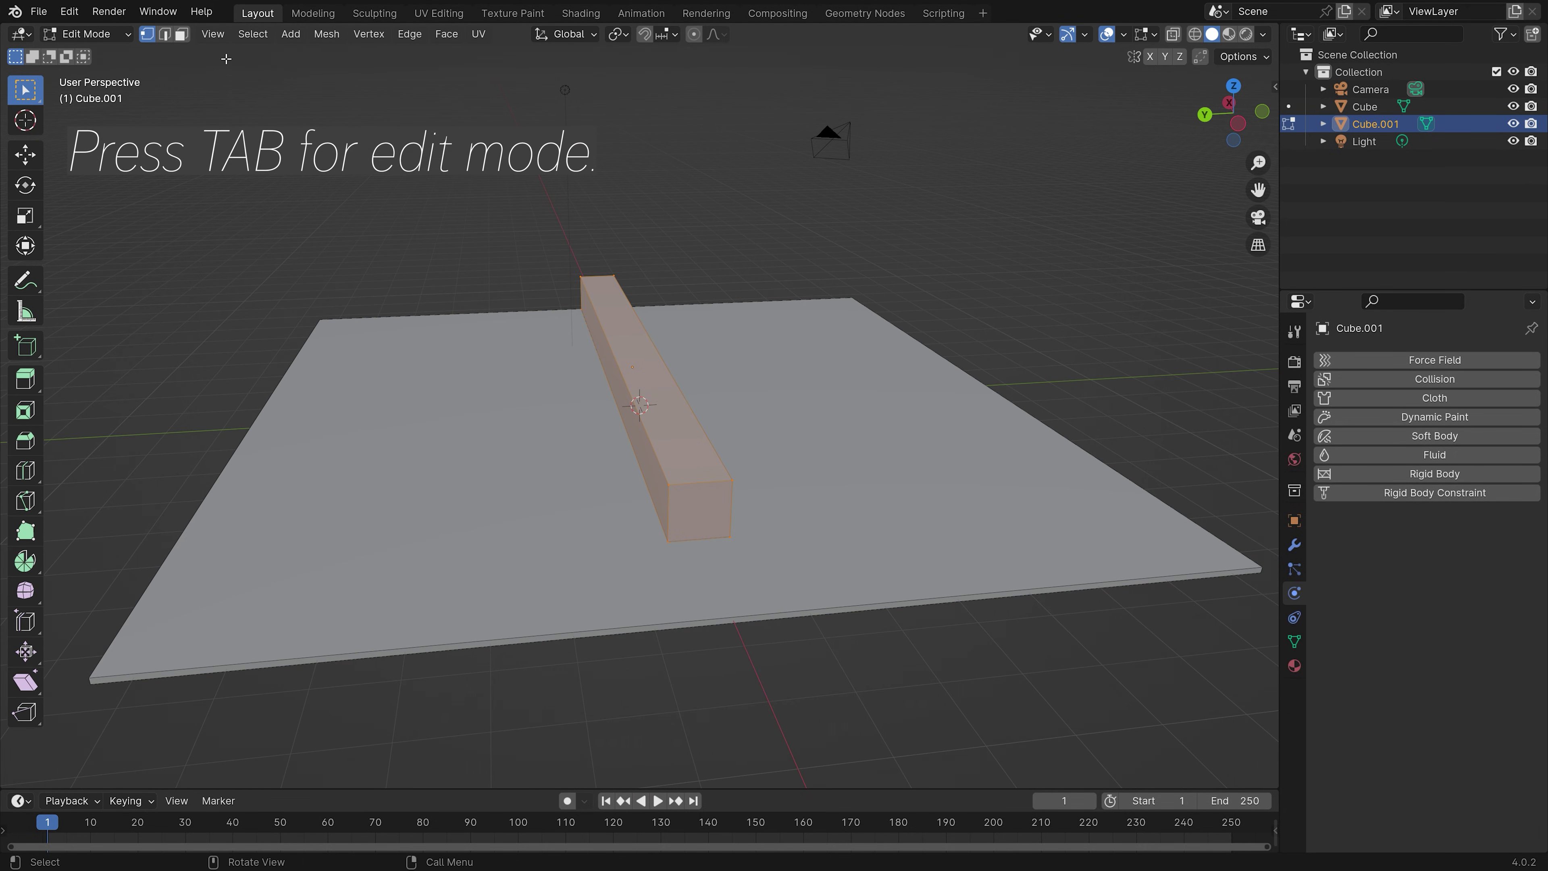
left_click(181, 34)
left_click(707, 515)
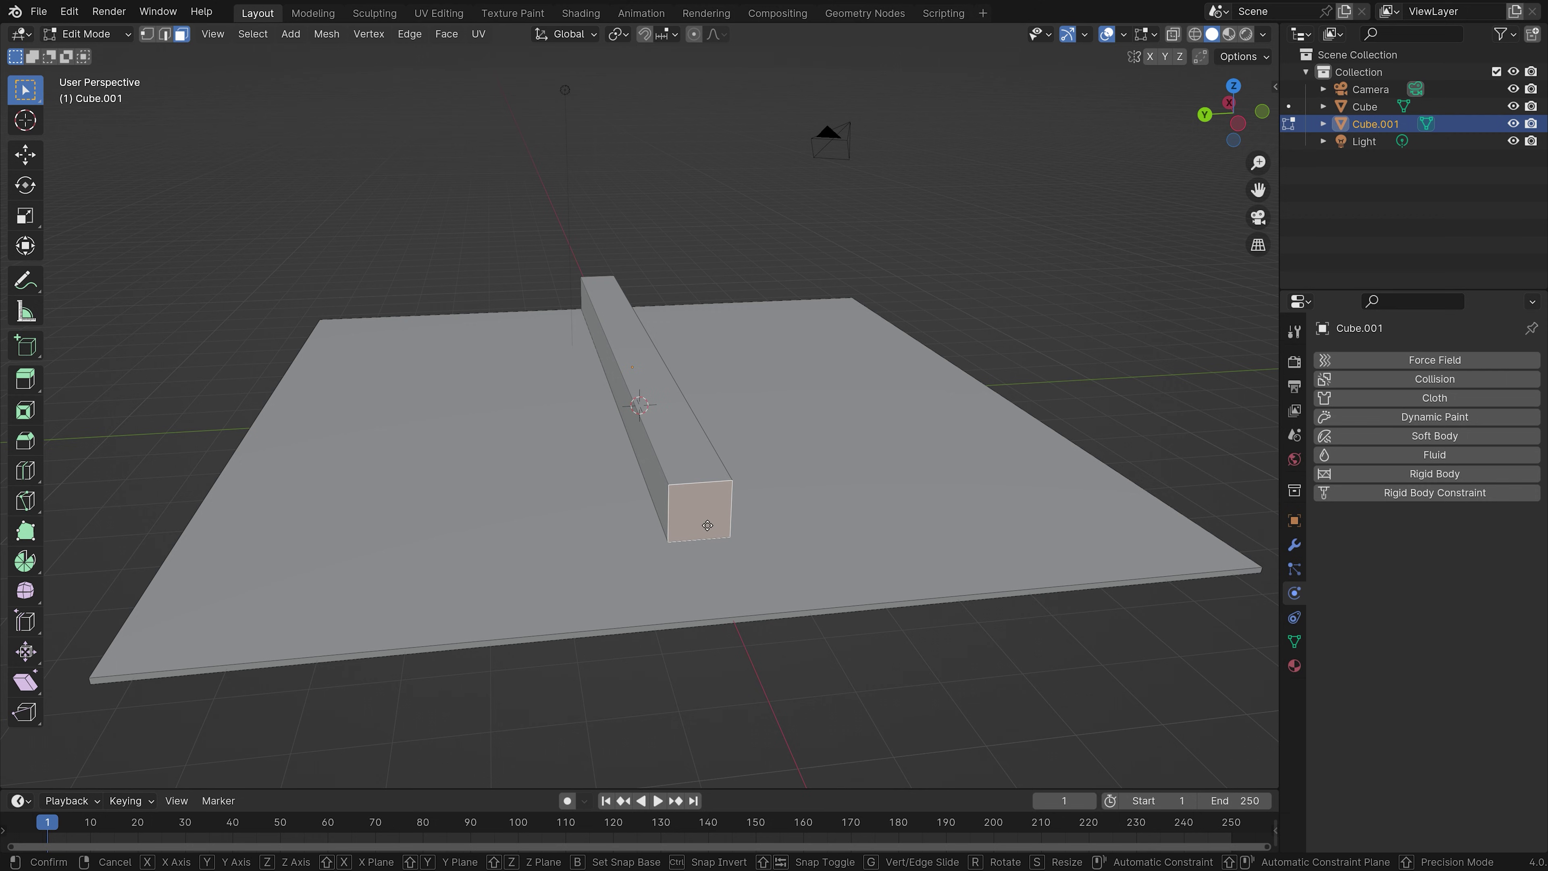
key("g")
key("x")
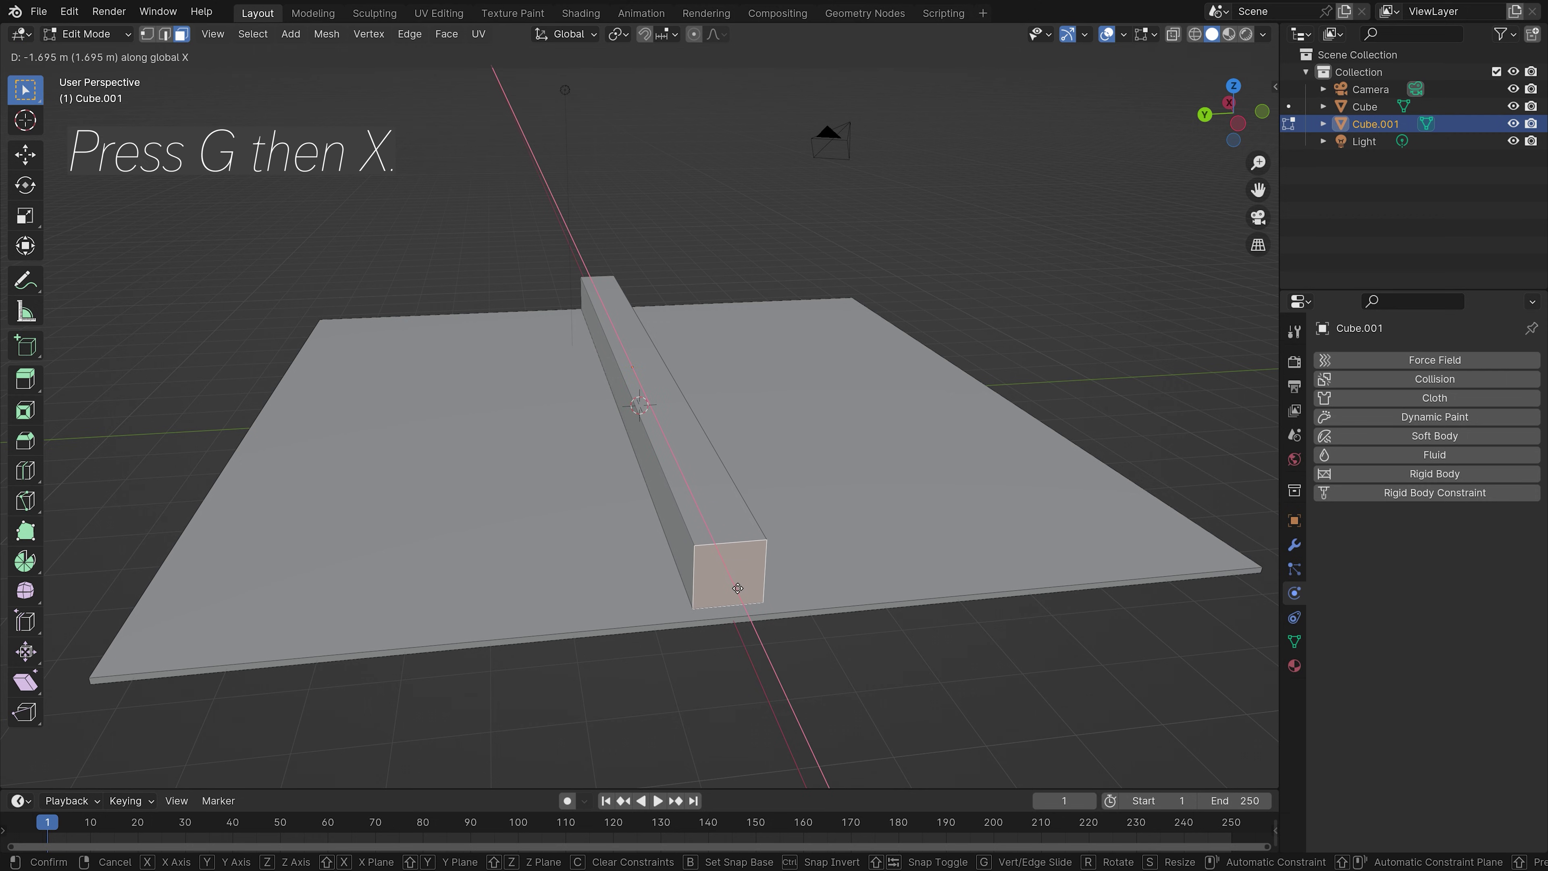
left_click(747, 587)
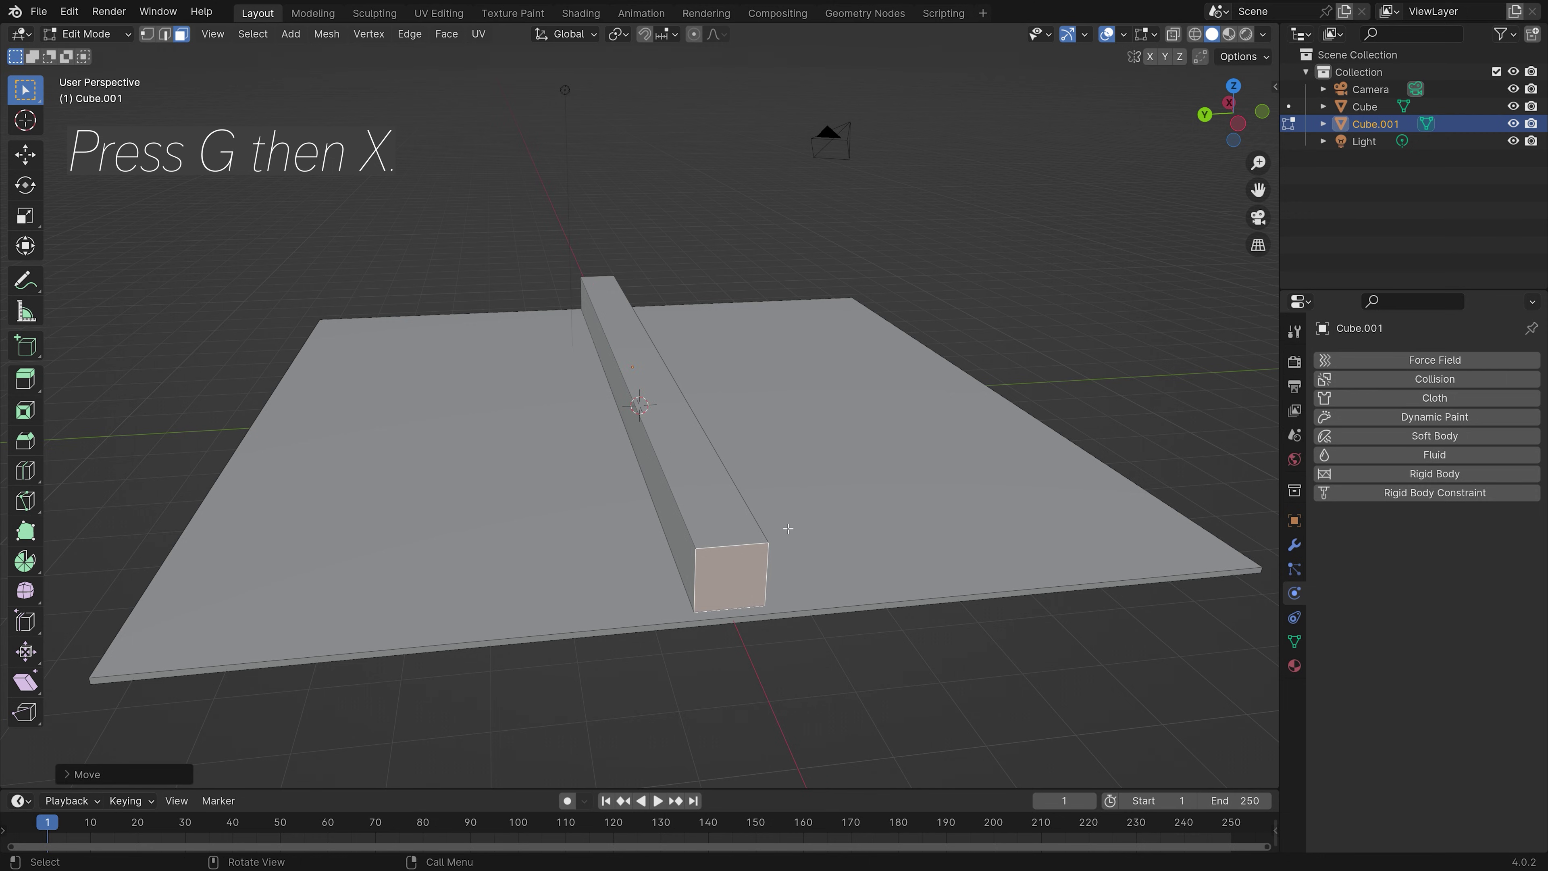
Step: Scale the selected end face to about 0.018 on Y to taper the bar into a wedge, and return to Object Mode
key("s")
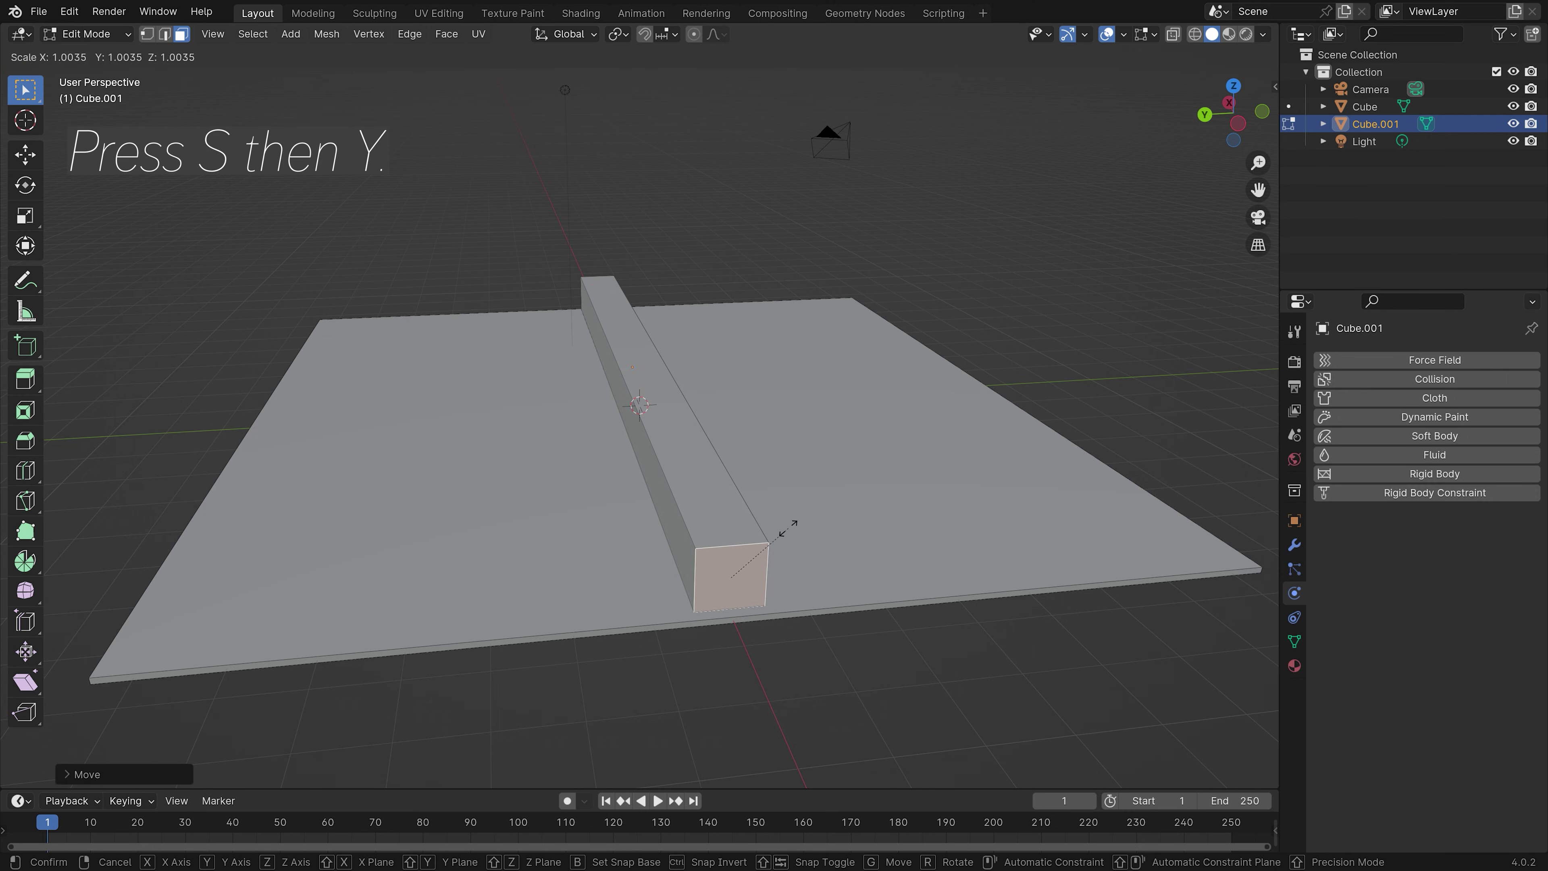
key("y")
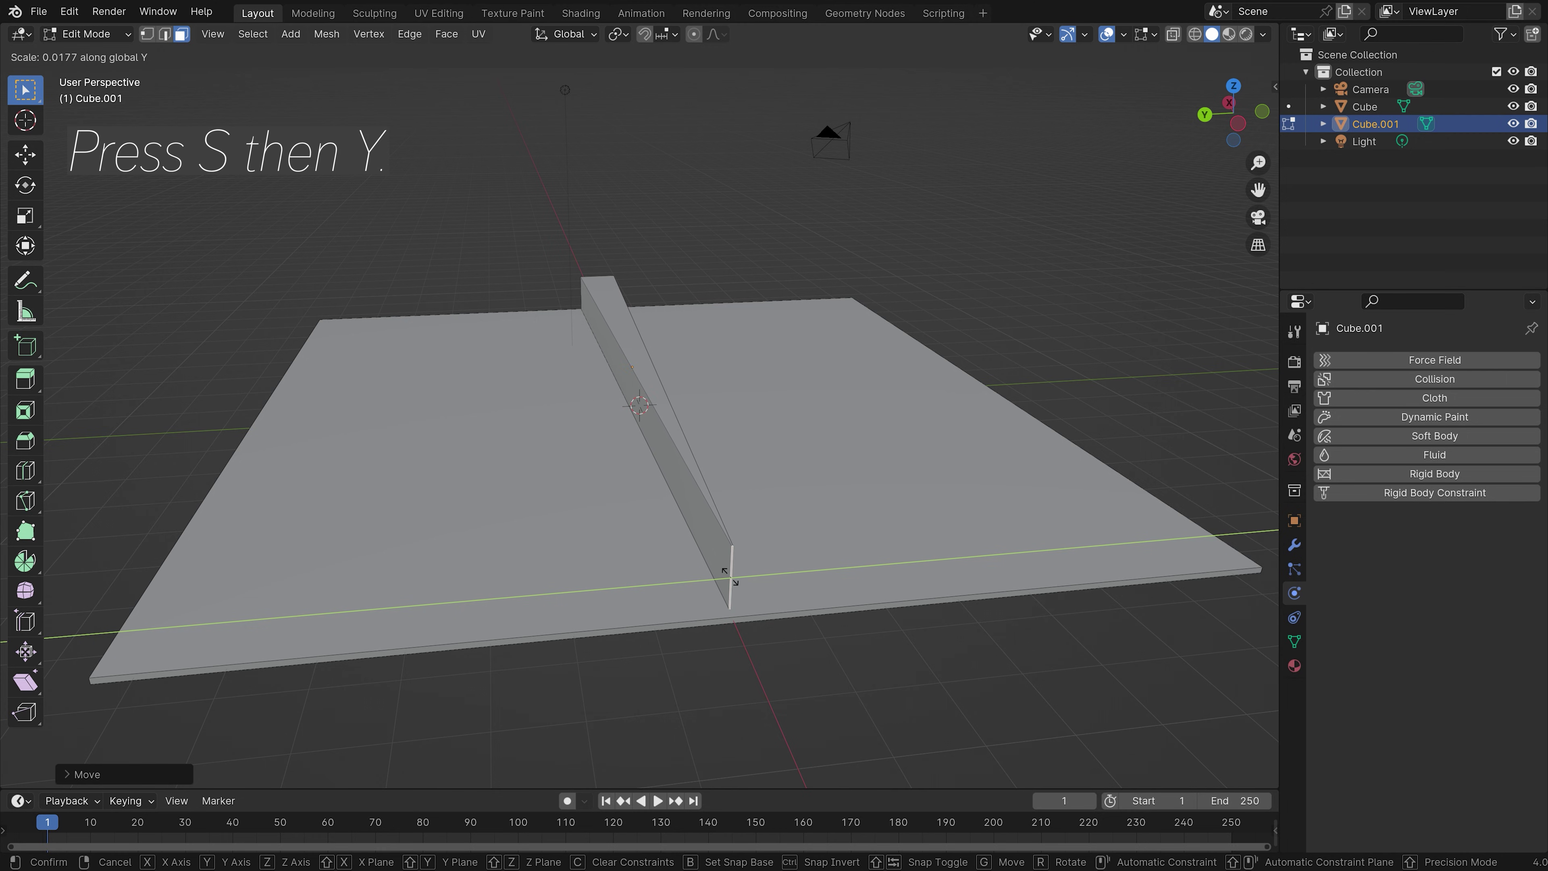
left_click(729, 573)
middle_click_drag(528, 346, 443, 216)
key("Tab")
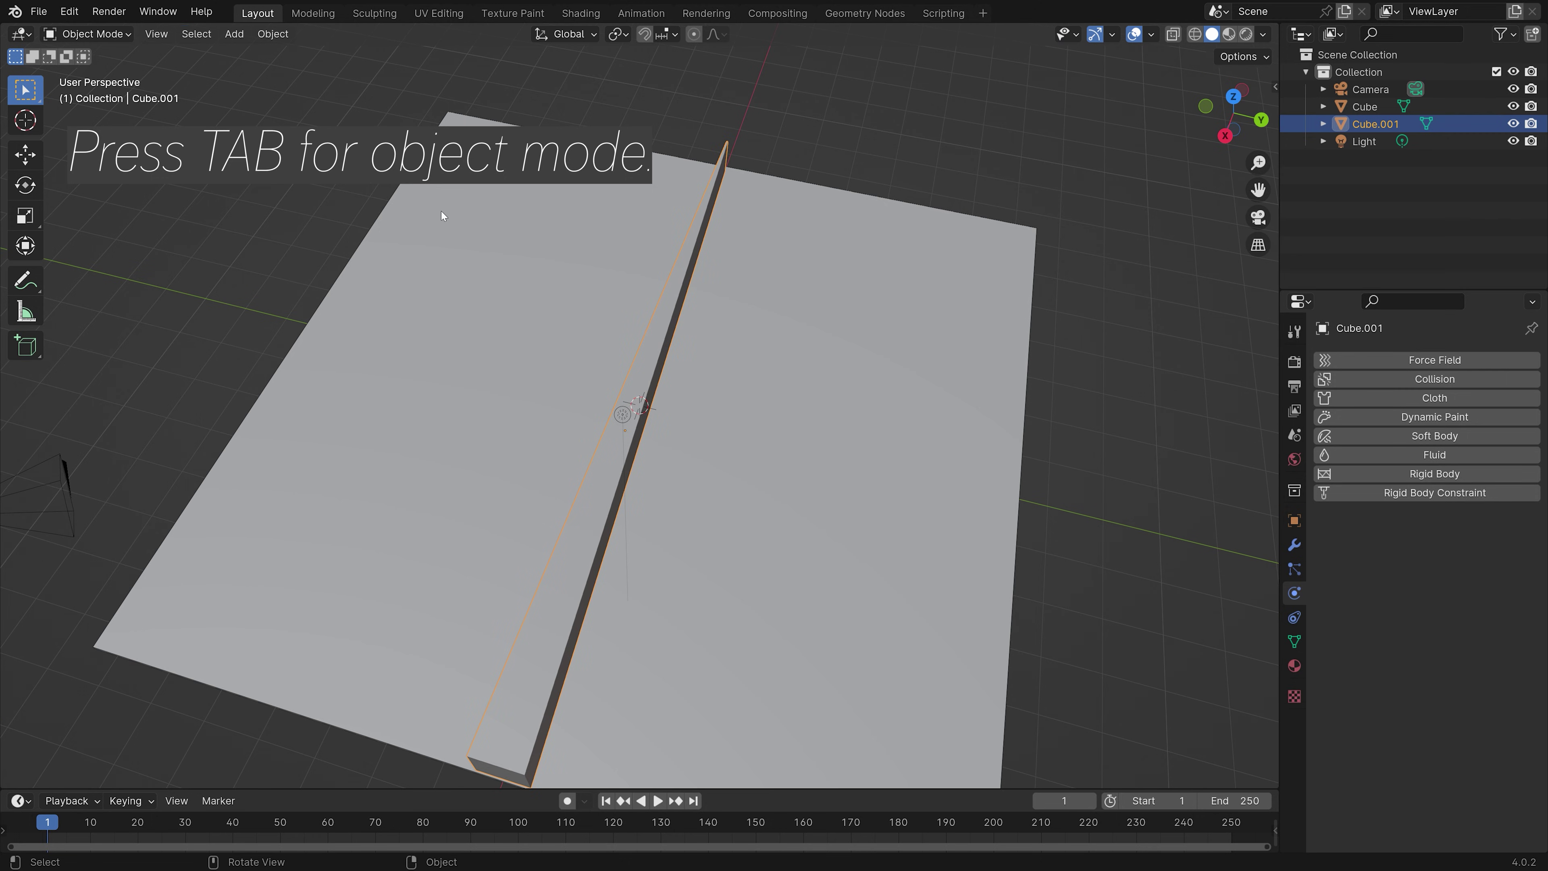
Step: Give the wedge a Passive rigid body with Animated enabled and a Mesh collision shape
left_click(1369, 475)
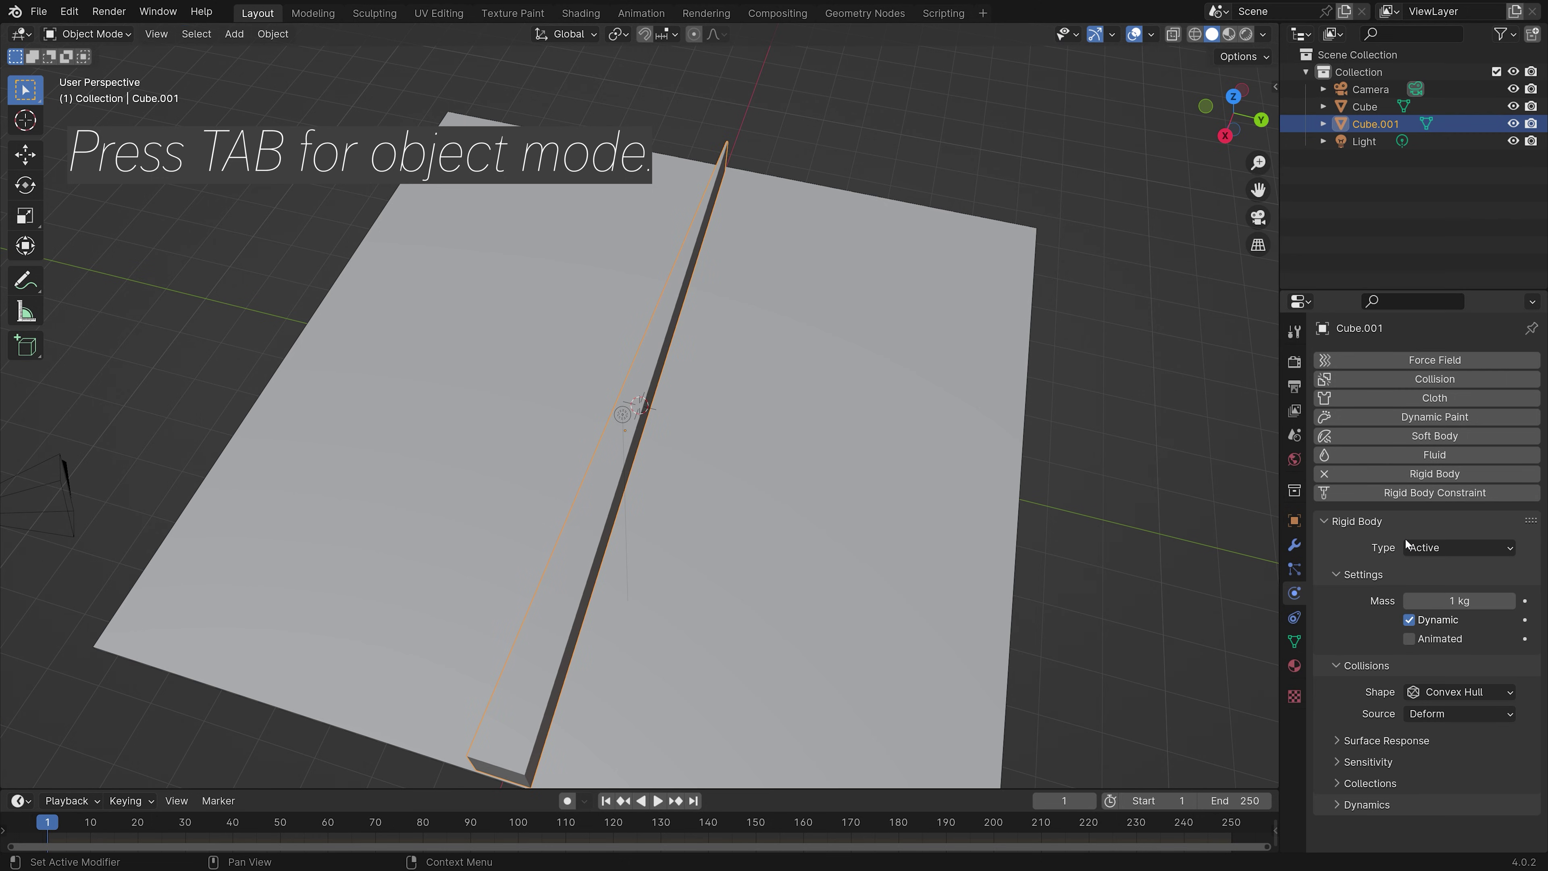
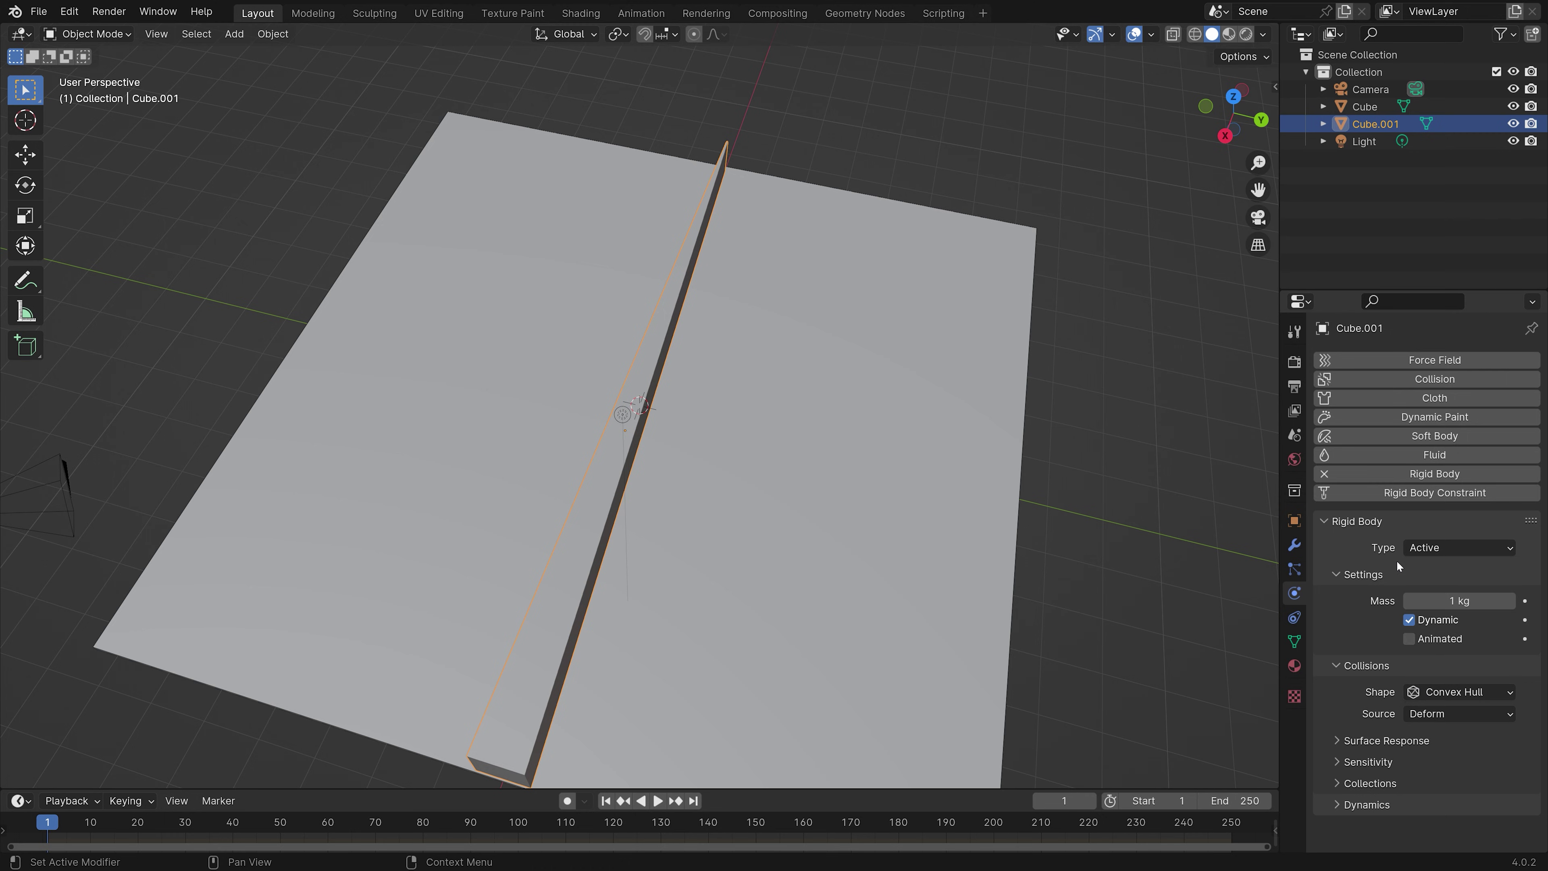
left_click(1408, 548)
left_click(1422, 588)
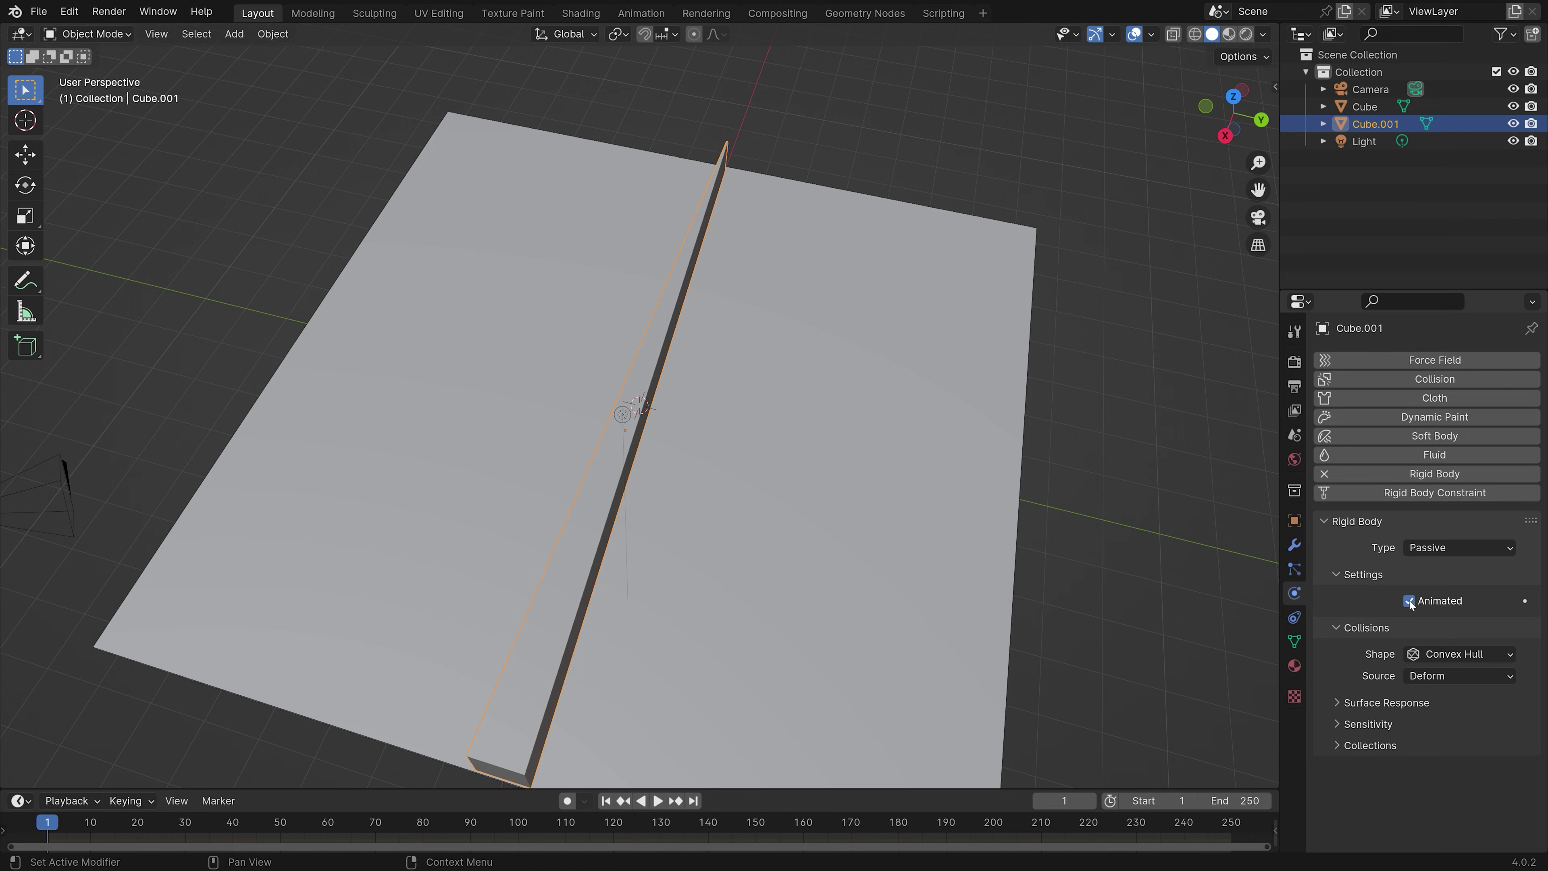
left_click(1424, 655)
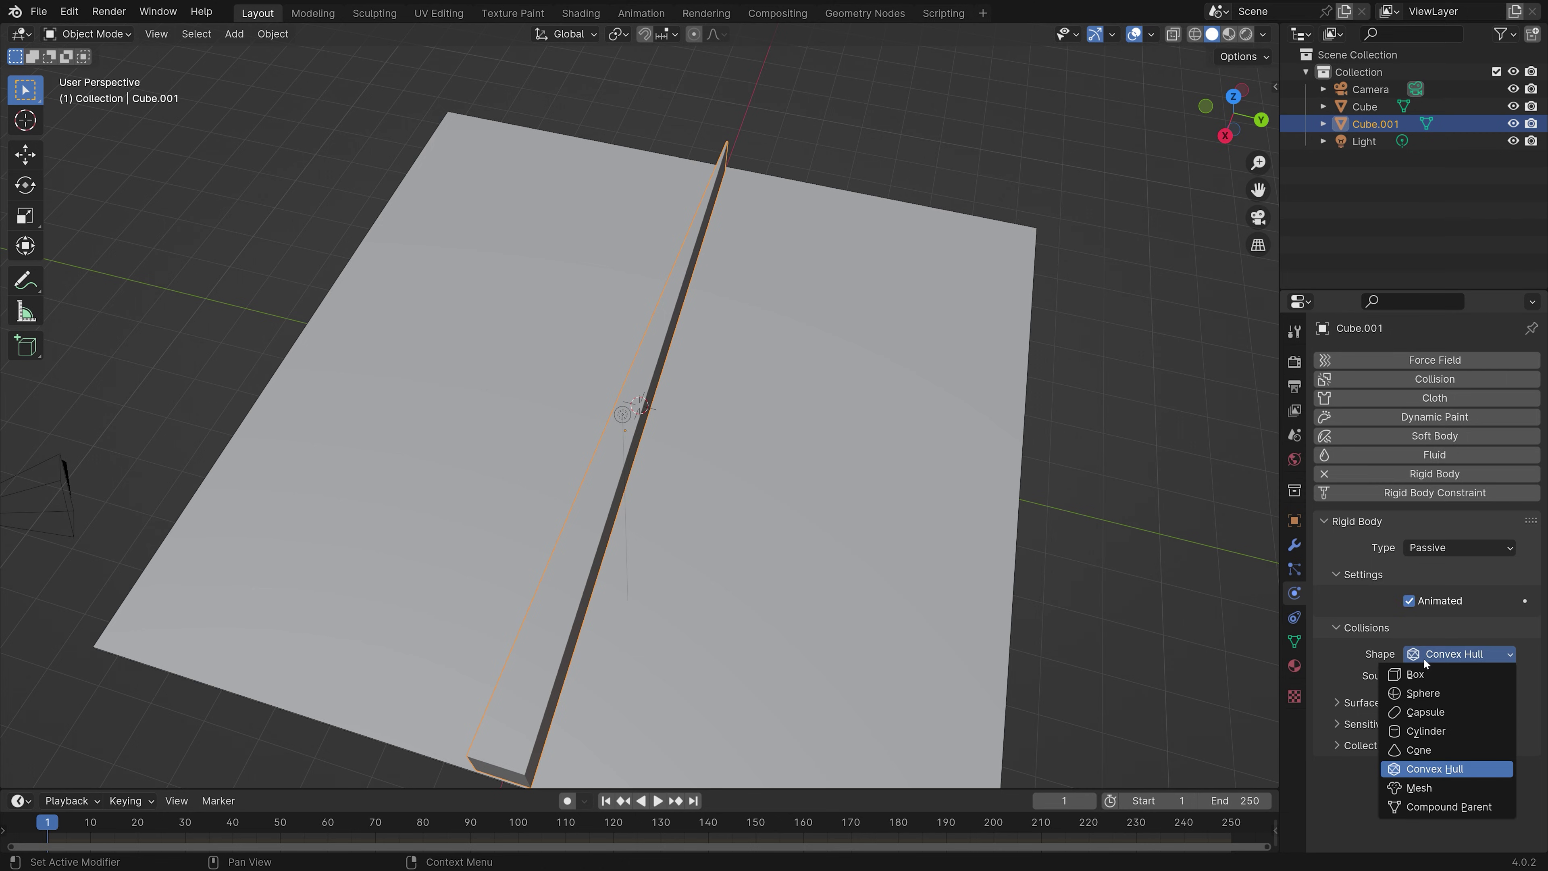
left_click(1418, 786)
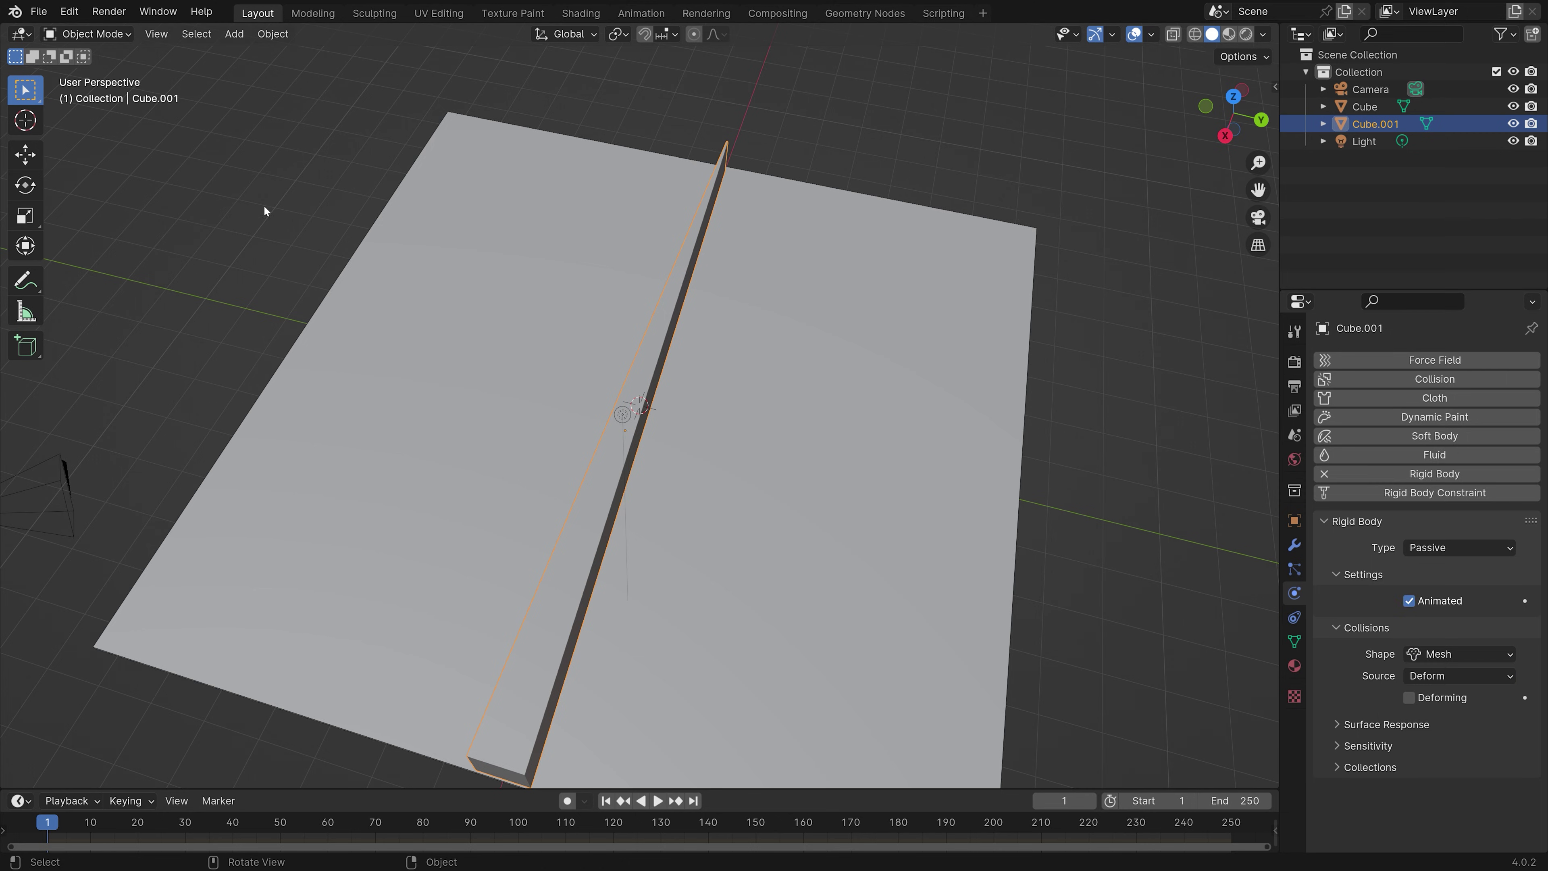
Step: Save the scene as tut.blend in the Rigid testing folder
left_click(38, 11)
left_click(103, 146)
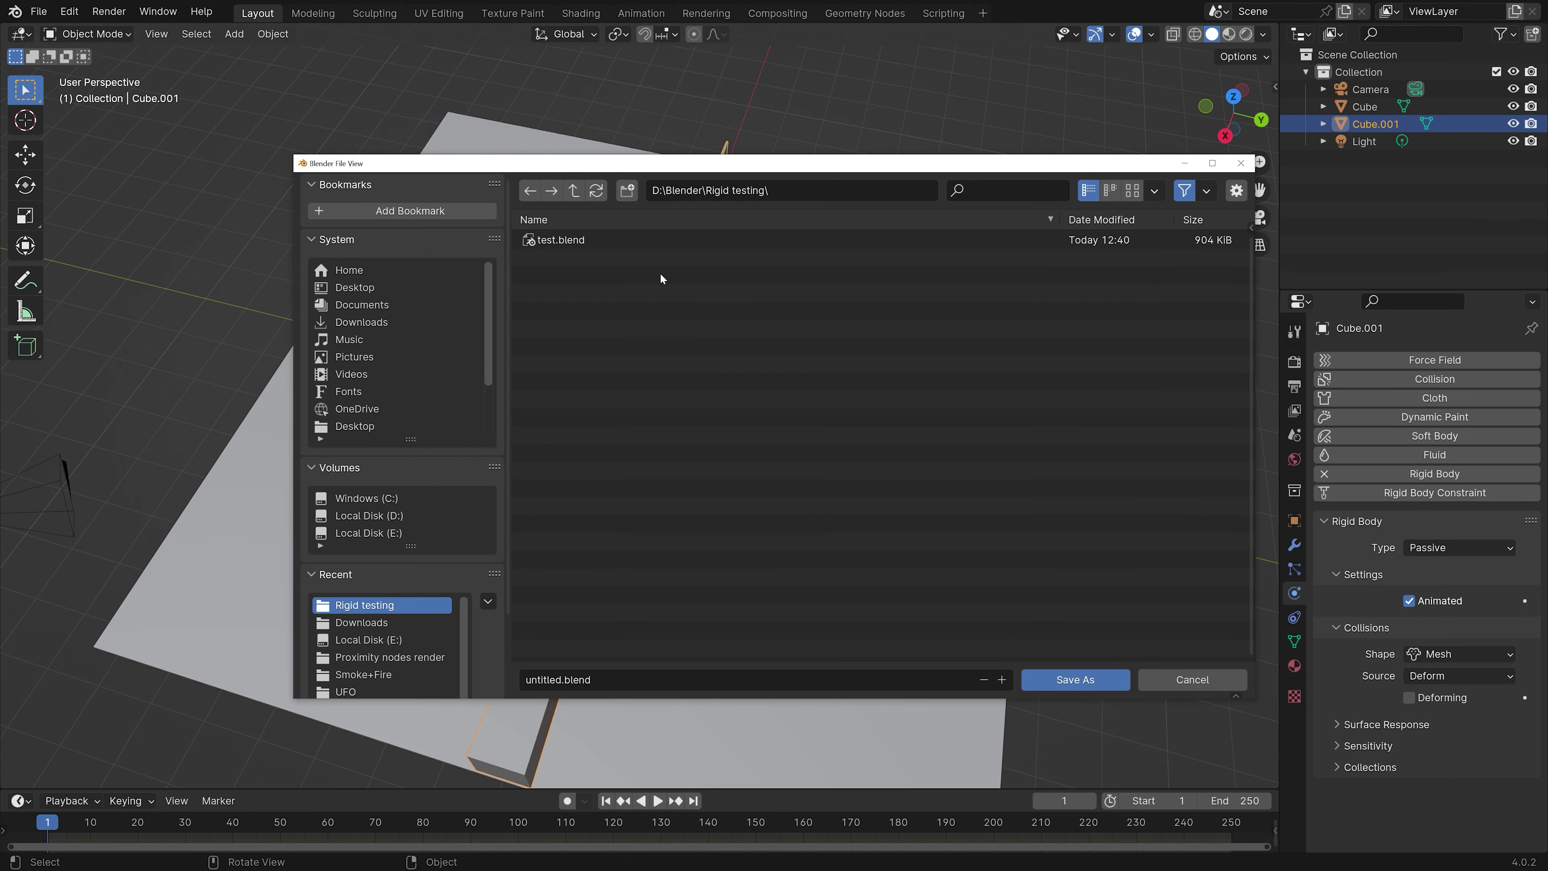
left_click(610, 688)
type("tut")
key("Return")
Step: In Edit Mode, select the wedge's wide end face and snap the 3D cursor to it
middle_click_drag(628, 590, 700, 535)
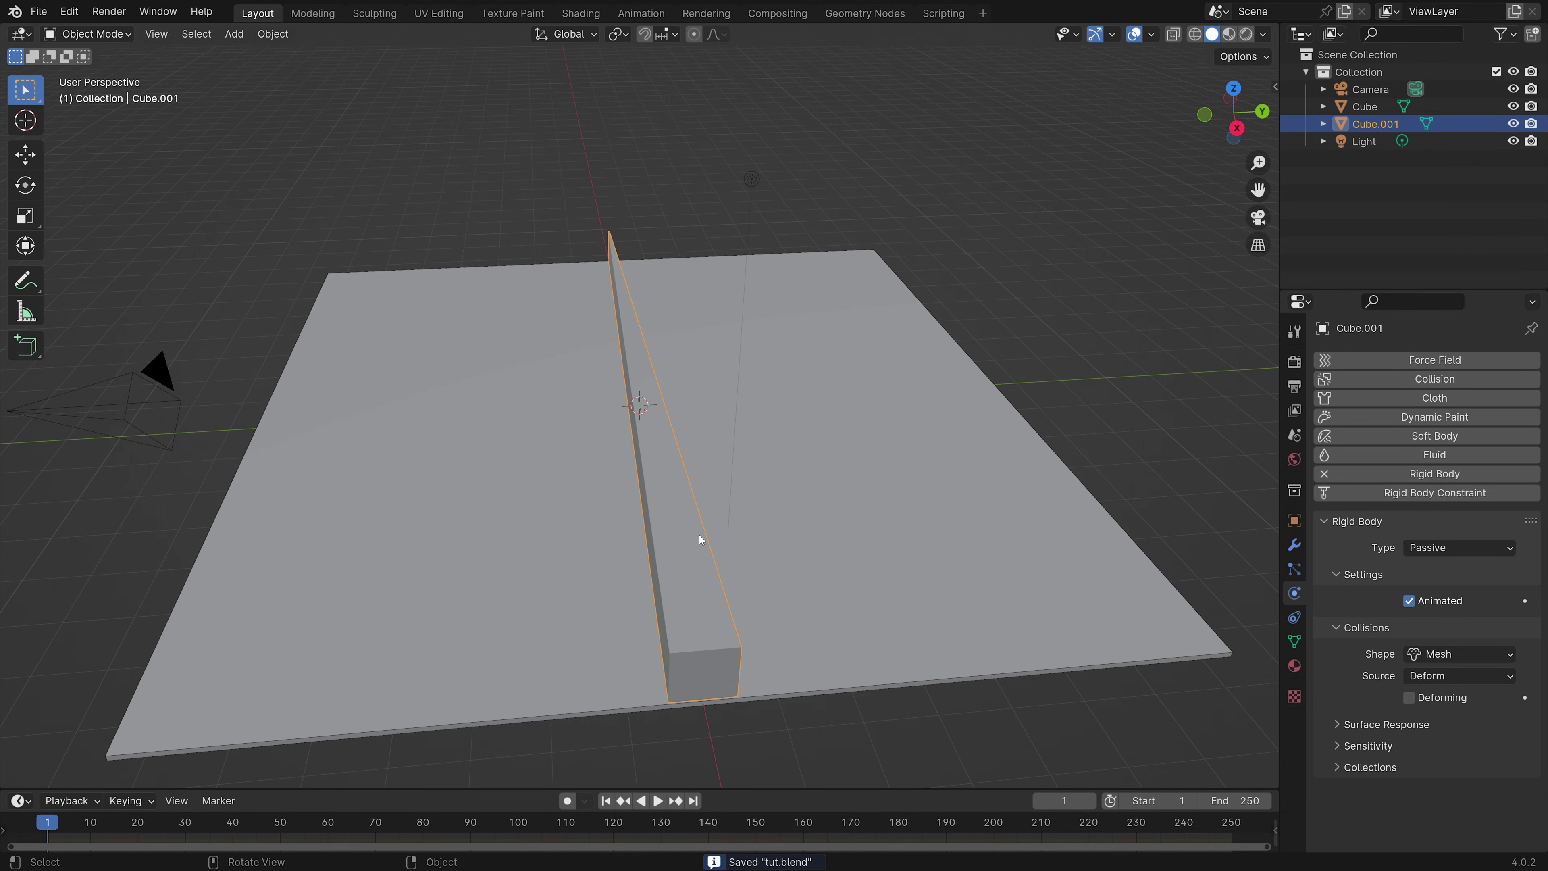
key("Tab")
left_click(714, 662)
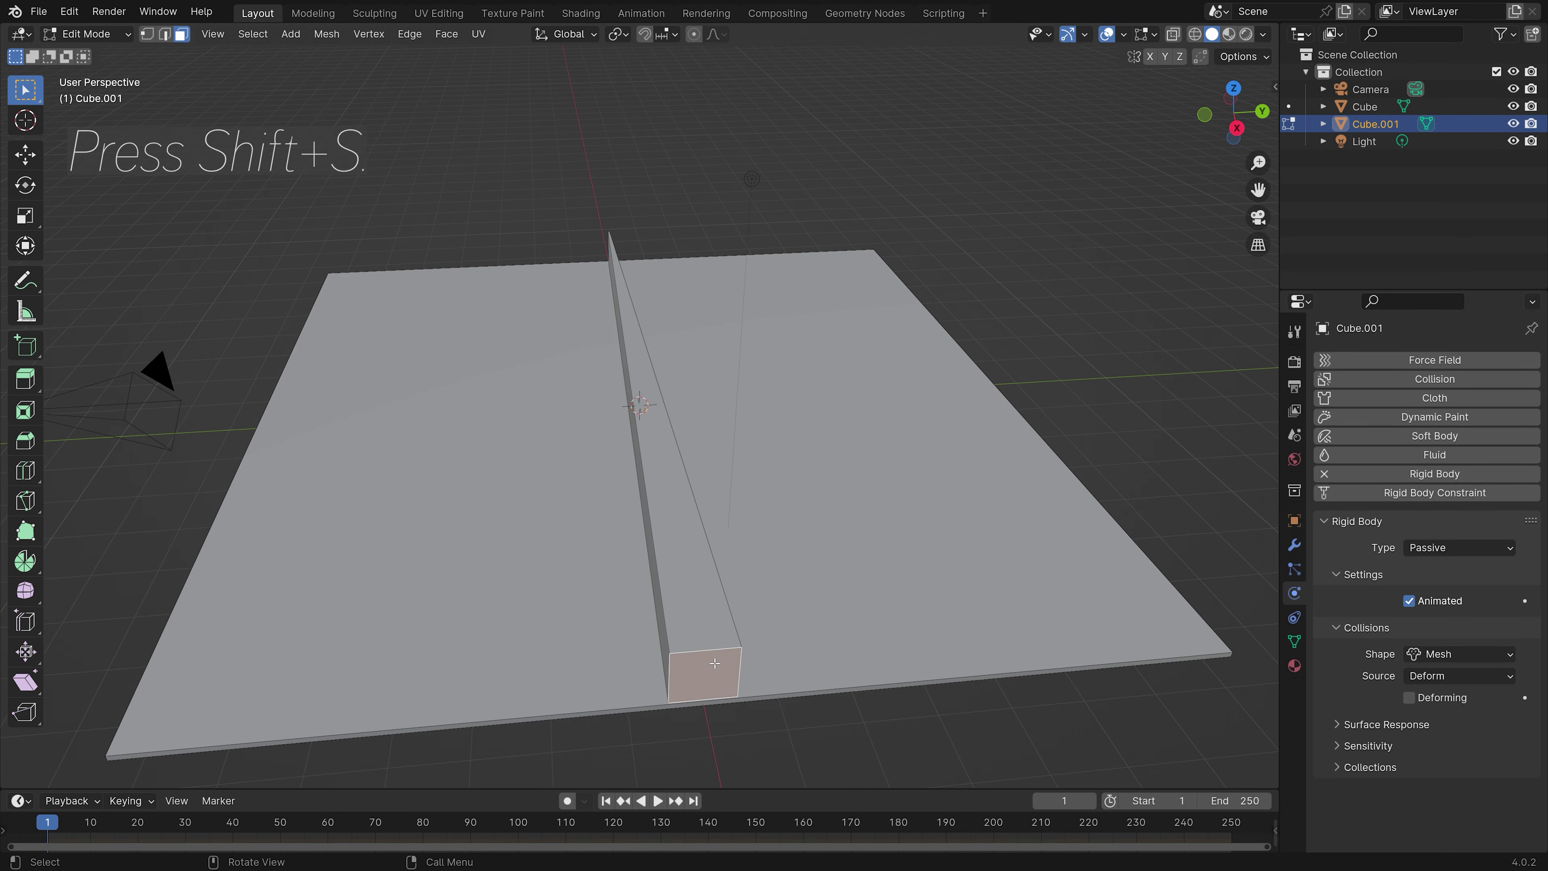
key("shift+s")
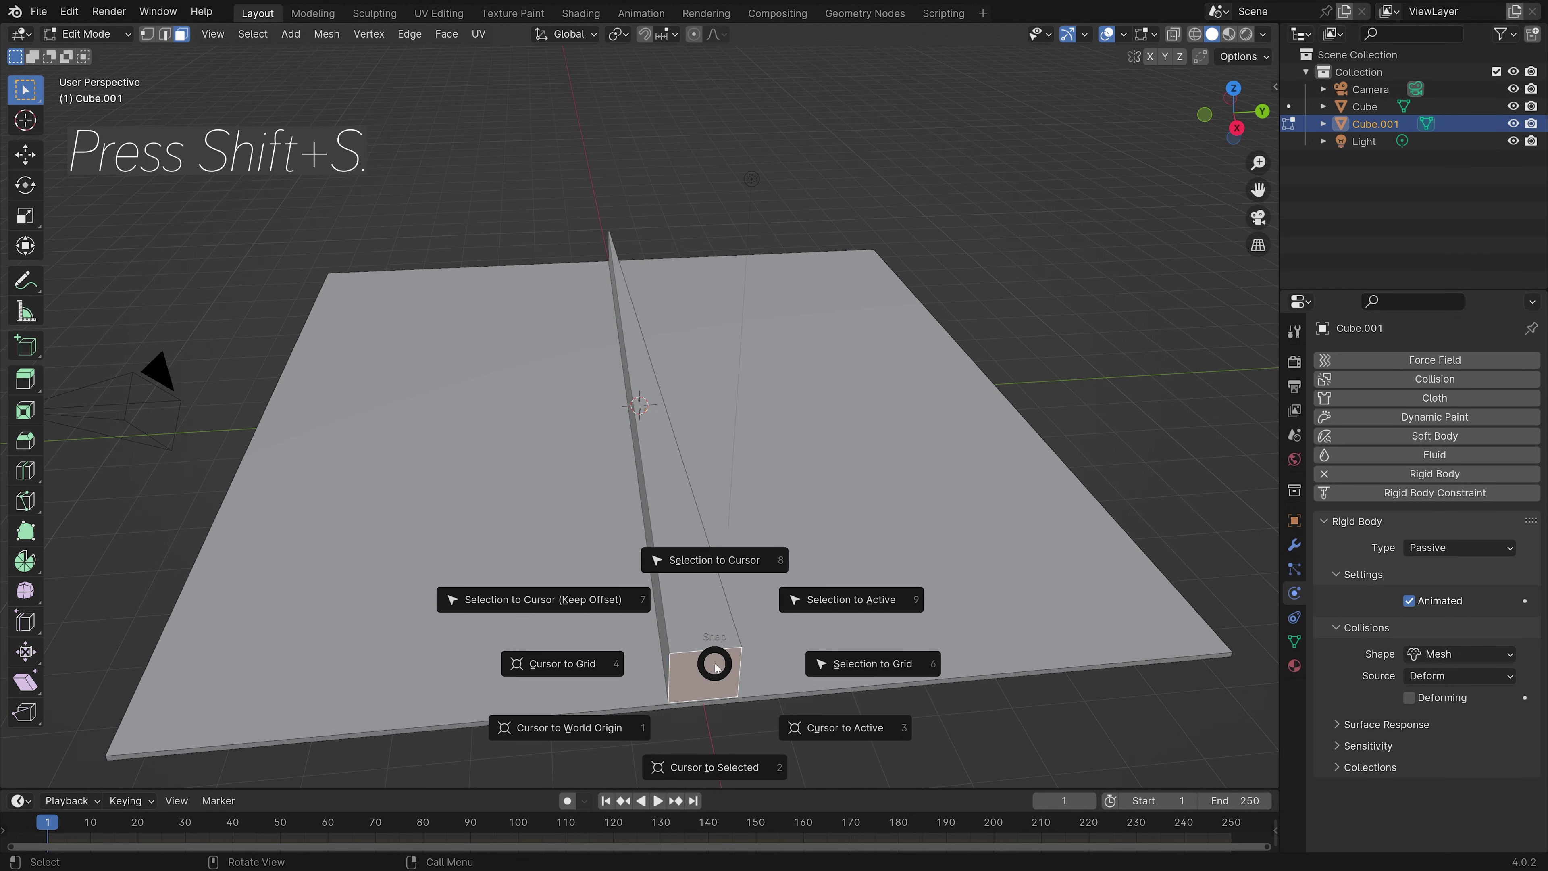
left_click(731, 767)
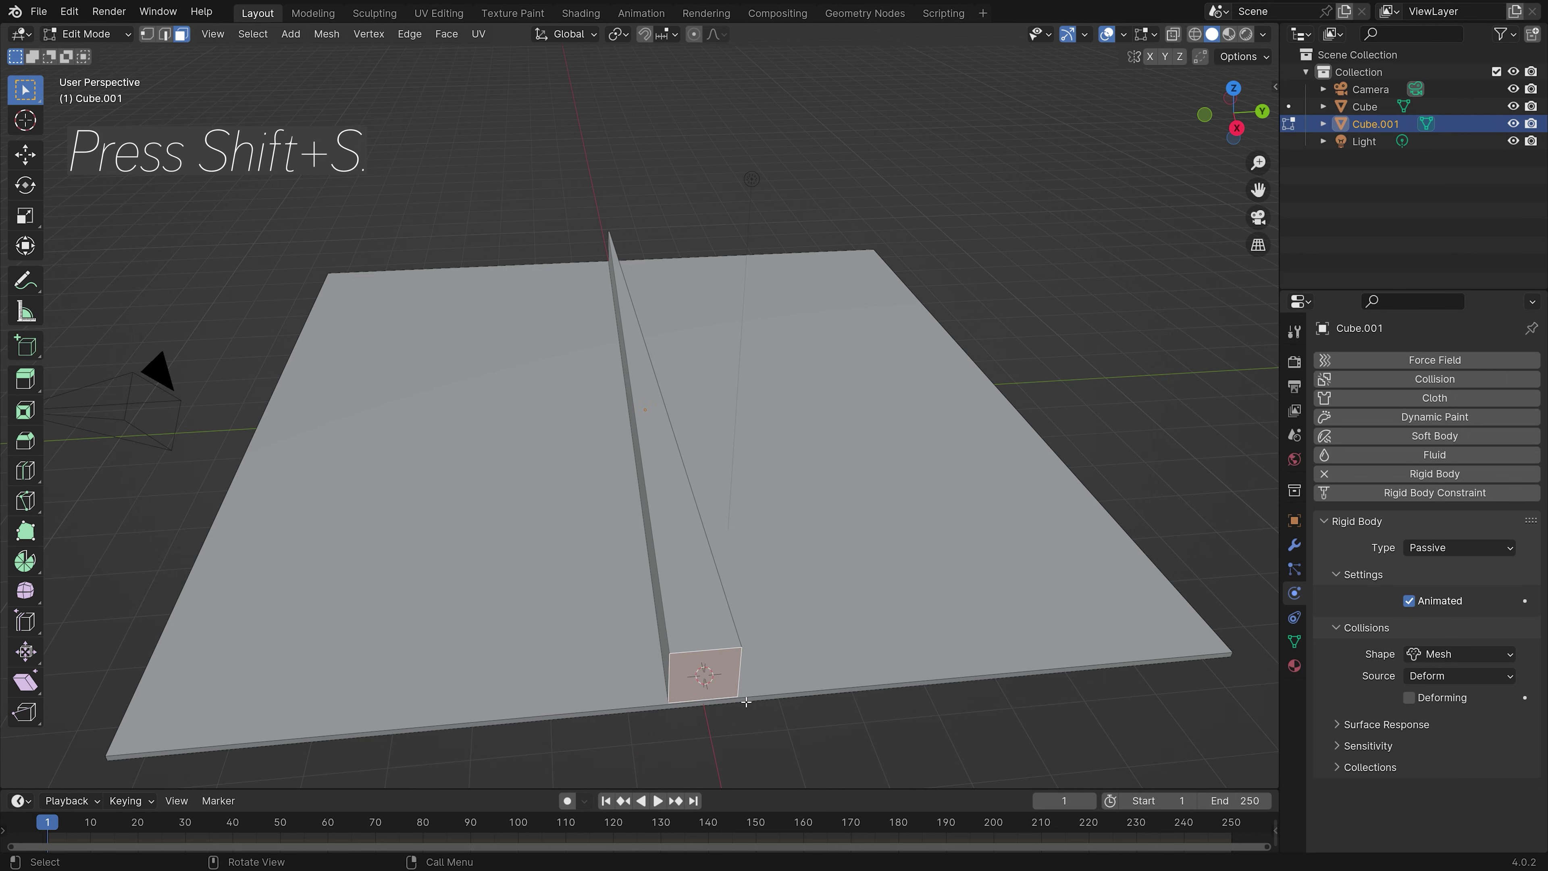
Step: Return to Object Mode and set the wedge's origin to the 3D cursor at its wide end
key("Tab")
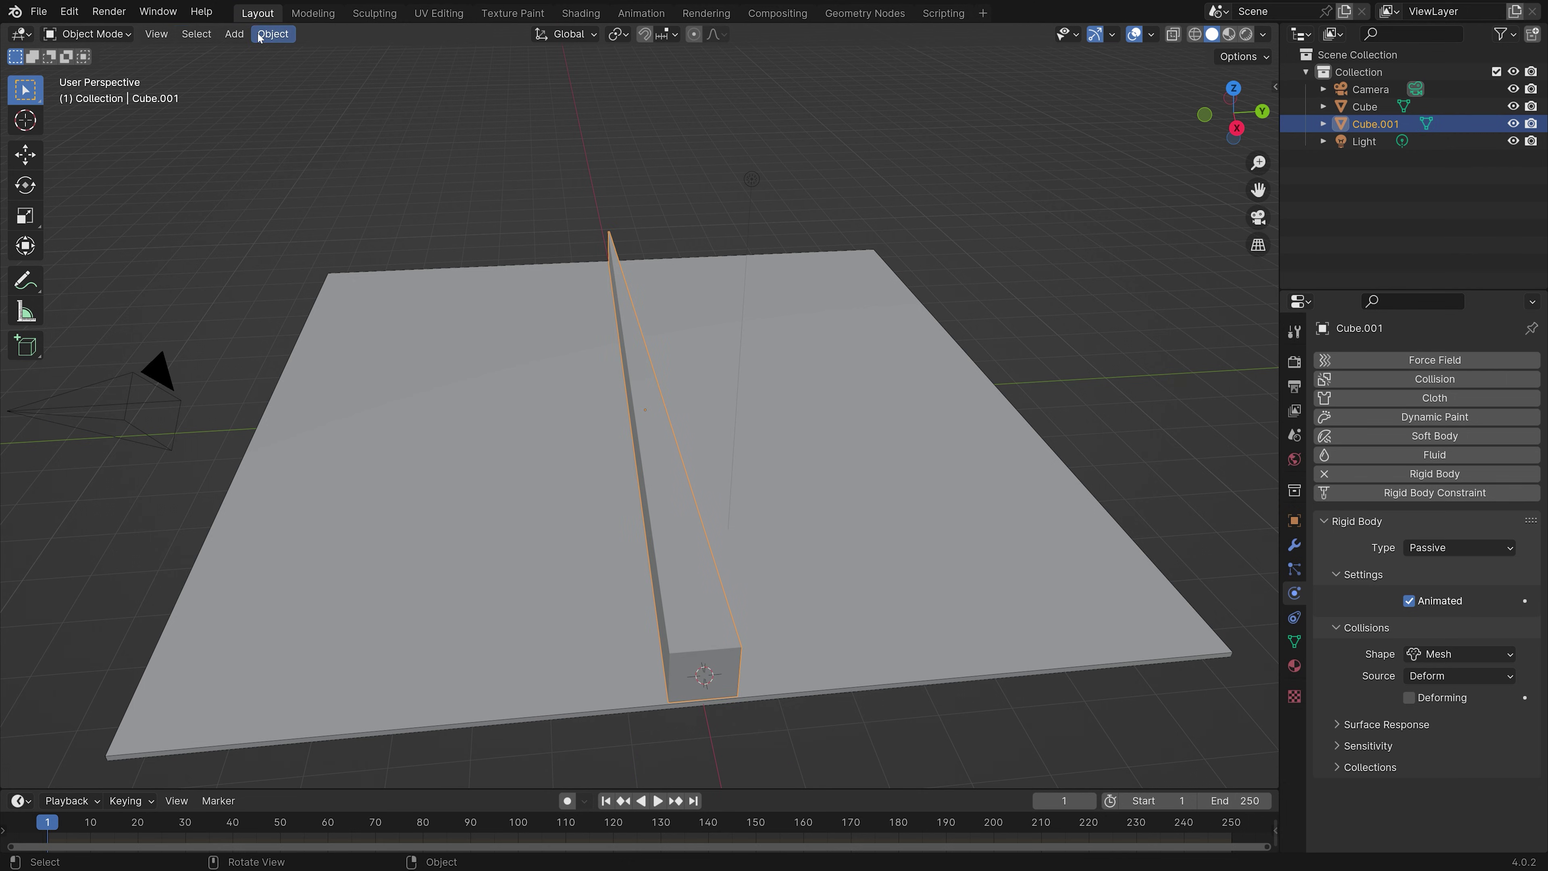
left_click(273, 34)
mouse_move(313, 69)
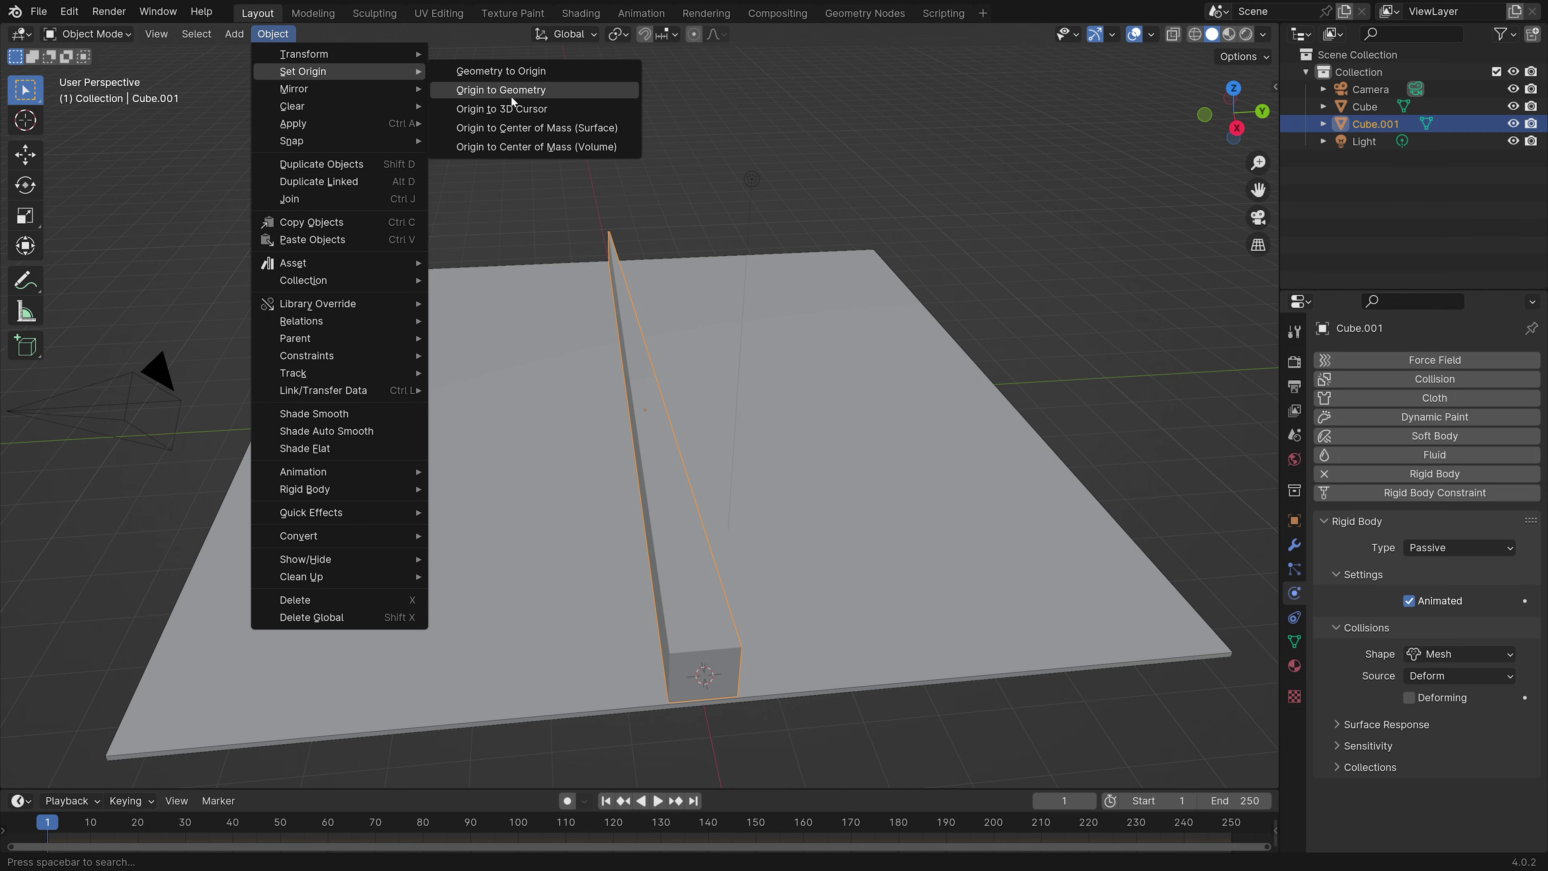
left_click(534, 115)
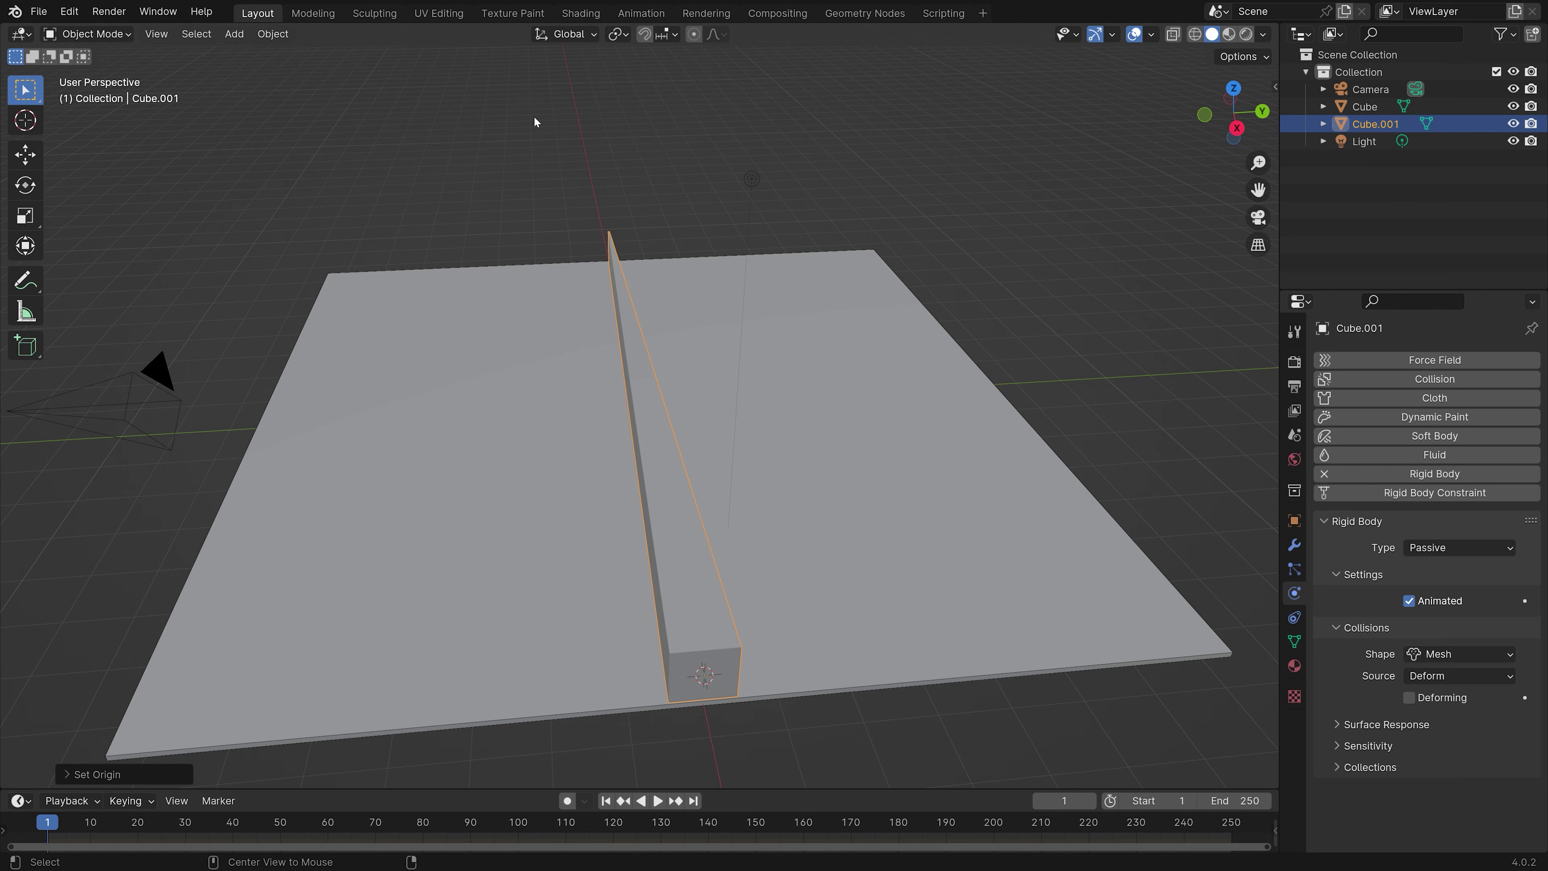
Step: Scale the wedge down to about 0.97 and rotate it about 88° around the global Z axis
middle_click_drag(742, 523, 725, 621)
scroll(749, 607, "up", 2)
scroll(748, 607, "down", 3)
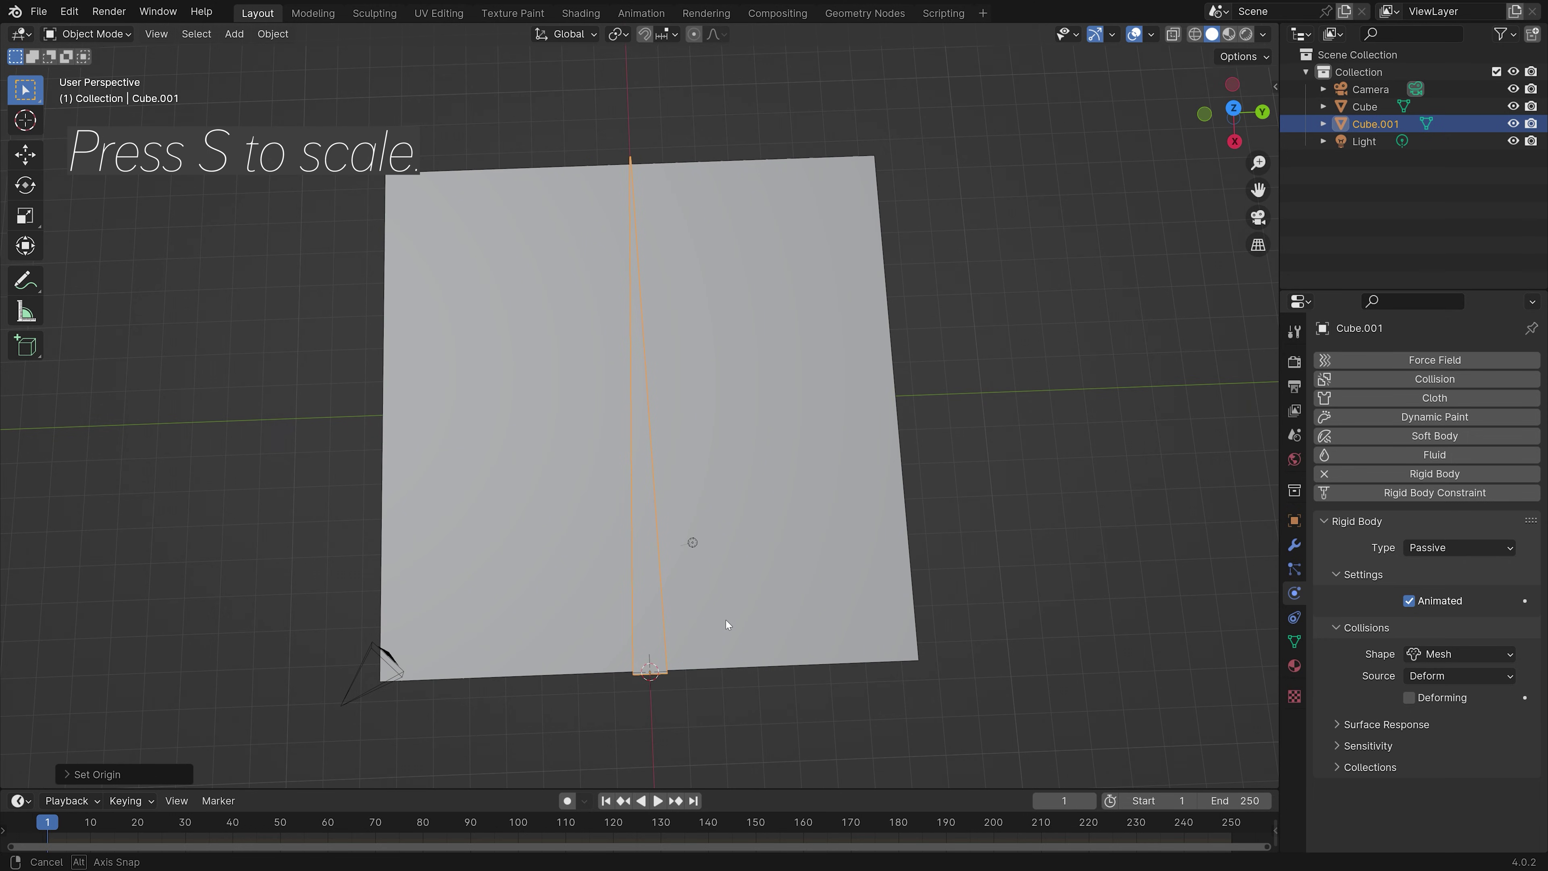
key("s")
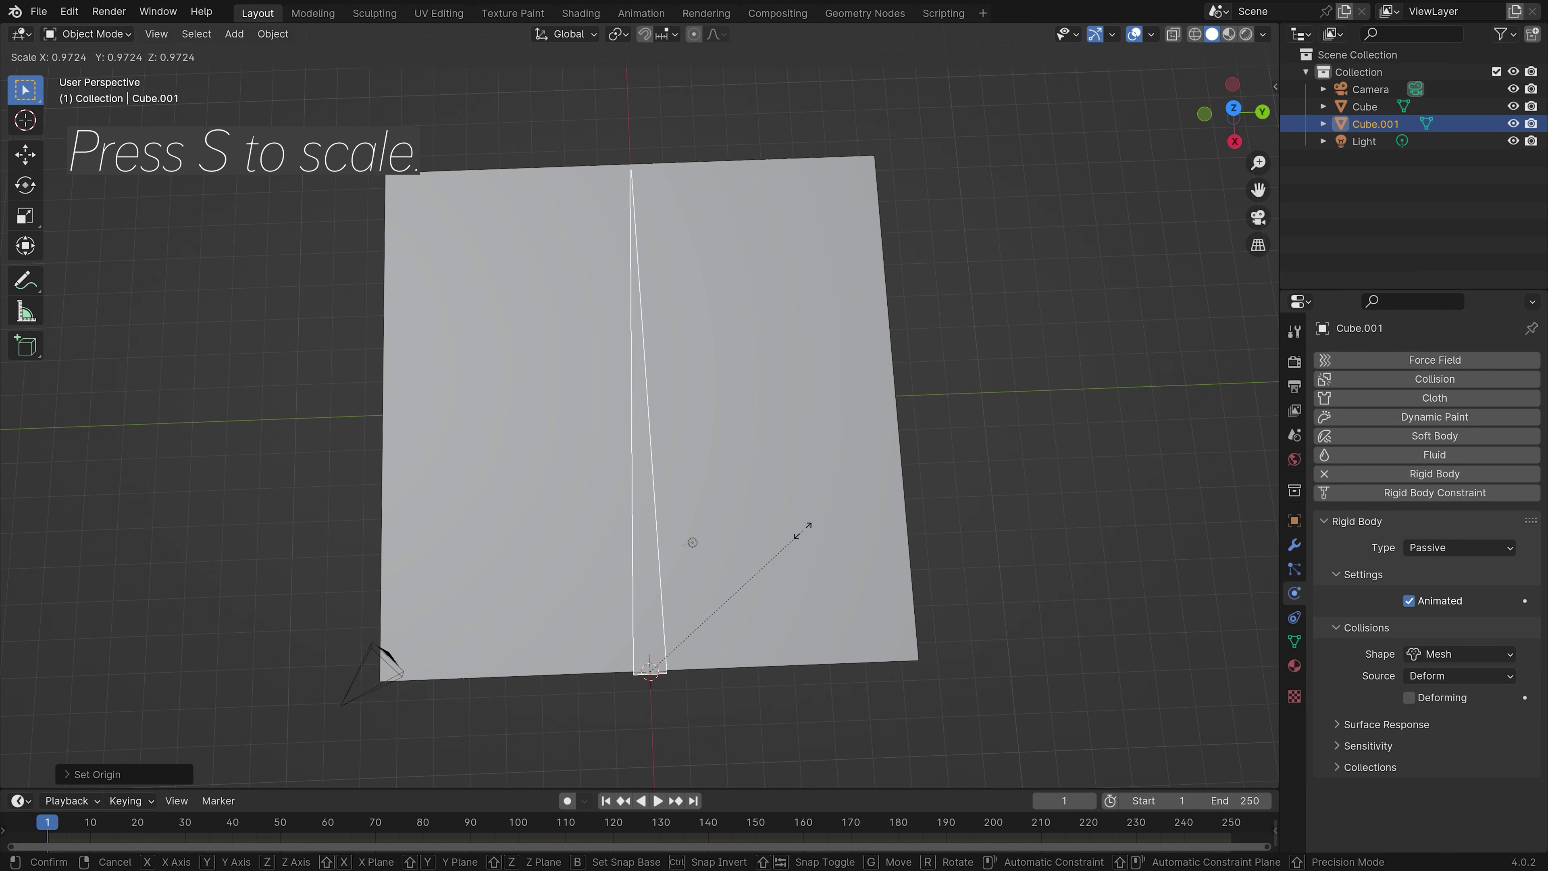
left_click(804, 530)
key("r")
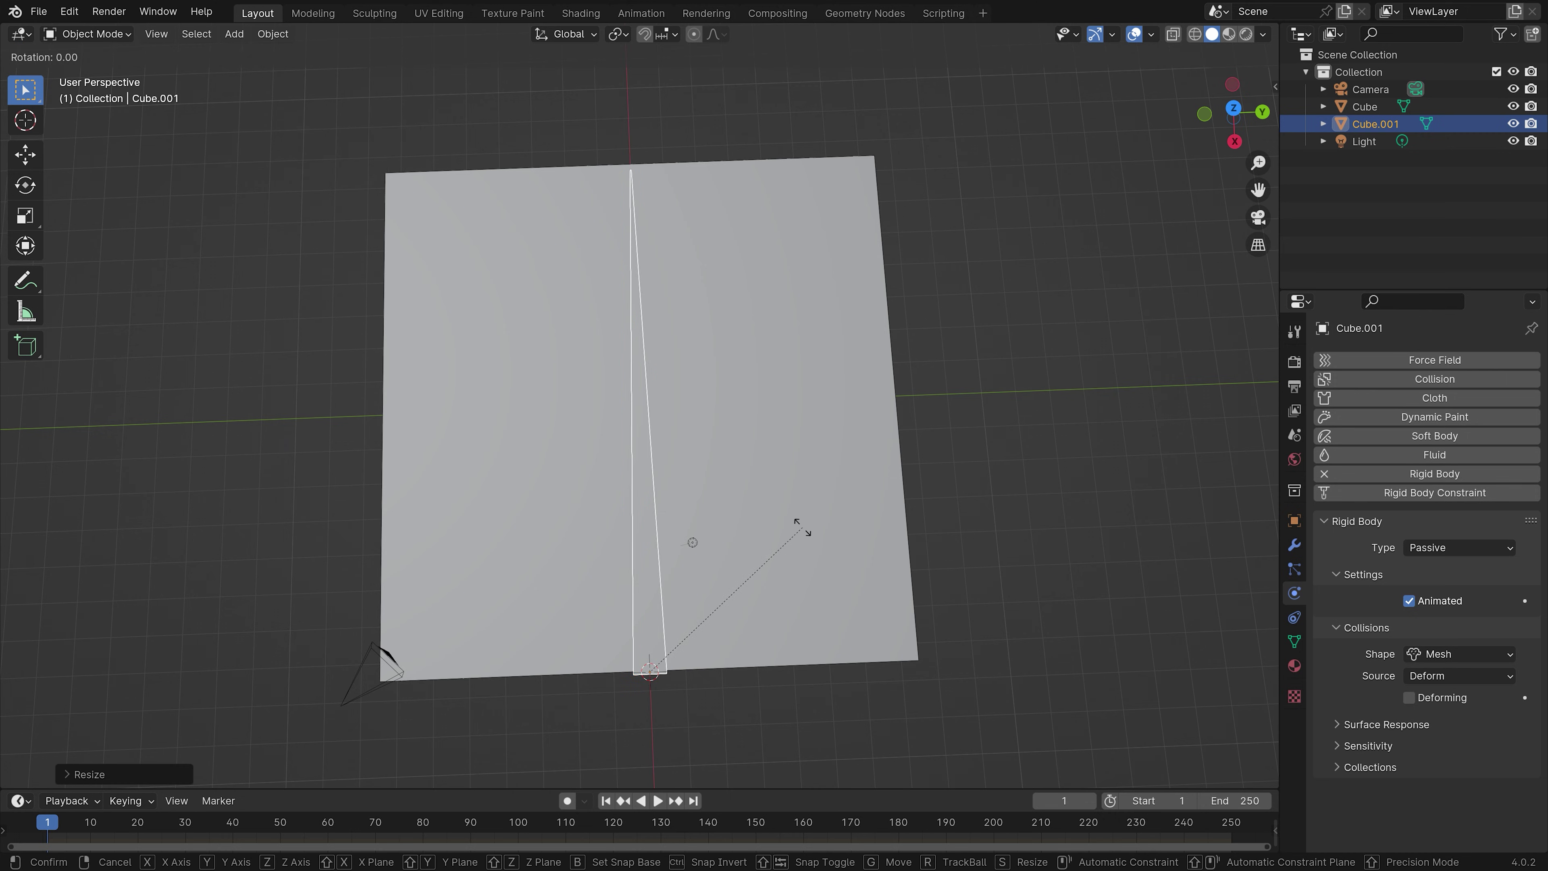
key("z")
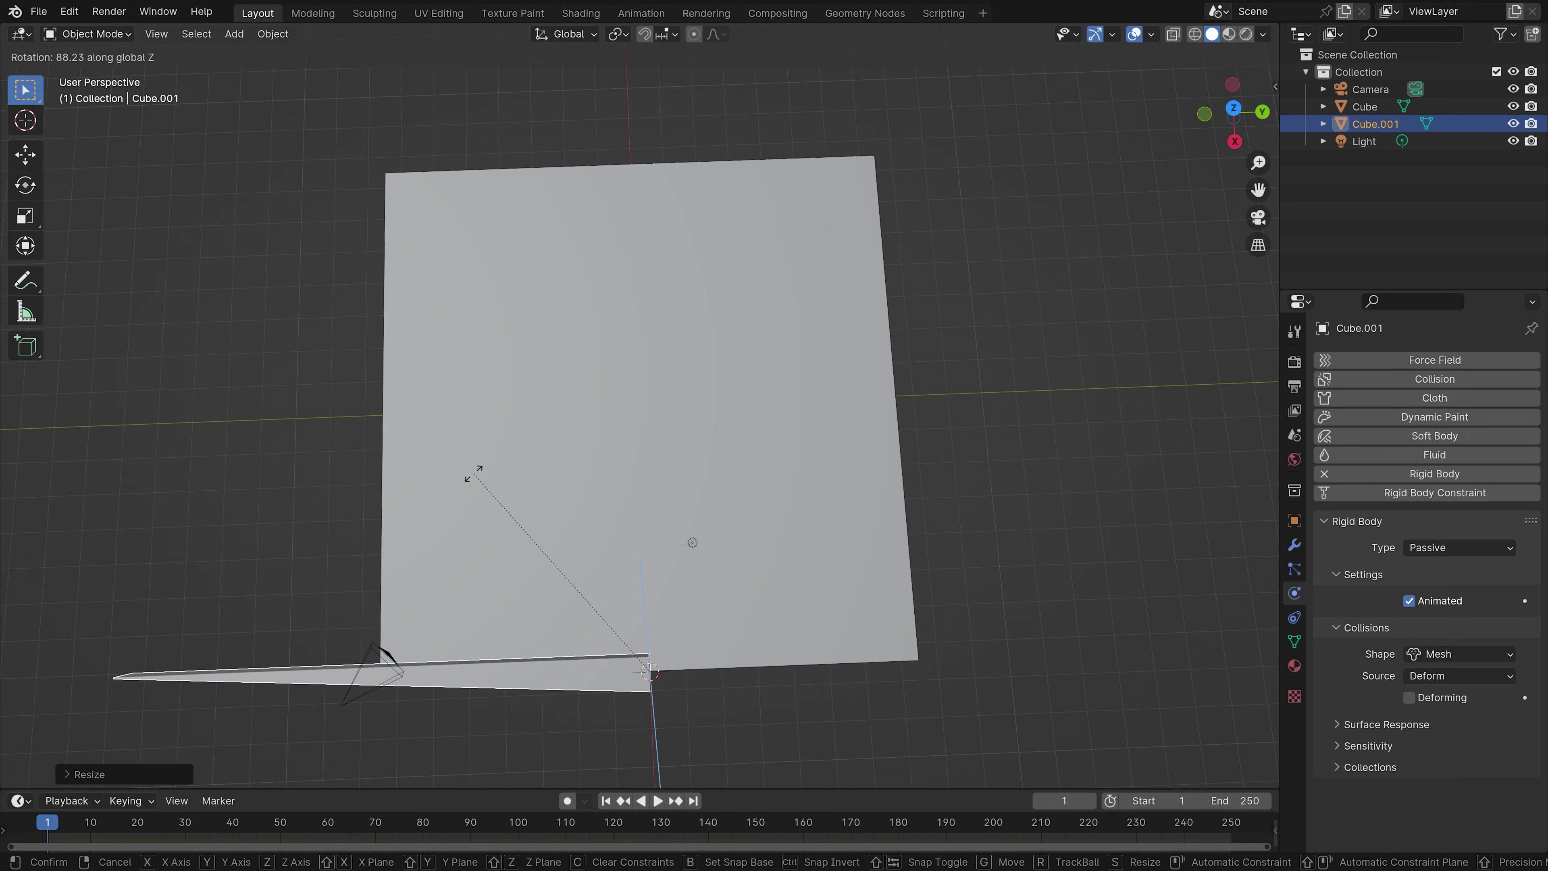
left_click(427, 435)
Step: In top view, stretch the floor plate along Y to more than 1.7 times its size
key("KP_7")
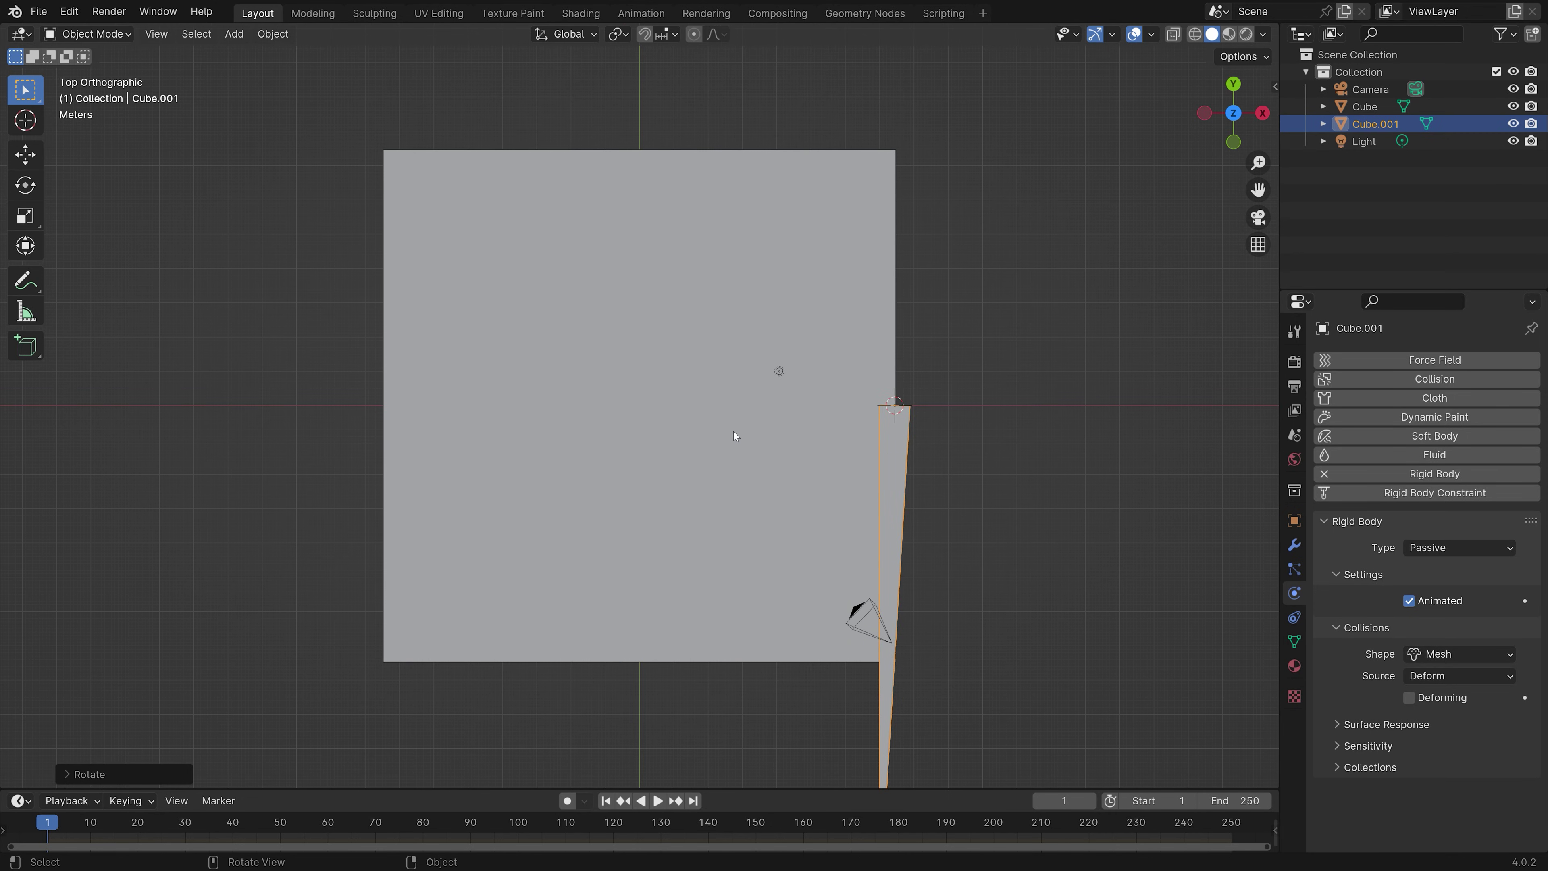
scroll(699, 460, "down", 1)
left_click(699, 460)
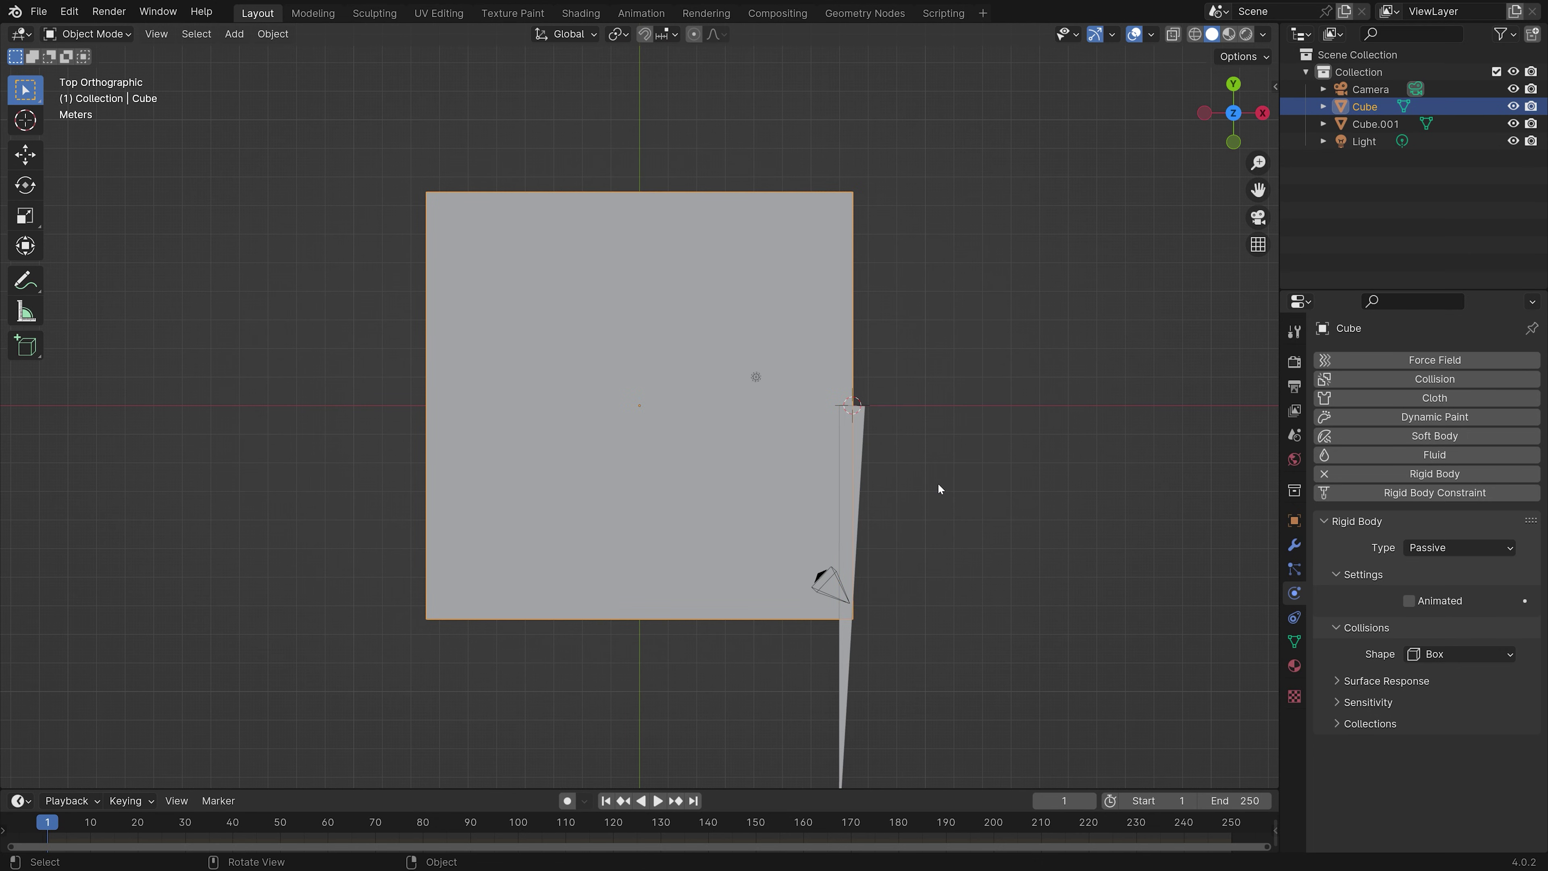
key("s")
key("y")
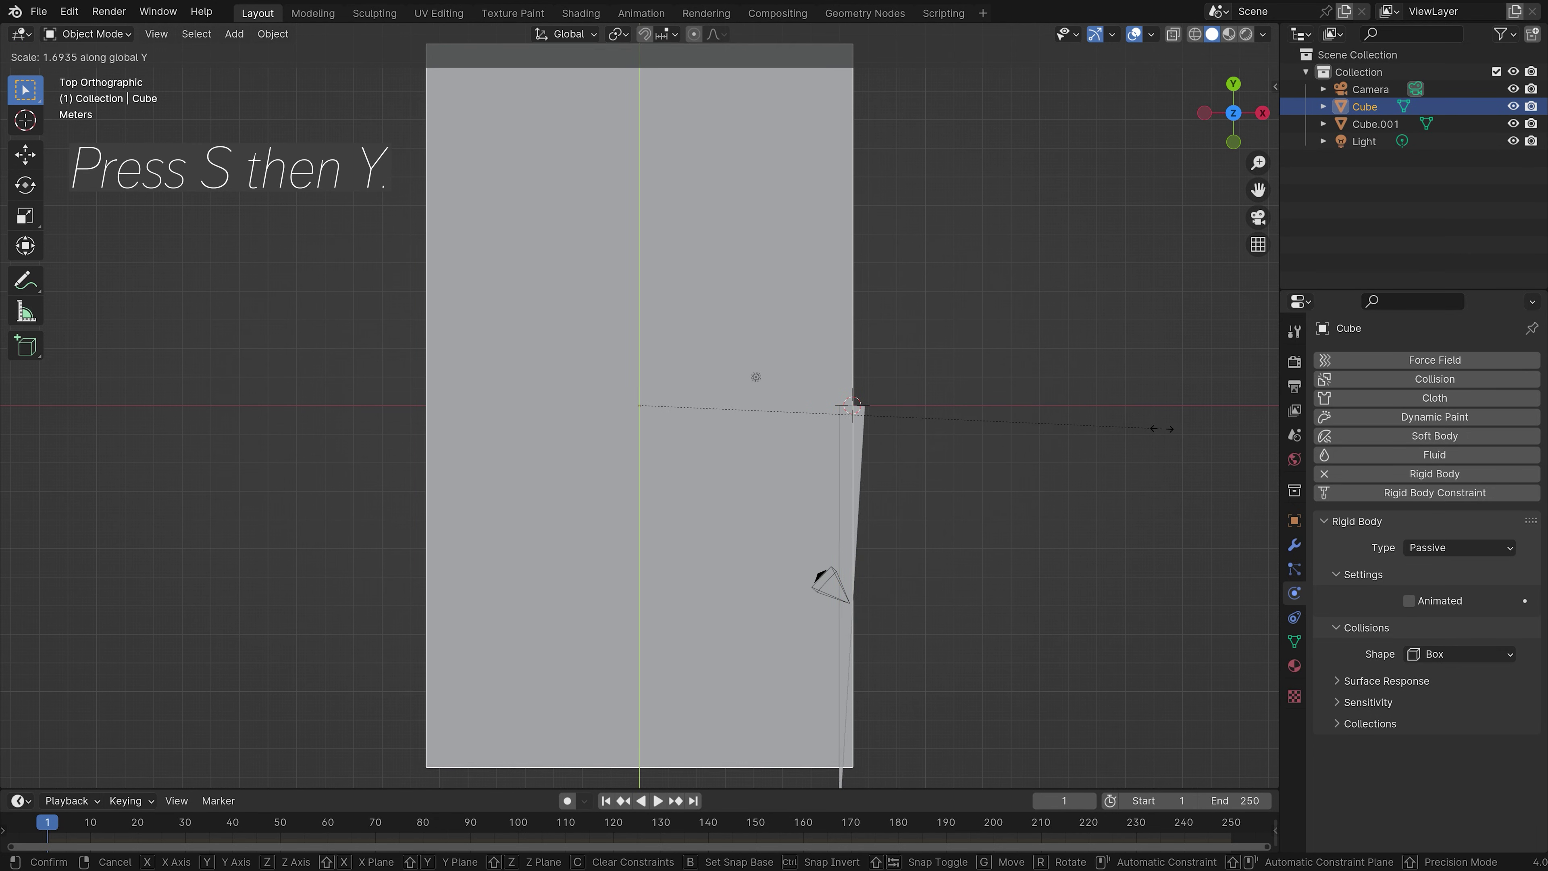
left_click(1202, 405)
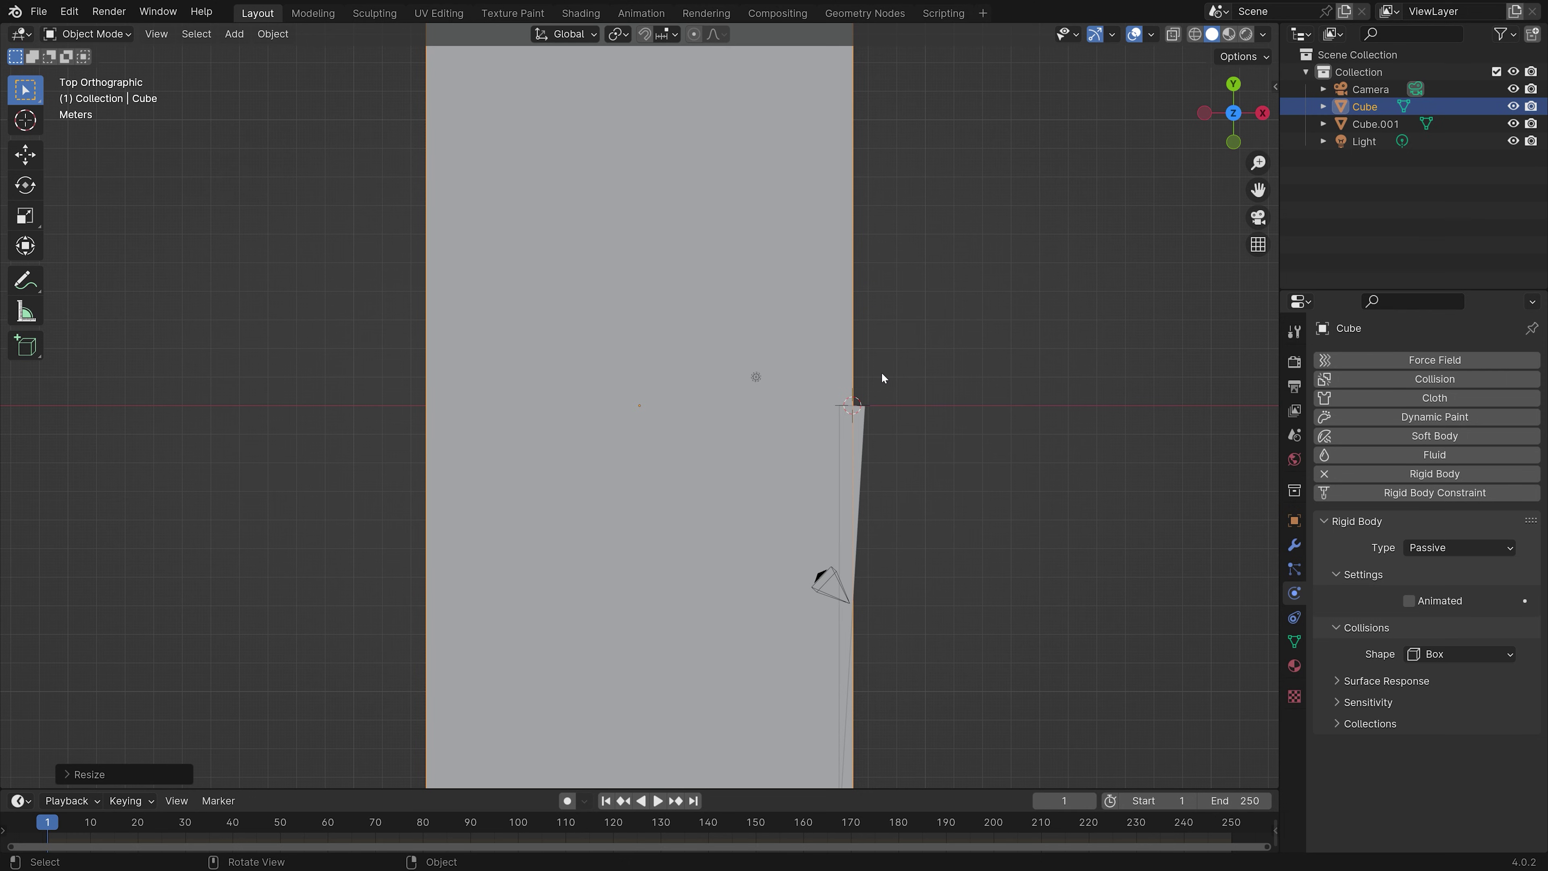
Step: In Edit Mode, move the floor plate's side face nearest the wedge outward along X by just over 0.4 m, and return to Object Mode
key("Tab")
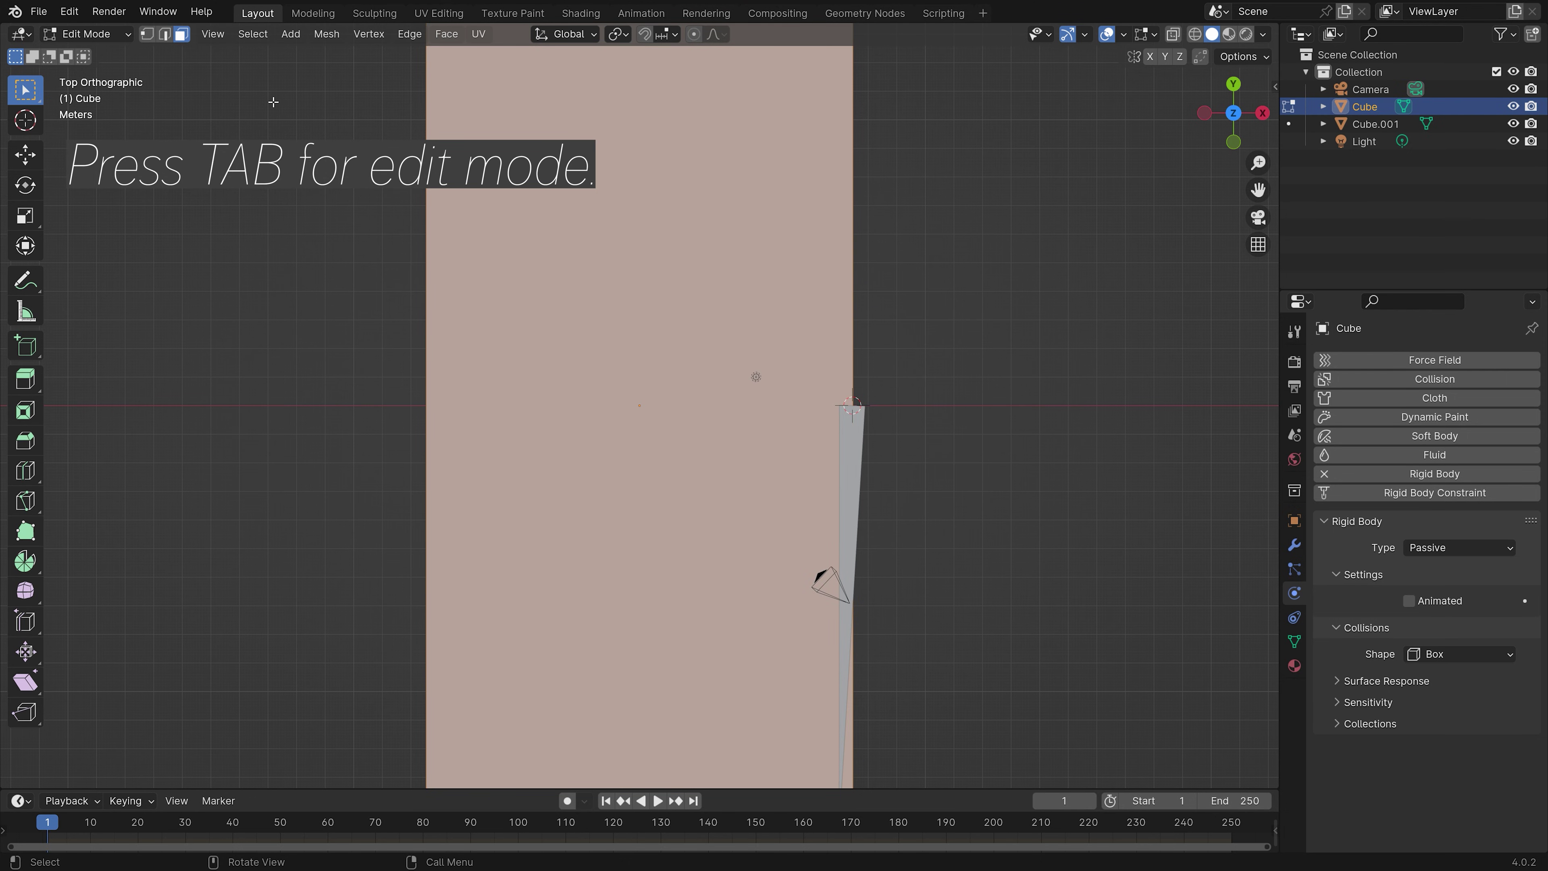
middle_click_drag(273, 102, 765, 658)
left_click(740, 549)
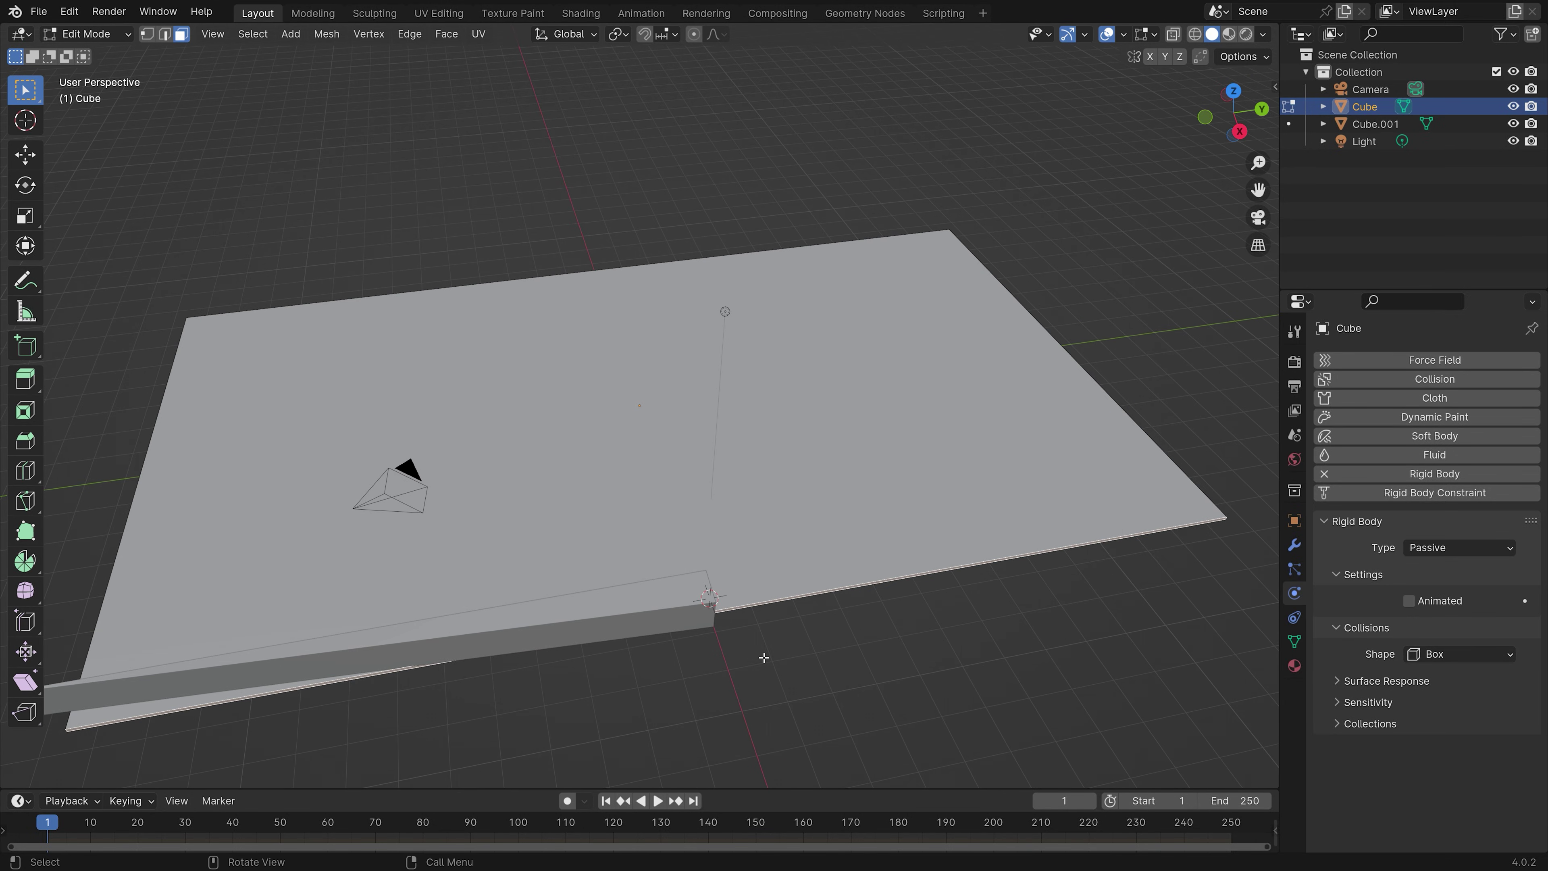
key("g")
key("x")
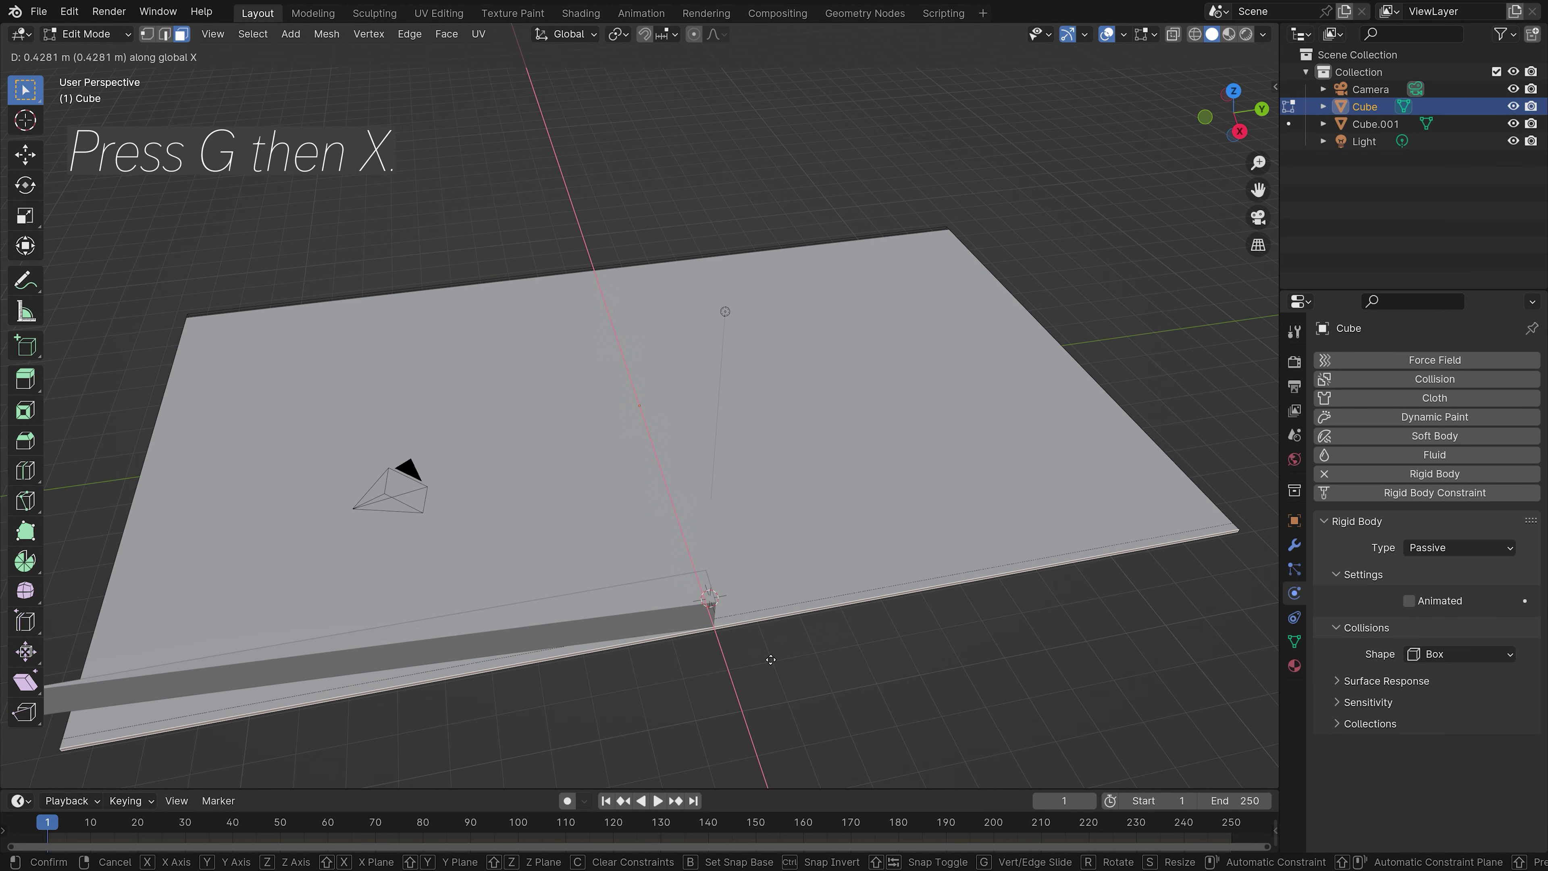
left_click(781, 659)
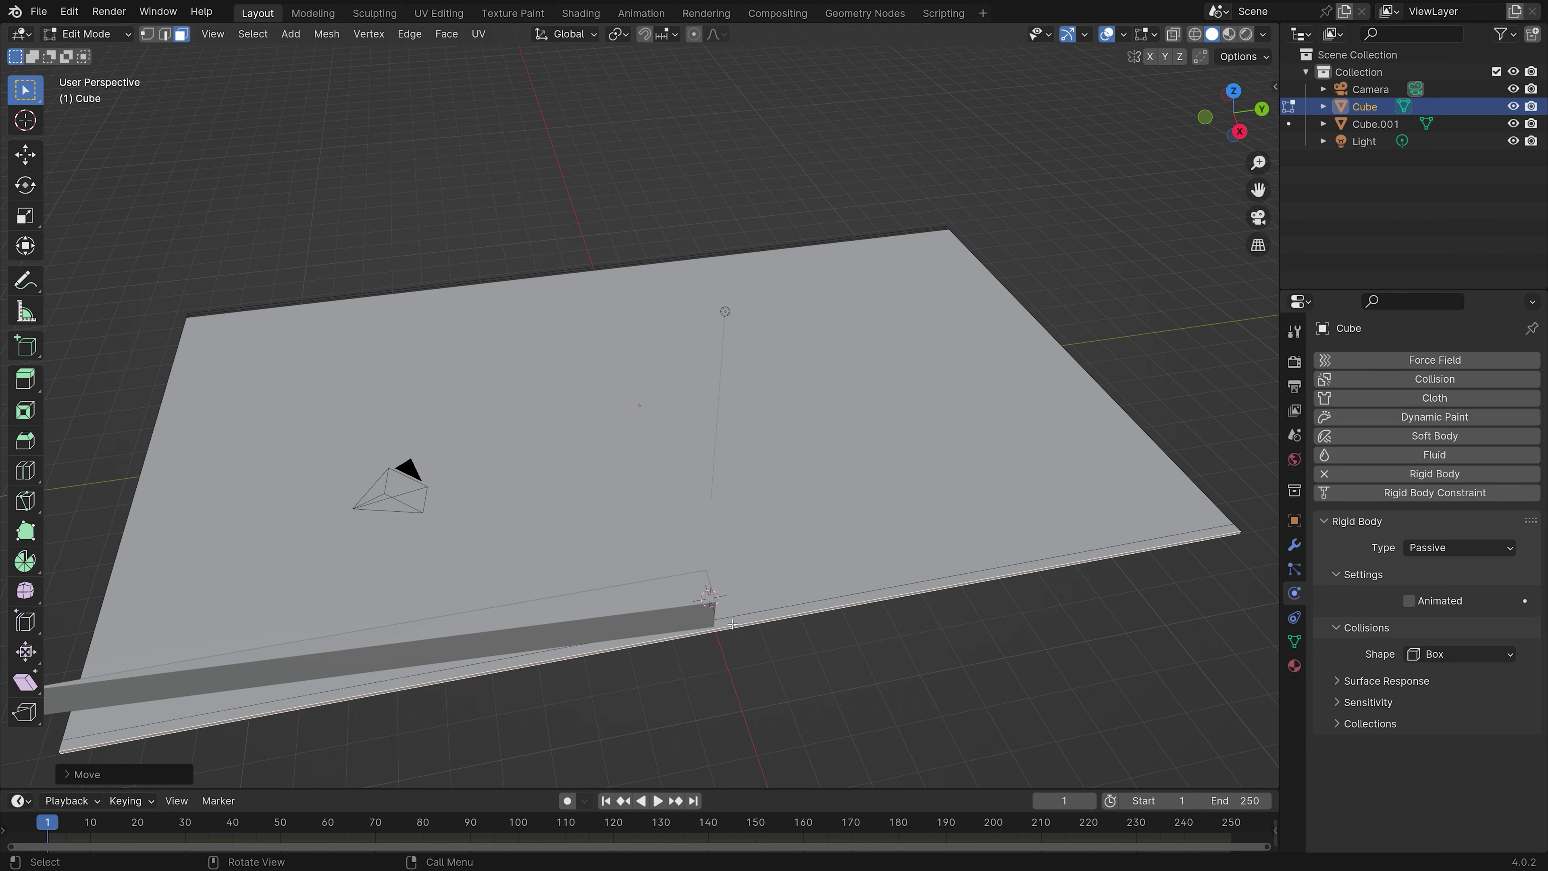
key("Tab")
Step: Add a mesh cylinder at the wedge's pivot and scale it to about 0.52
left_click(722, 567)
key("shift+a")
mouse_move(747, 551)
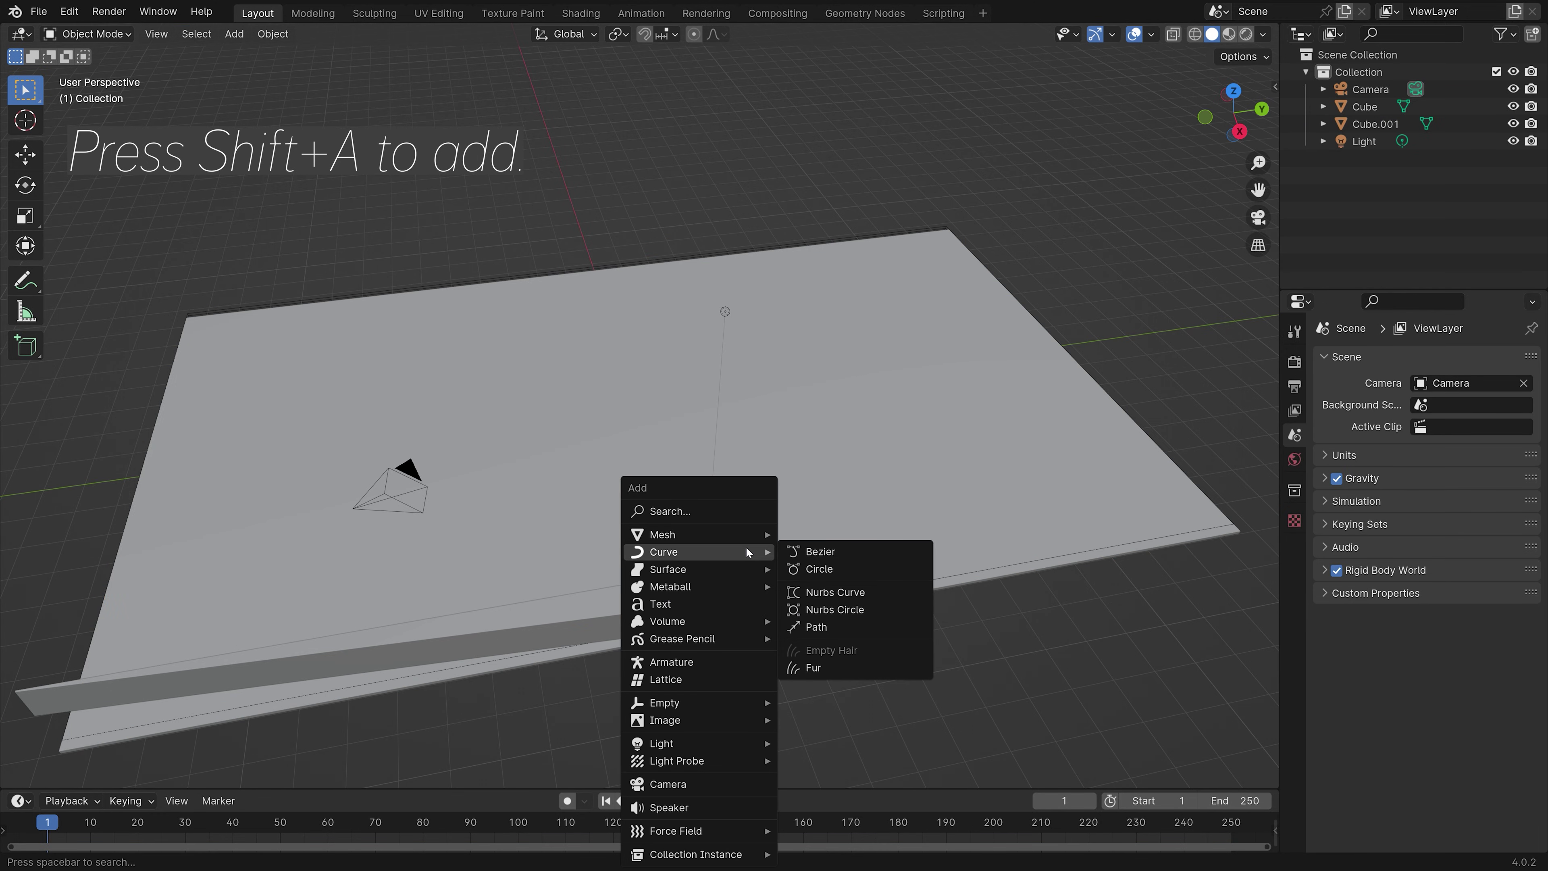
mouse_move(731, 523)
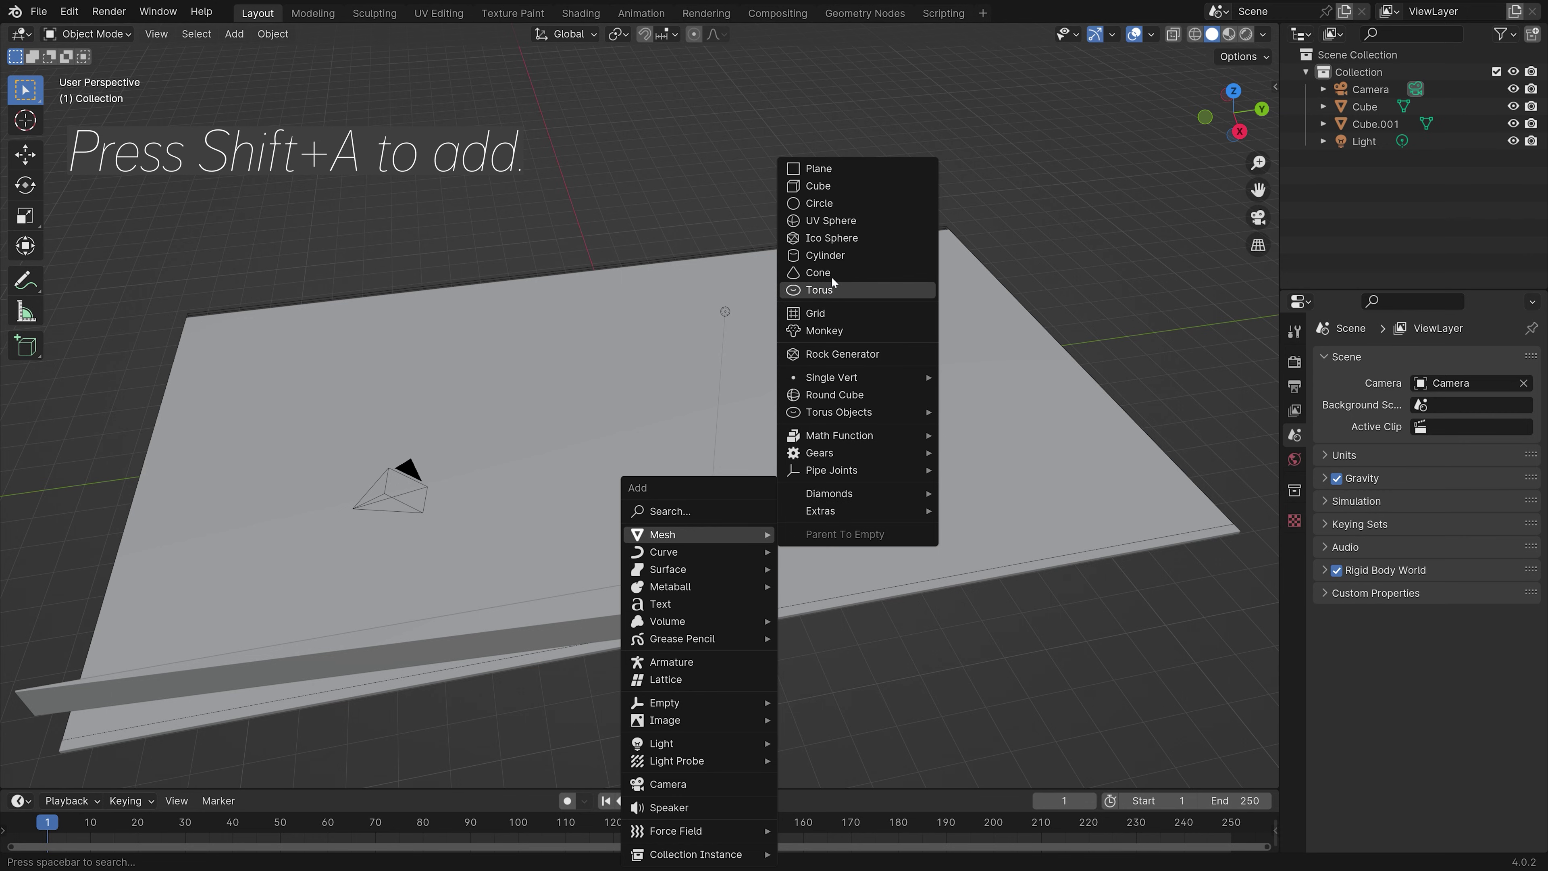
left_click(826, 255)
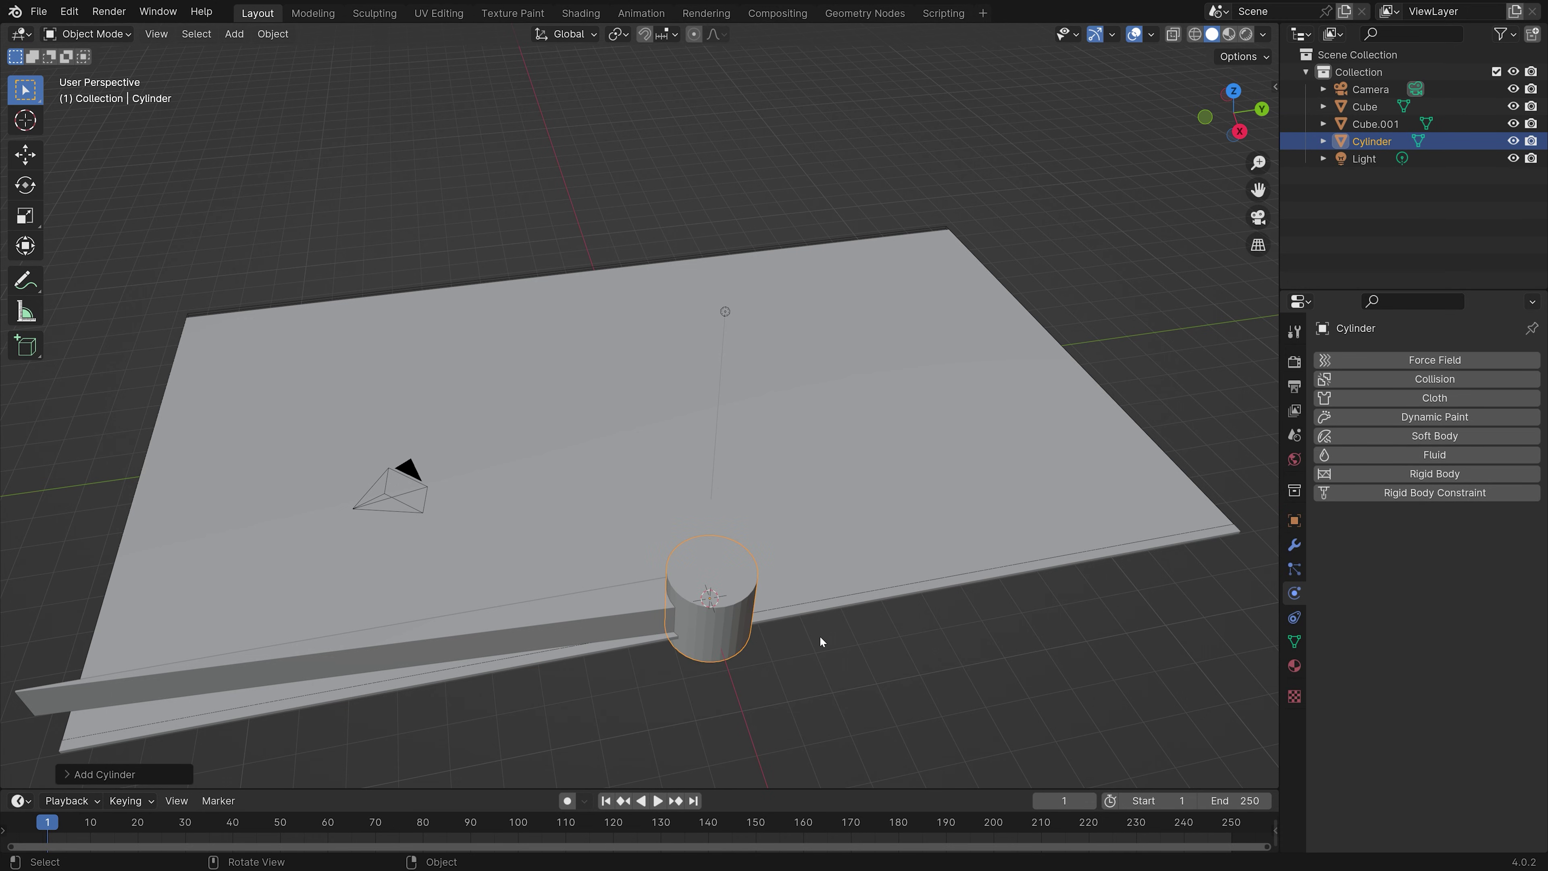
key("s")
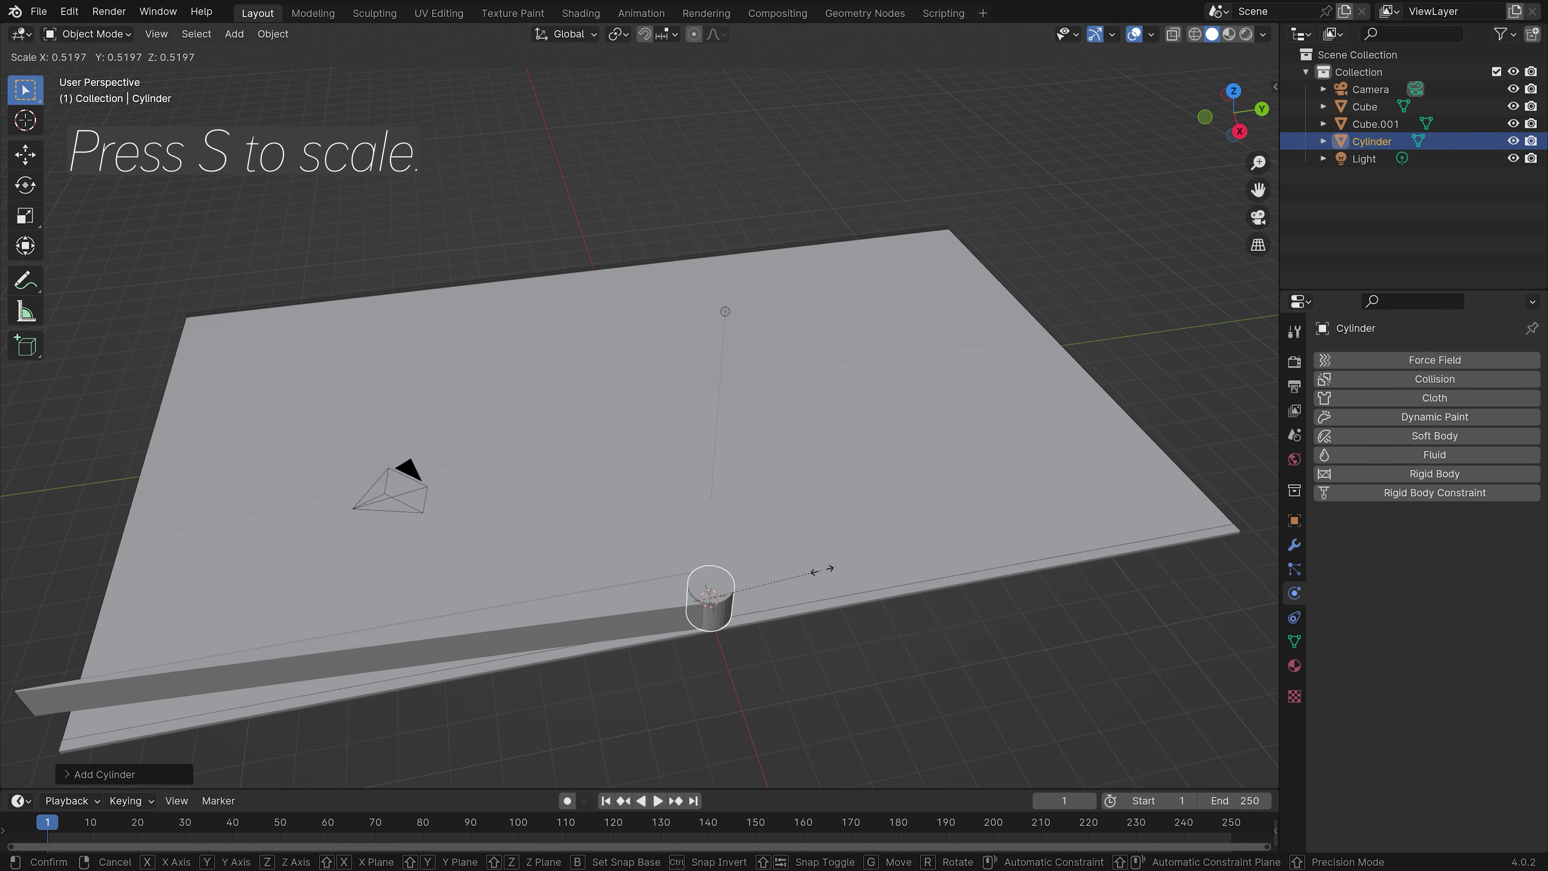
left_click(821, 570)
Step: In Edit Mode, select the cylinder's top and bottom cap faces, set their edges' Mean Crease to 1, and return to Object Mode
middle_click_drag(818, 570, 722, 550)
scroll(722, 550, "up", 2)
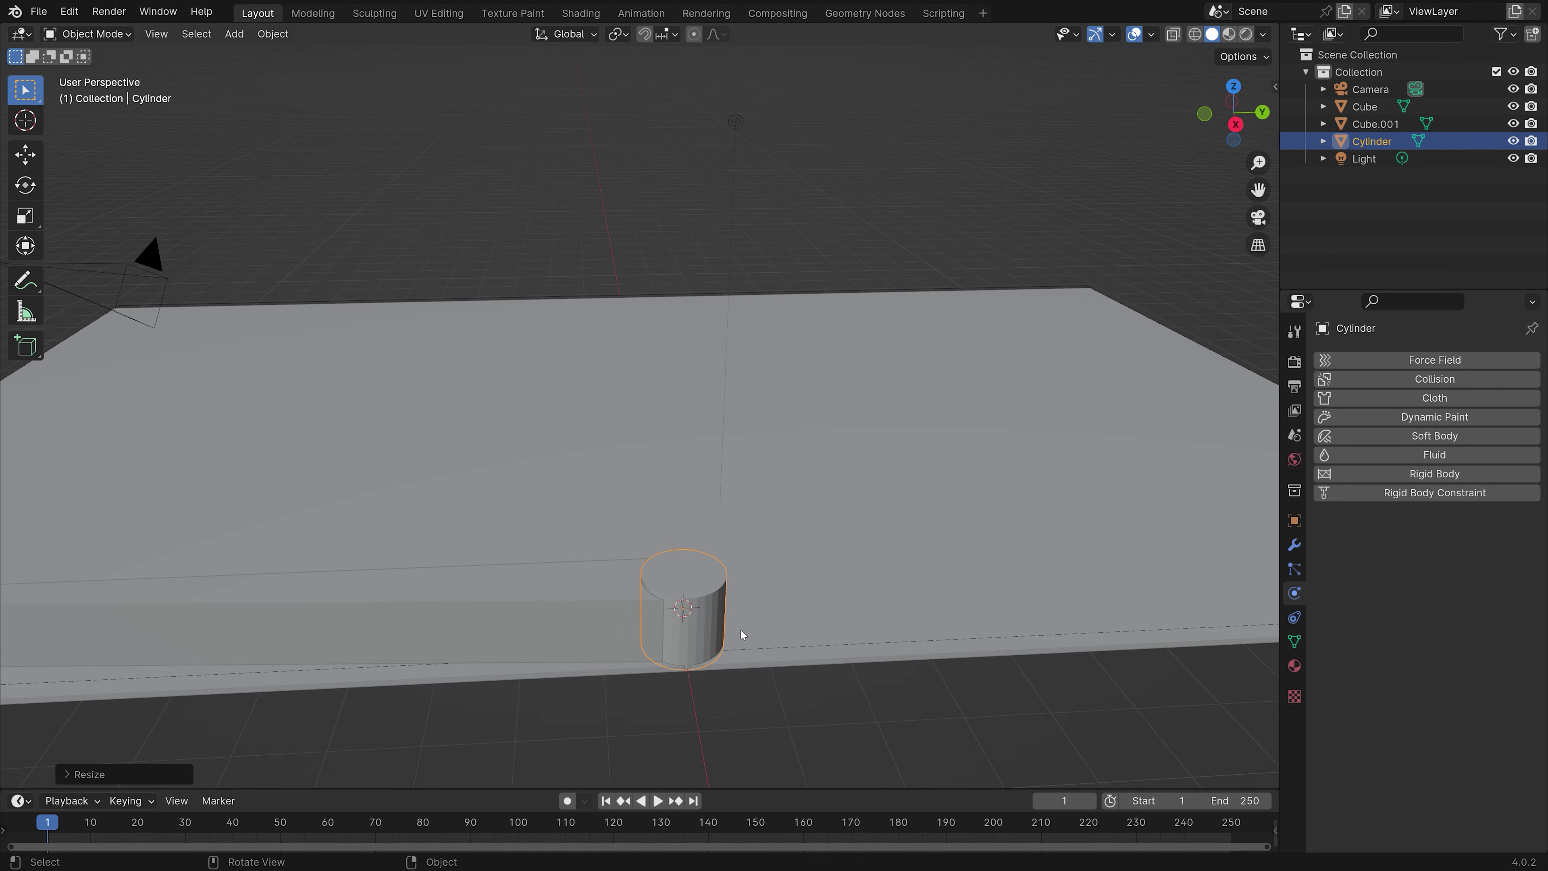
key("Tab")
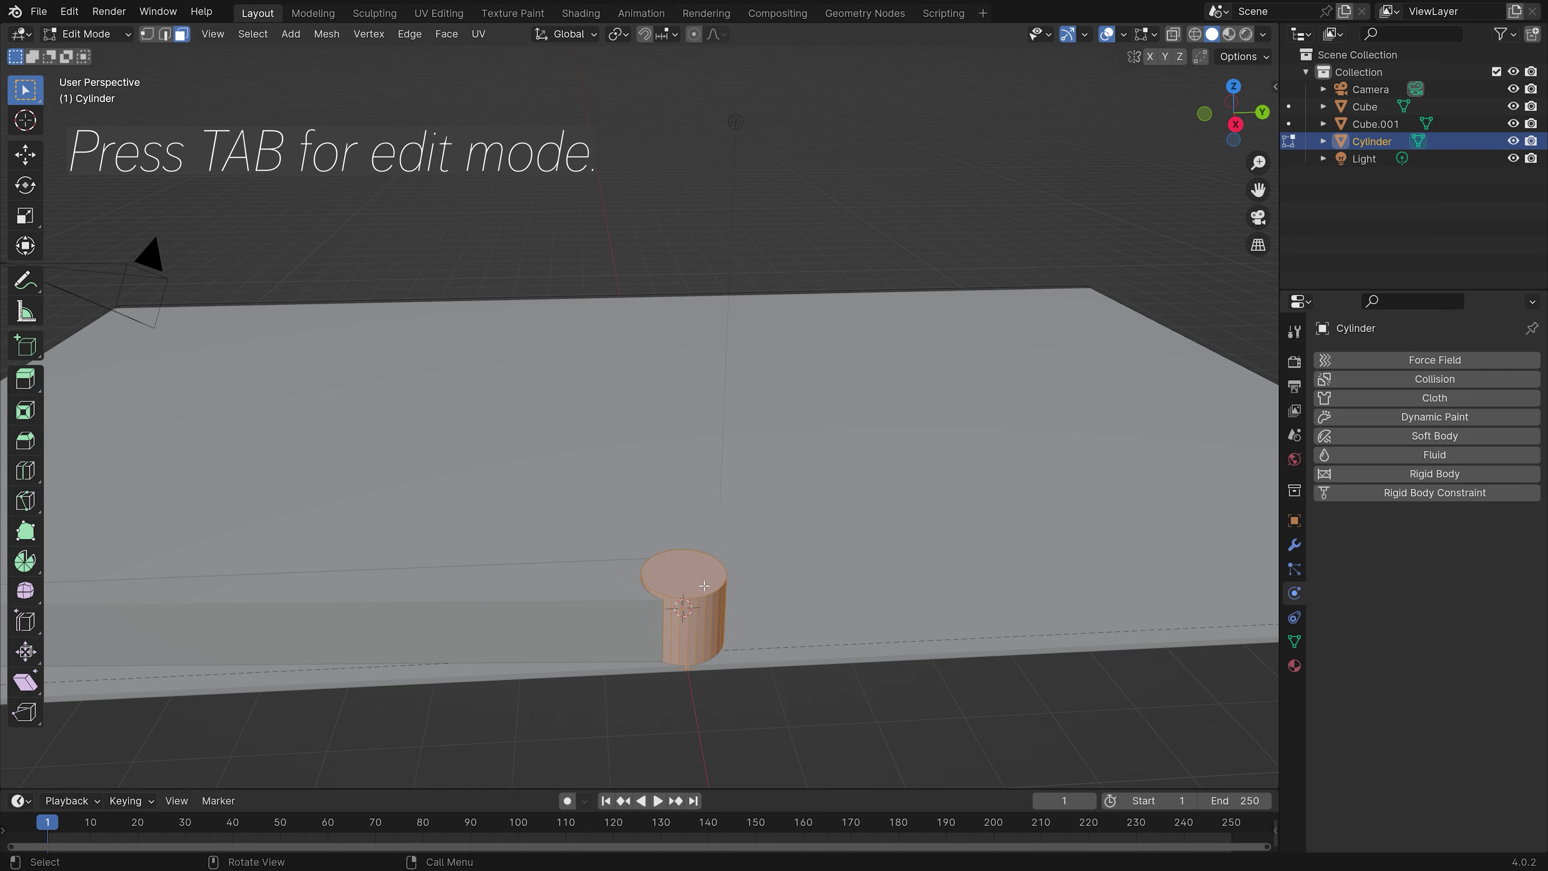
key("3")
left_click(725, 641)
middle_click_drag(724, 641, 711, 508)
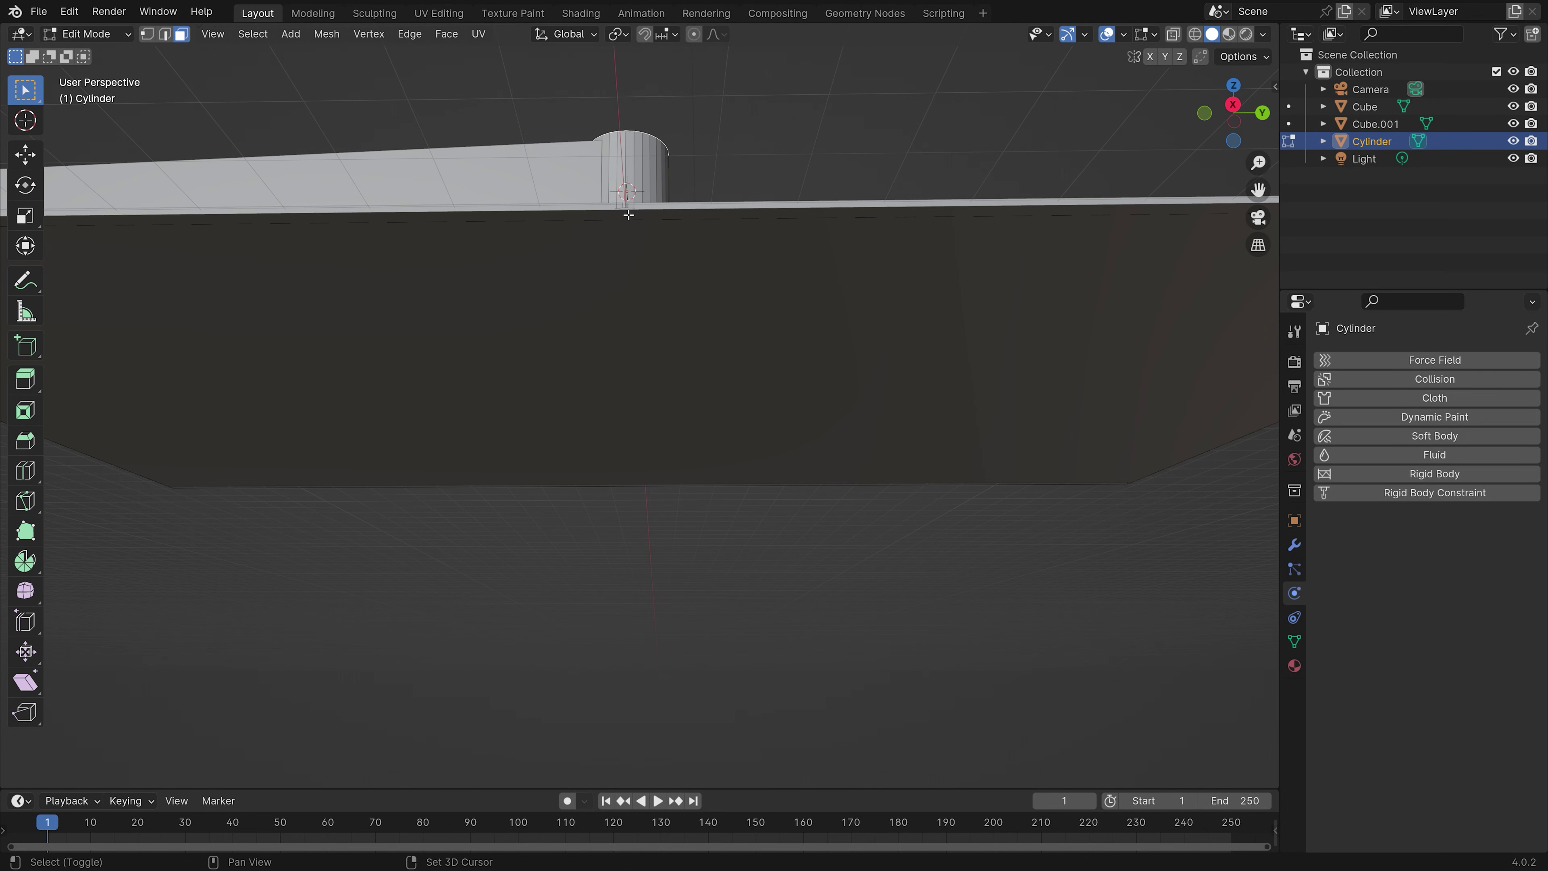
middle_click_drag(628, 215, 776, 399)
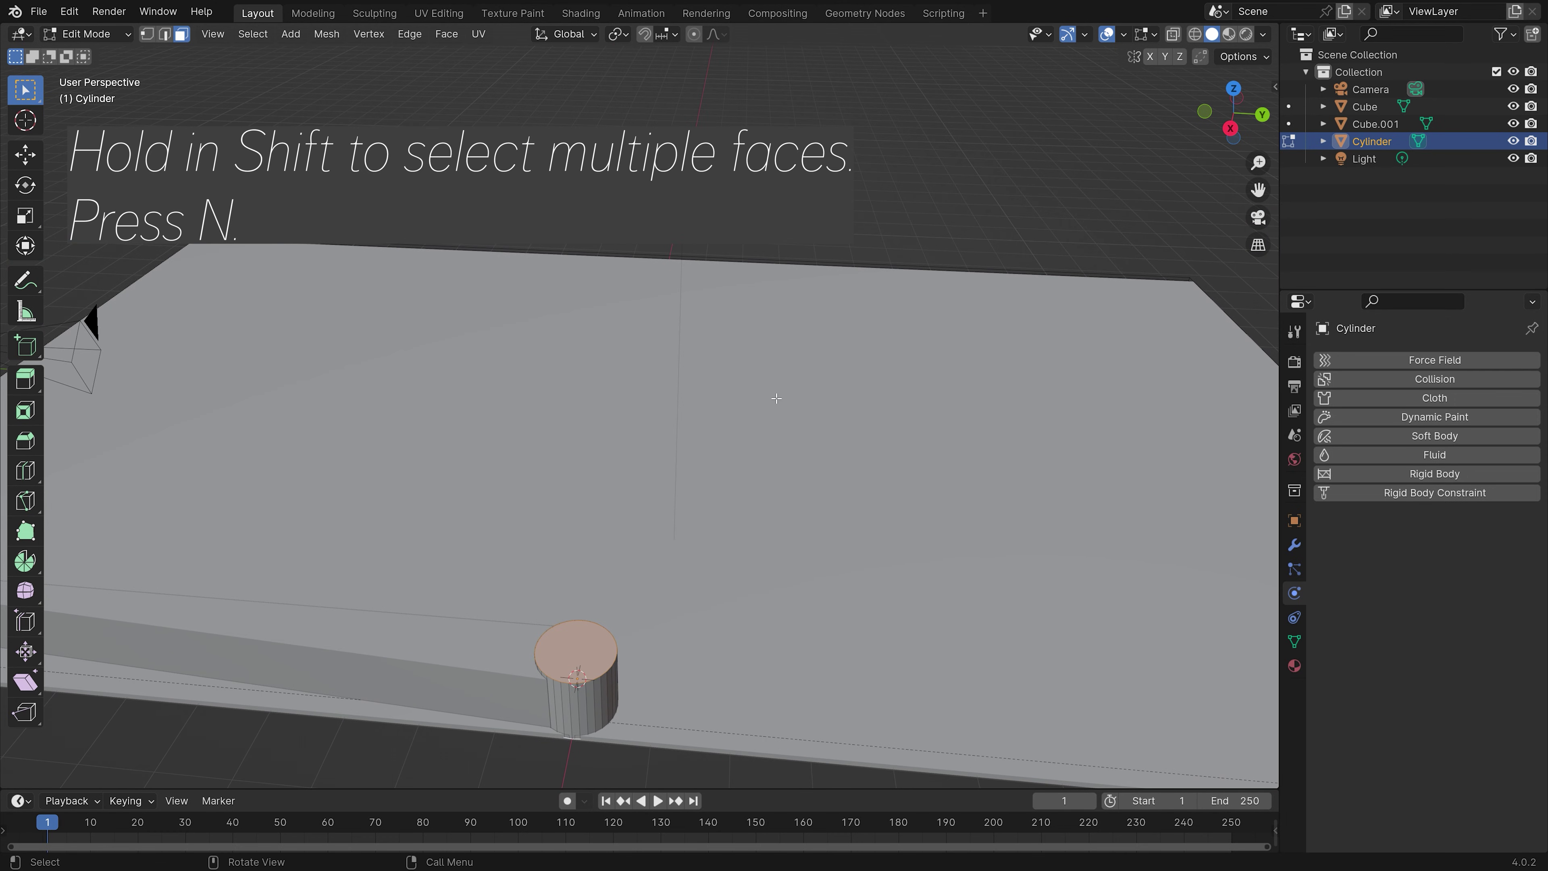
key("n")
key("shift+e")
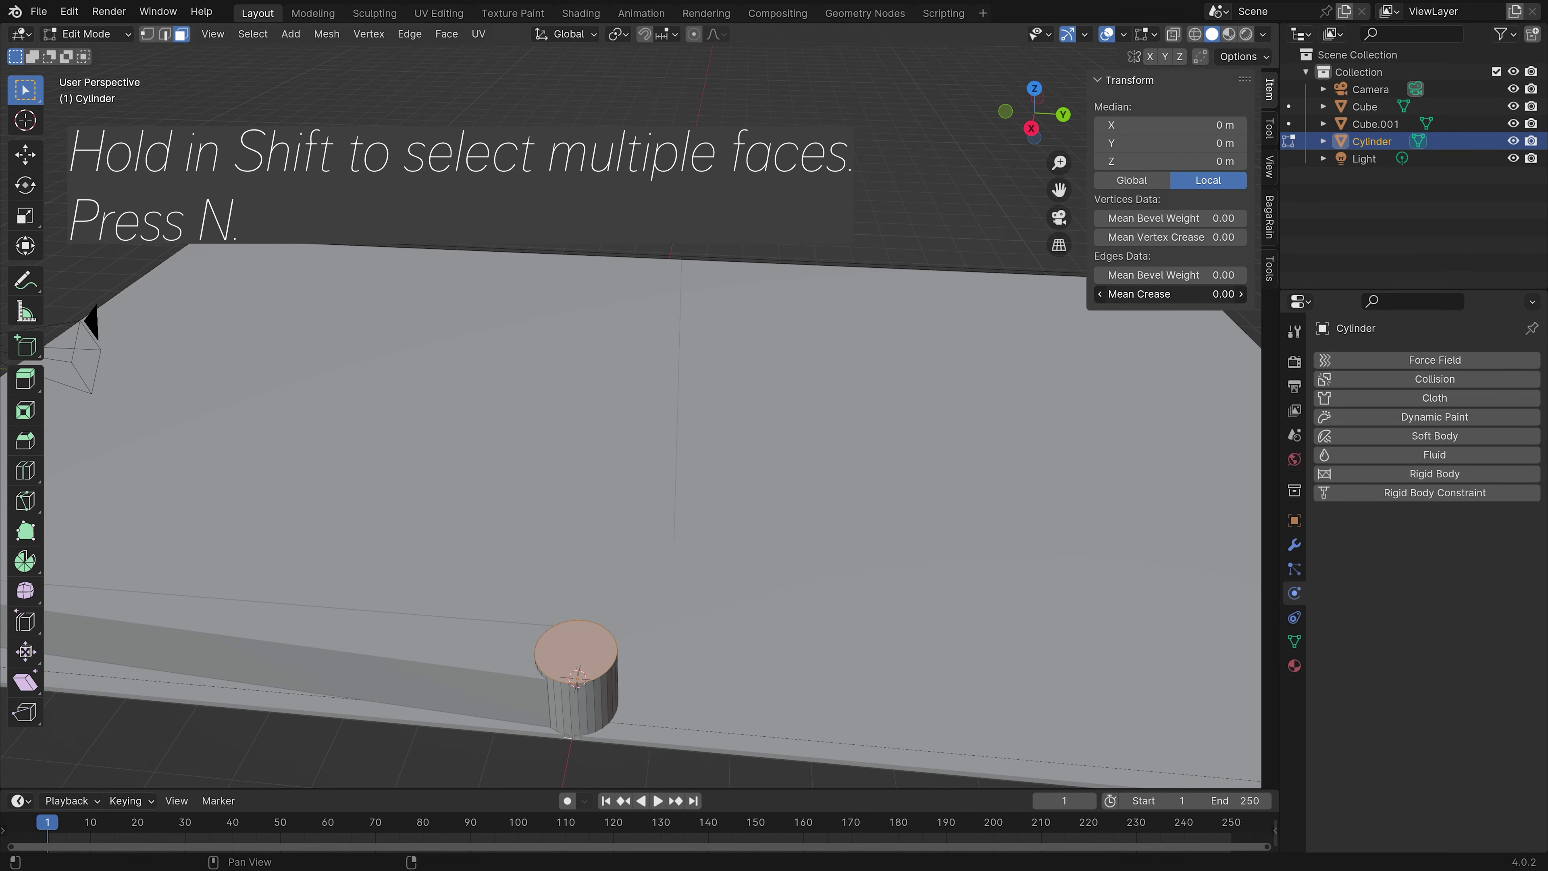
type("1")
key("Return")
key("Tab")
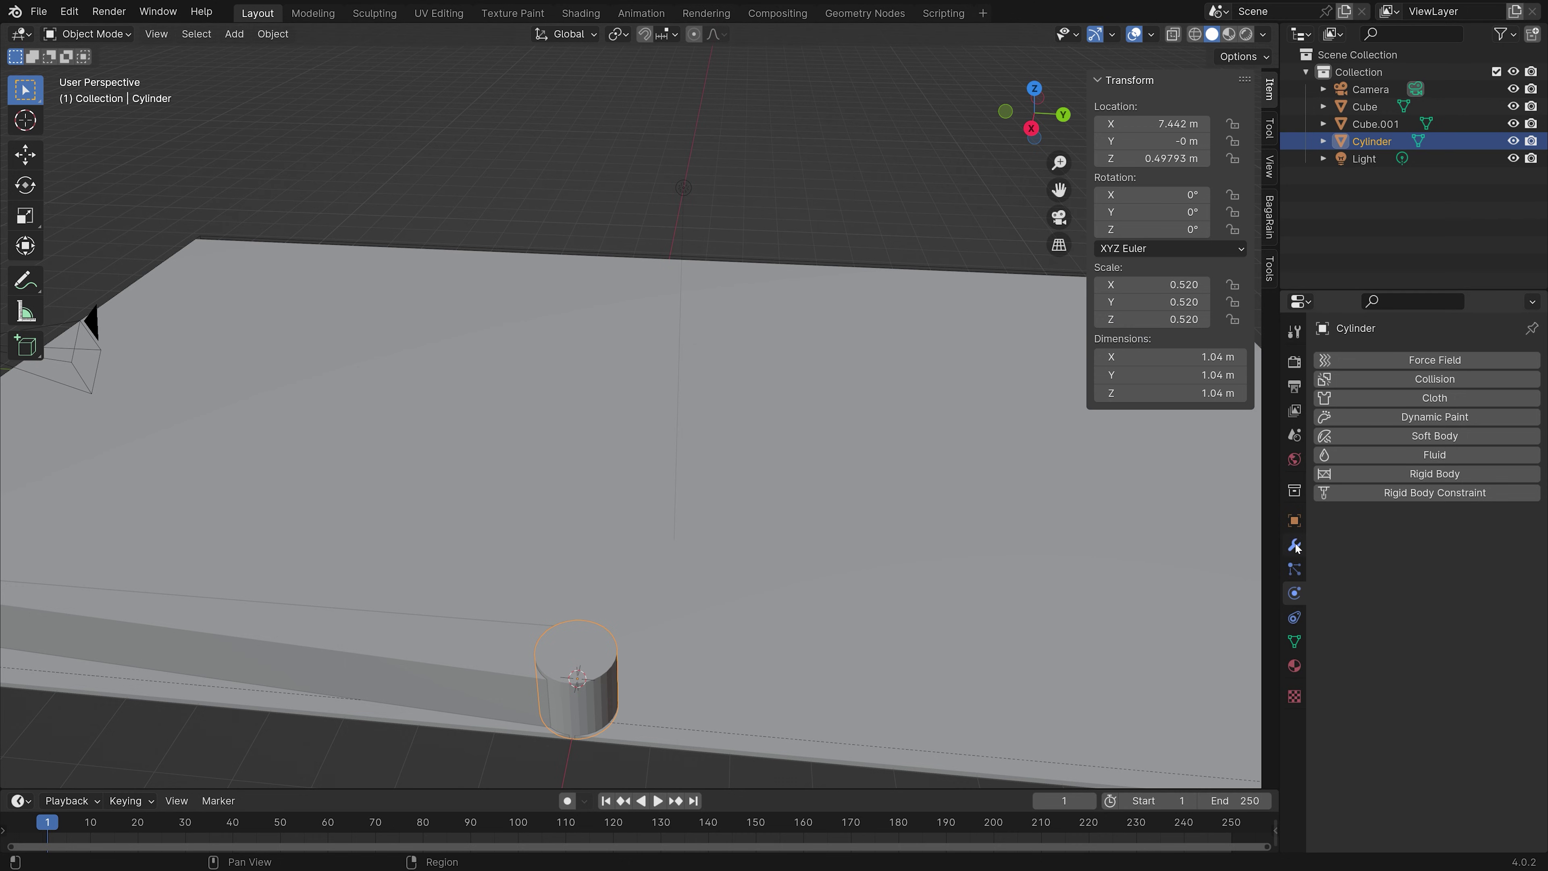
Step: Add a Subdivision Surface modifier to the cylinder with 2 viewport levels
left_click(1294, 545)
left_click(1366, 359)
mouse_move(1366, 363)
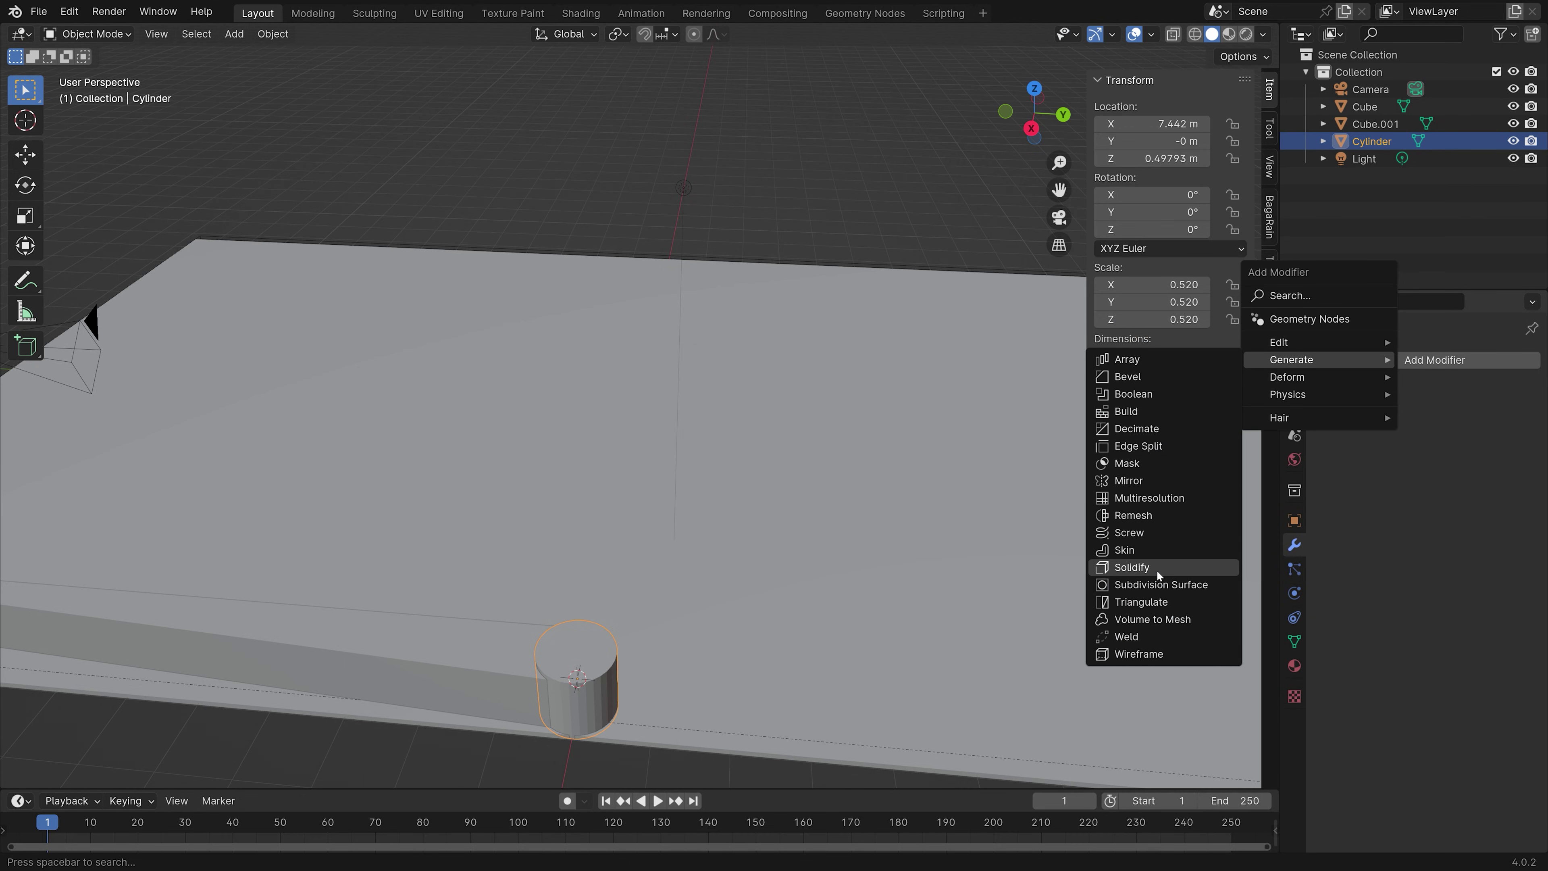
left_click(1158, 584)
left_click(1510, 437)
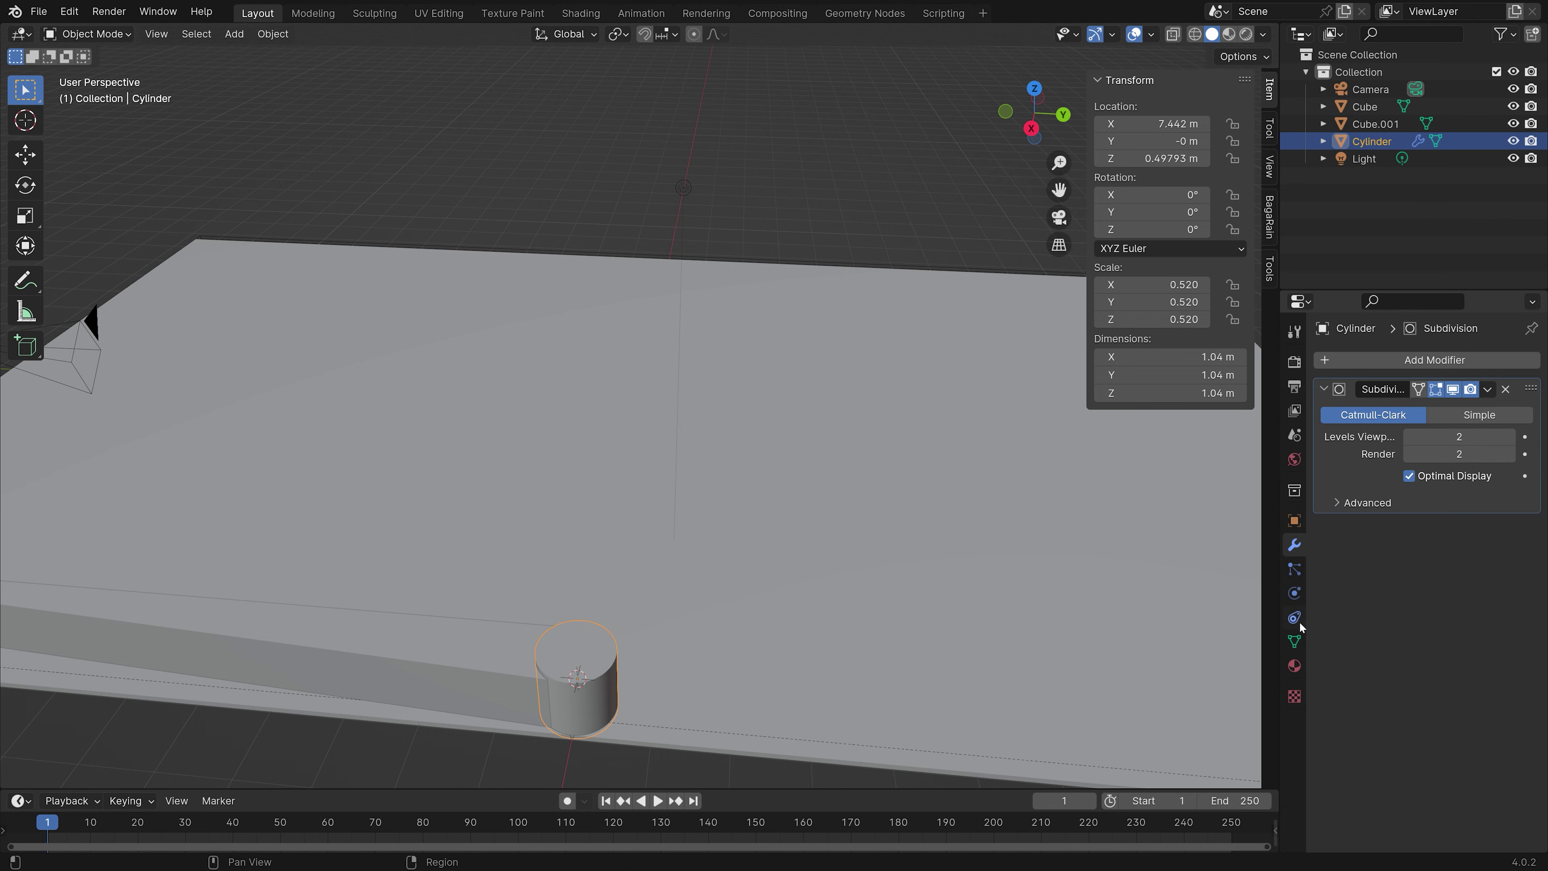
Step: Shade the cylinder smooth with Auto Smooth enabled at 30°
left_click(1294, 641)
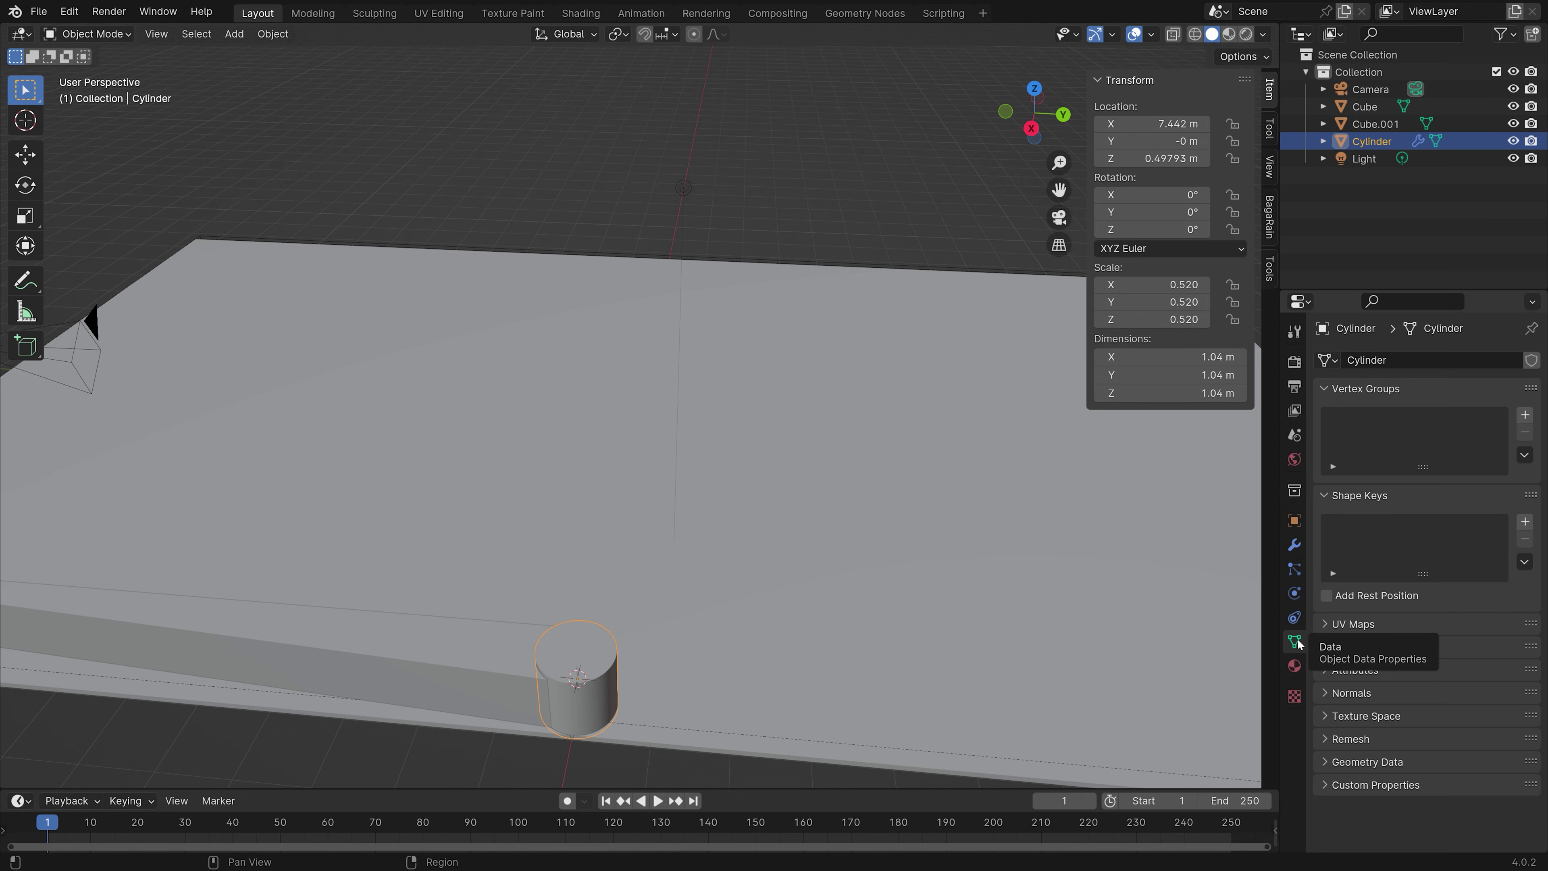
left_click(1351, 699)
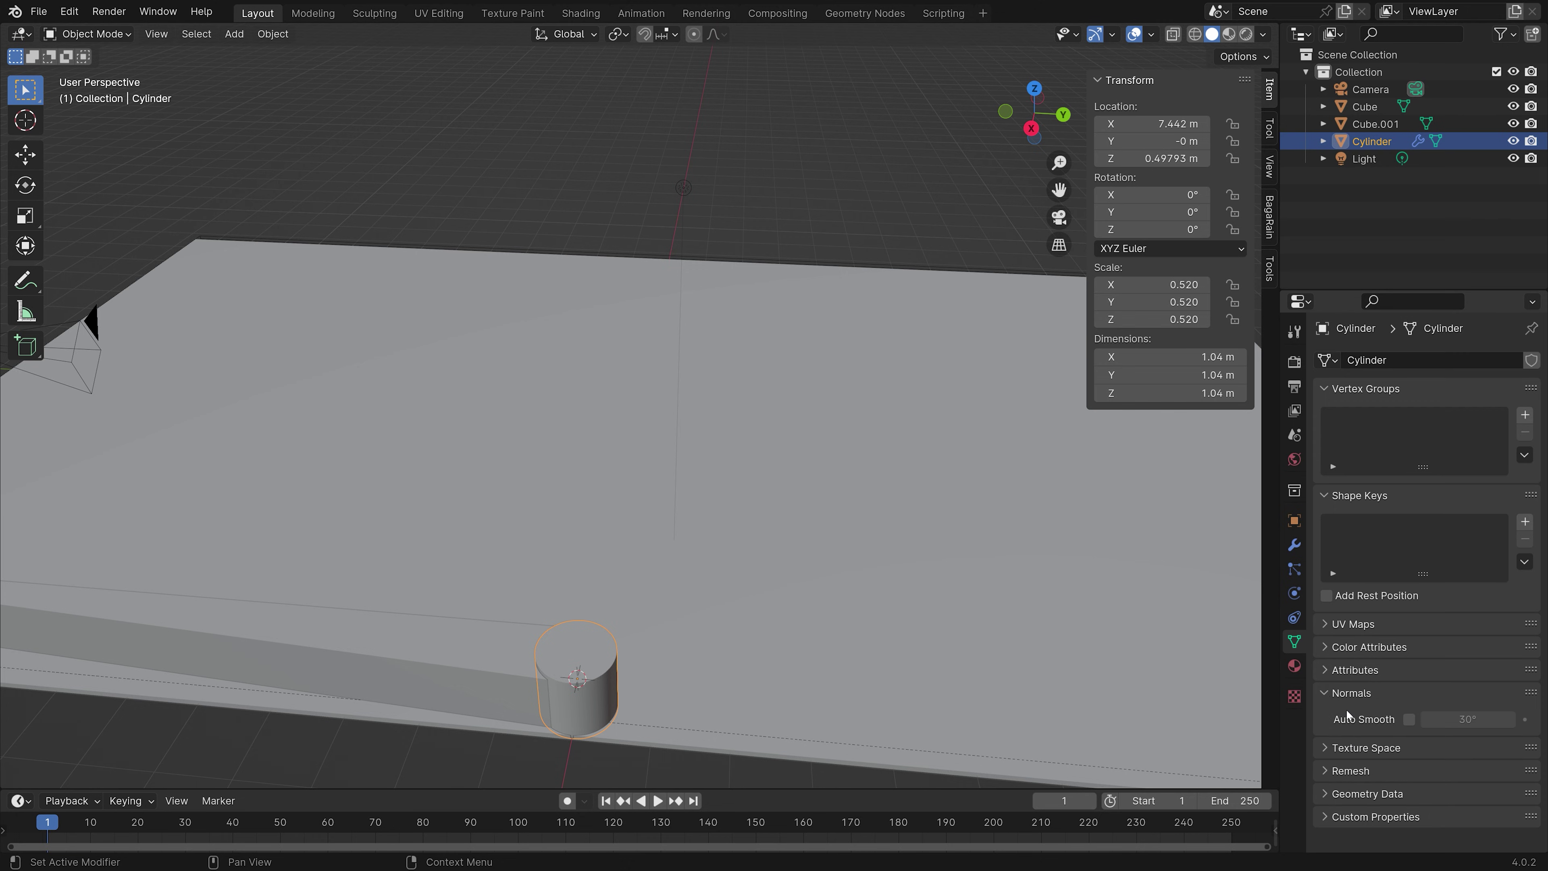
left_click(1406, 717)
left_click(274, 36)
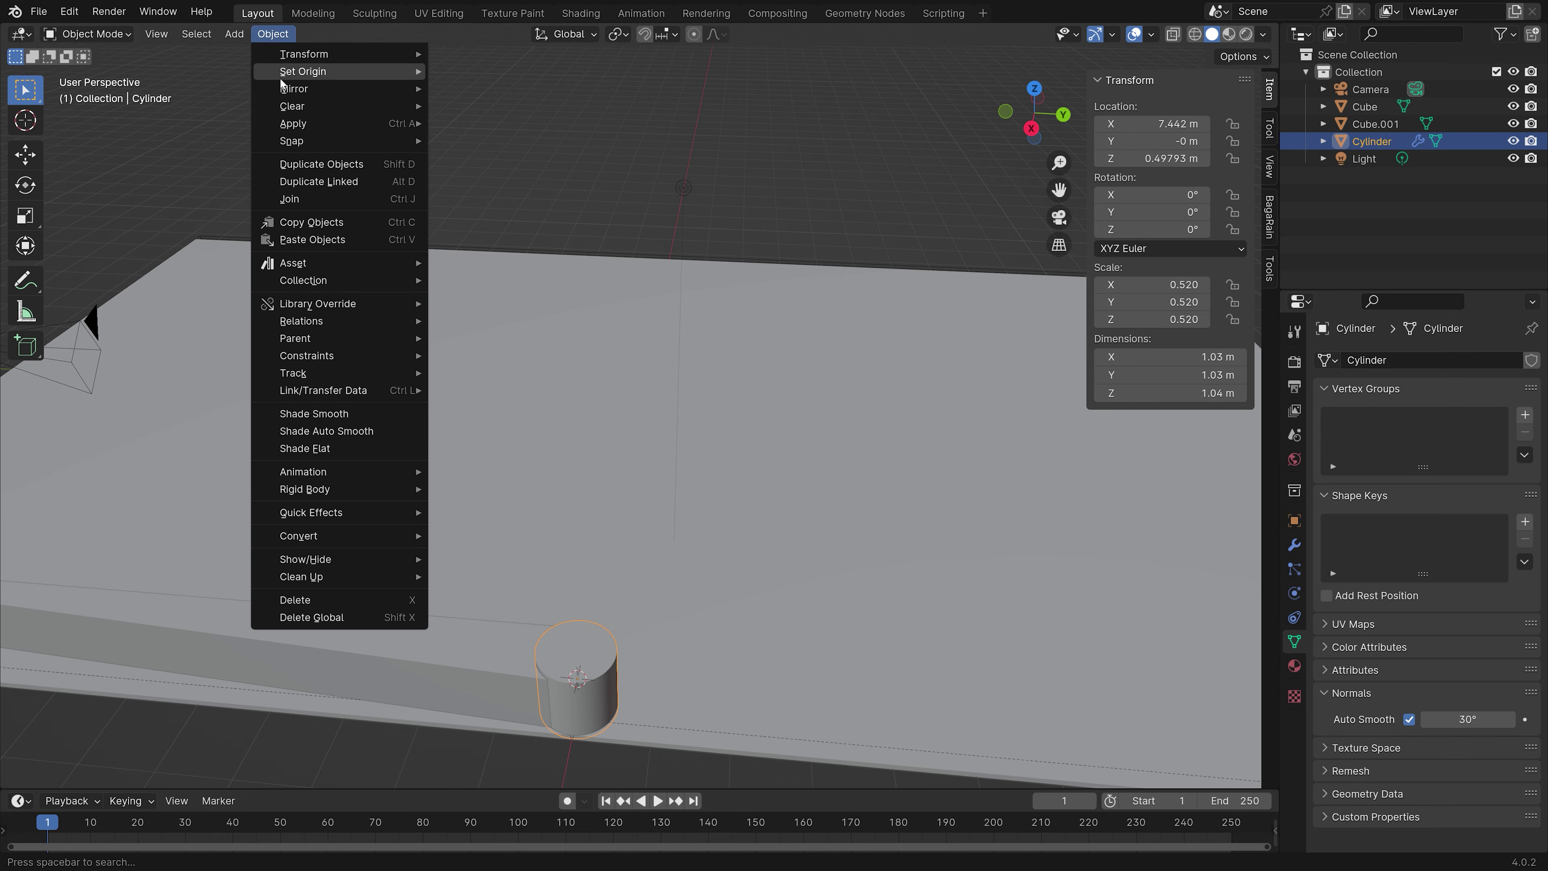
left_click(339, 415)
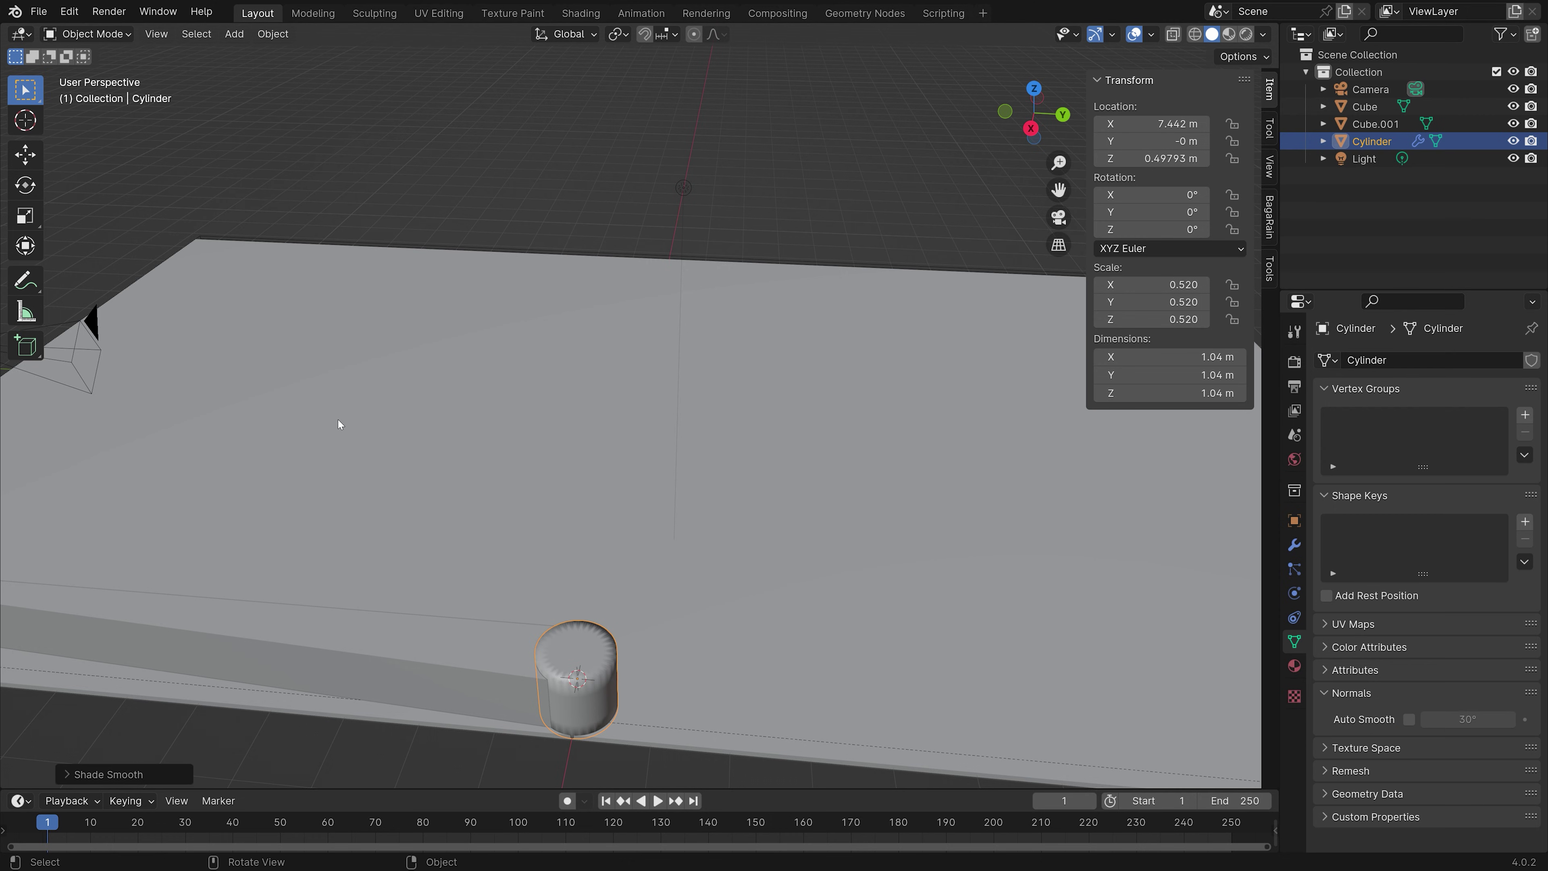
left_click(1409, 719)
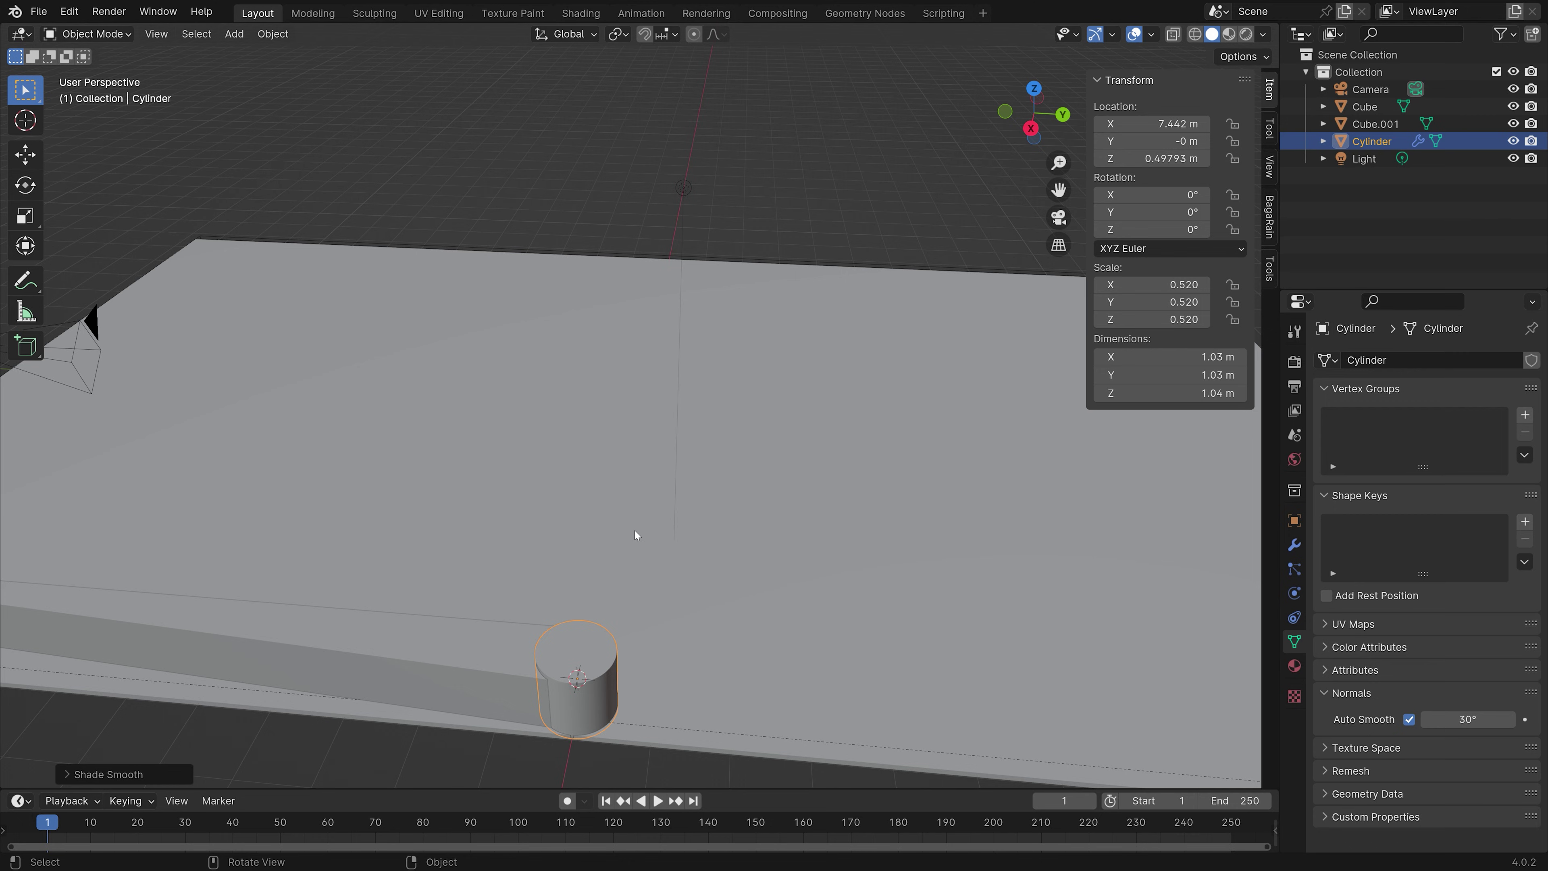
Step: Try swinging the wedge around the global Z axis to check how it pivots at the cylinder
left_click(455, 659)
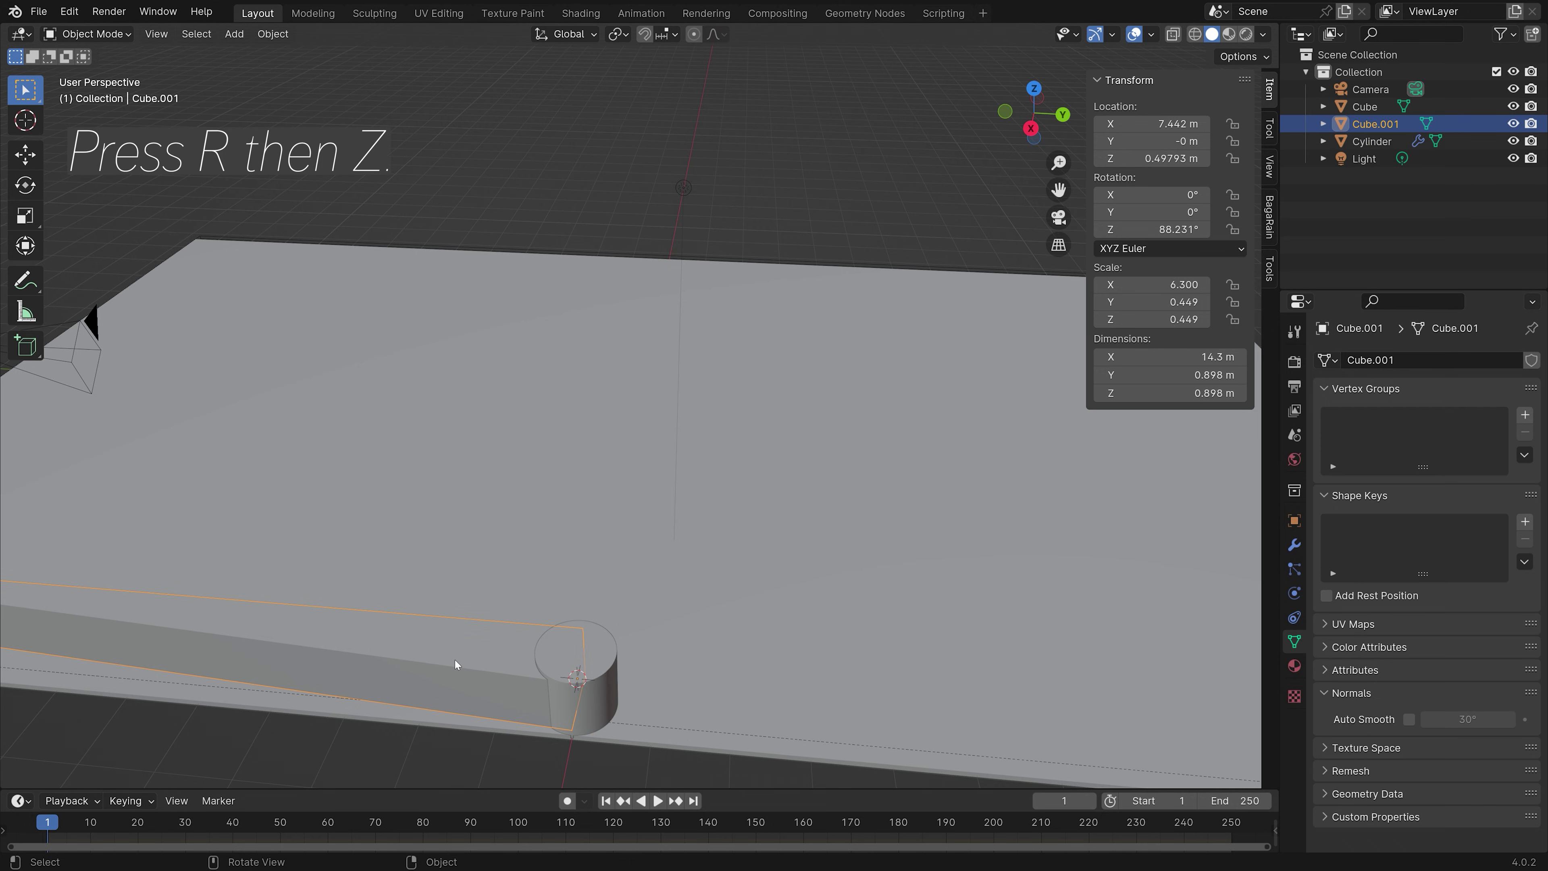
key("r")
key("z")
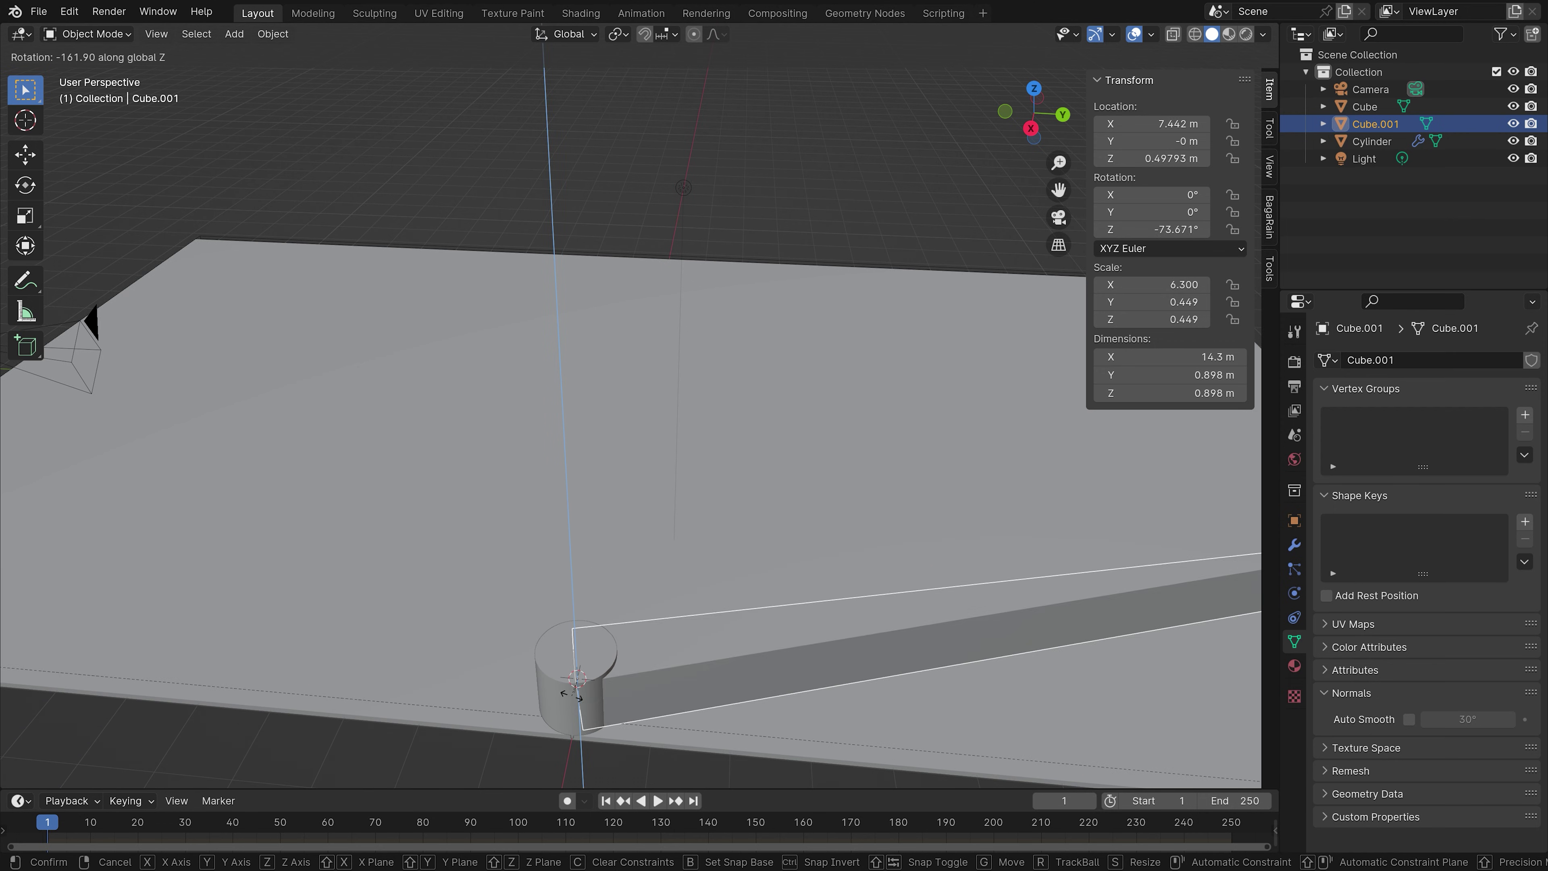
left_click(592, 685)
scroll(504, 610, "up", 2)
scroll(504, 609, "down", 5)
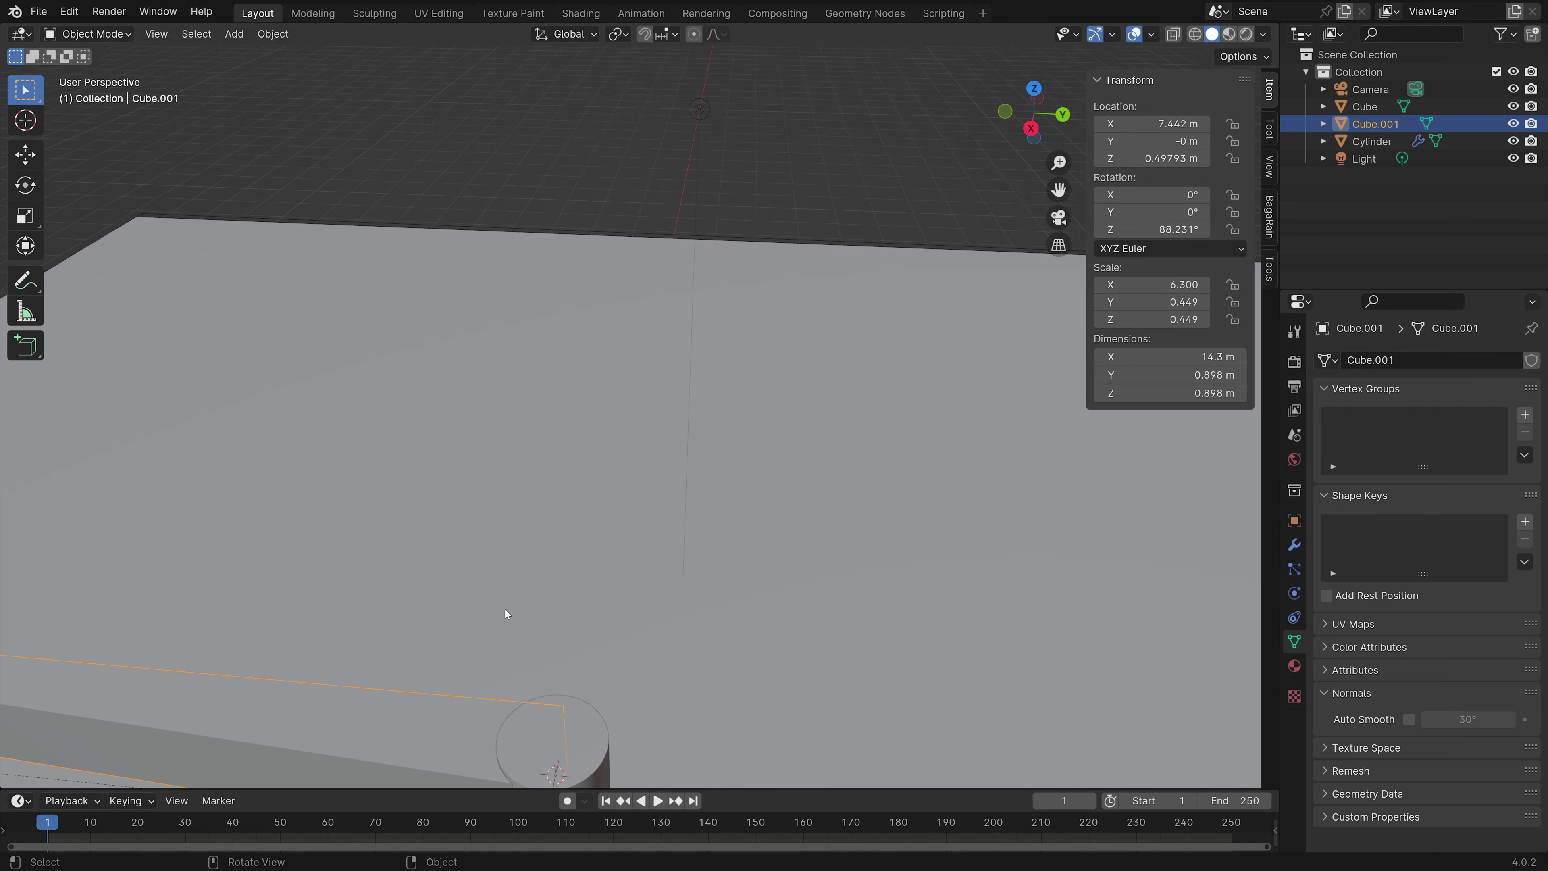
Step: Scale the floor plate along the global Y axis by about 1.065 to a length of about 29 m
scroll(541, 506, "down", 2)
middle_click_drag(541, 506, 625, 503)
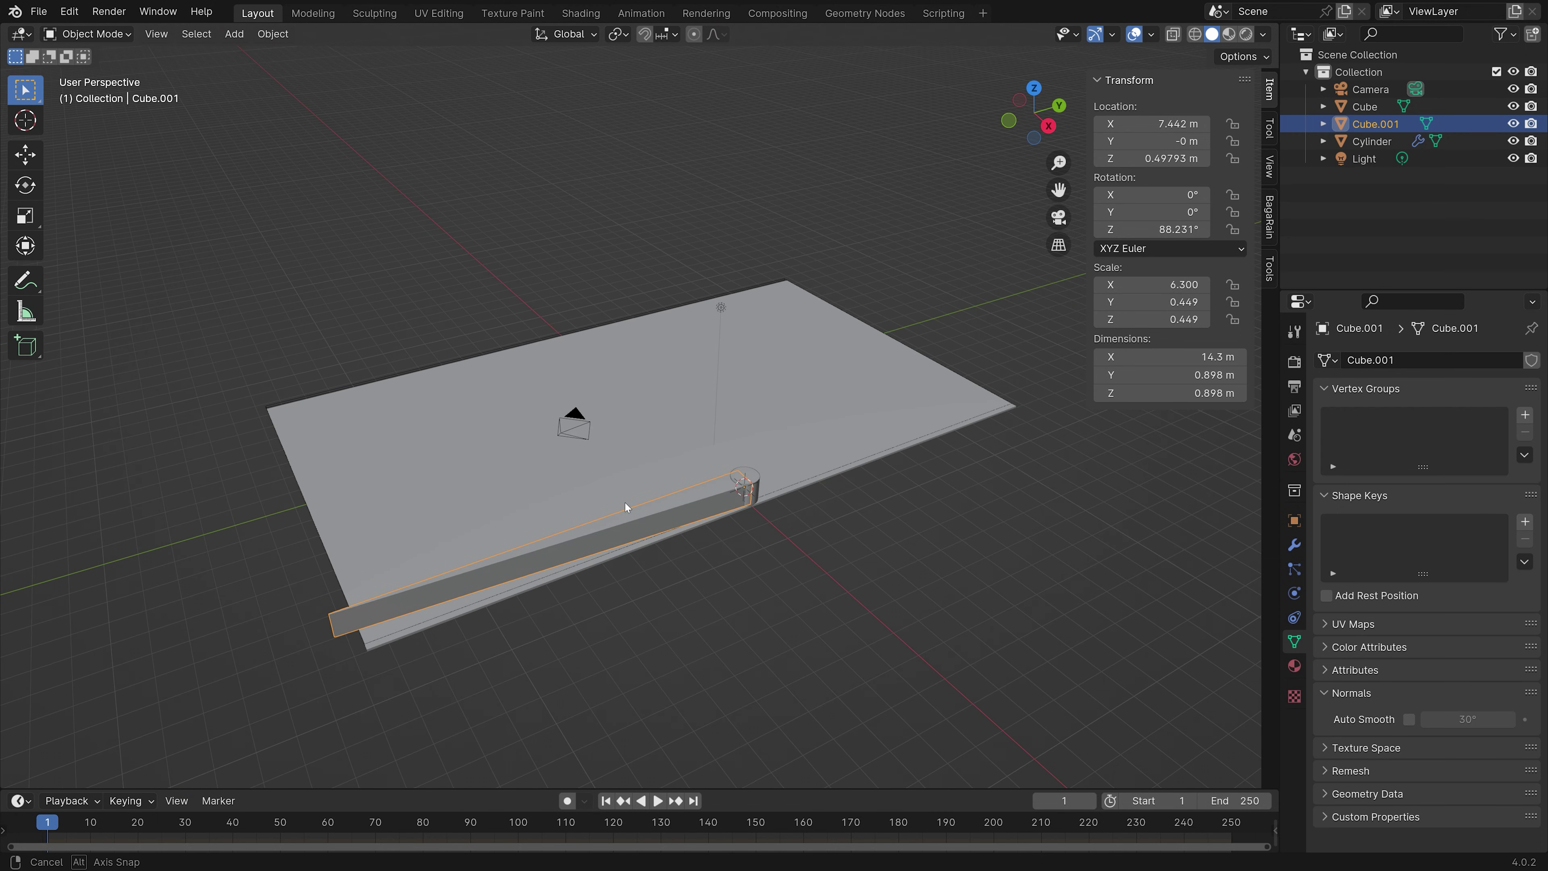
left_click(546, 441)
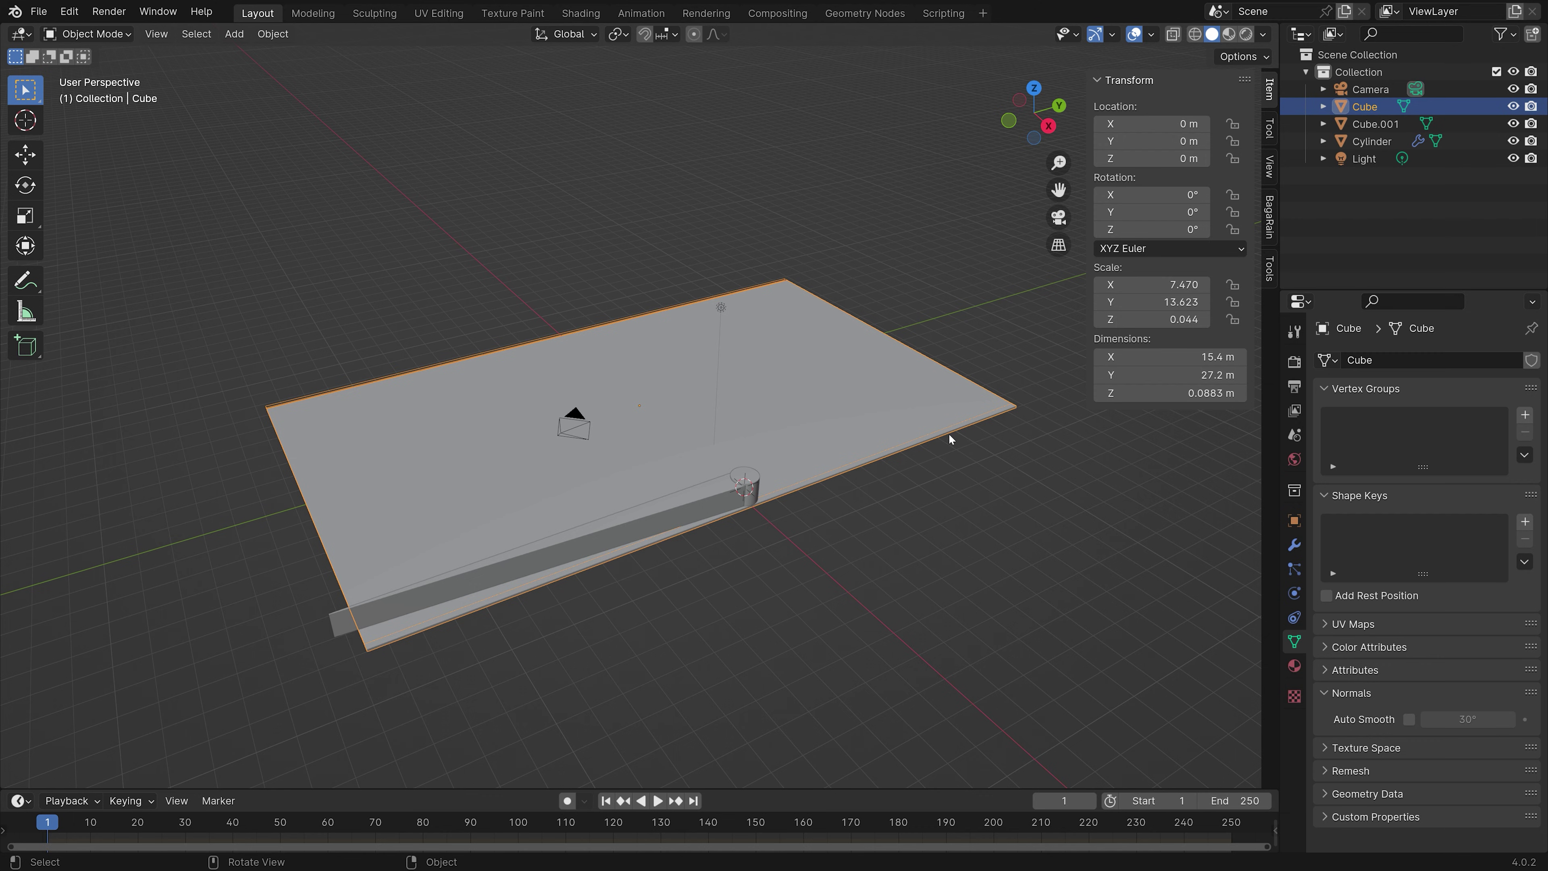
key("s")
key("y")
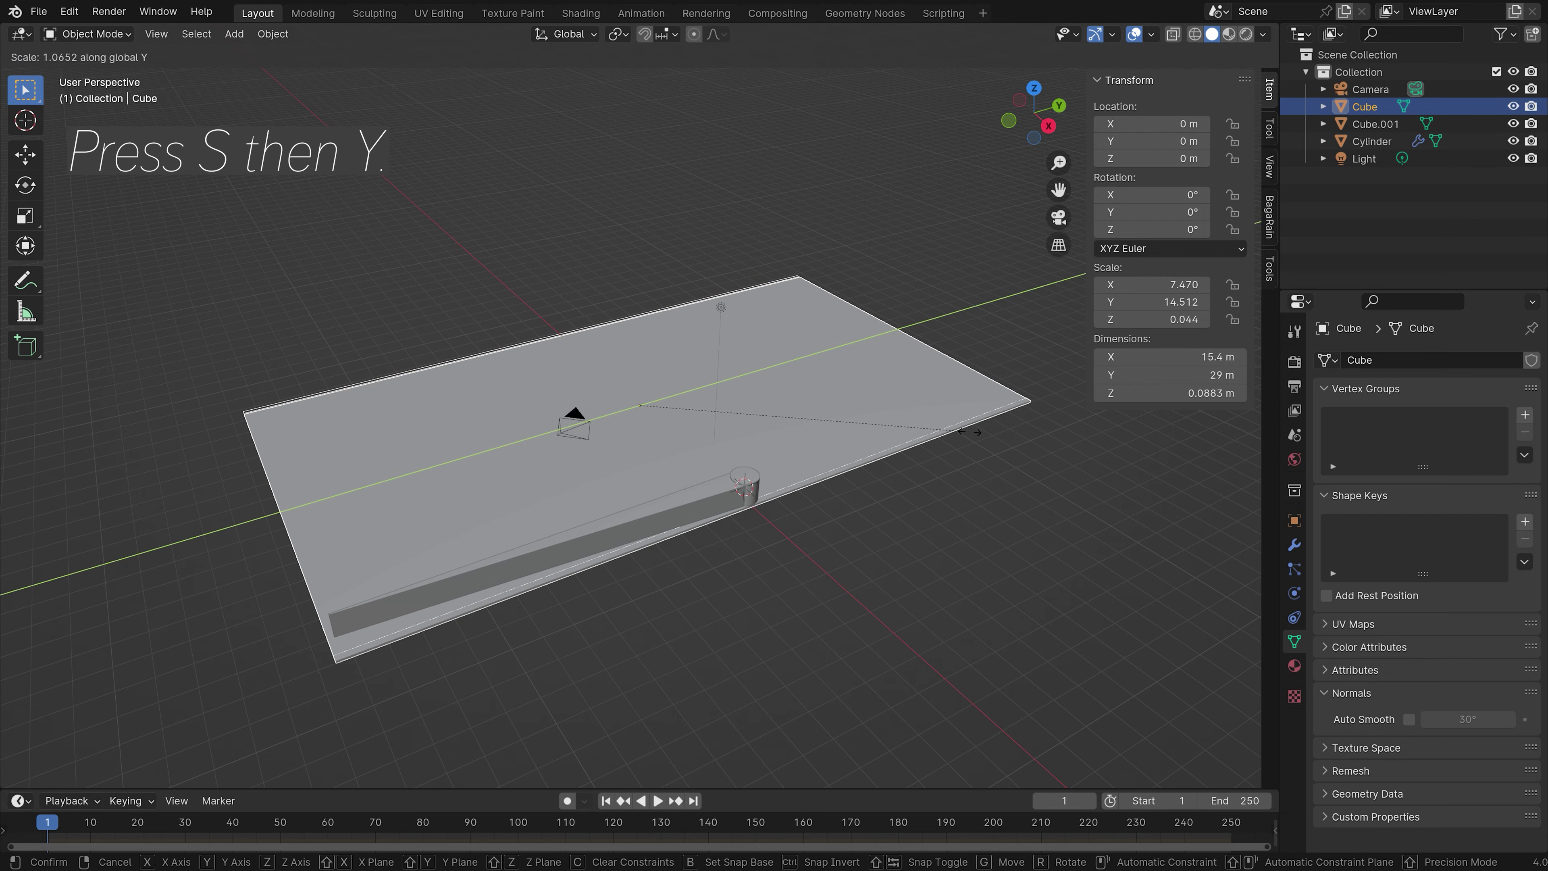
left_click(969, 432)
middle_click_drag(969, 430, 856, 419)
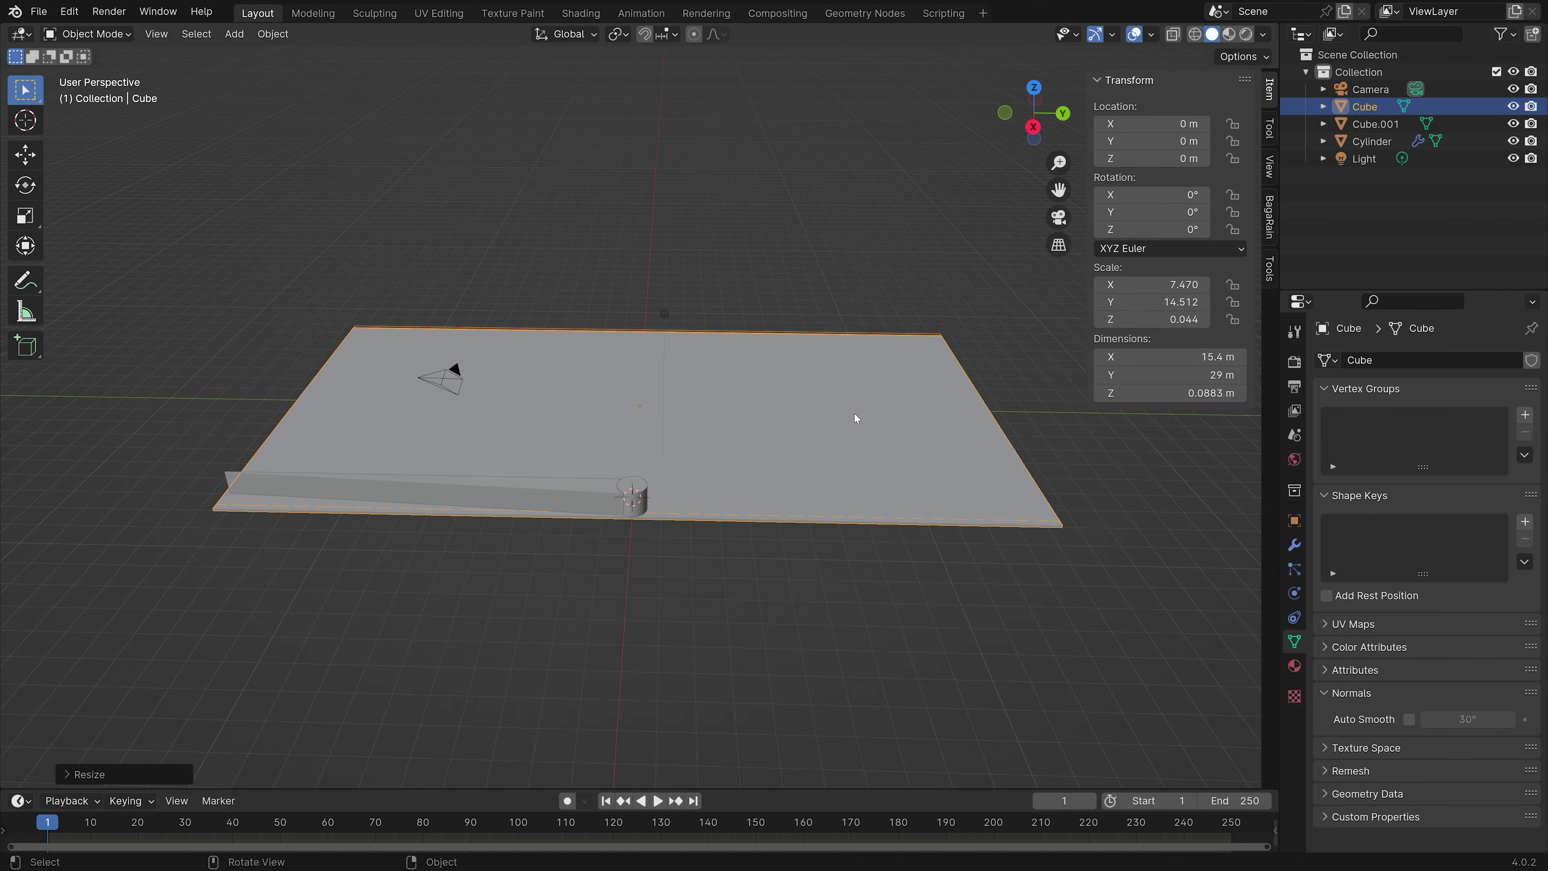
Step: Save the project as an incremented copy named tut1.blend in the Rigid testing folder
key("shift")
key("ctrl+shift+s")
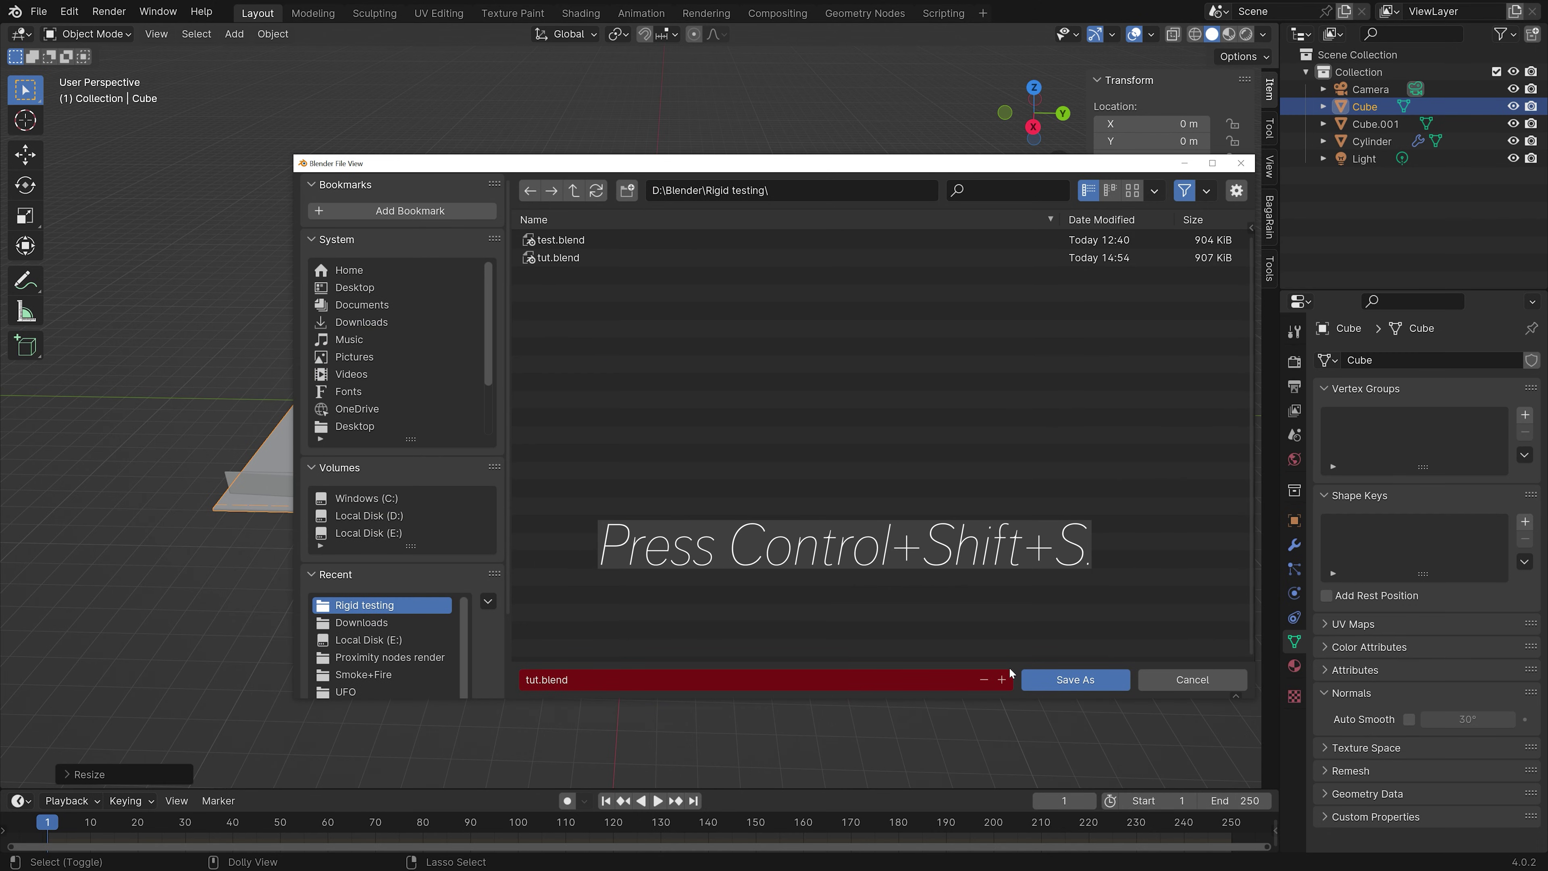
left_click(1002, 680)
left_click(1051, 681)
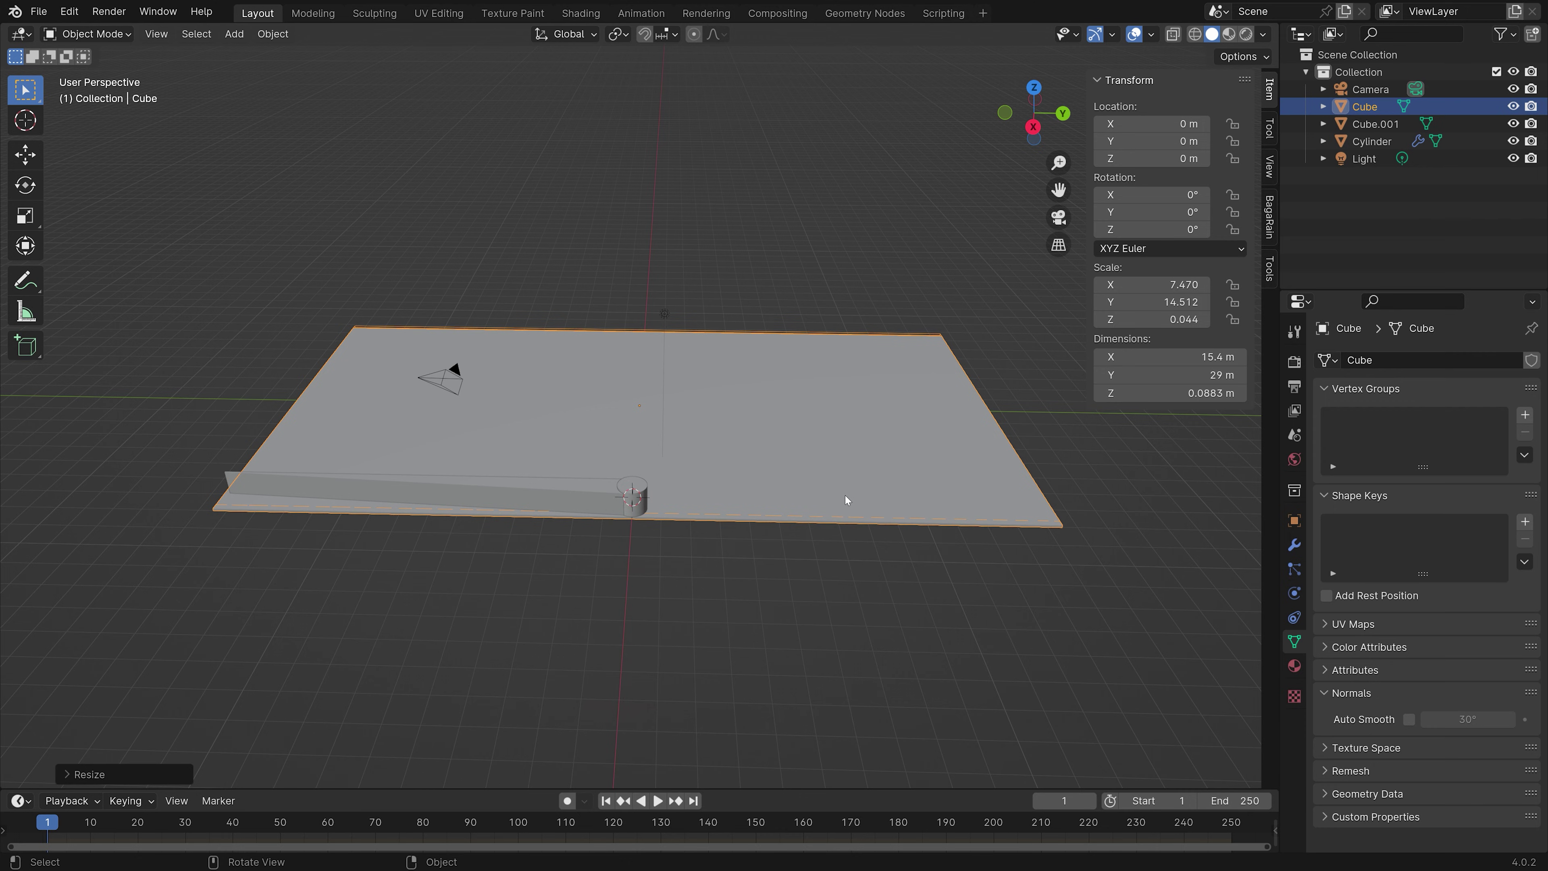
Step: Add a mesh cube at the 3D cursor and give it a new material named Cubes
key("shift+a")
mouse_move(650, 356)
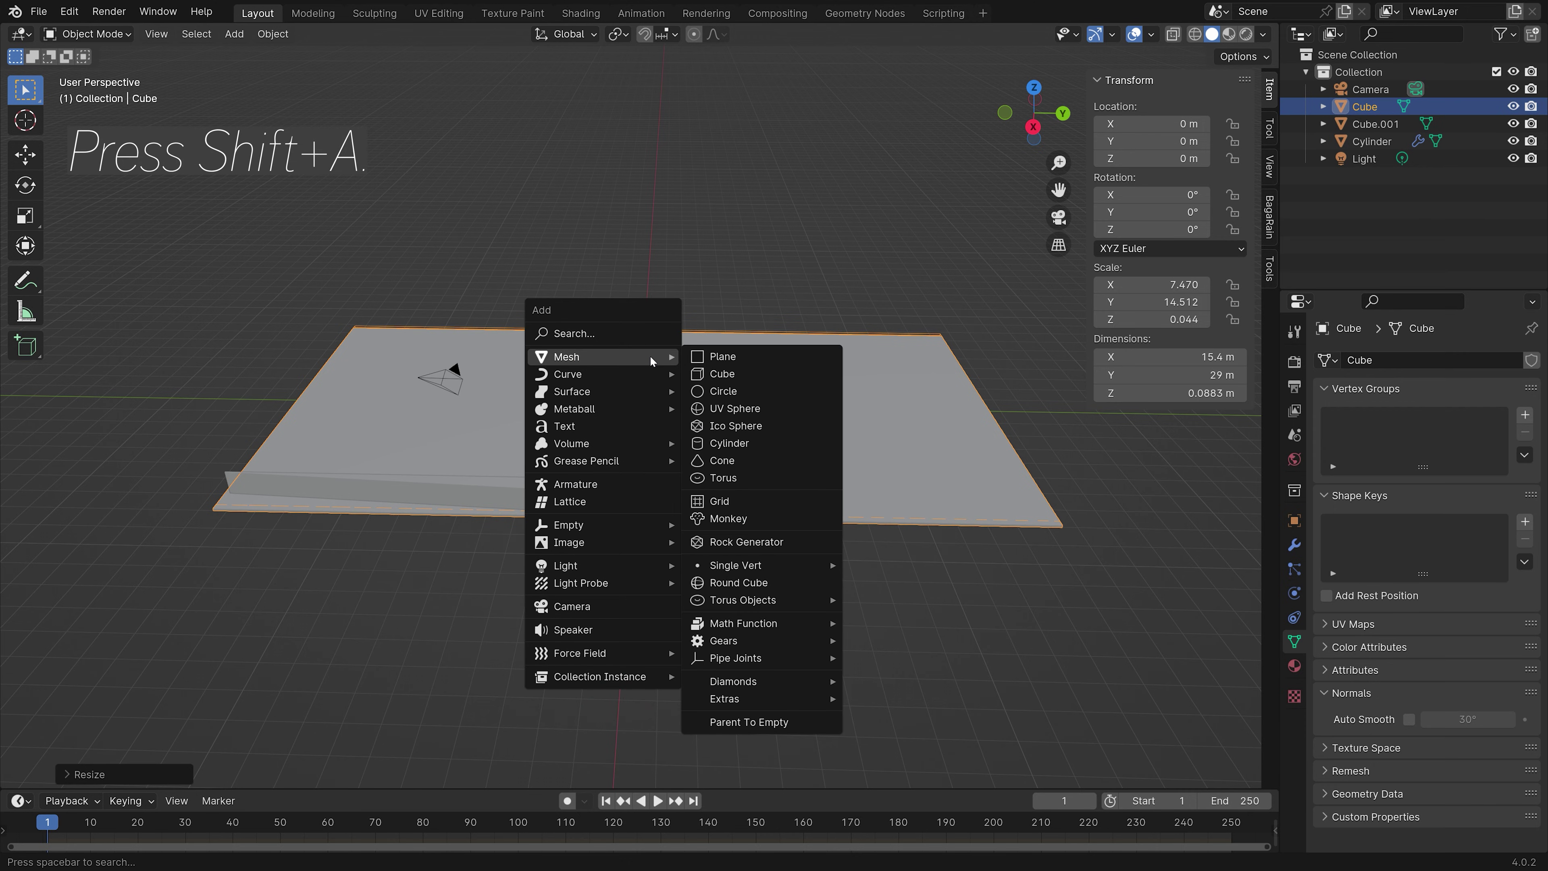
left_click(724, 379)
left_click(1295, 665)
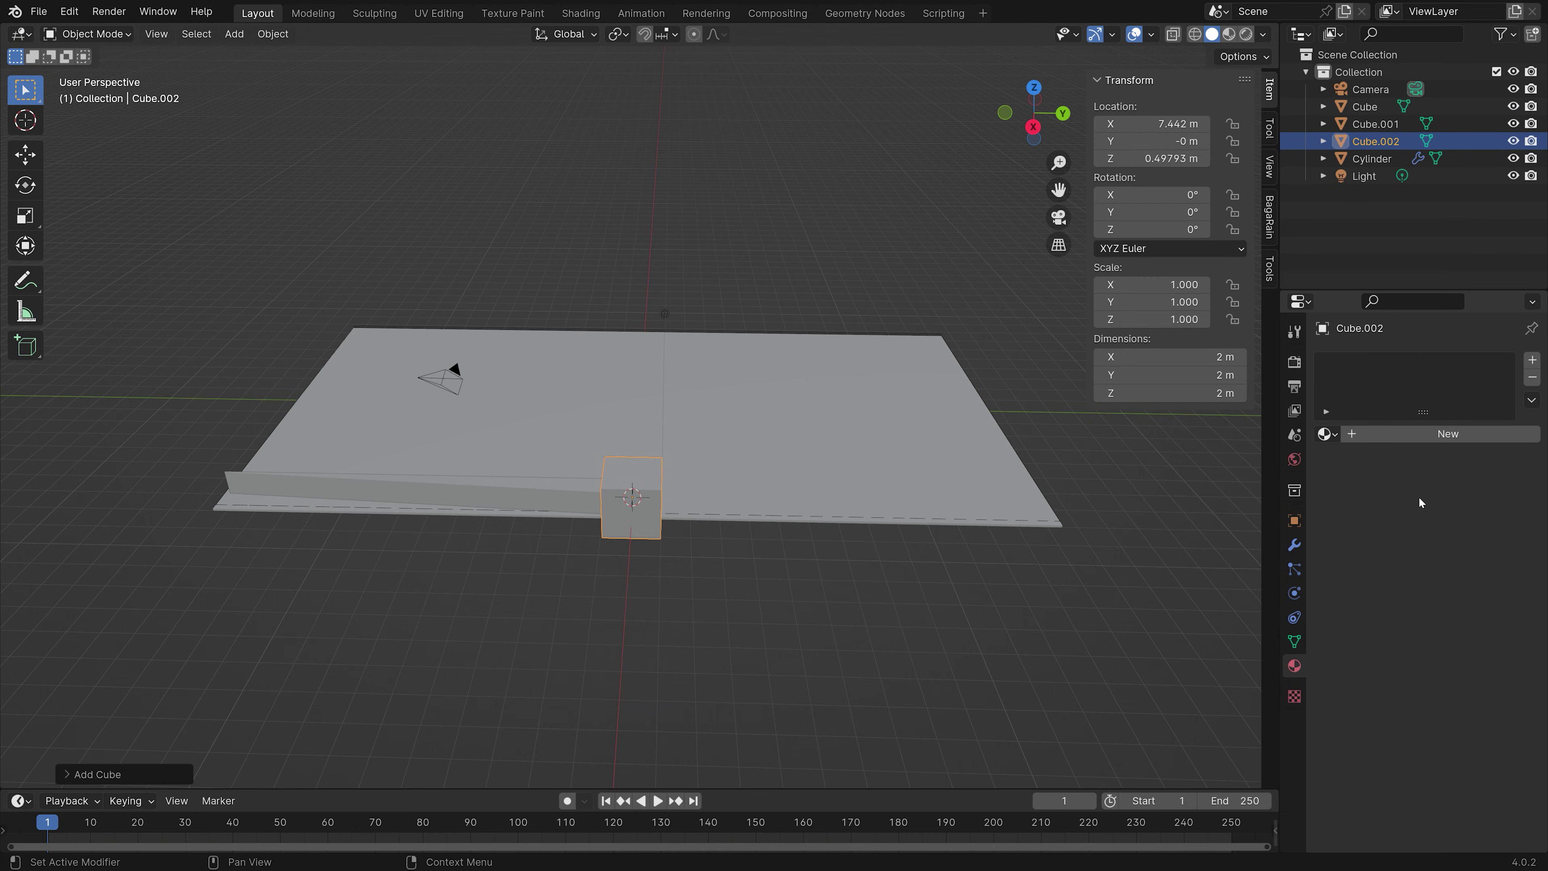
left_click(1409, 434)
left_click(1409, 434)
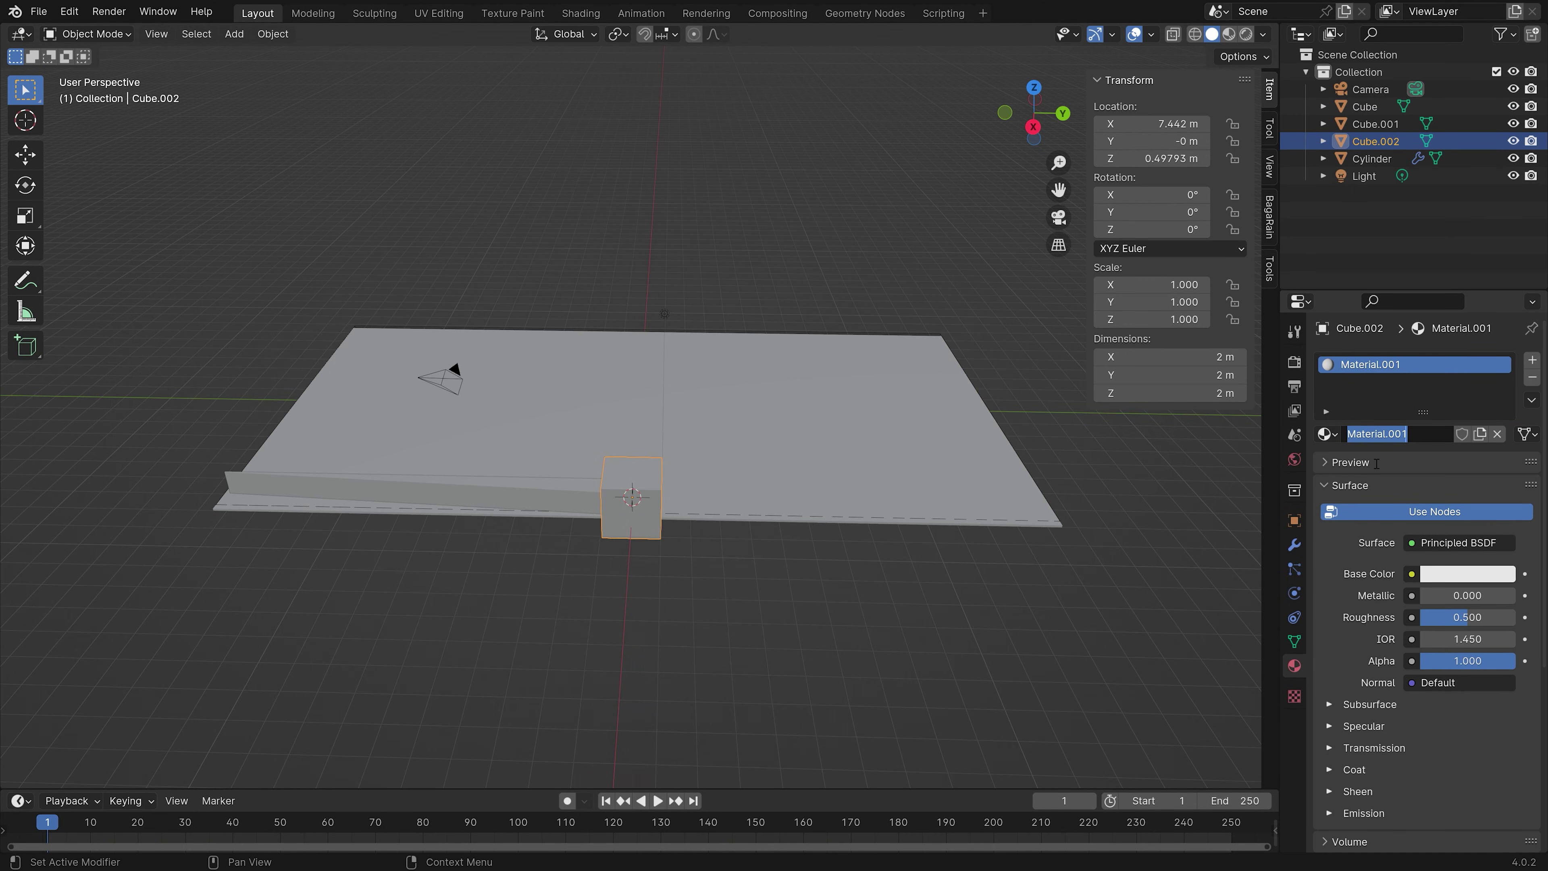
type("Cubes")
key("Return")
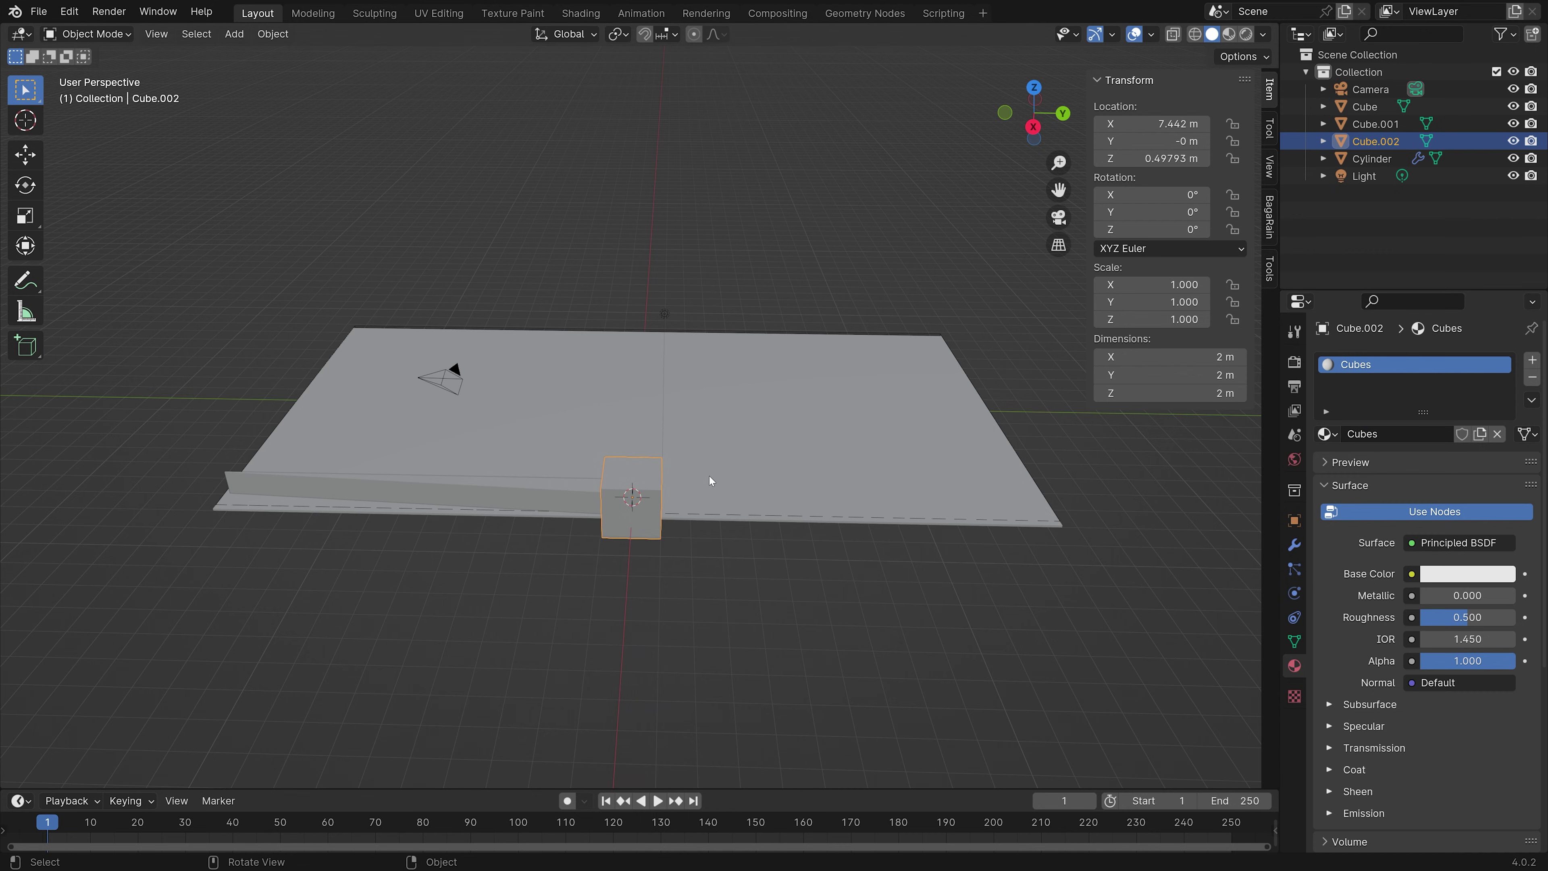
Step: Make the new cube an active rigid body with a Box collision shape
left_click(1294, 593)
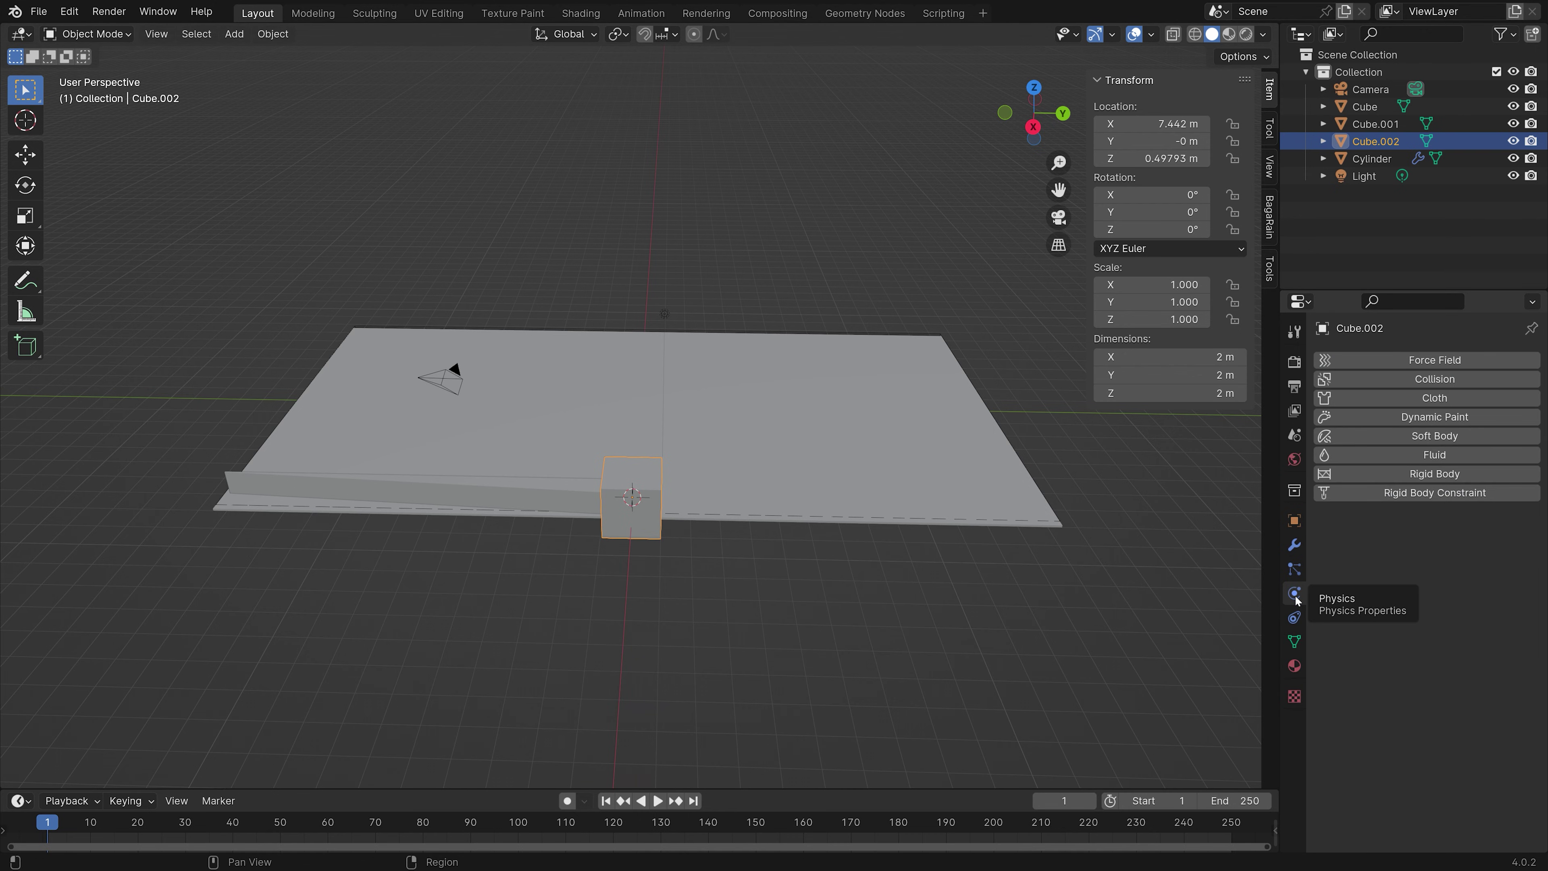
left_click(1401, 481)
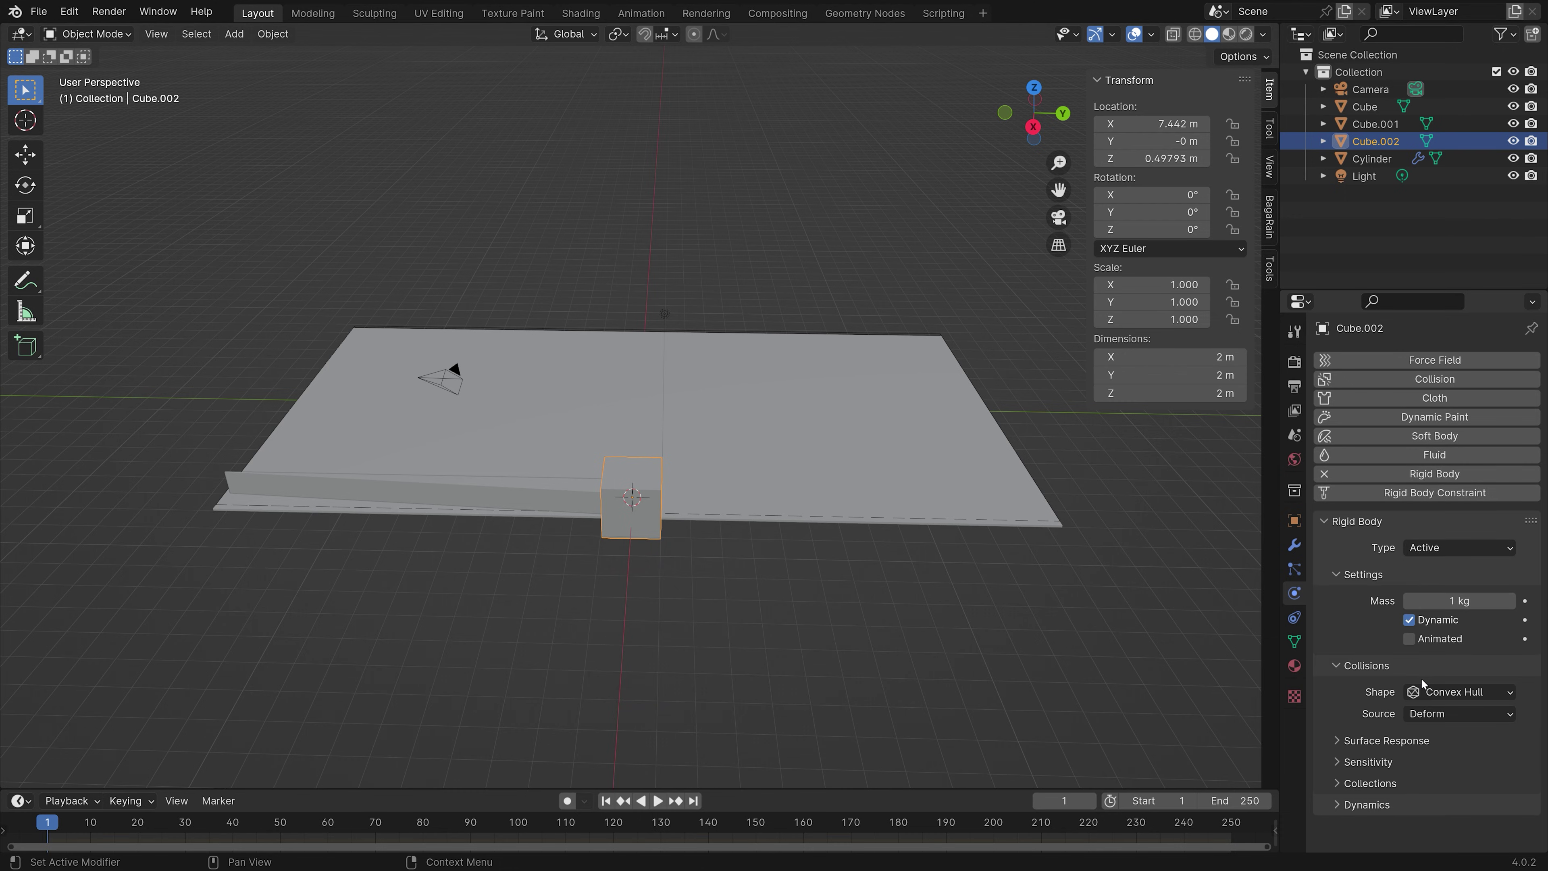
left_click(1429, 692)
left_click(1428, 712)
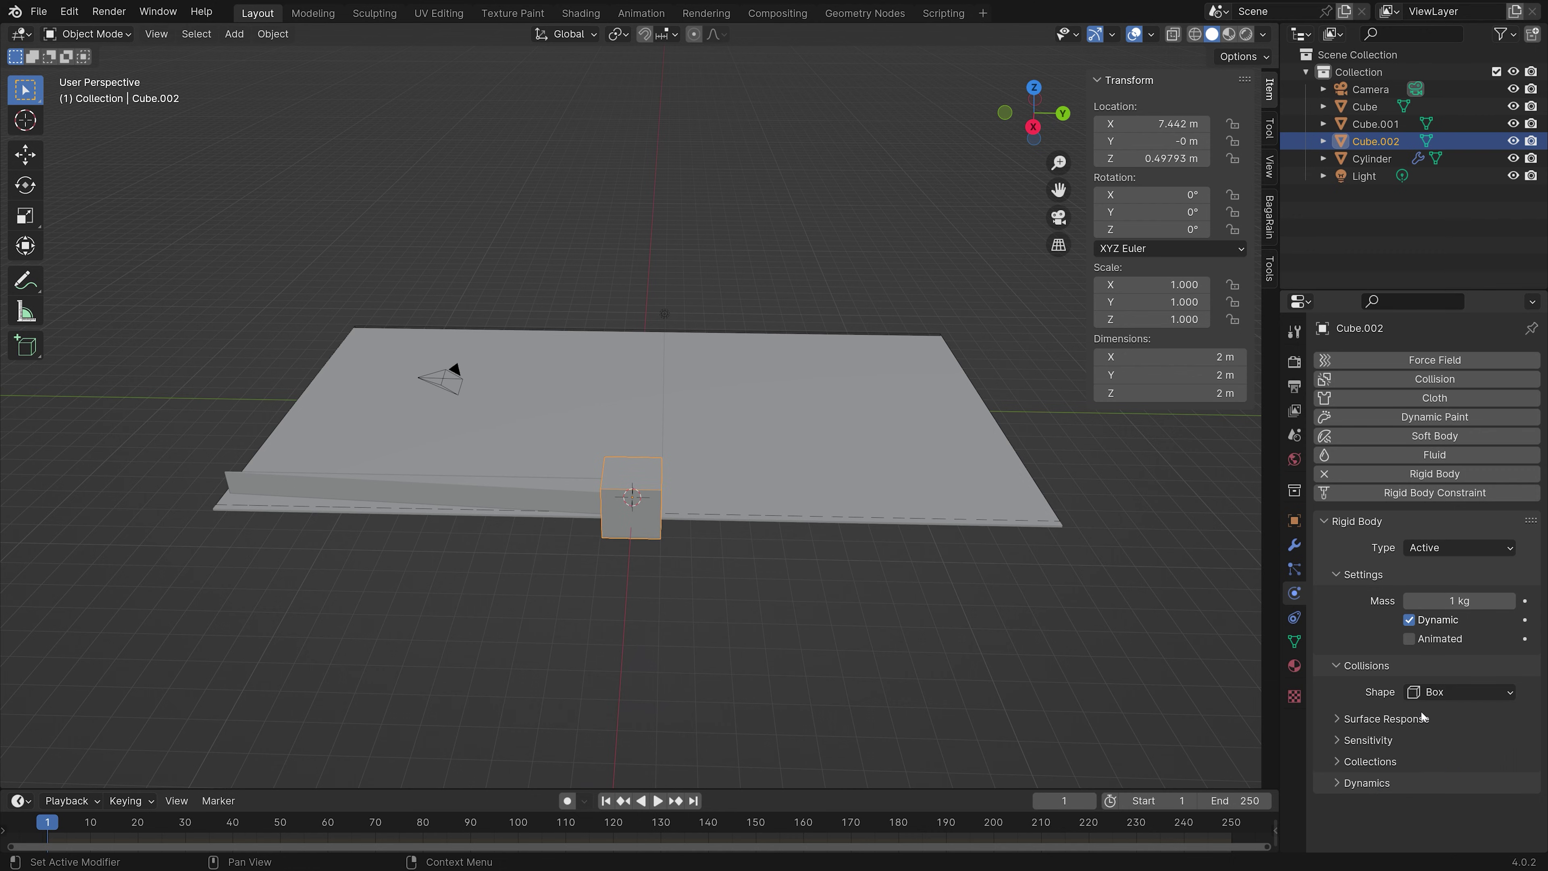
Step: In the cube's rigid body dynamics, set Damping Translation to 0.35 and Rotation to 0.6
left_click(1367, 782)
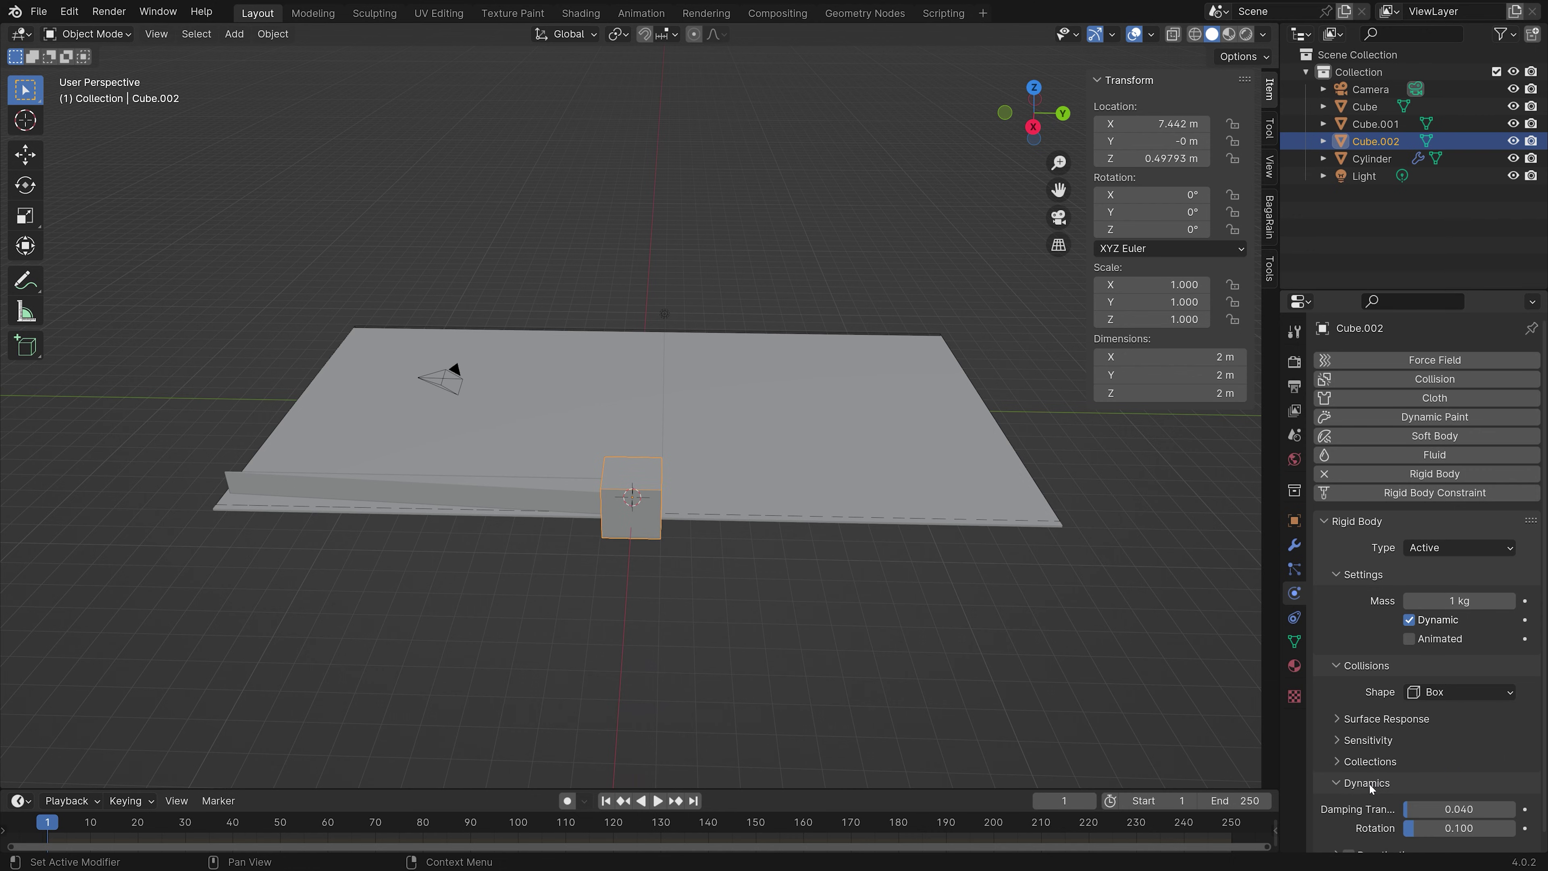
left_click(1460, 809)
type(".")
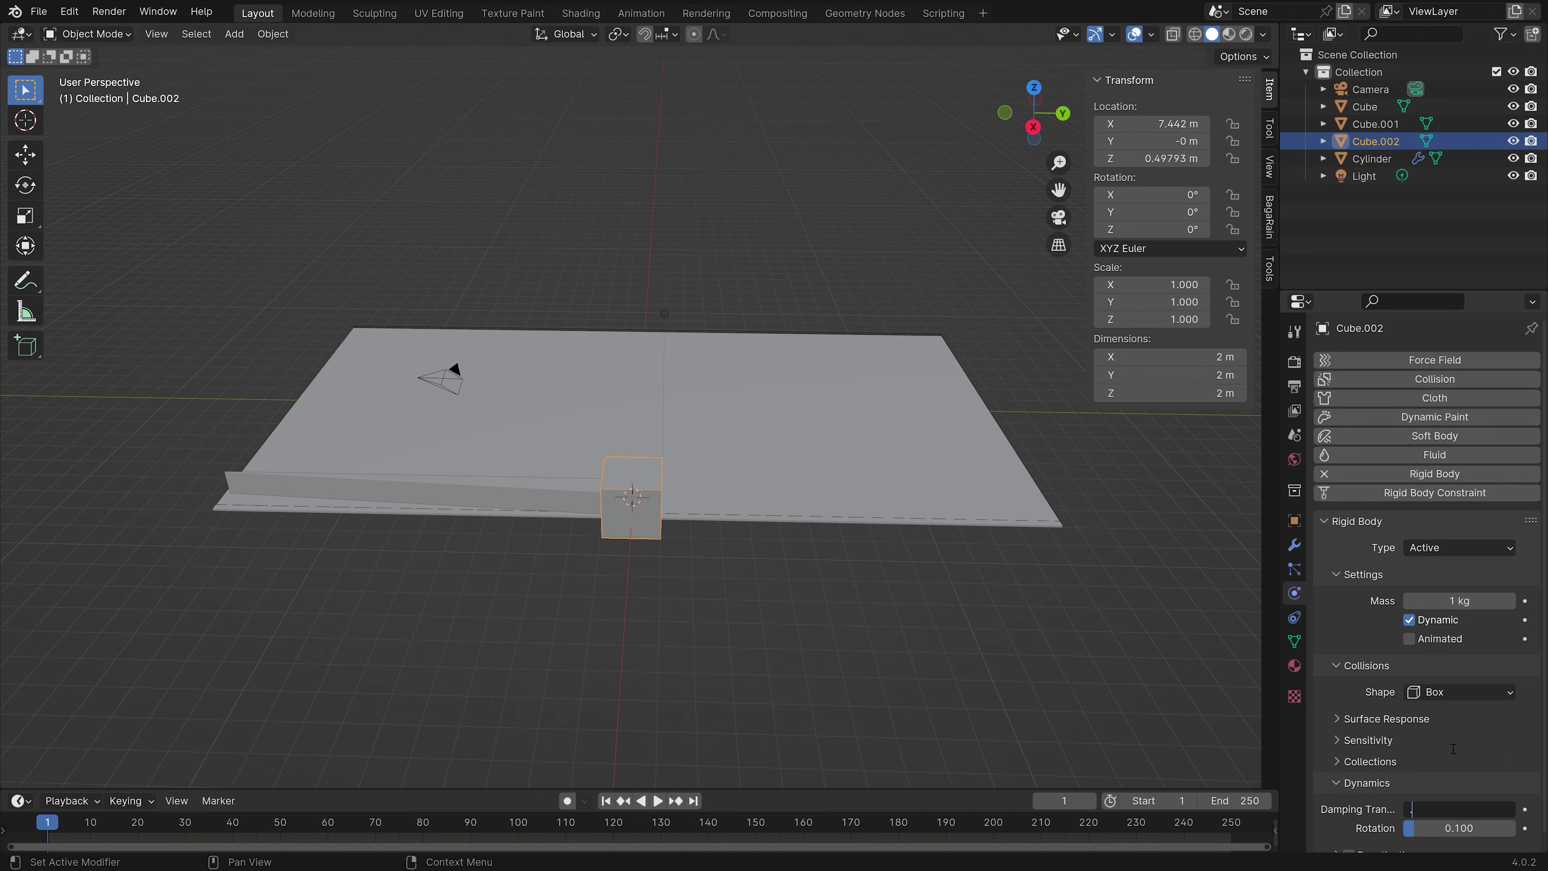
type("35")
key("Return")
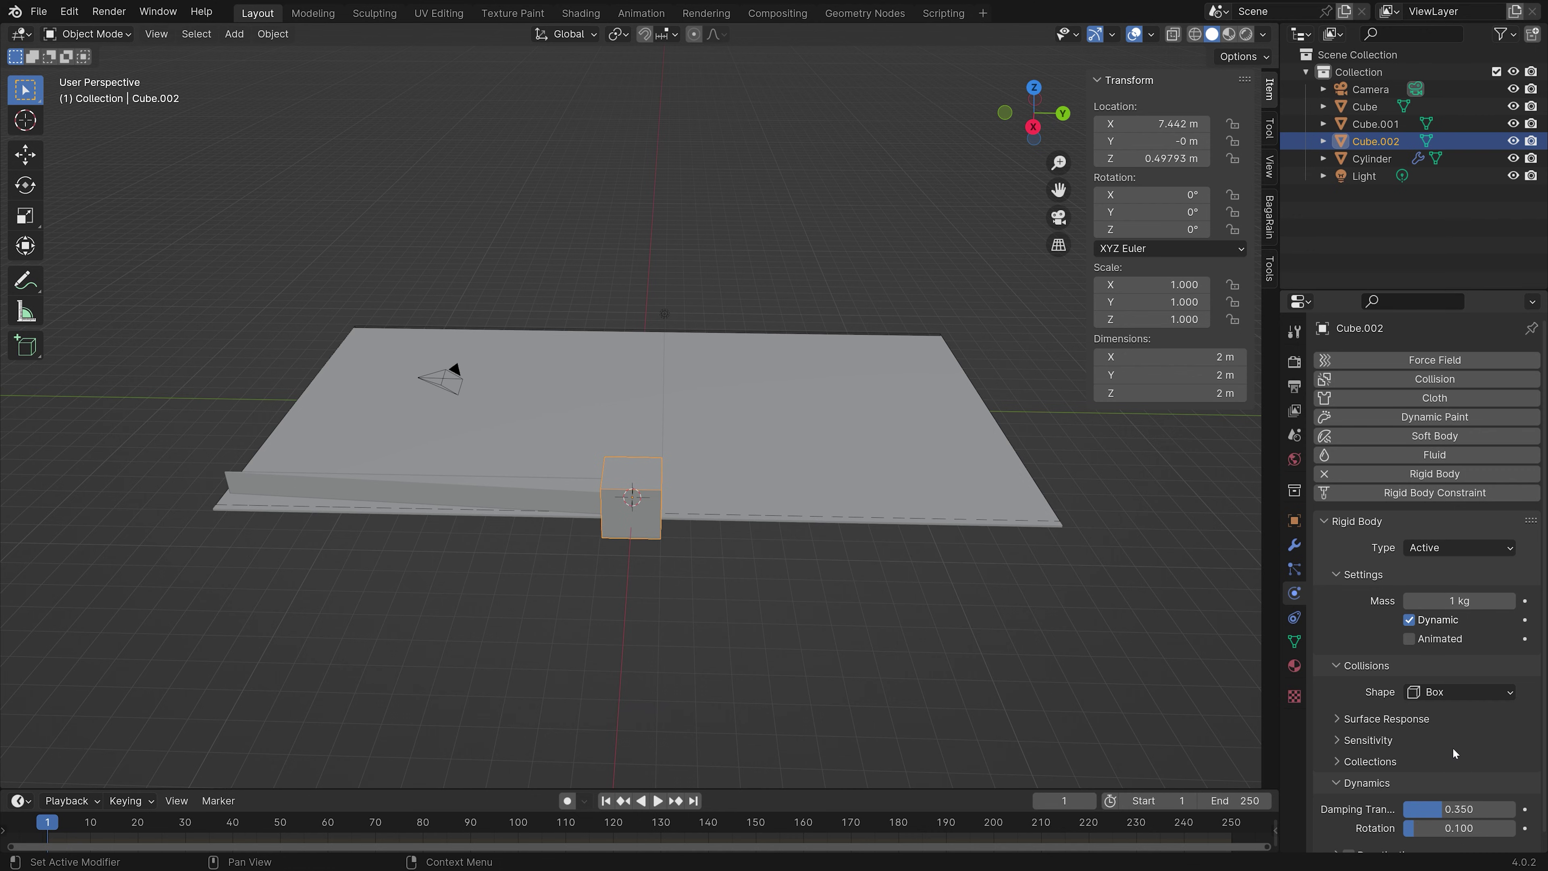
left_click(1474, 827)
type(".6")
key("Return")
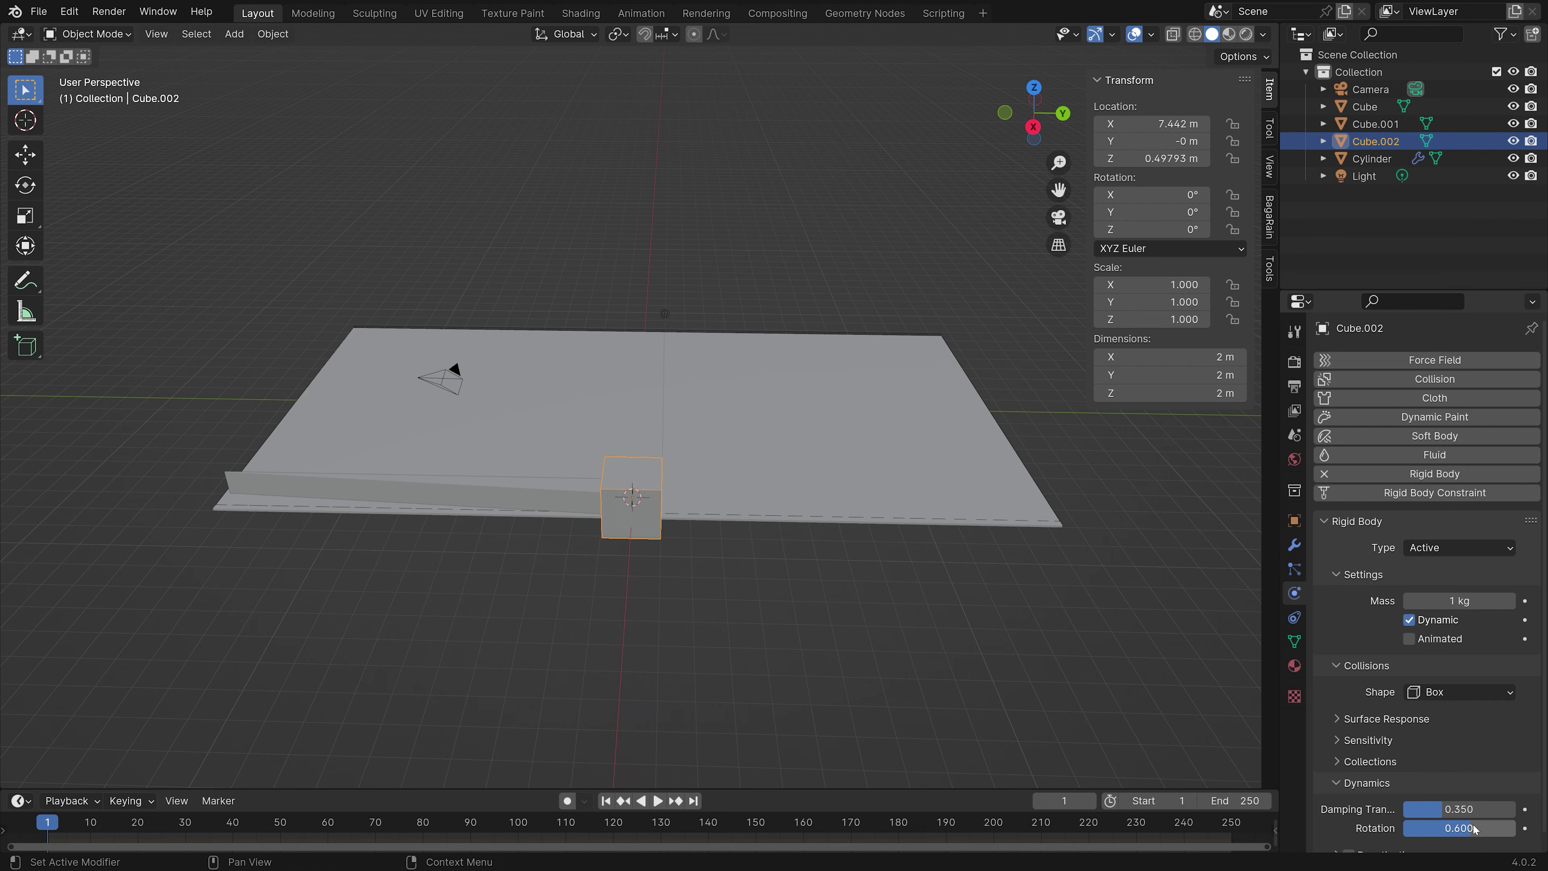
Step: Move the cube above the floor to about X 0.05, Y -1.56, Z 2.98 m and scale it down to about 0.337
middle_click_drag(425, 333, 673, 346)
key("g")
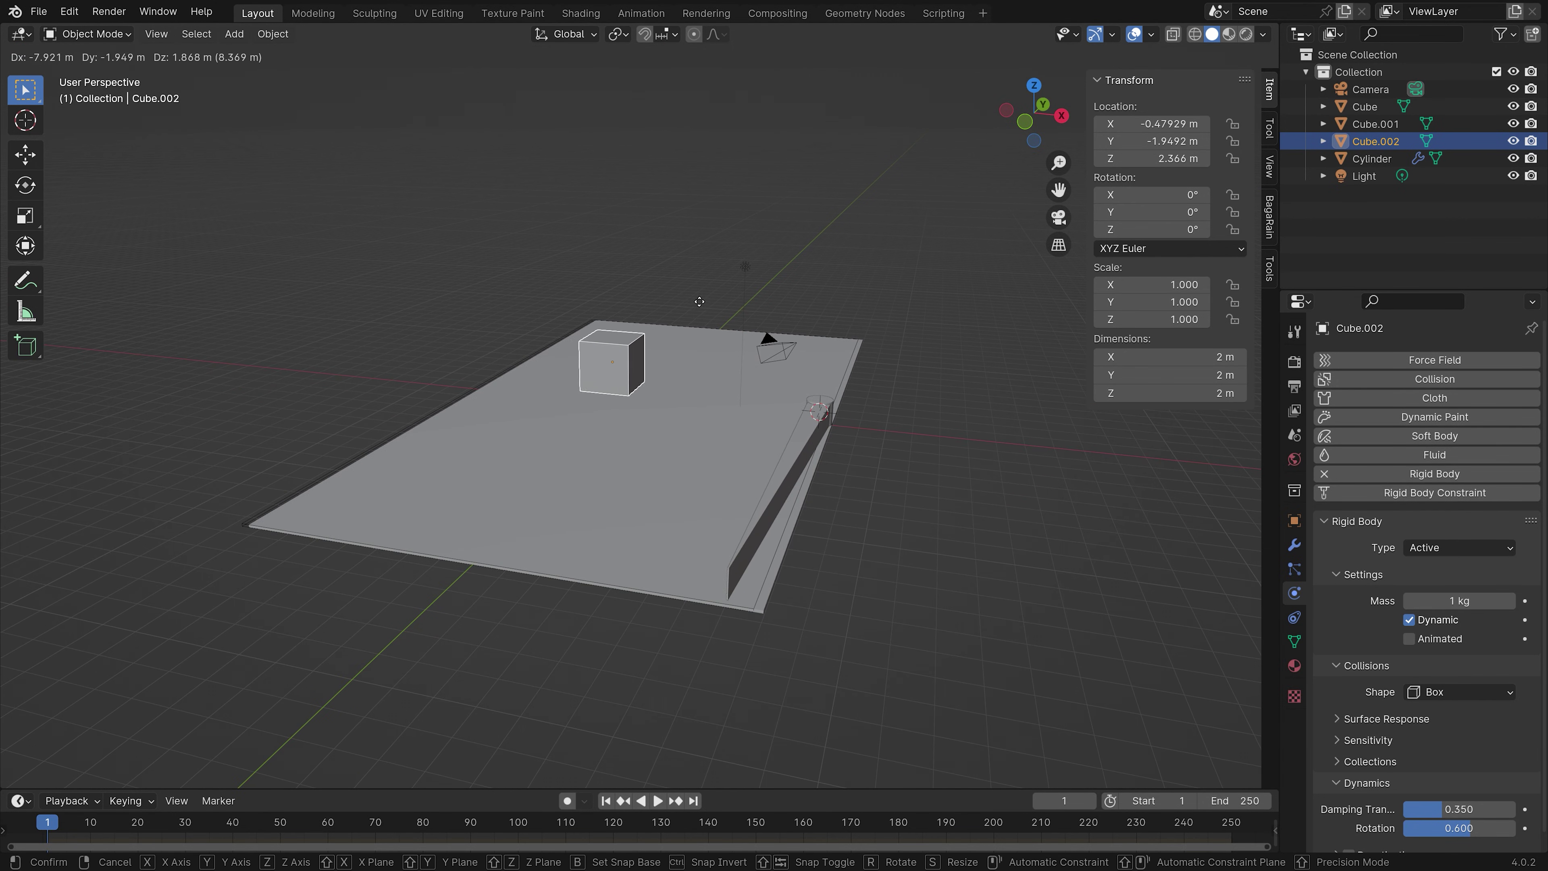
left_click(702, 287)
key("s")
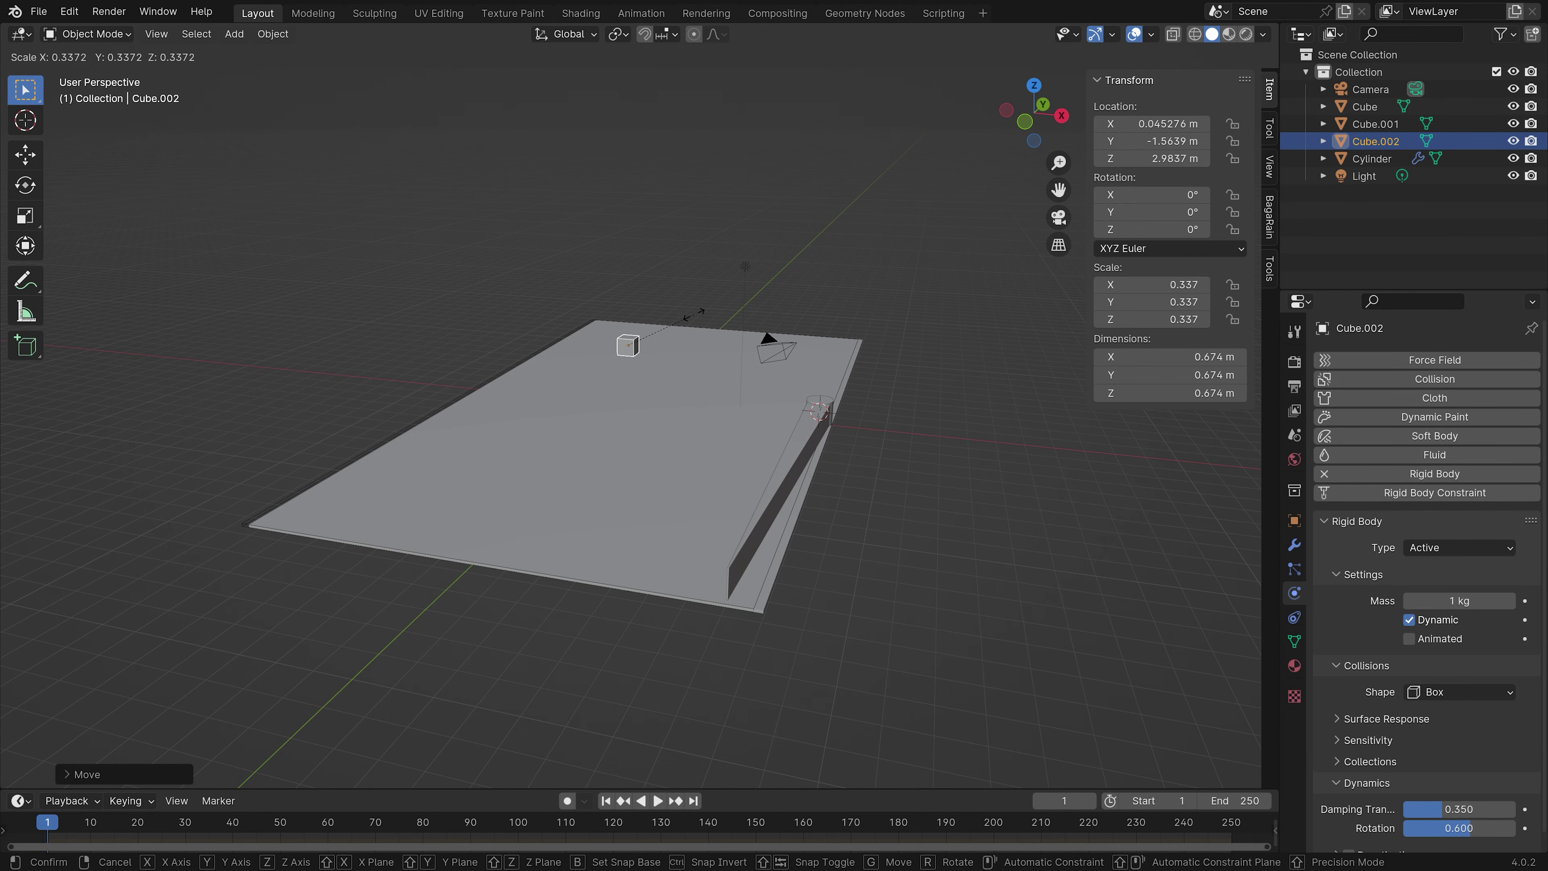
left_click(701, 337)
Step: Duplicate the small cube twice, placing one copy on either side along Y above the plate, and save the project as tut2.blend
middle_click_drag(702, 336, 370, 266)
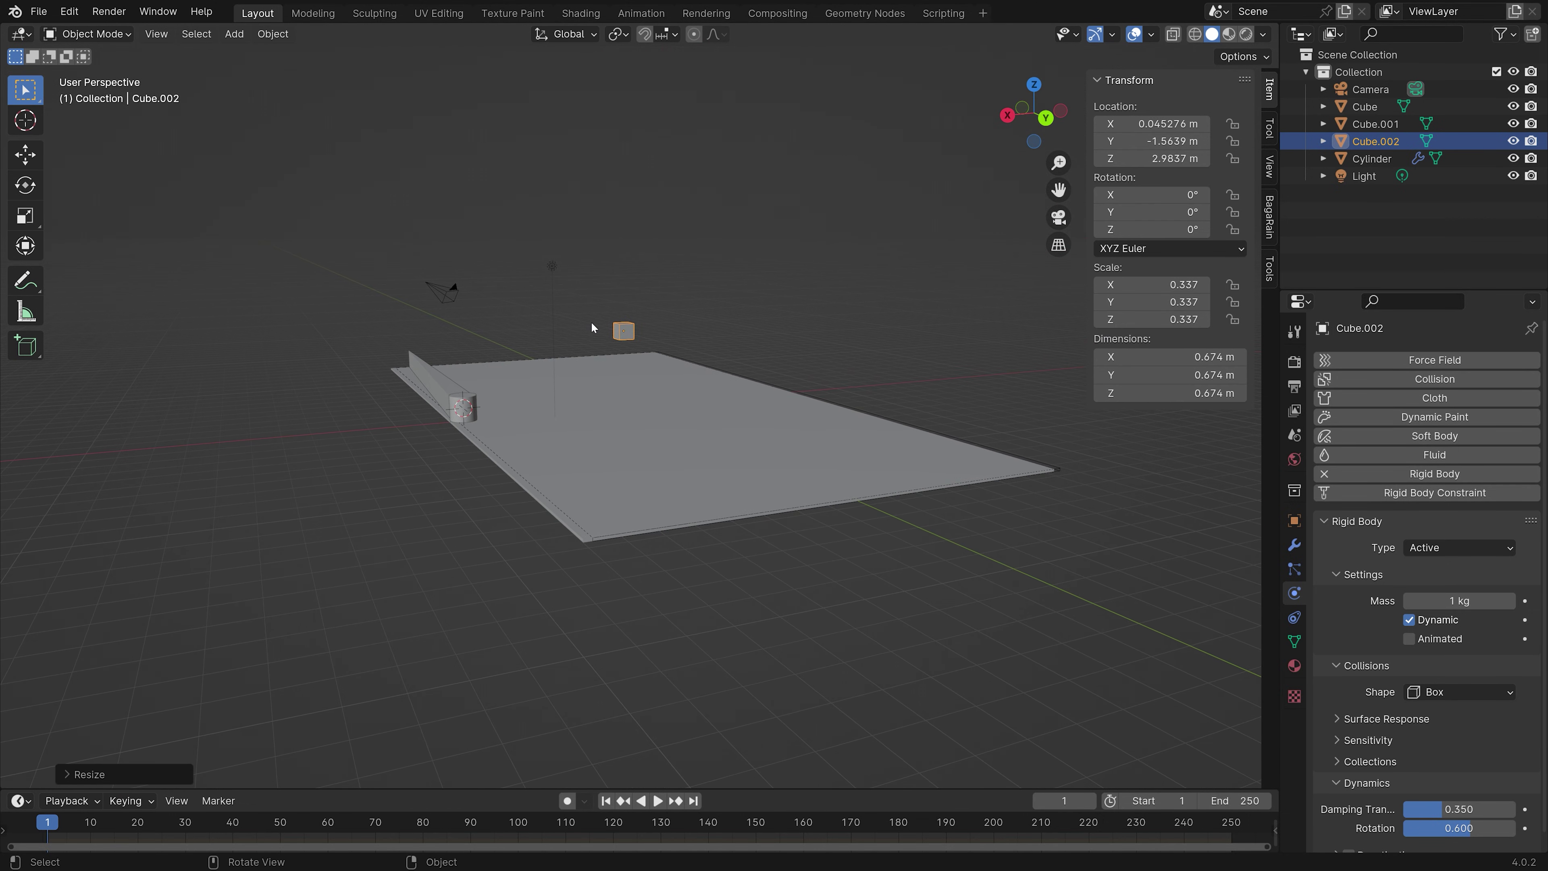
middle_click_drag(590, 321, 703, 327)
key("shift+d")
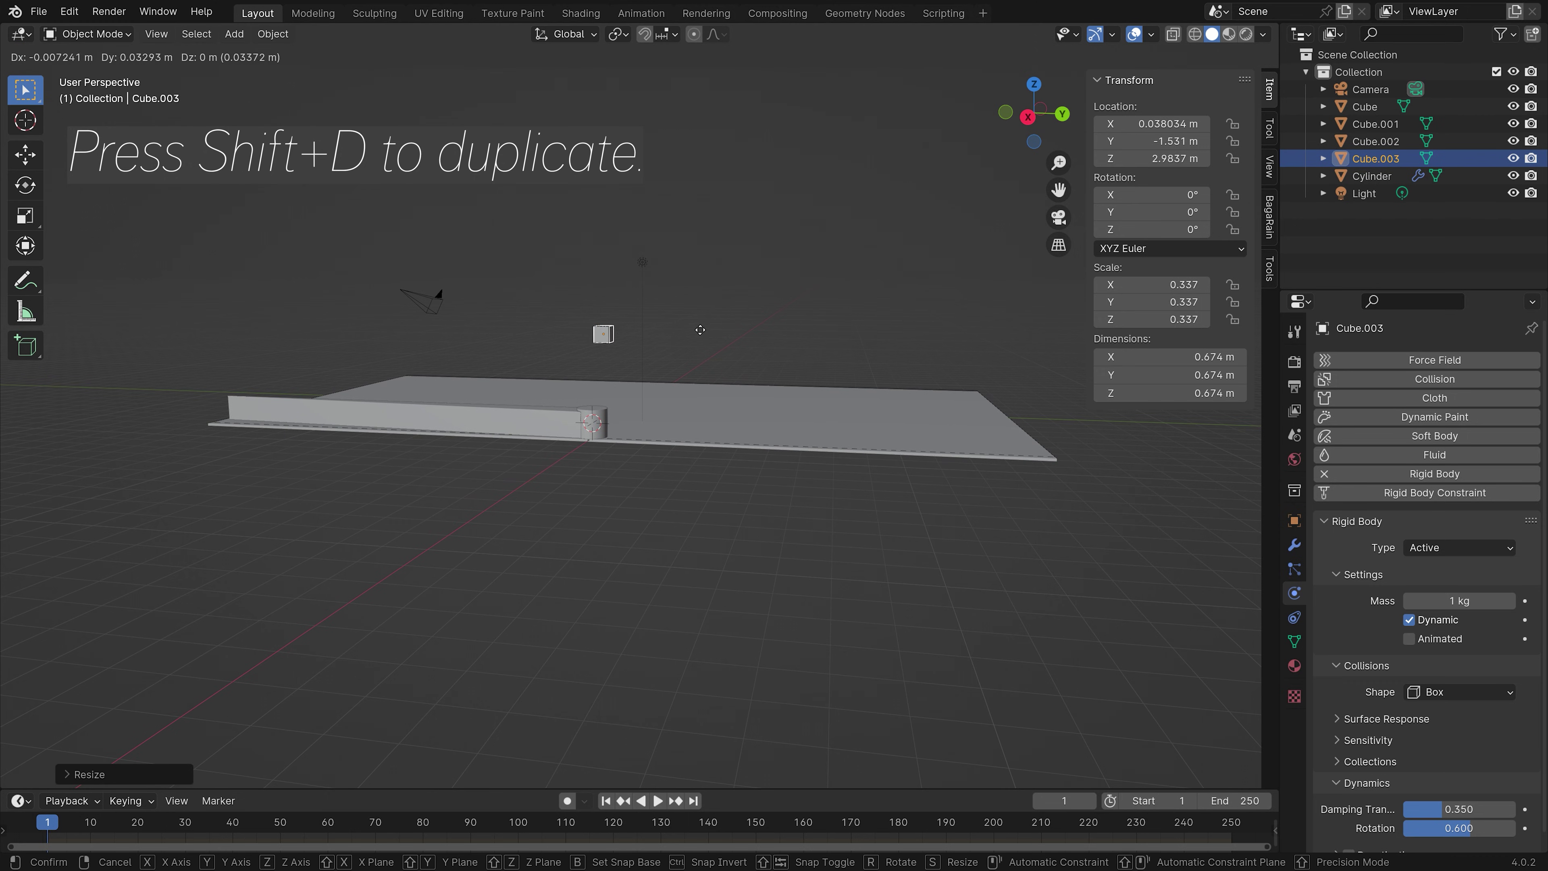
left_click(738, 324)
key("shift+d")
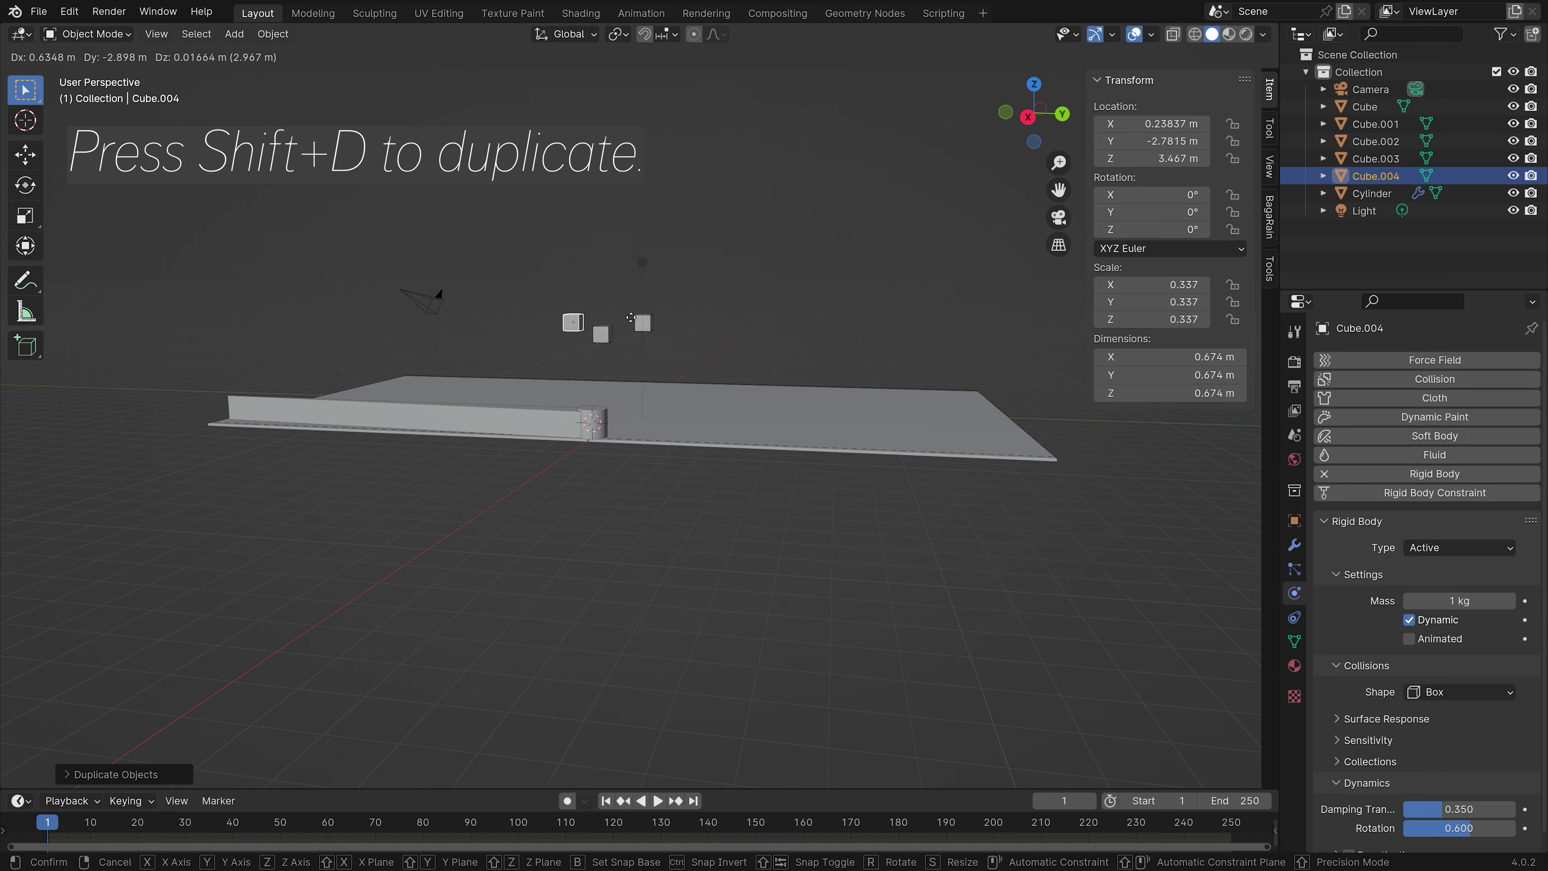
left_click(640, 323)
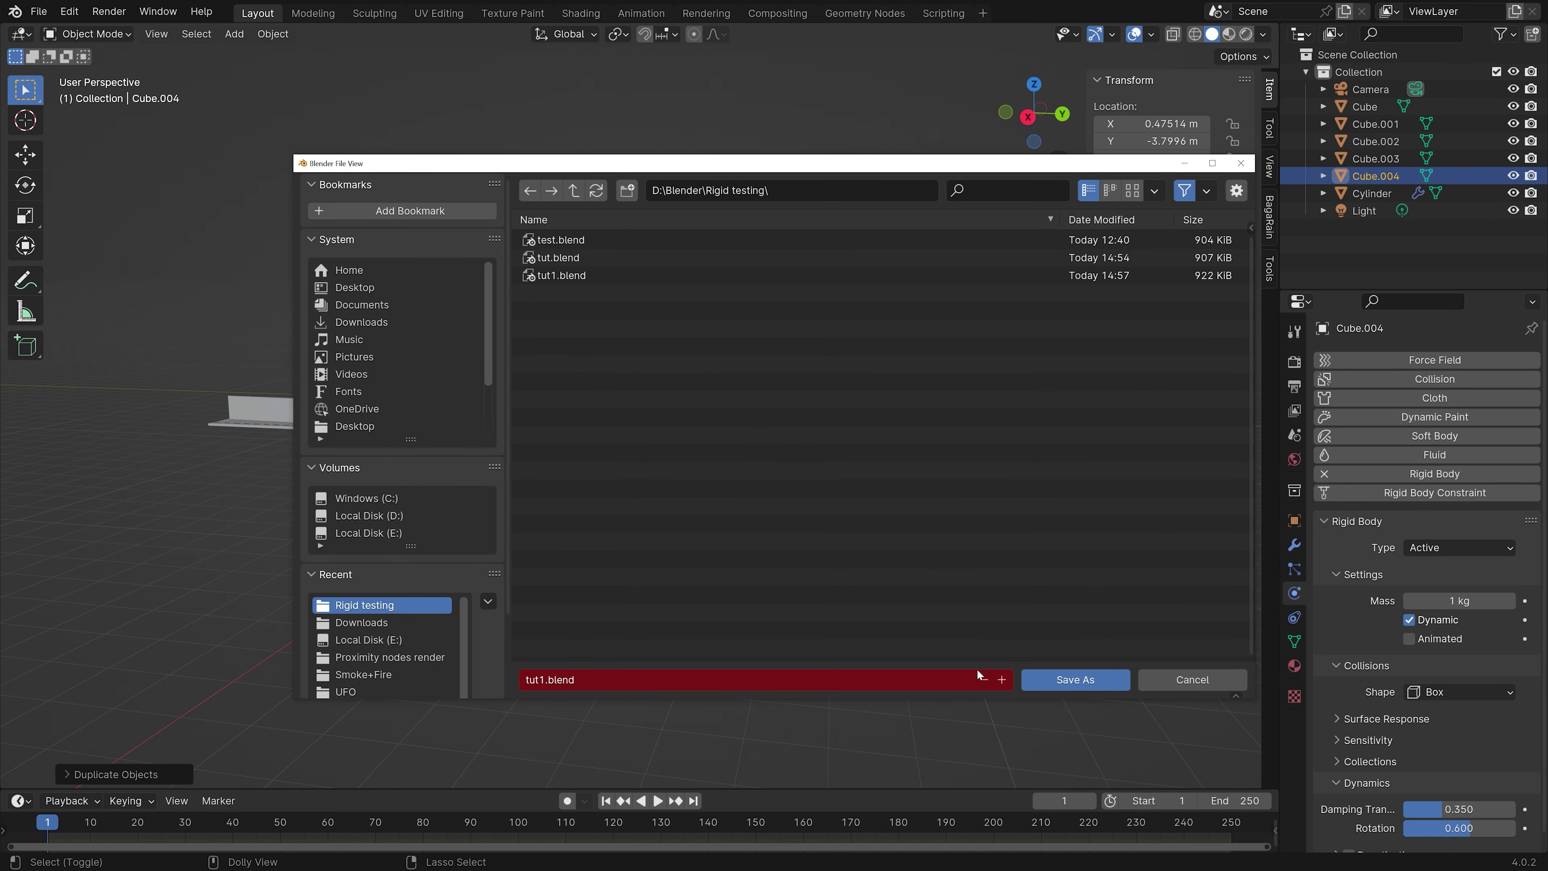
left_click(1005, 682)
left_click(1075, 680)
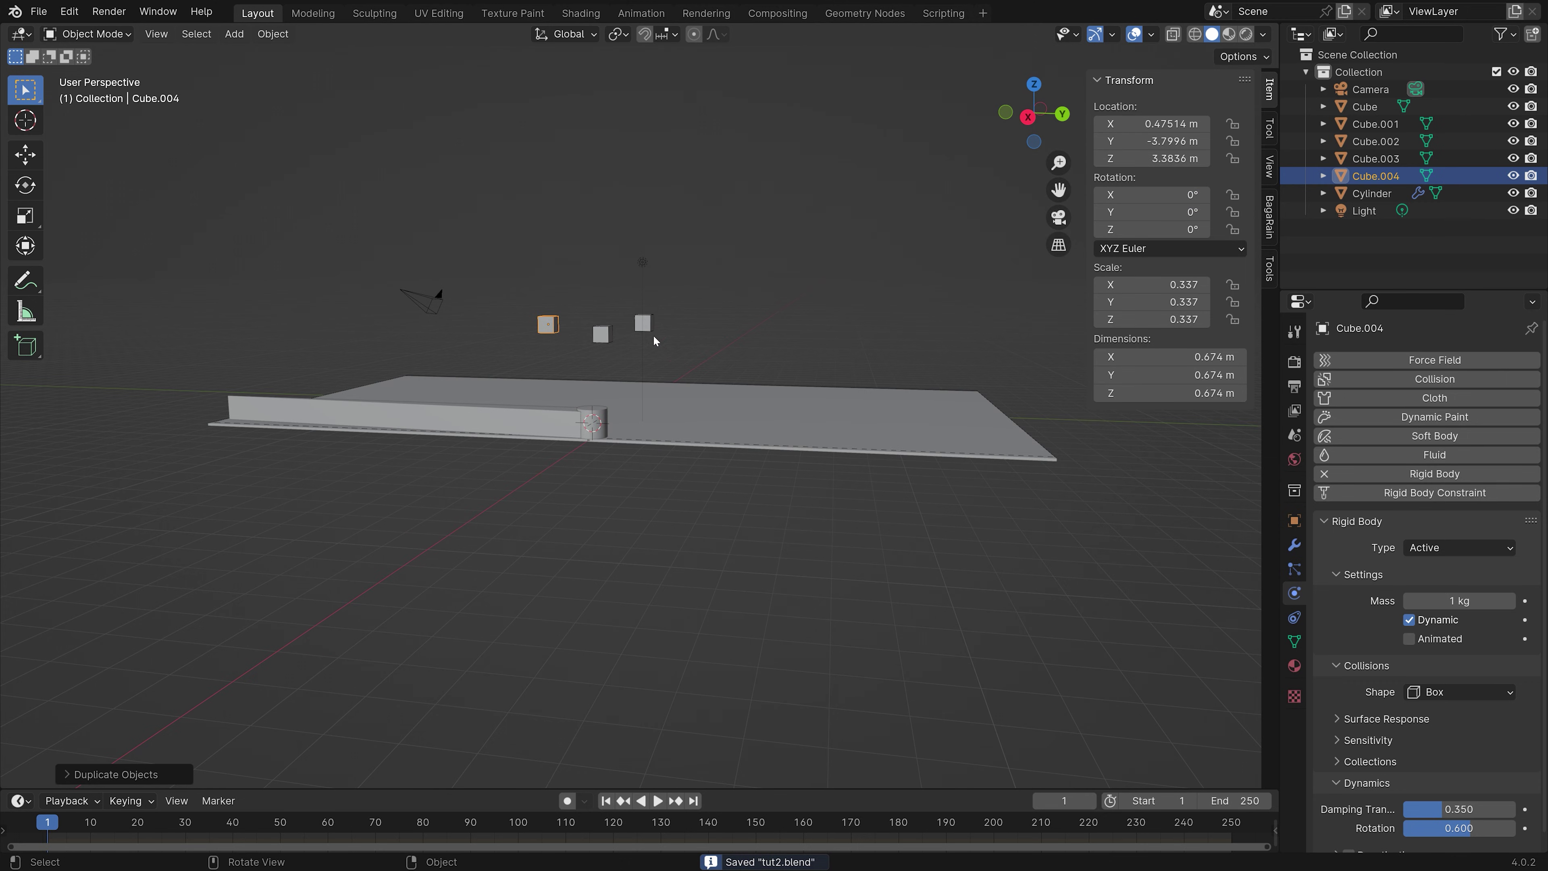
Step: Duplicate the cube once more to about X -0.4, Y 1.13, Z 2.03 m and tilt the copy with a free trackball rotation
key("shift+d")
left_click(764, 375)
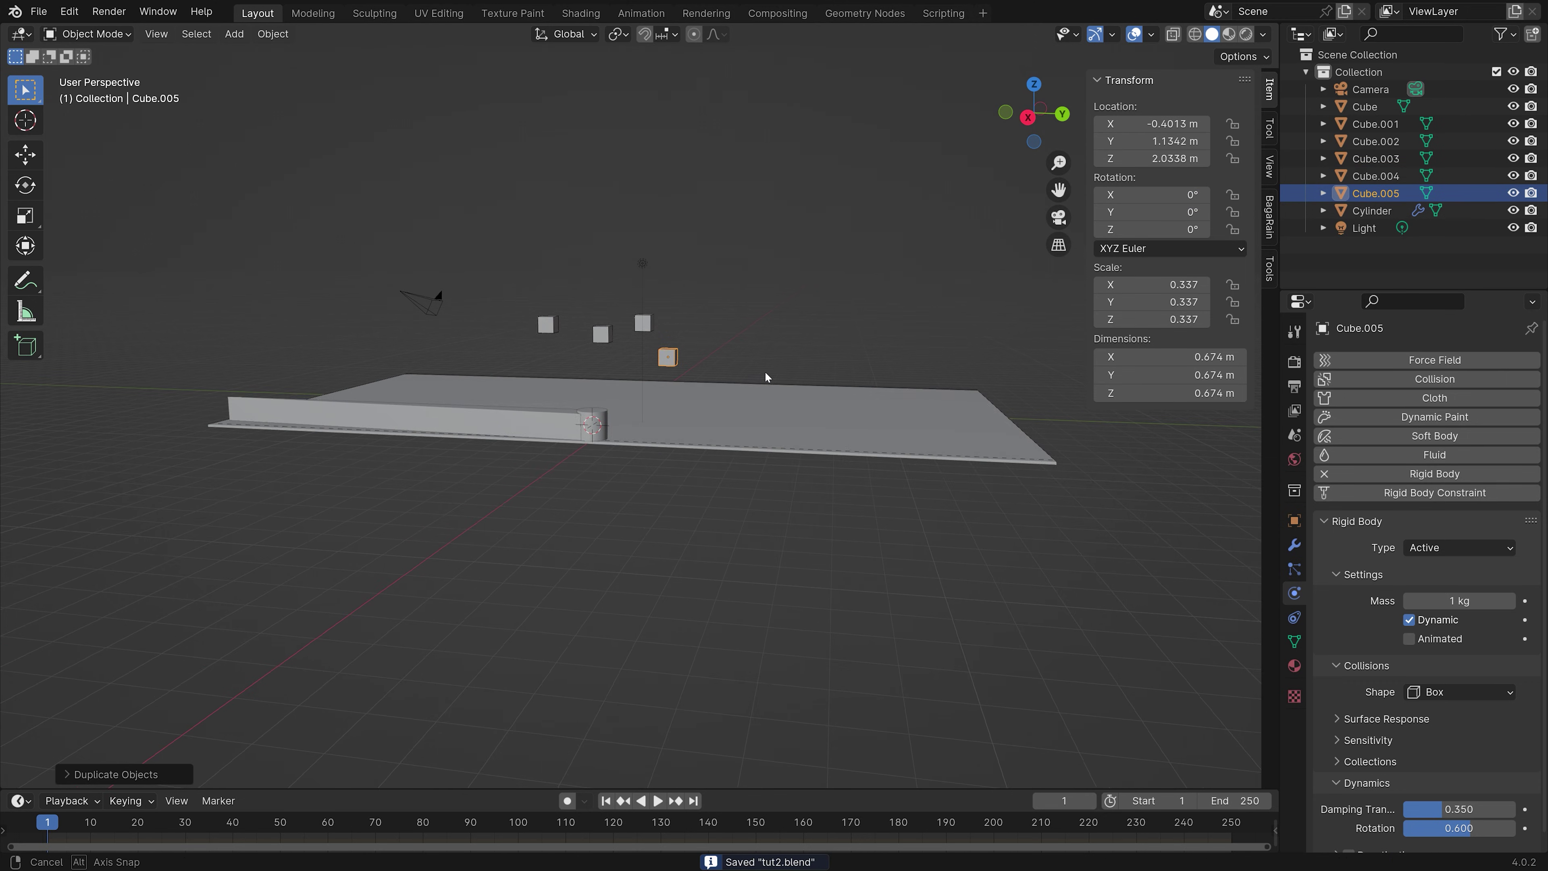
middle_click_drag(764, 370, 585, 356)
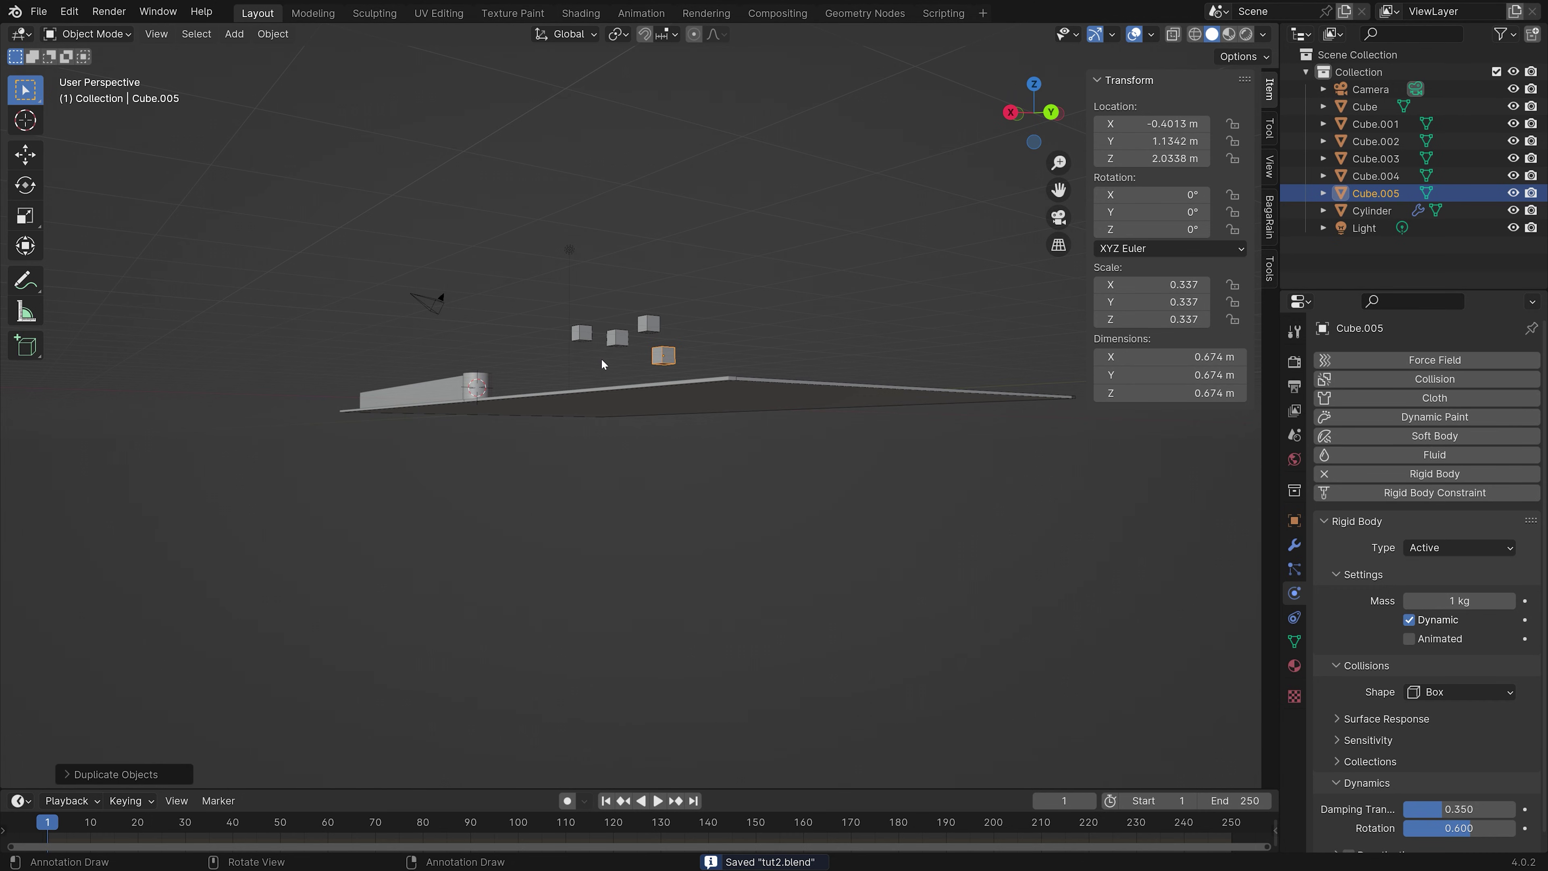
key("r")
key("r")
left_click(746, 346)
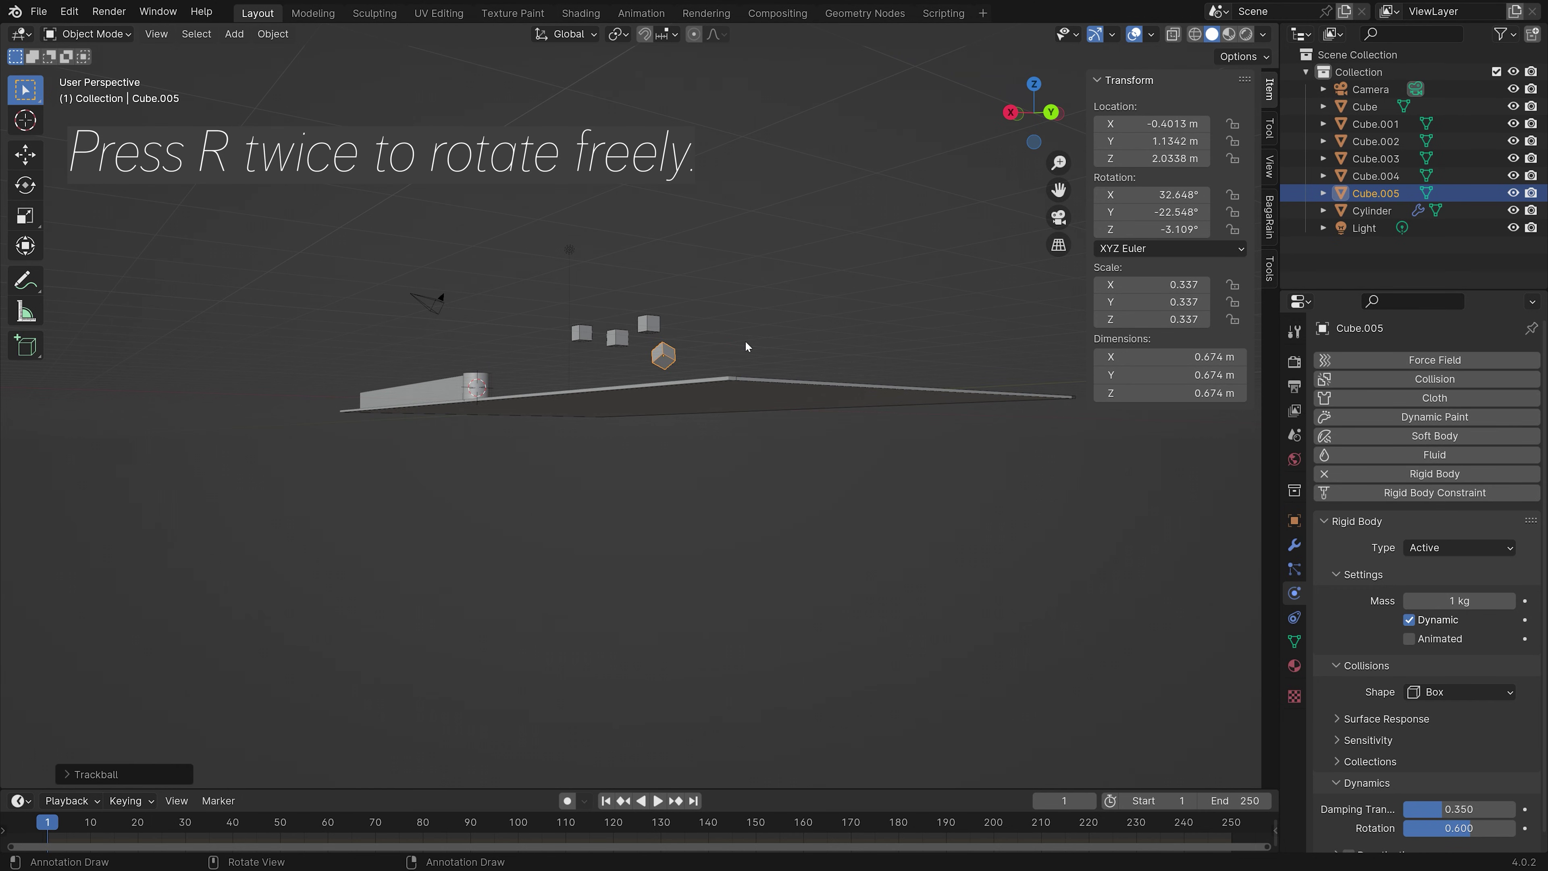
Step: Tilt each of the other three small cubes individually with a free trackball rotation
left_click(650, 325)
key("r")
key("r")
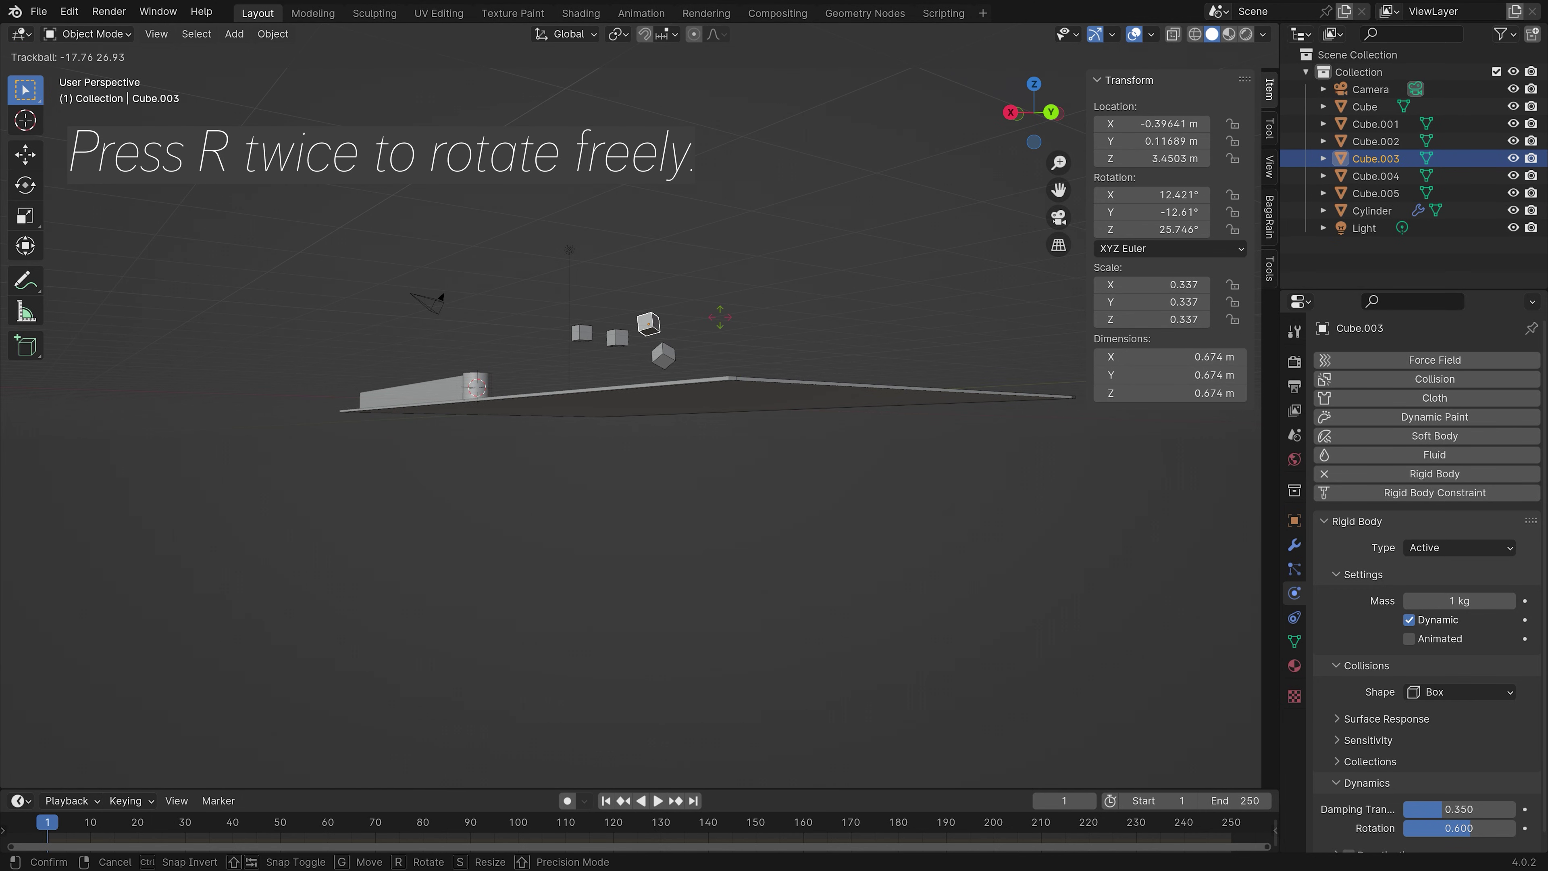
left_click(720, 317)
left_click(614, 340)
key("r")
key("r")
left_click(576, 339)
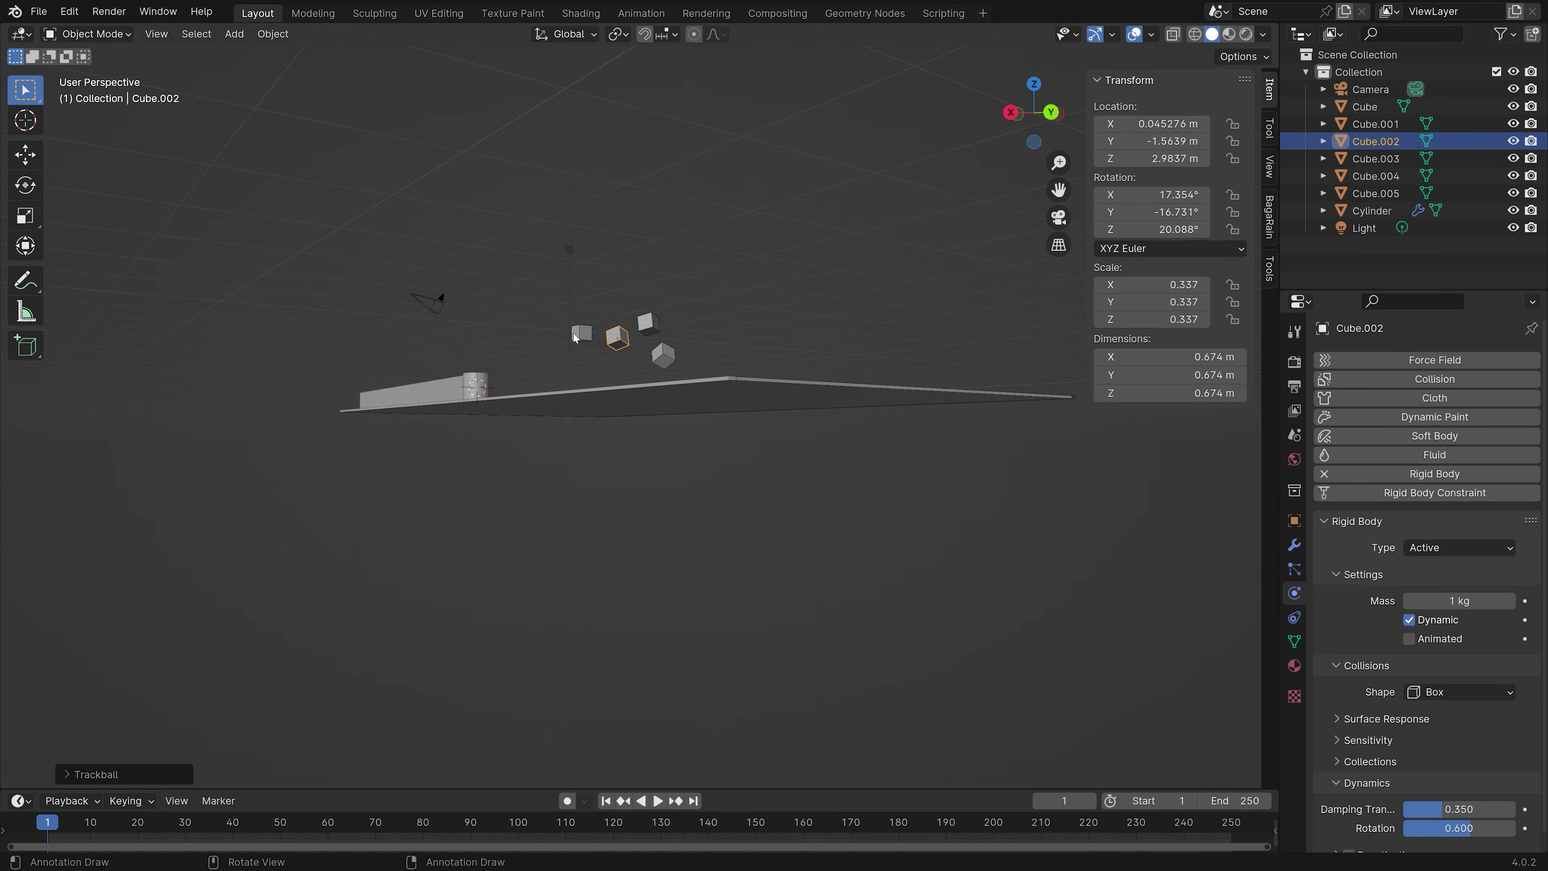
left_click(578, 335)
key("r")
key("r")
left_click(675, 349)
Step: Delete the light object above the small cubes
middle_click_drag(675, 348, 583, 361)
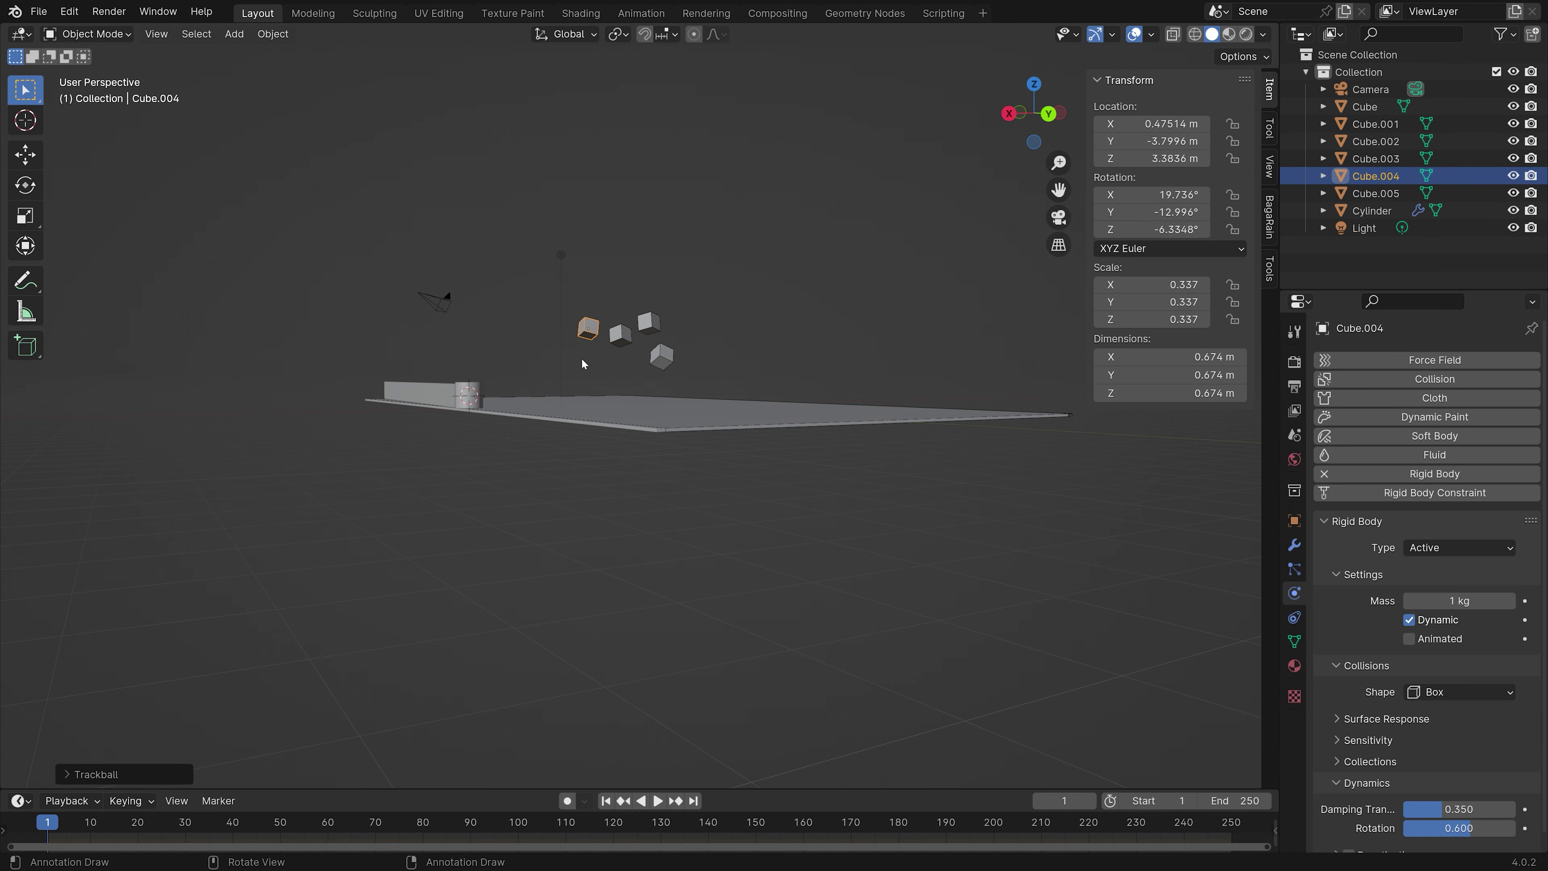
left_click(562, 261)
key("x")
left_click(567, 282)
Step: Duplicate all four small cubes together, place the copies higher beside the originals, and rotate the new group freely
left_click_drag(565, 368, 720, 272)
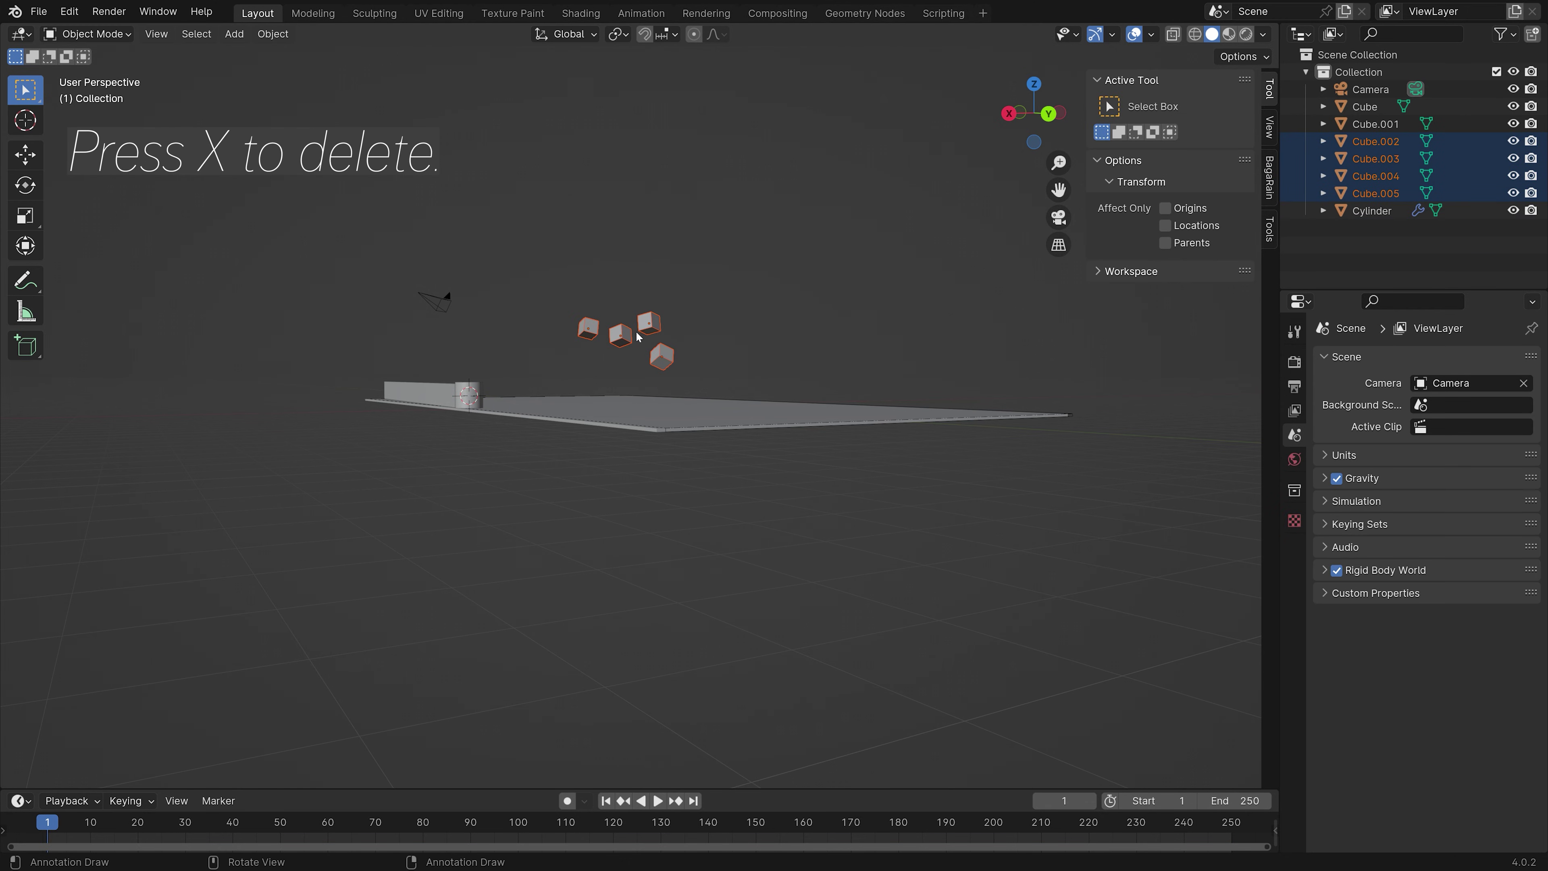
left_click(650, 324)
left_click(1294, 664)
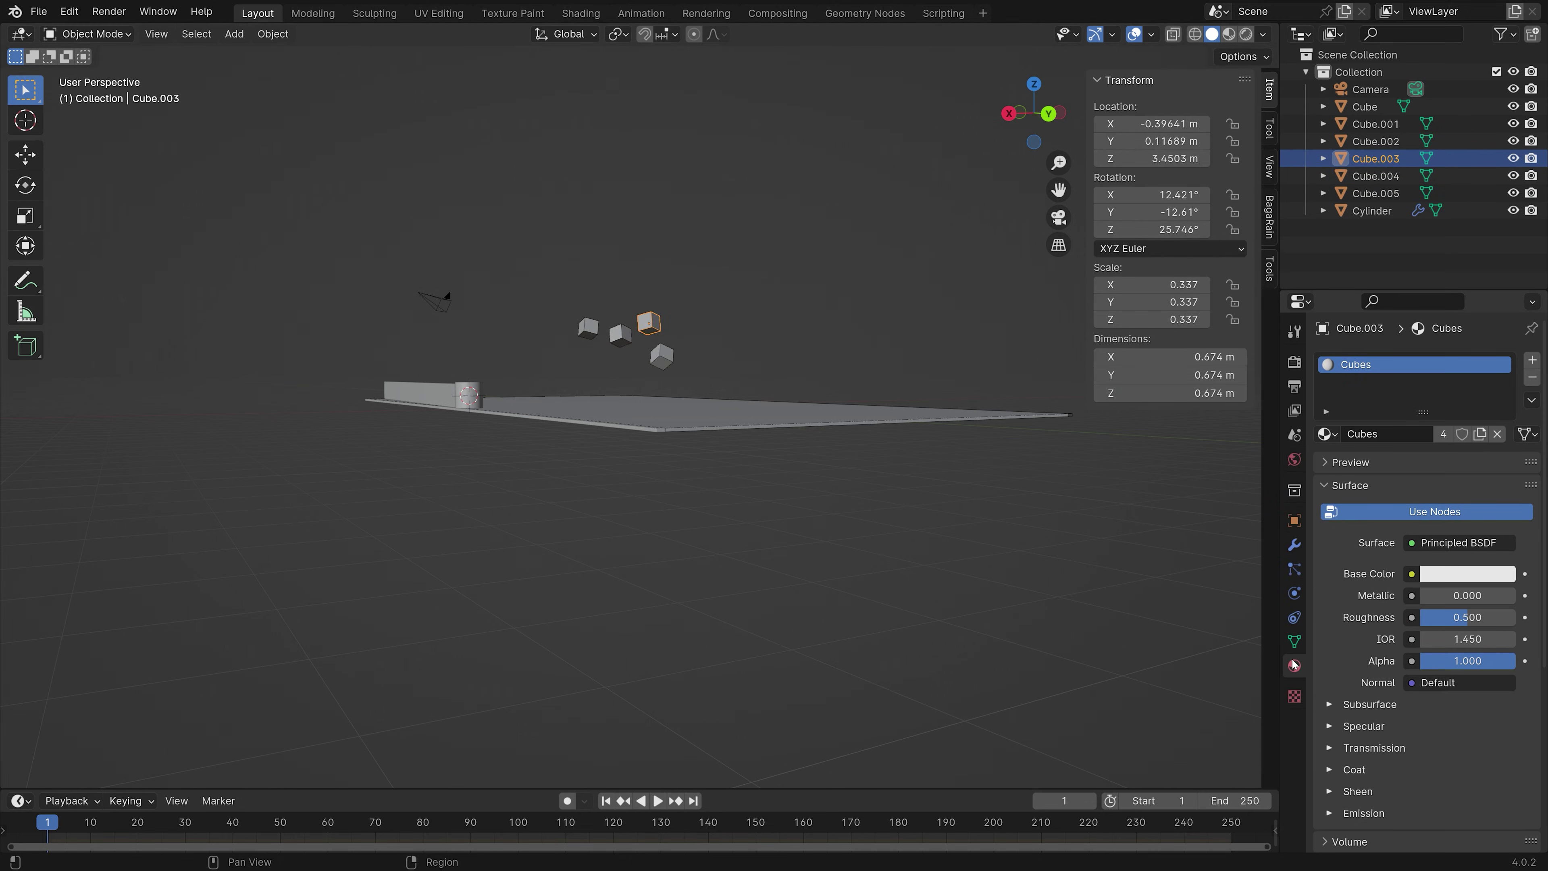
key("ctrl+z")
middle_click_drag(574, 349, 954, 318)
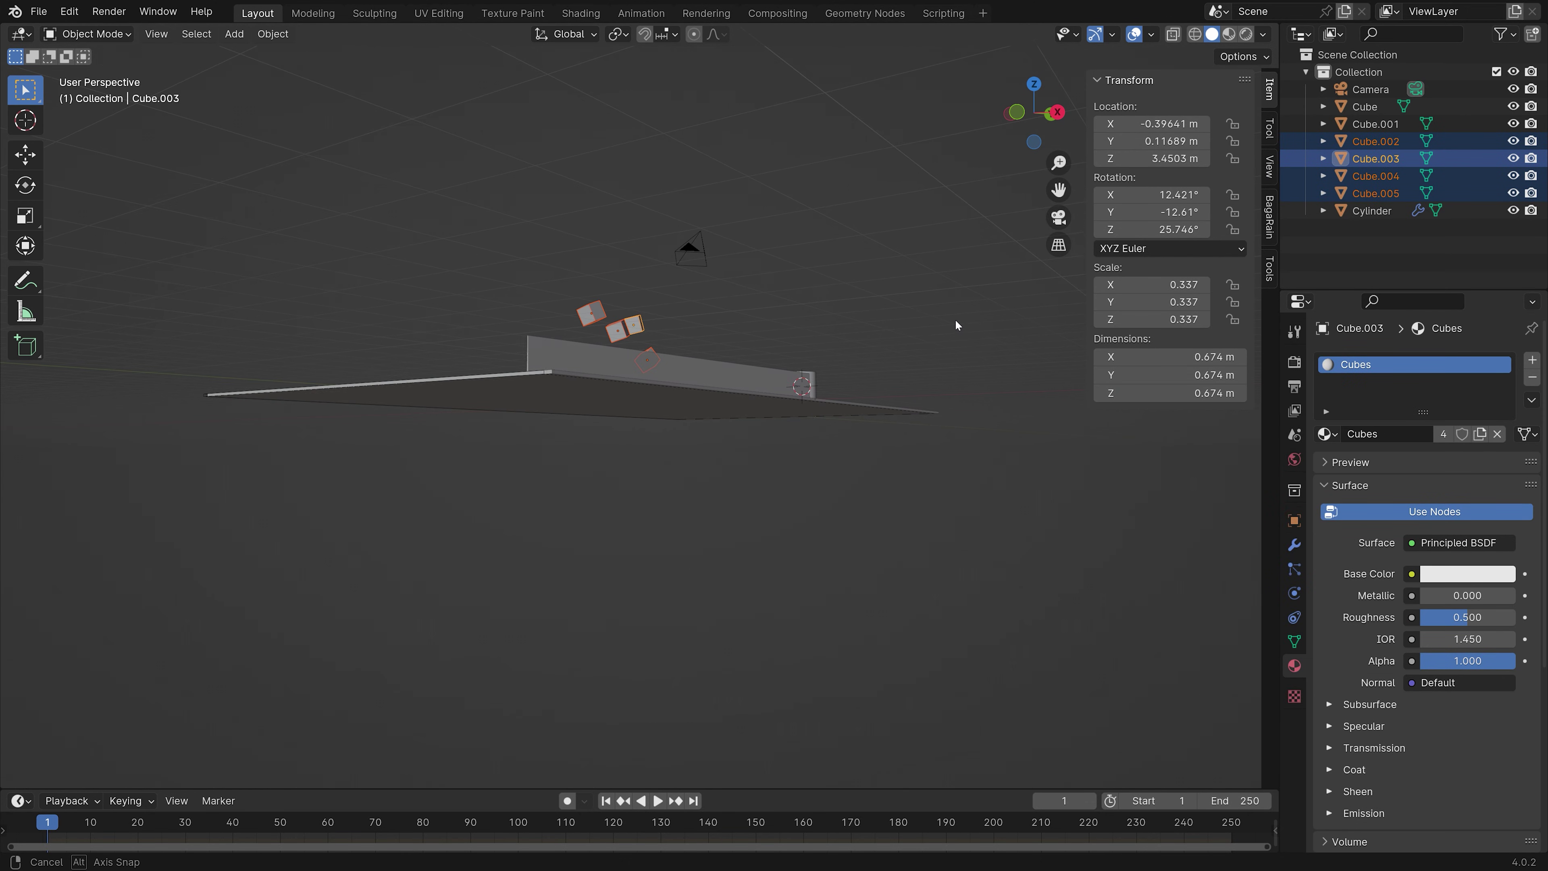
key("shift+d")
key("r")
key("r")
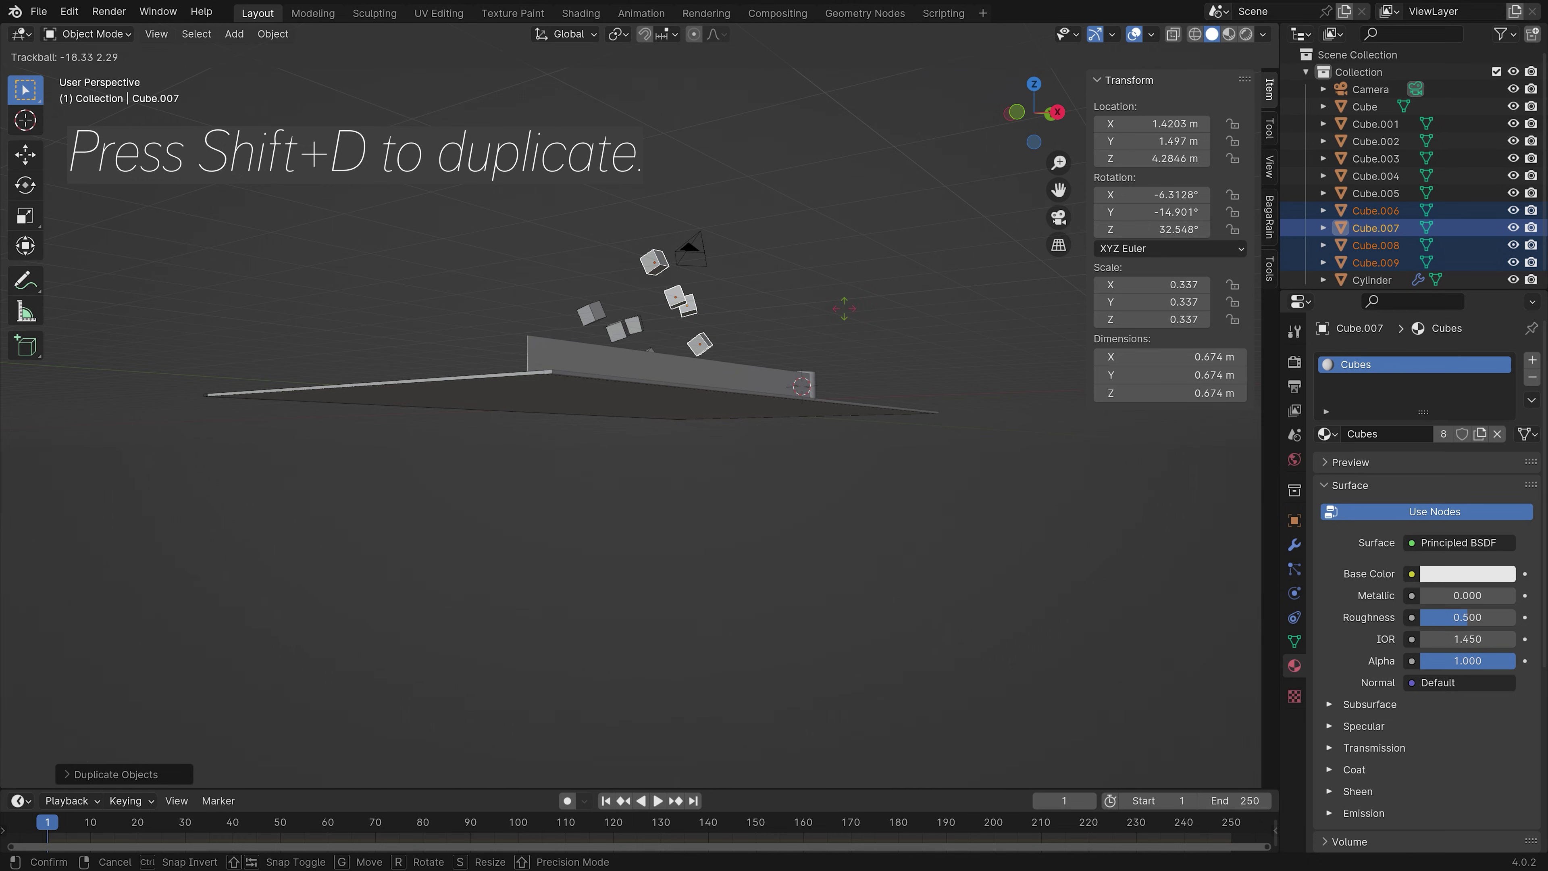
left_click(811, 323)
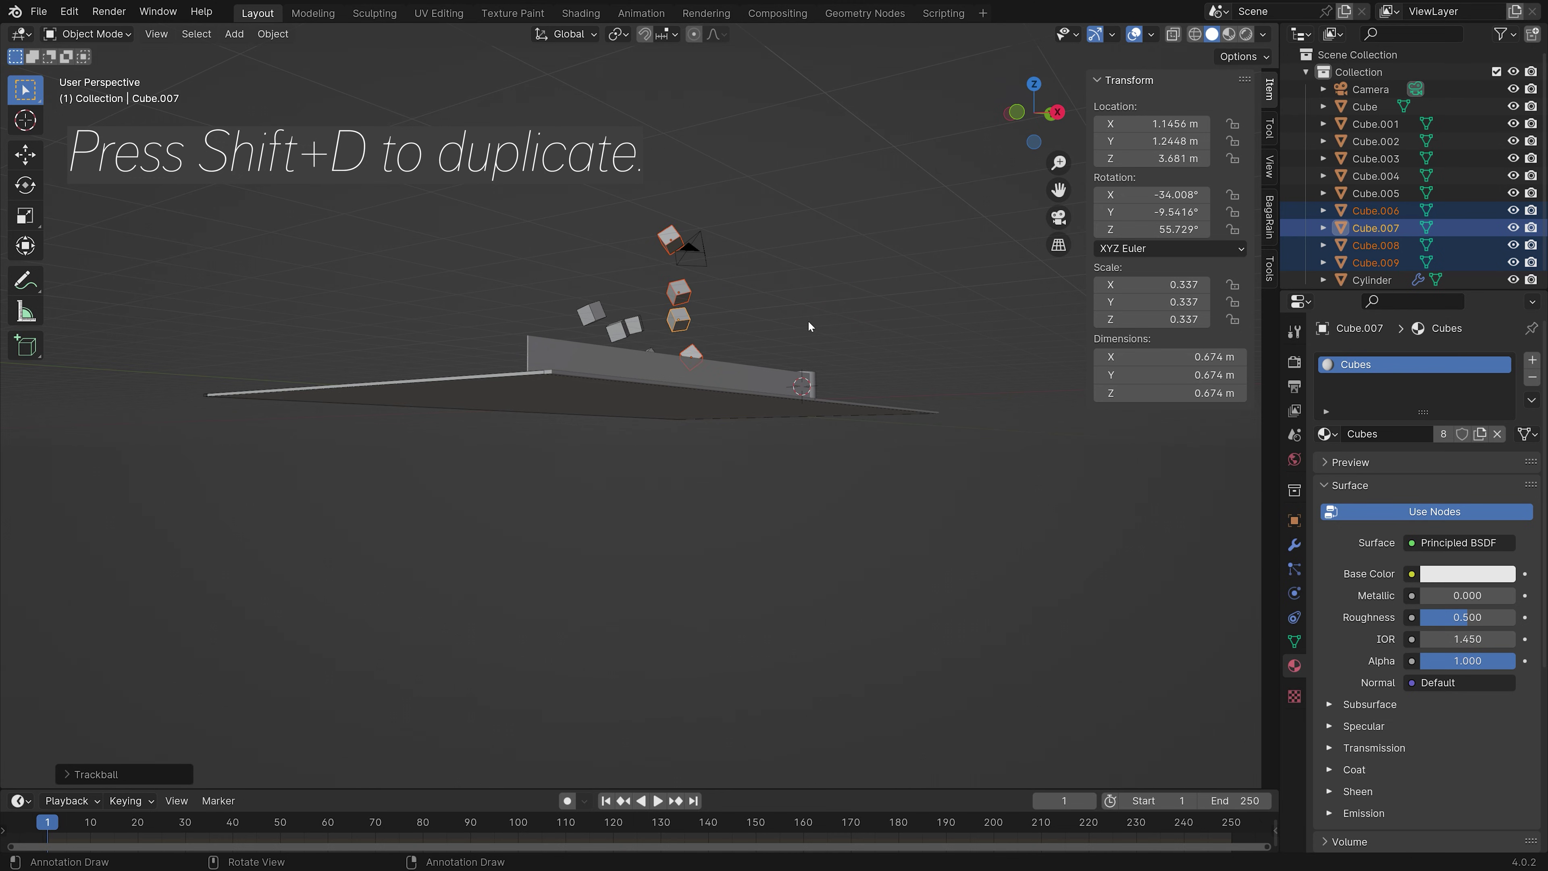
Step: Repeatedly duplicate the growing group of cubes, stacking and freely rotating the copies into a tall column reaching about Z 49 m above the plate
middle_click_drag(810, 323, 639, 343)
key("a")
key("shift+d")
left_click(640, 343)
key("a")
key("shift+d")
middle_click_drag(778, 297, 743, 578)
left_click(885, 247)
key("shift+d")
key("r")
left_click(826, 316)
key("shift+d")
left_click(799, 321)
key("shift+d")
left_click(715, 230)
key("r")
key("r")
left_click(714, 230)
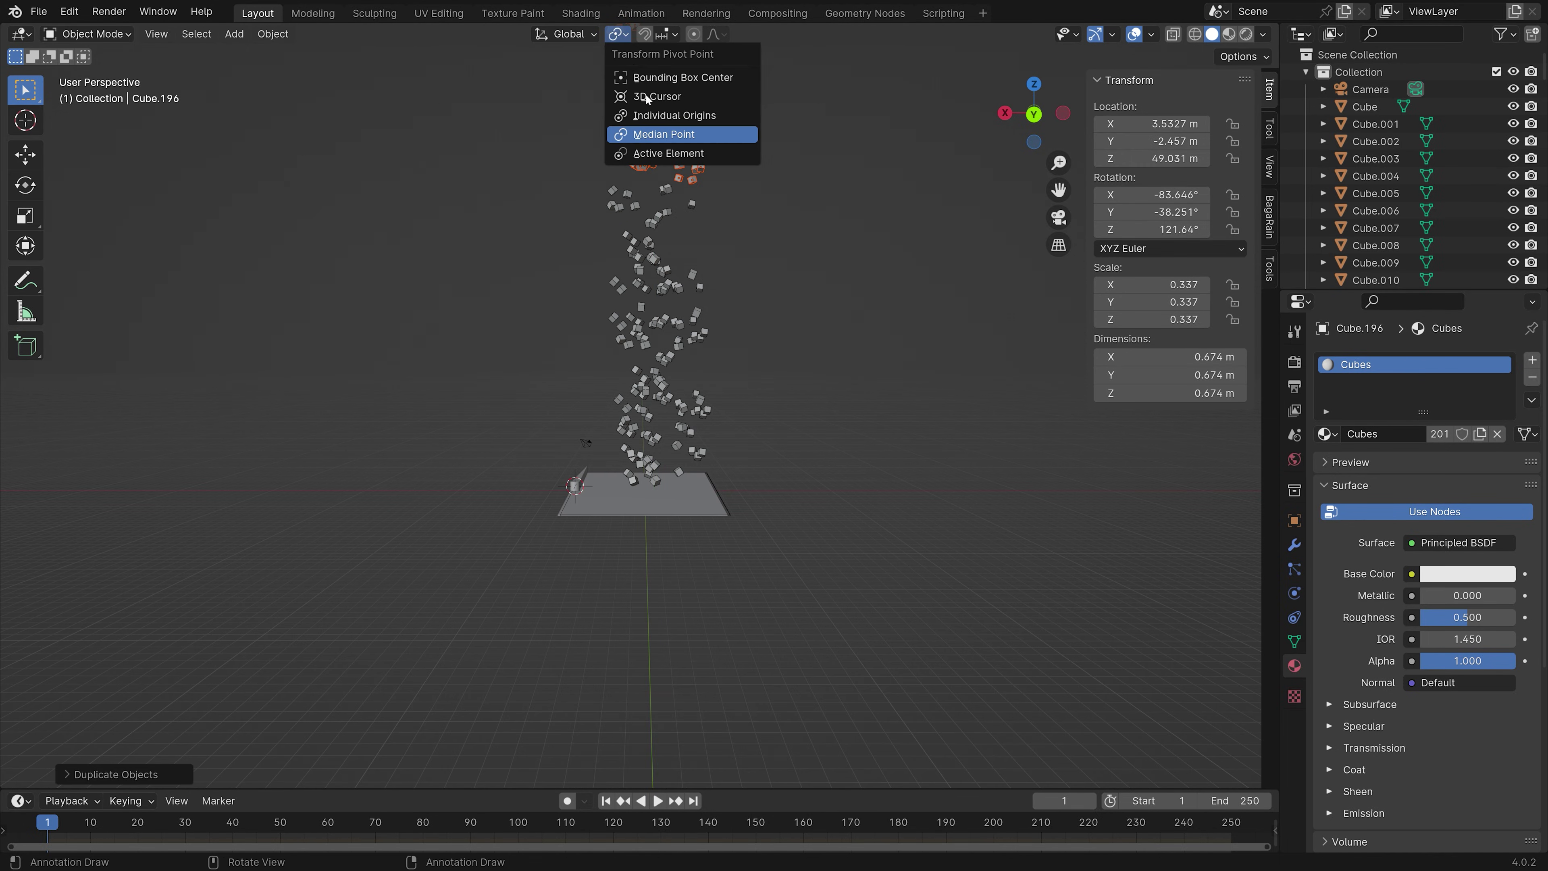
Step: Play the simulation to watch the cube column fall onto the plate, and return to the first frame
middle_click_drag(715, 230, 662, 506)
key("space")
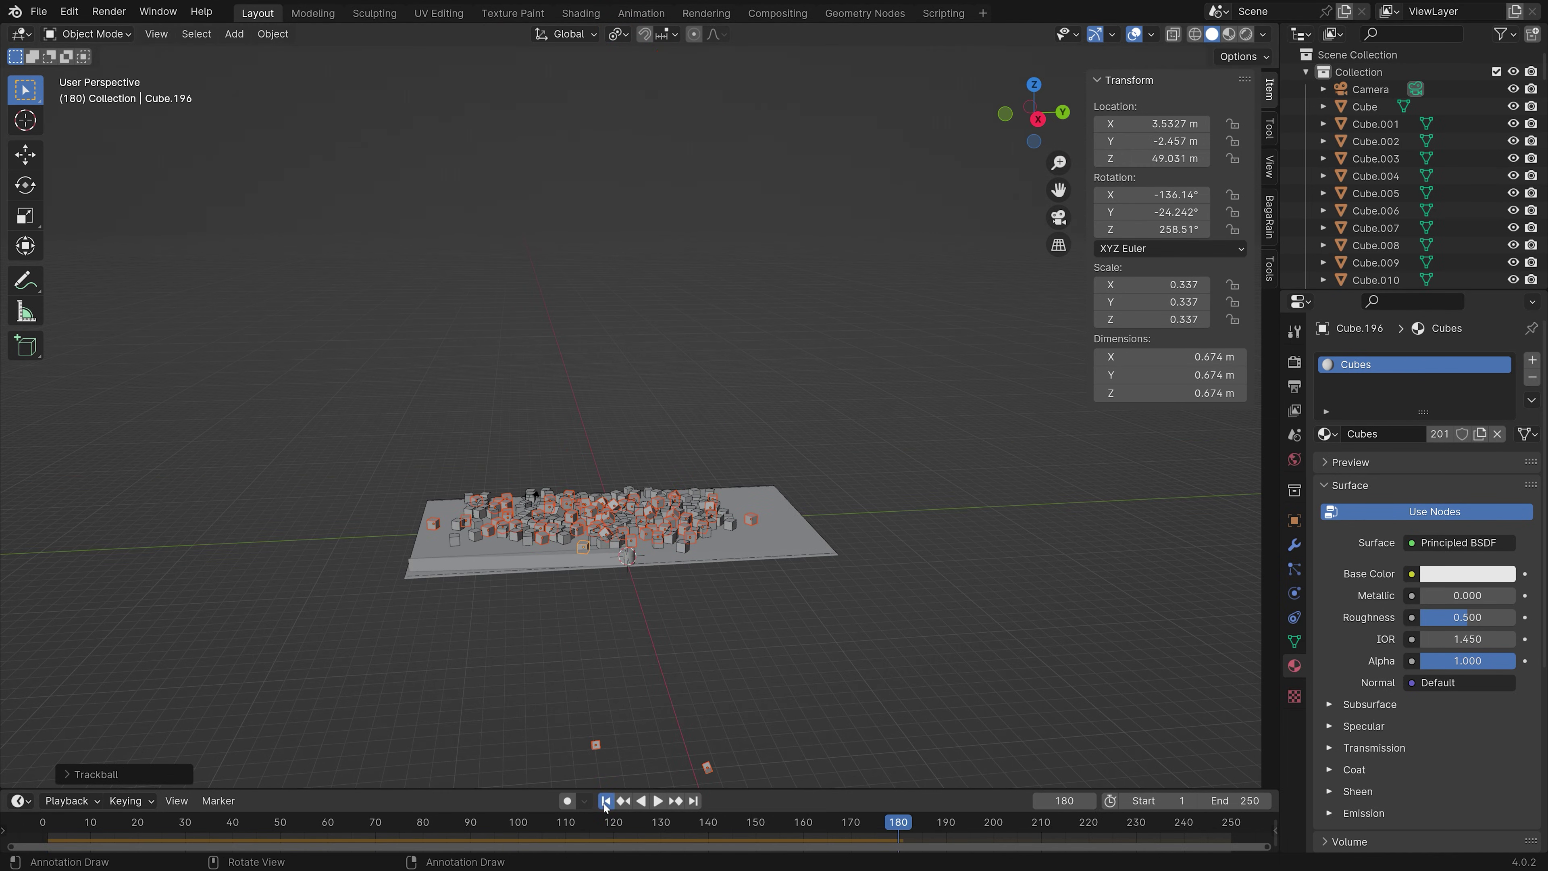
key("Escape")
scroll(632, 604, "up", 2)
Step: Make the pivot cylinder a passive rigid body with the Cylinder collision shape, and save the project as tut3.blend
left_click(633, 591)
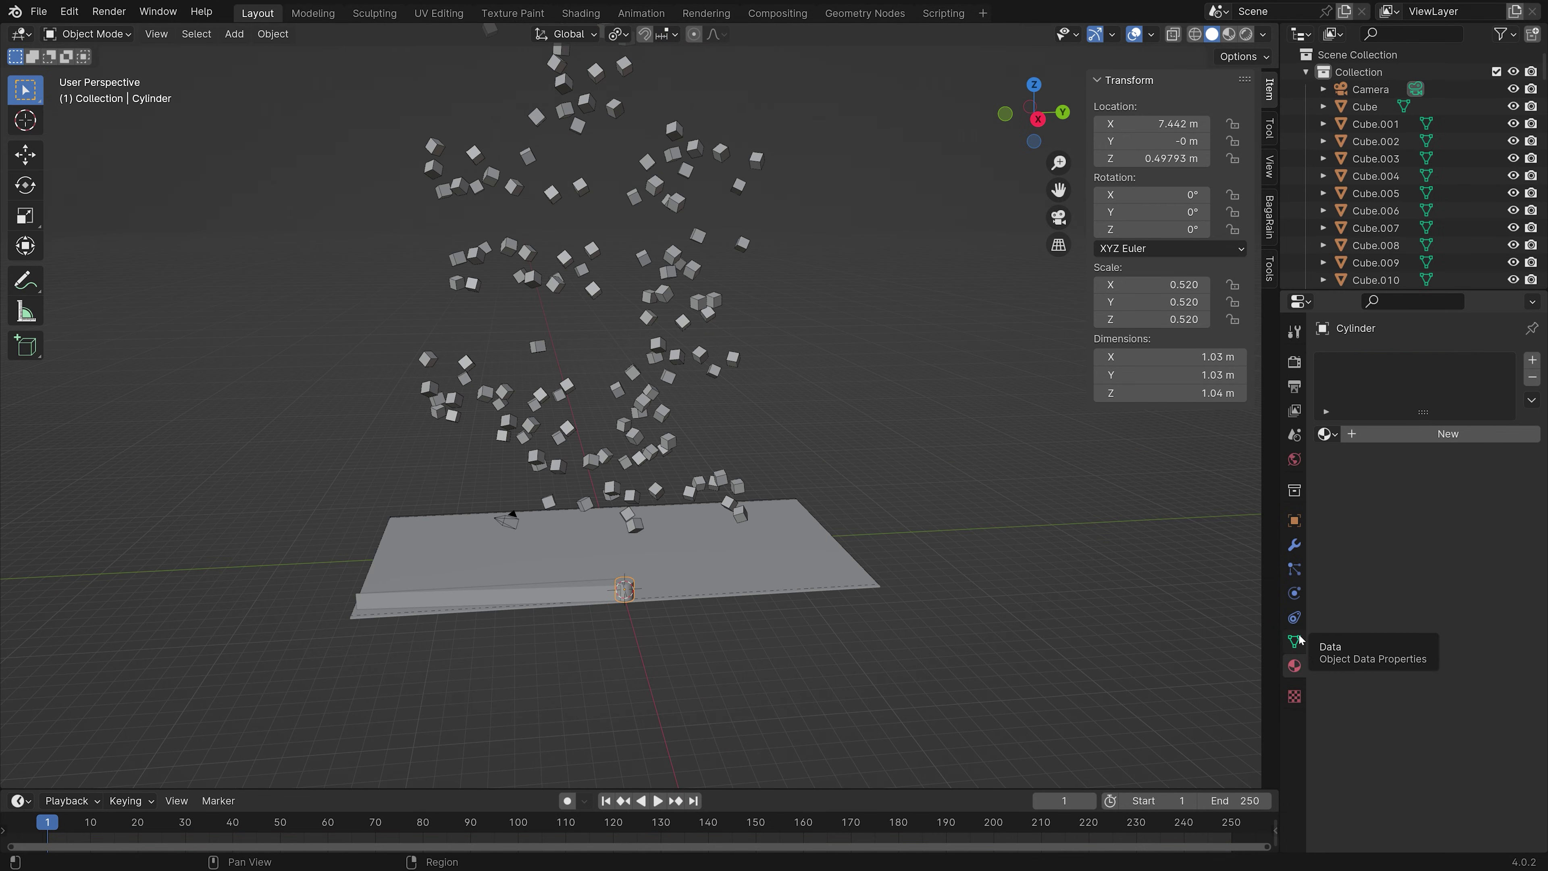
left_click(1294, 593)
left_click(1384, 474)
left_click(1423, 548)
left_click(1429, 587)
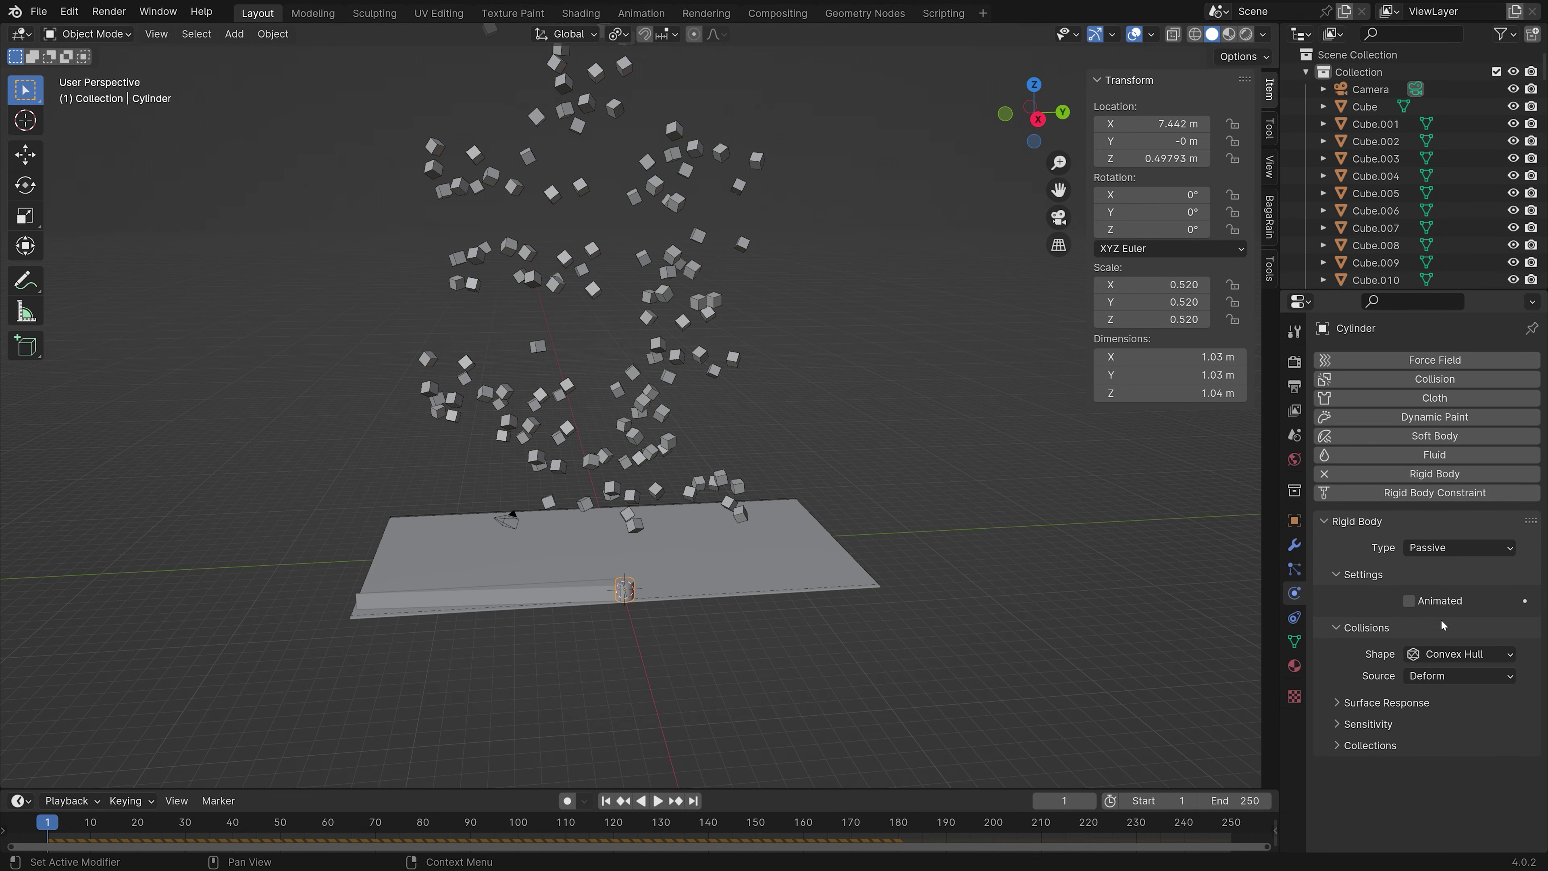
left_click(1446, 656)
left_click(1422, 733)
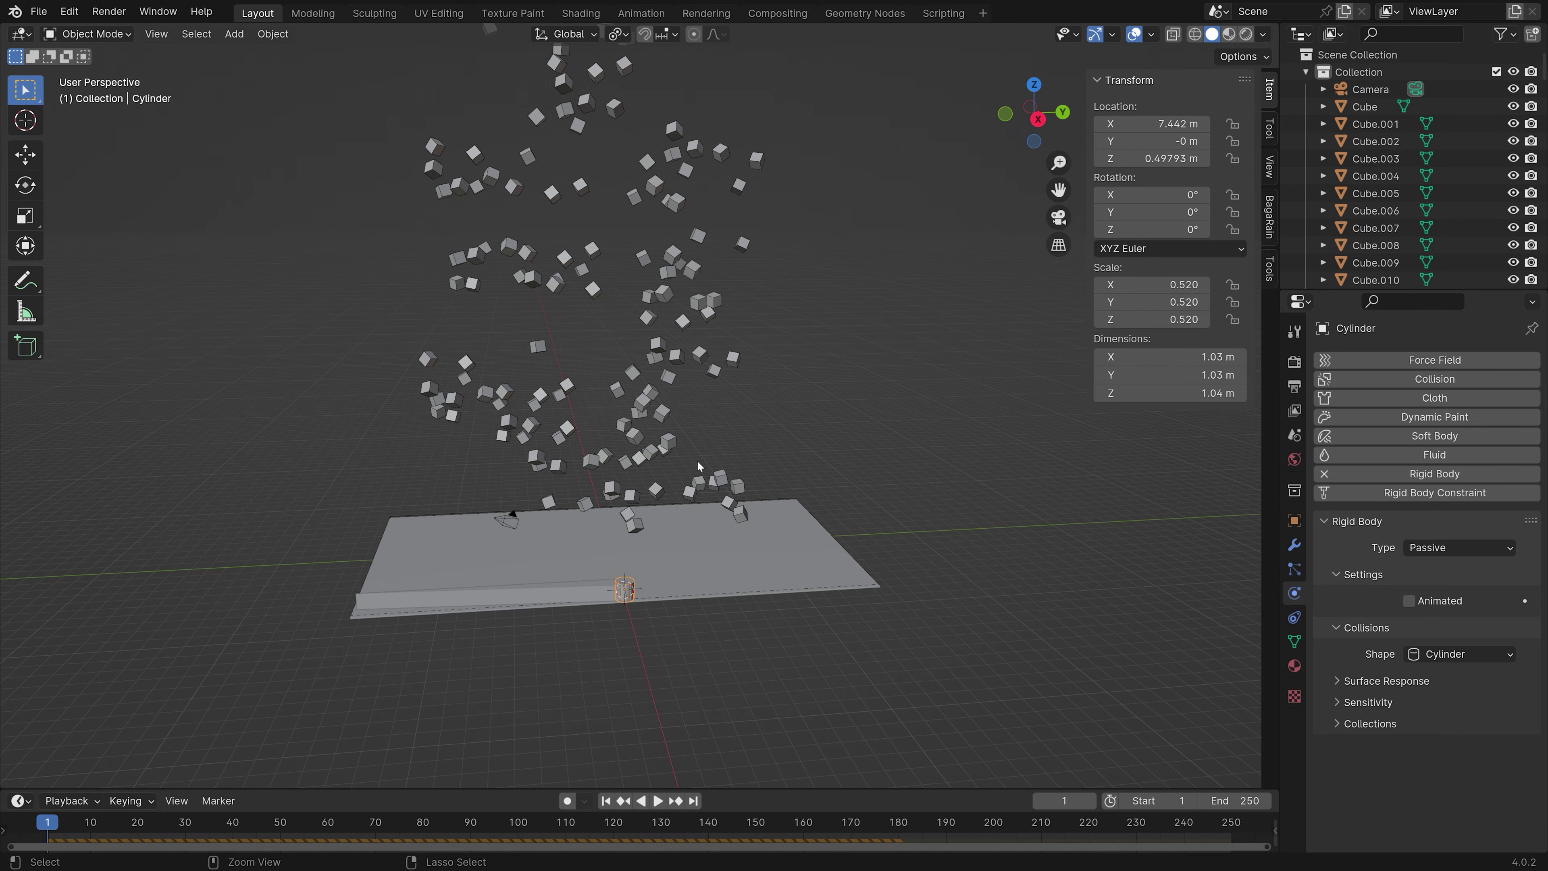
key("ctrl+s")
left_click(1071, 679)
Step: Insert a rotation keyframe for the long bar at frame 1
scroll(592, 599, "up", 2)
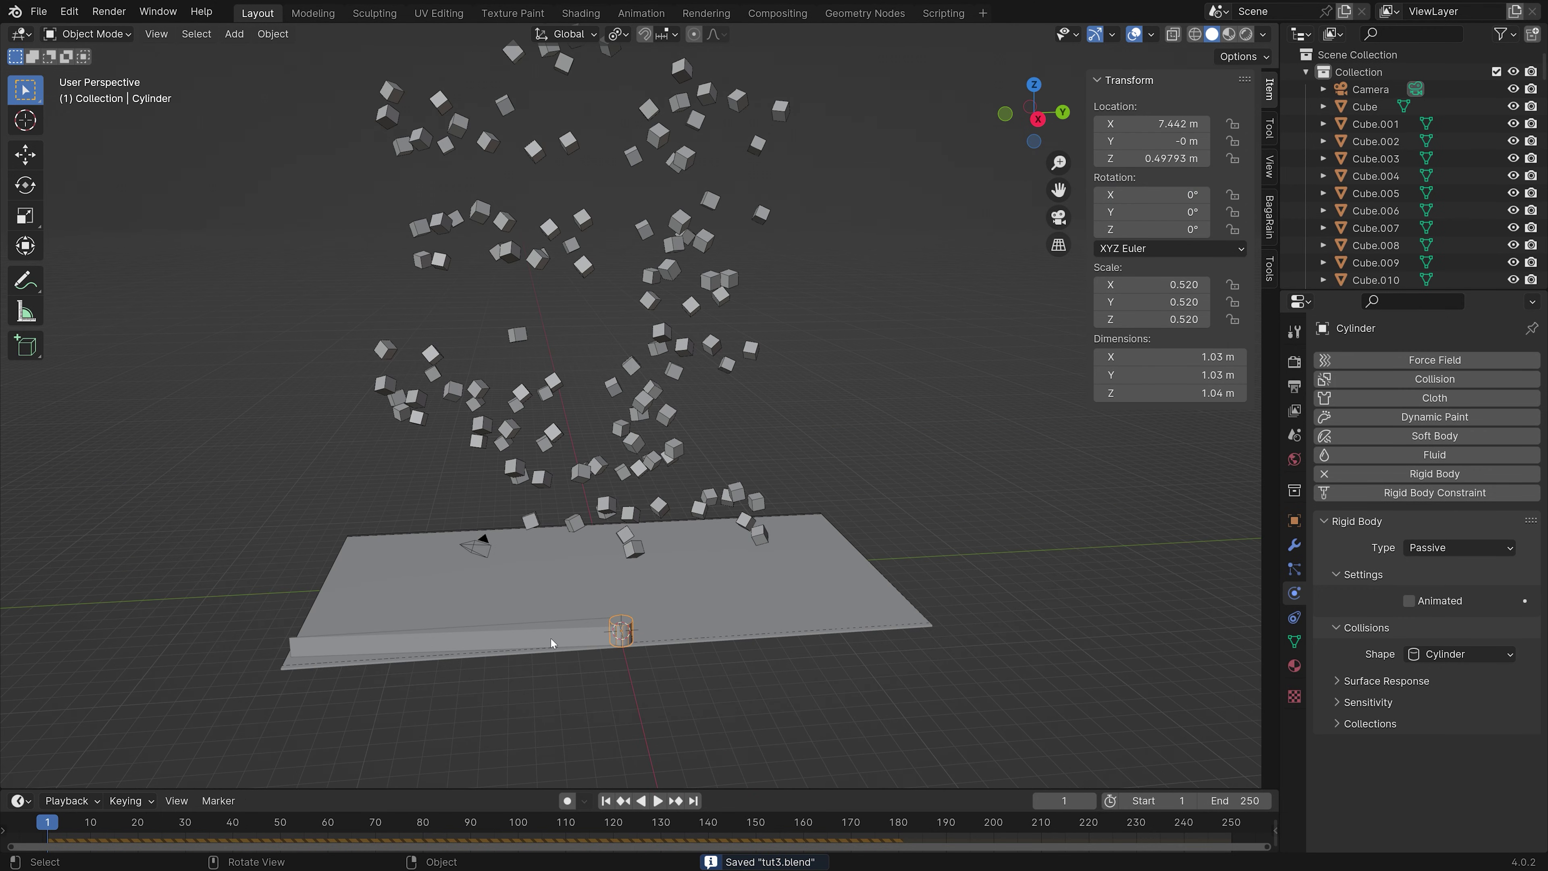
left_click(595, 630)
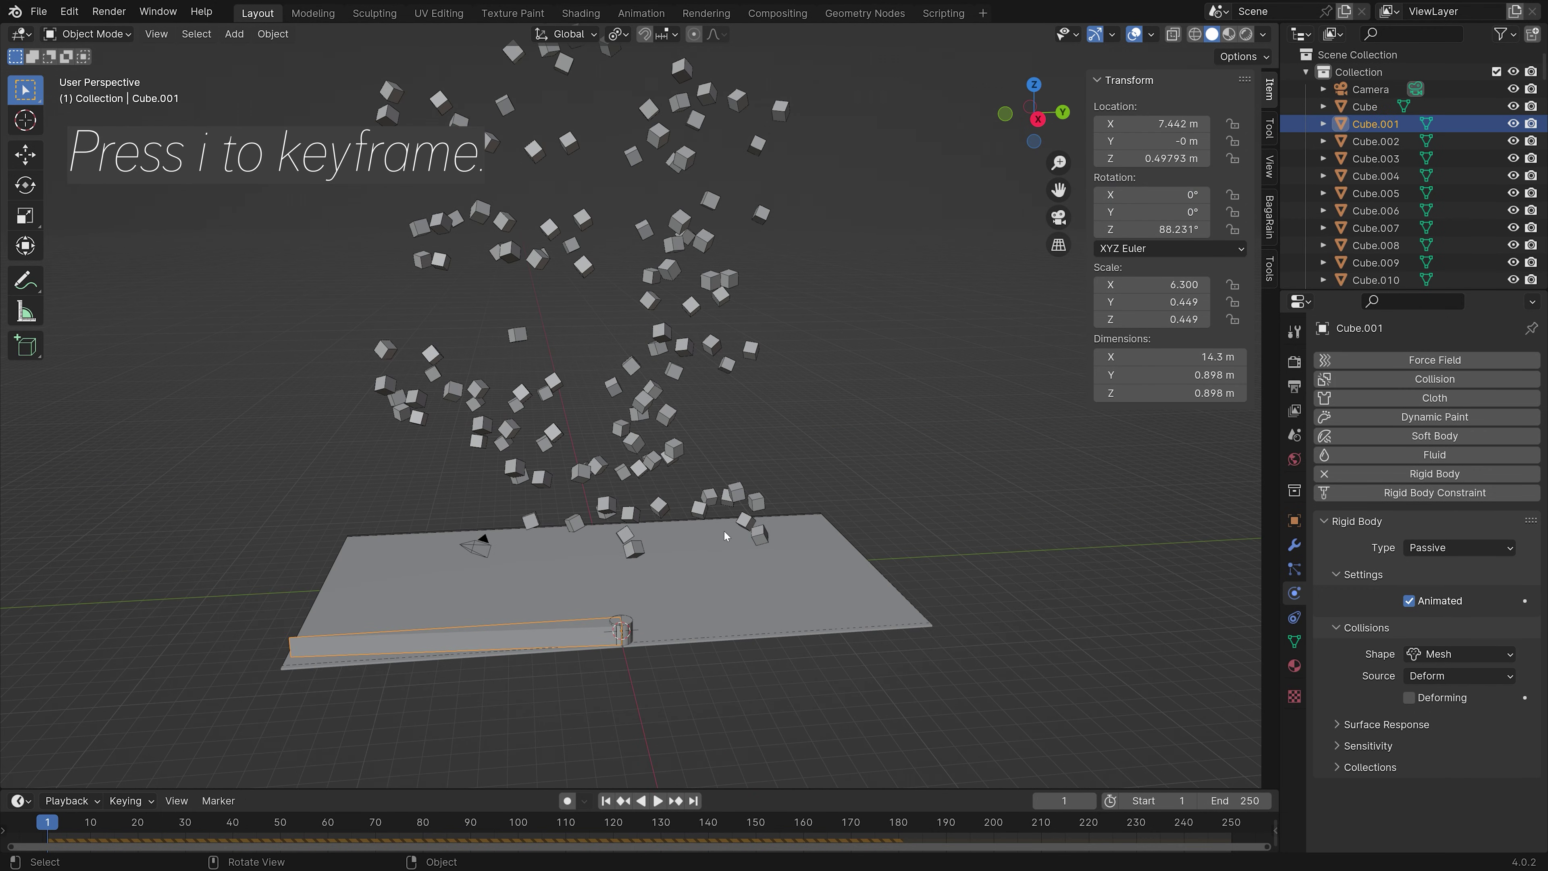
key("i")
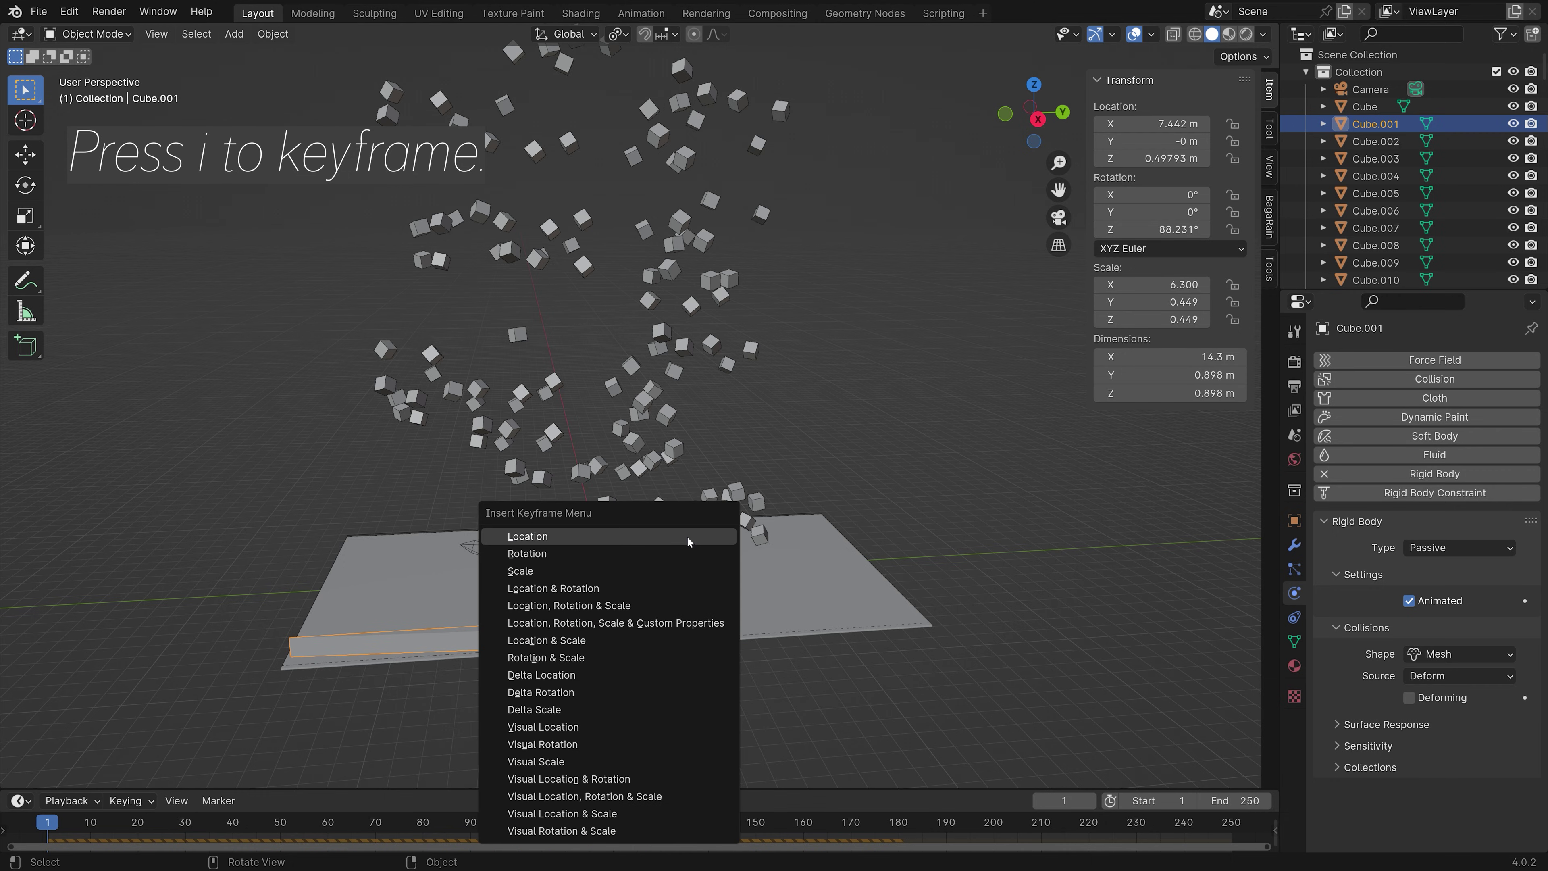
left_click(663, 551)
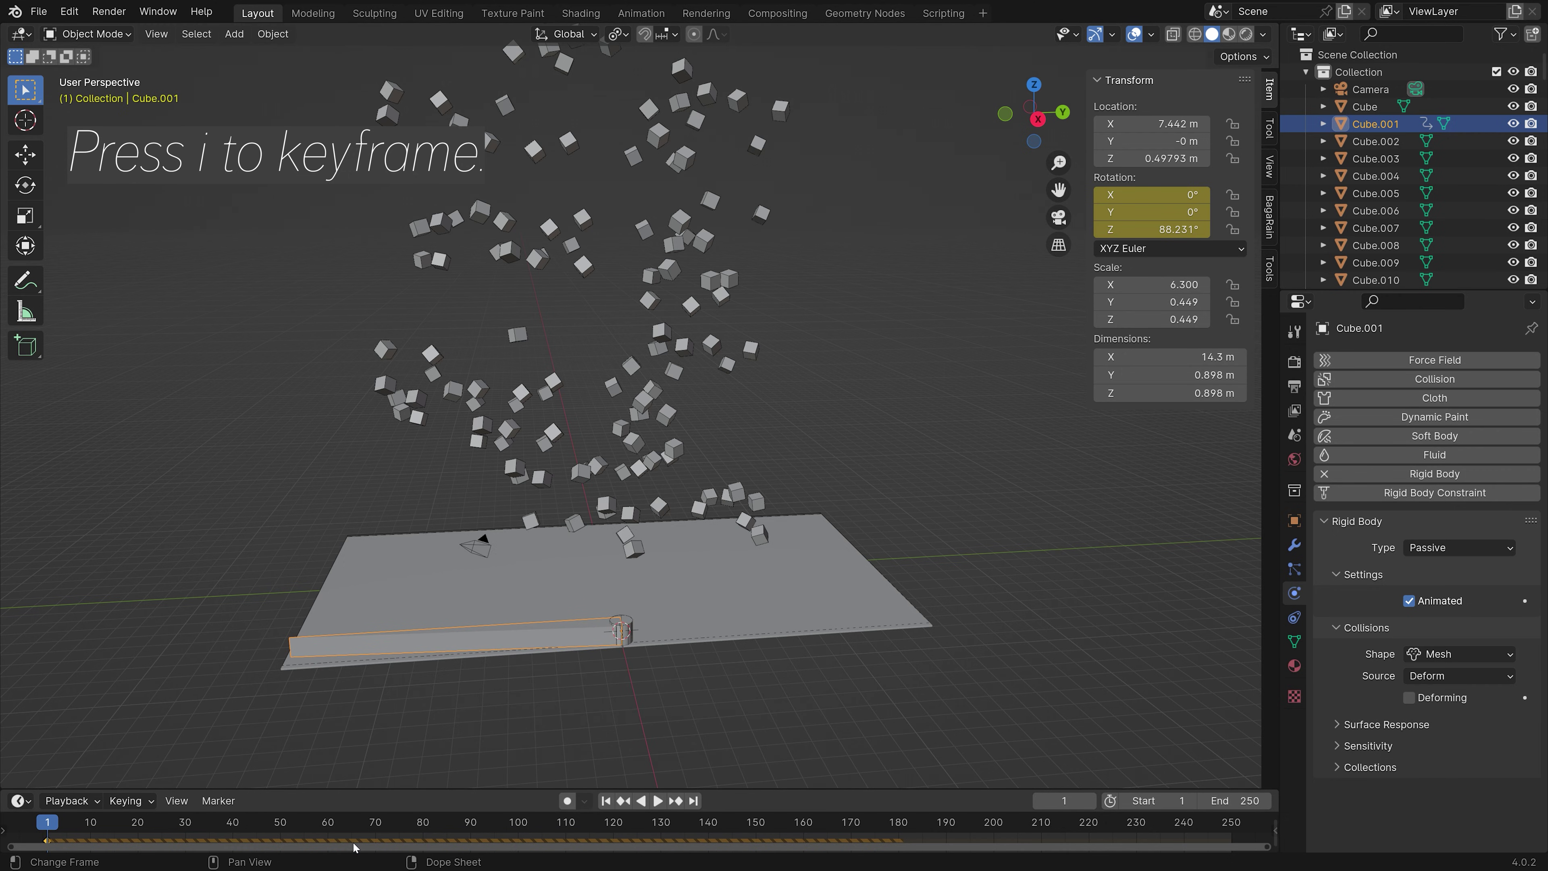
Step: At frame 60, rotate the bar -180° about the global Z axis and insert a rotation keyframe
left_click(1066, 787)
type("60")
key("Return")
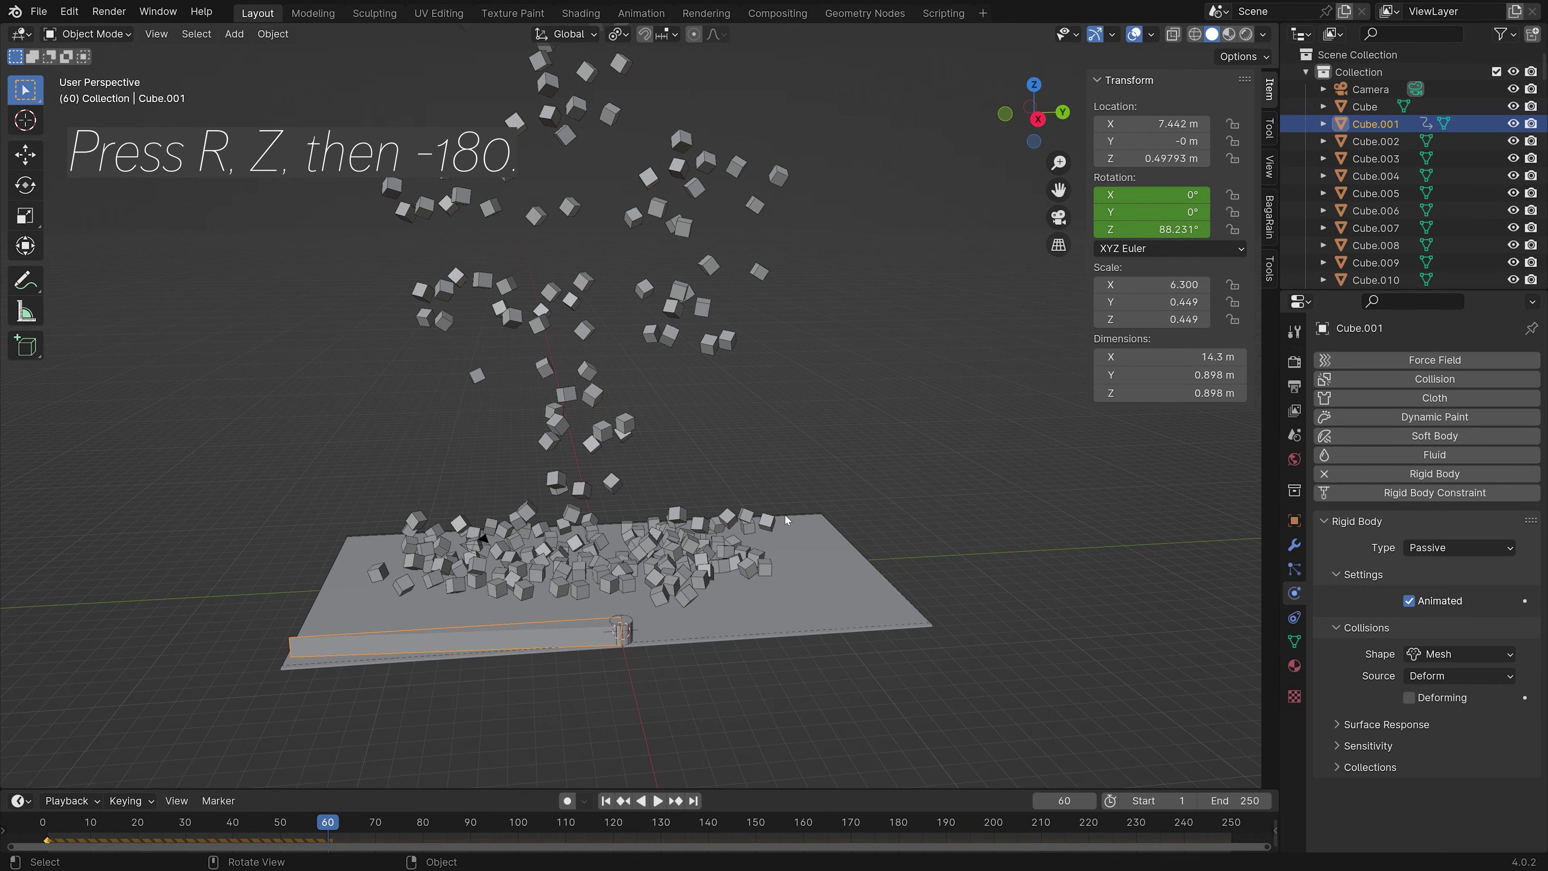
key("r")
type("z")
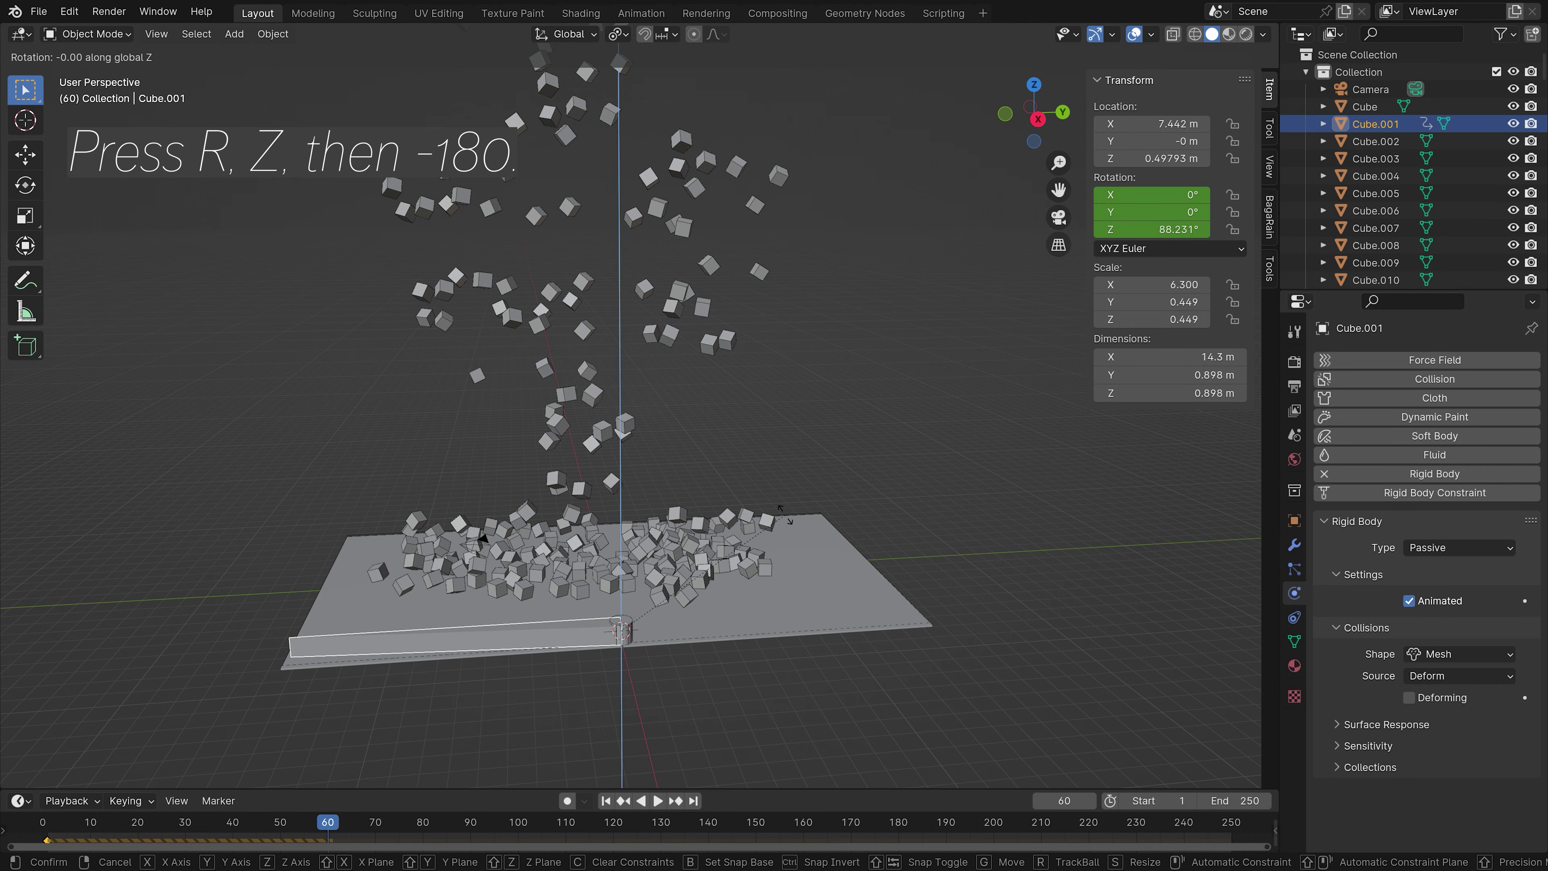
type("-180")
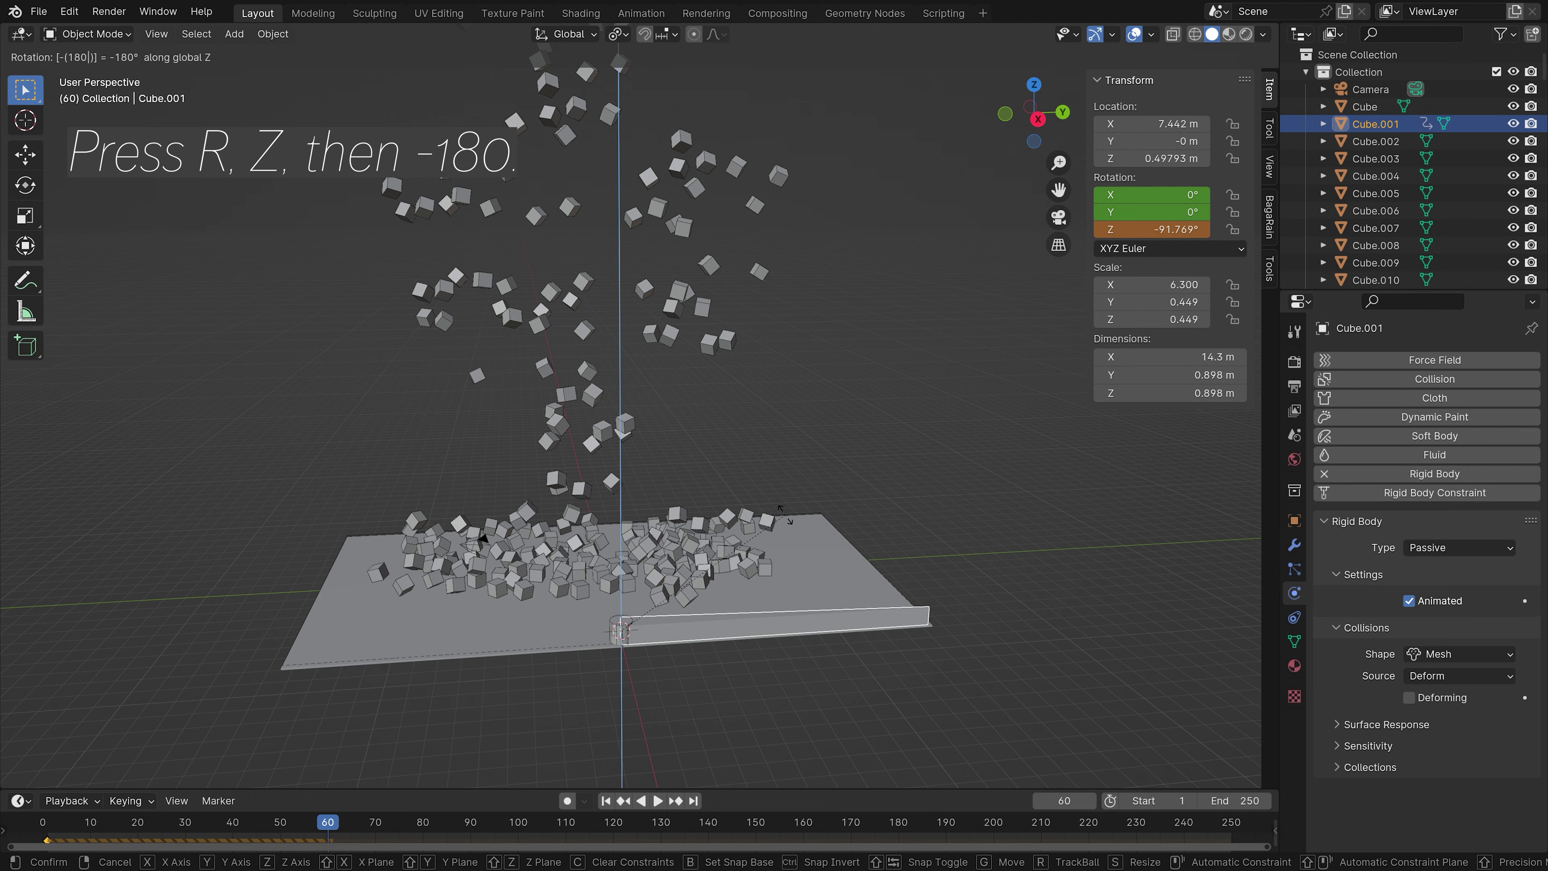
key("Return")
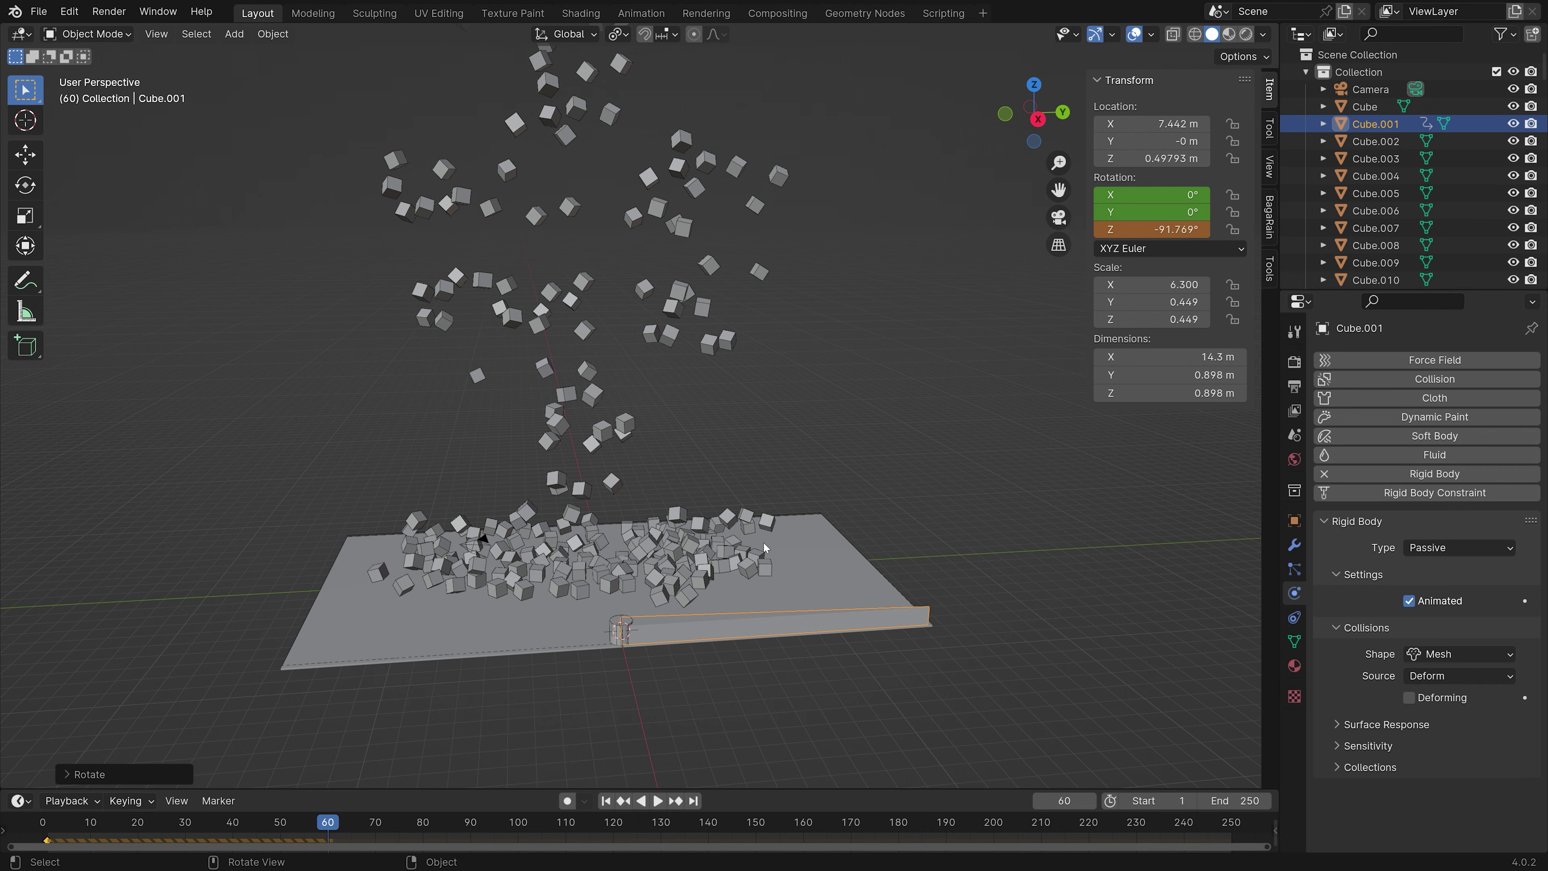
key("i")
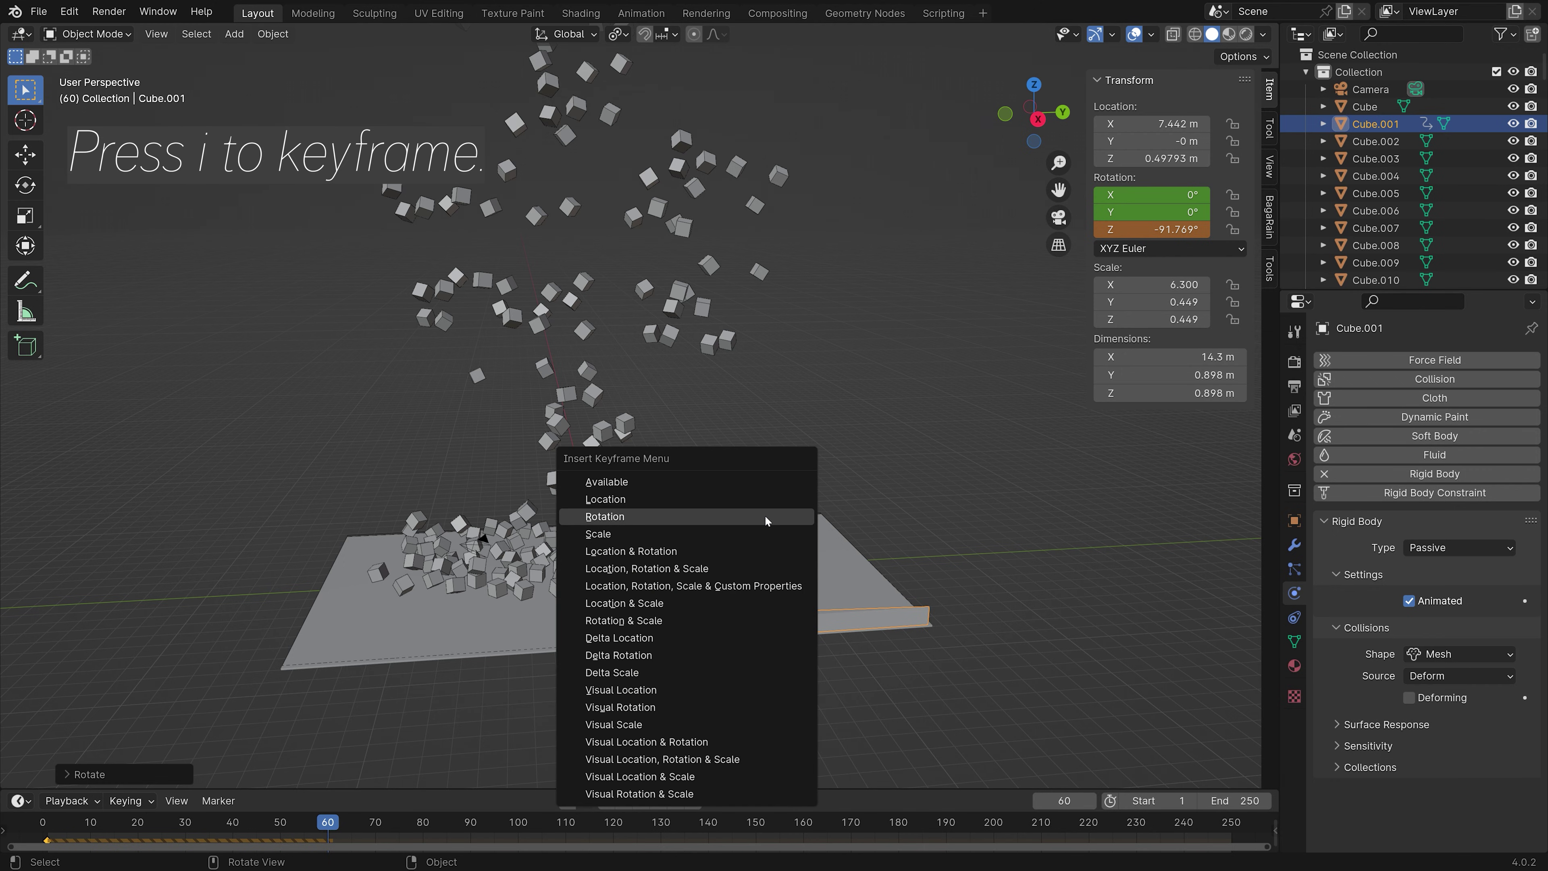
left_click(764, 516)
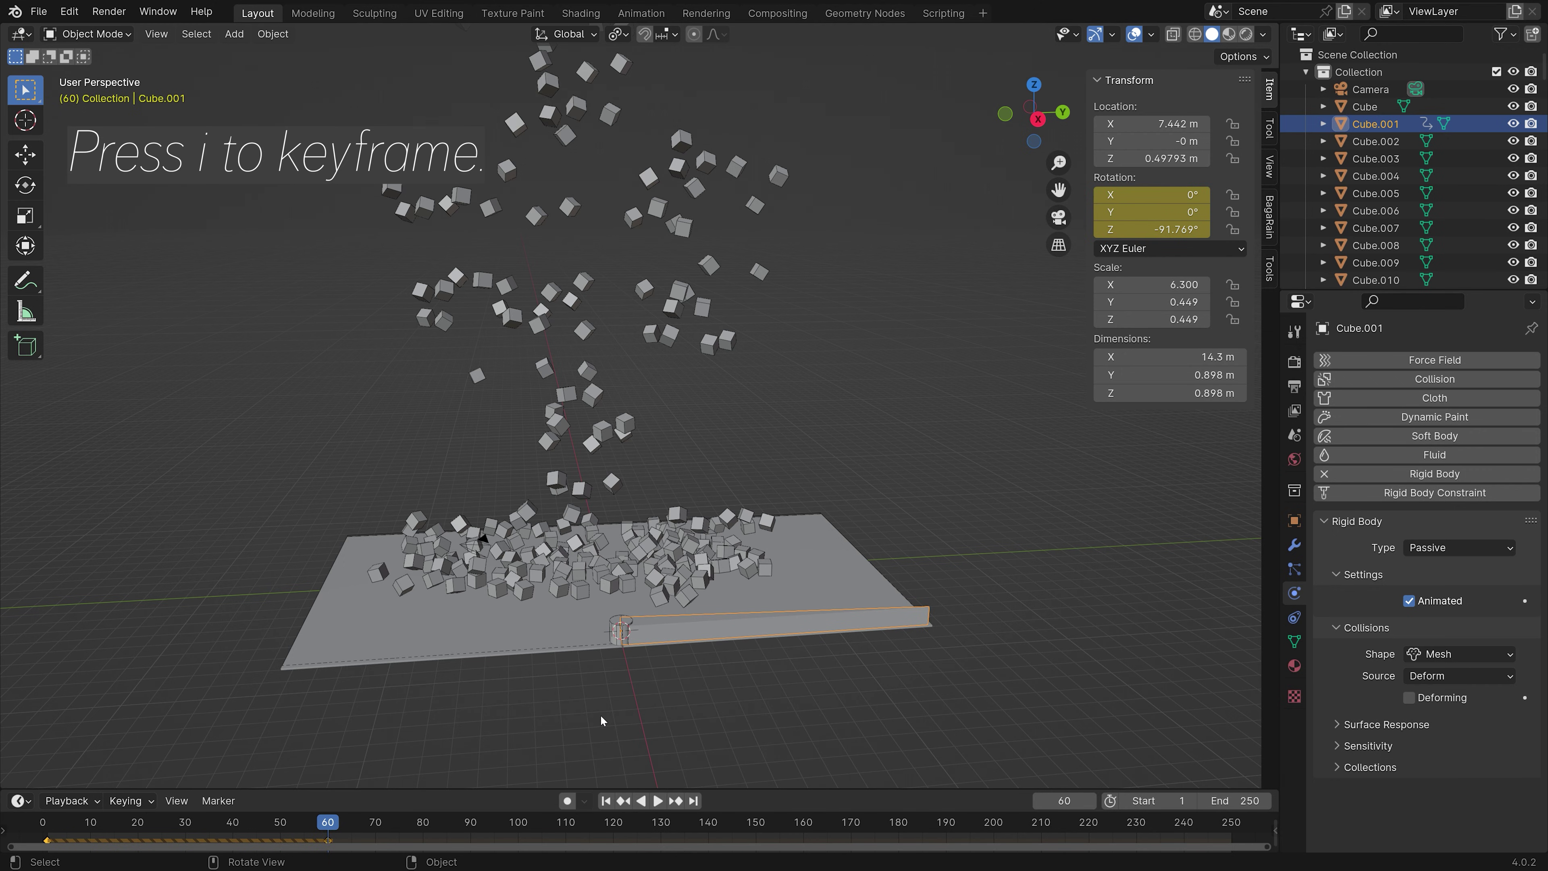
Step: At frame 120, rotate the bar 180° about Z and insert another rotation keyframe
left_click(1058, 801)
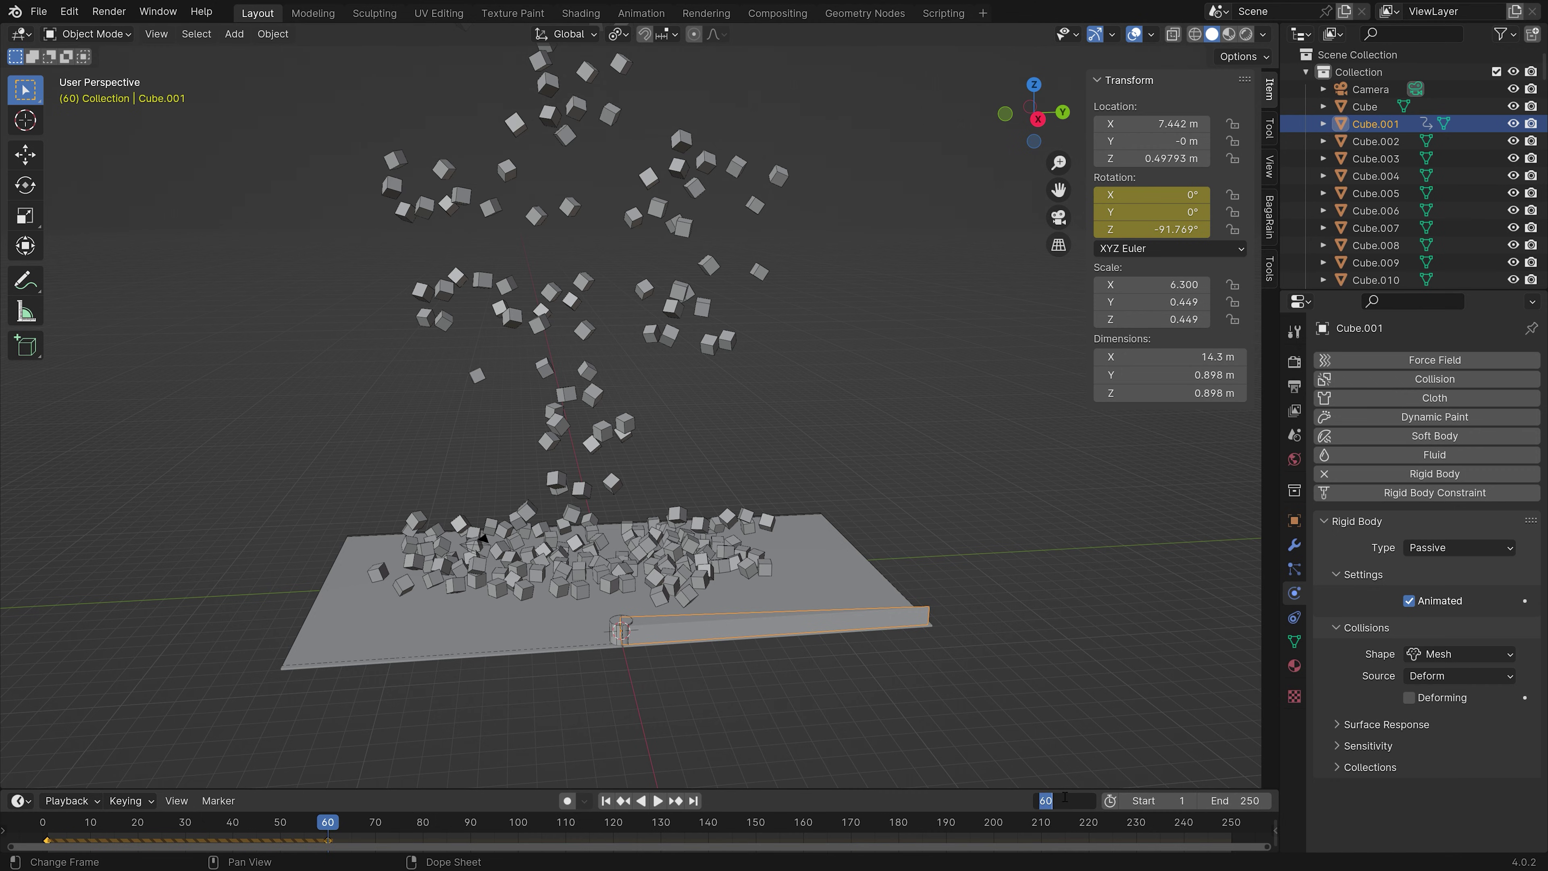
key("Return")
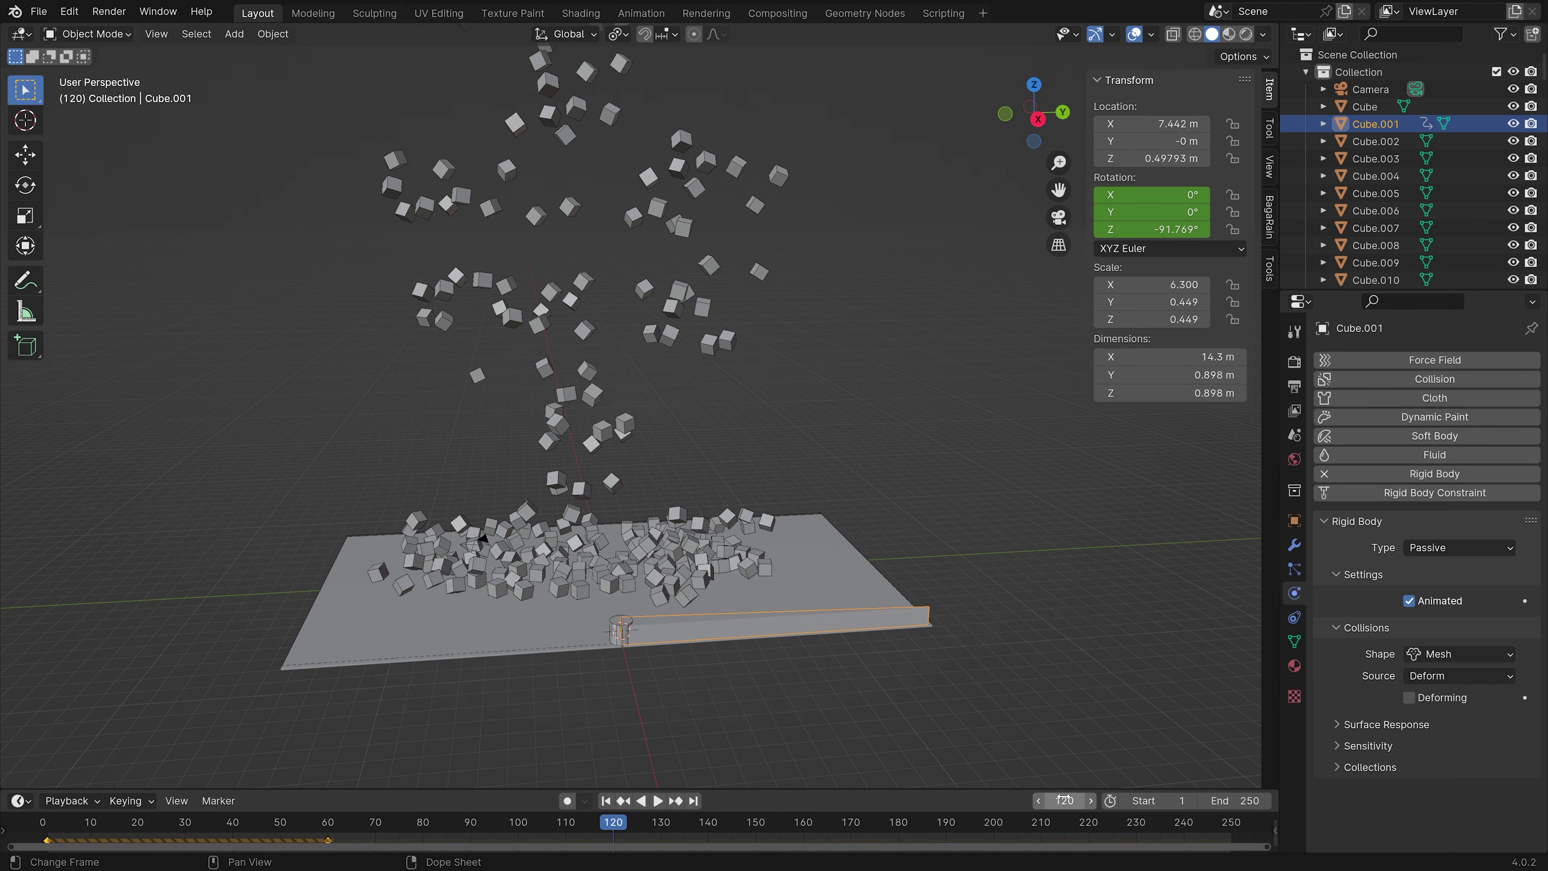
type("r")
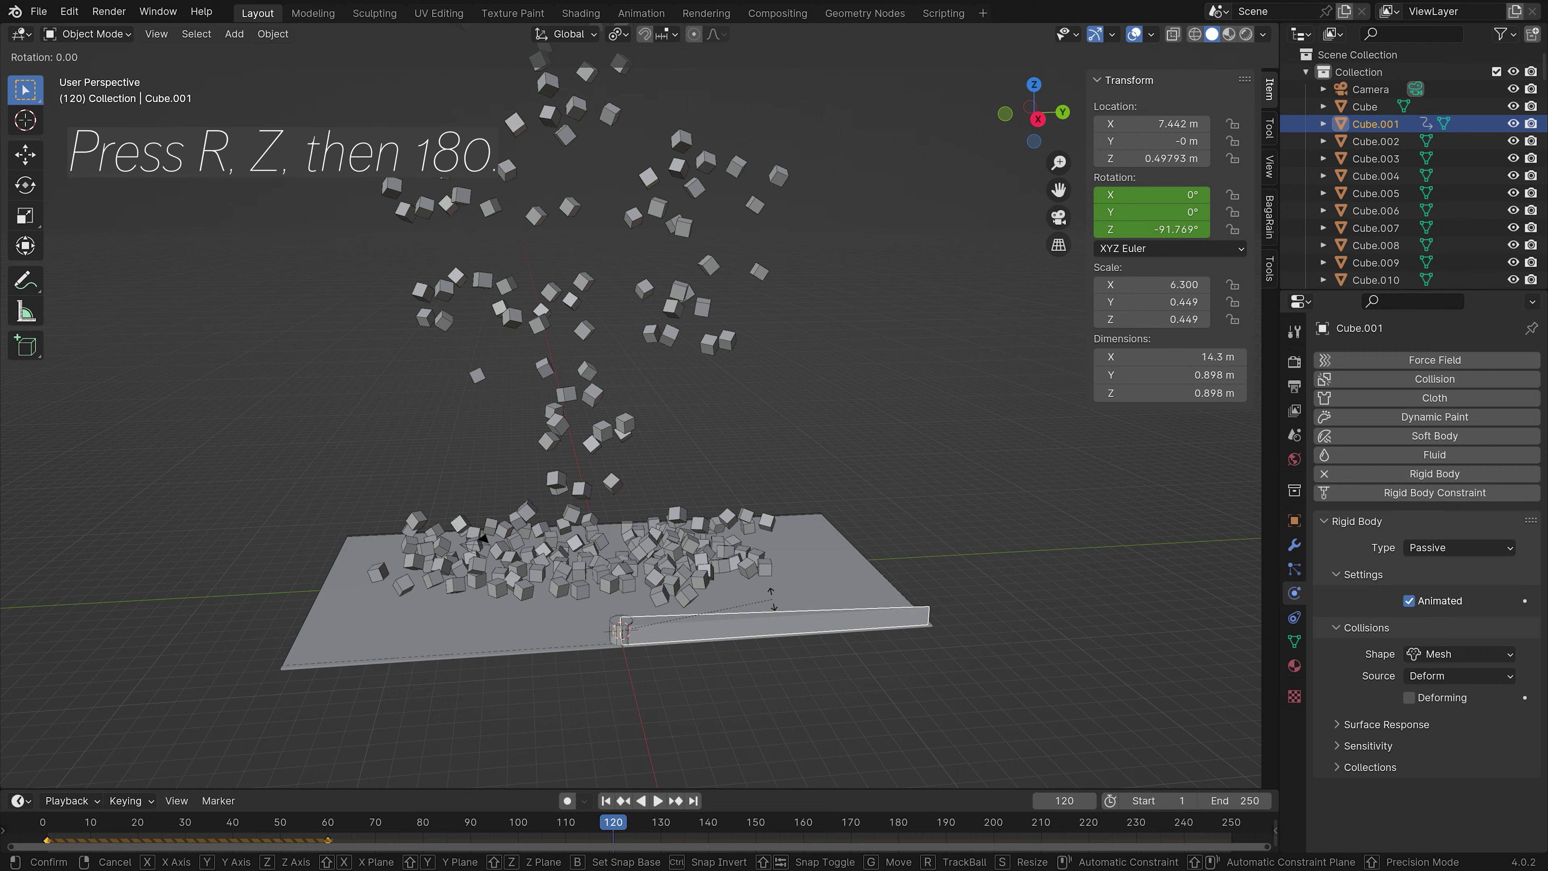
type("z")
type("180")
key("Return")
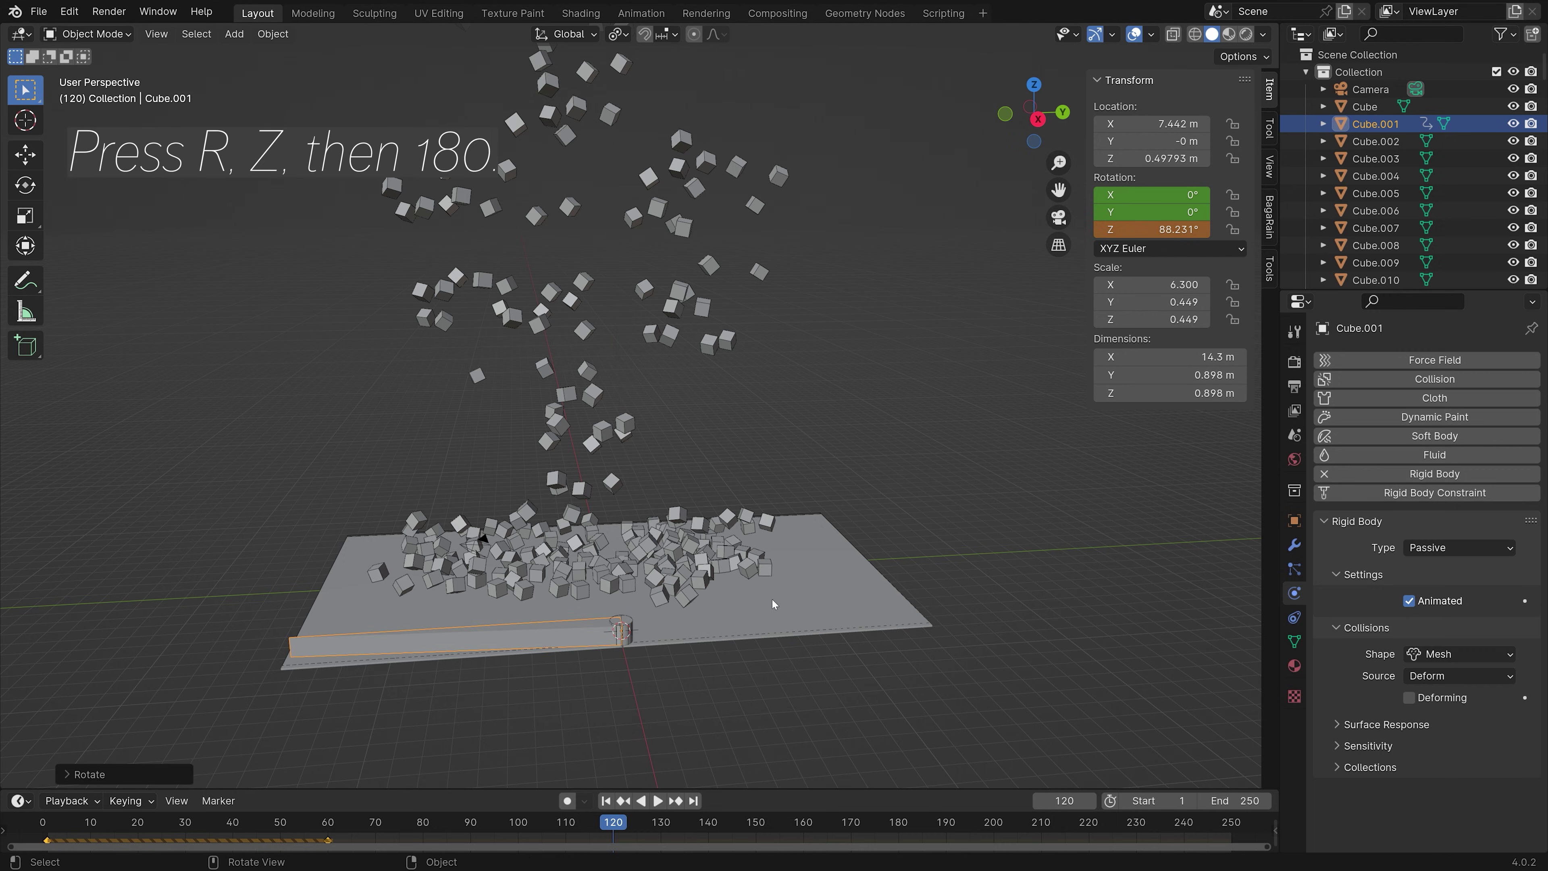
key("i")
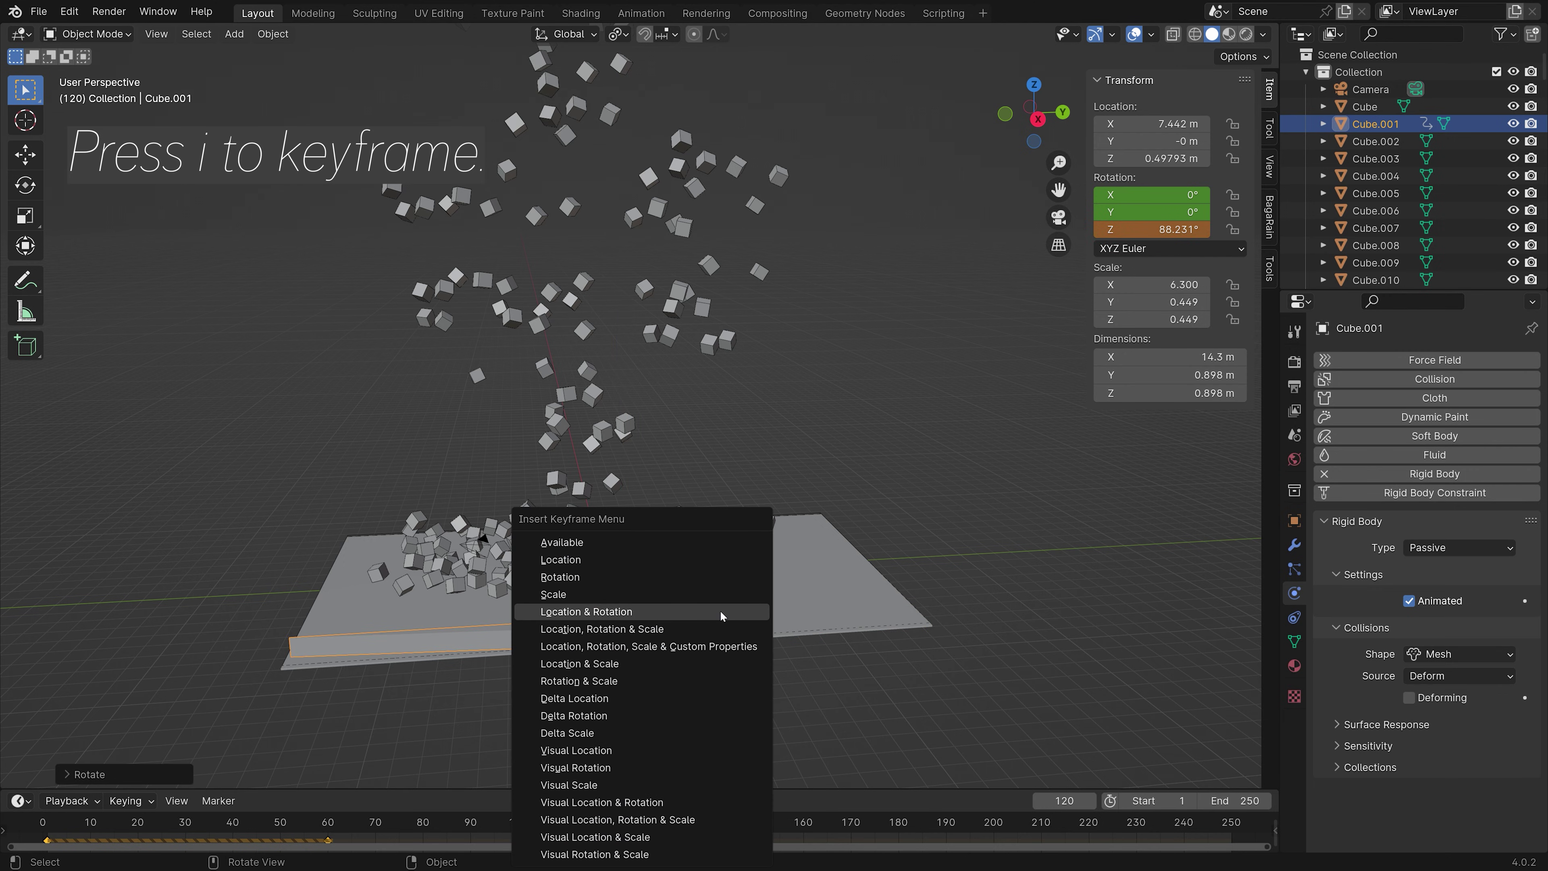
left_click(672, 577)
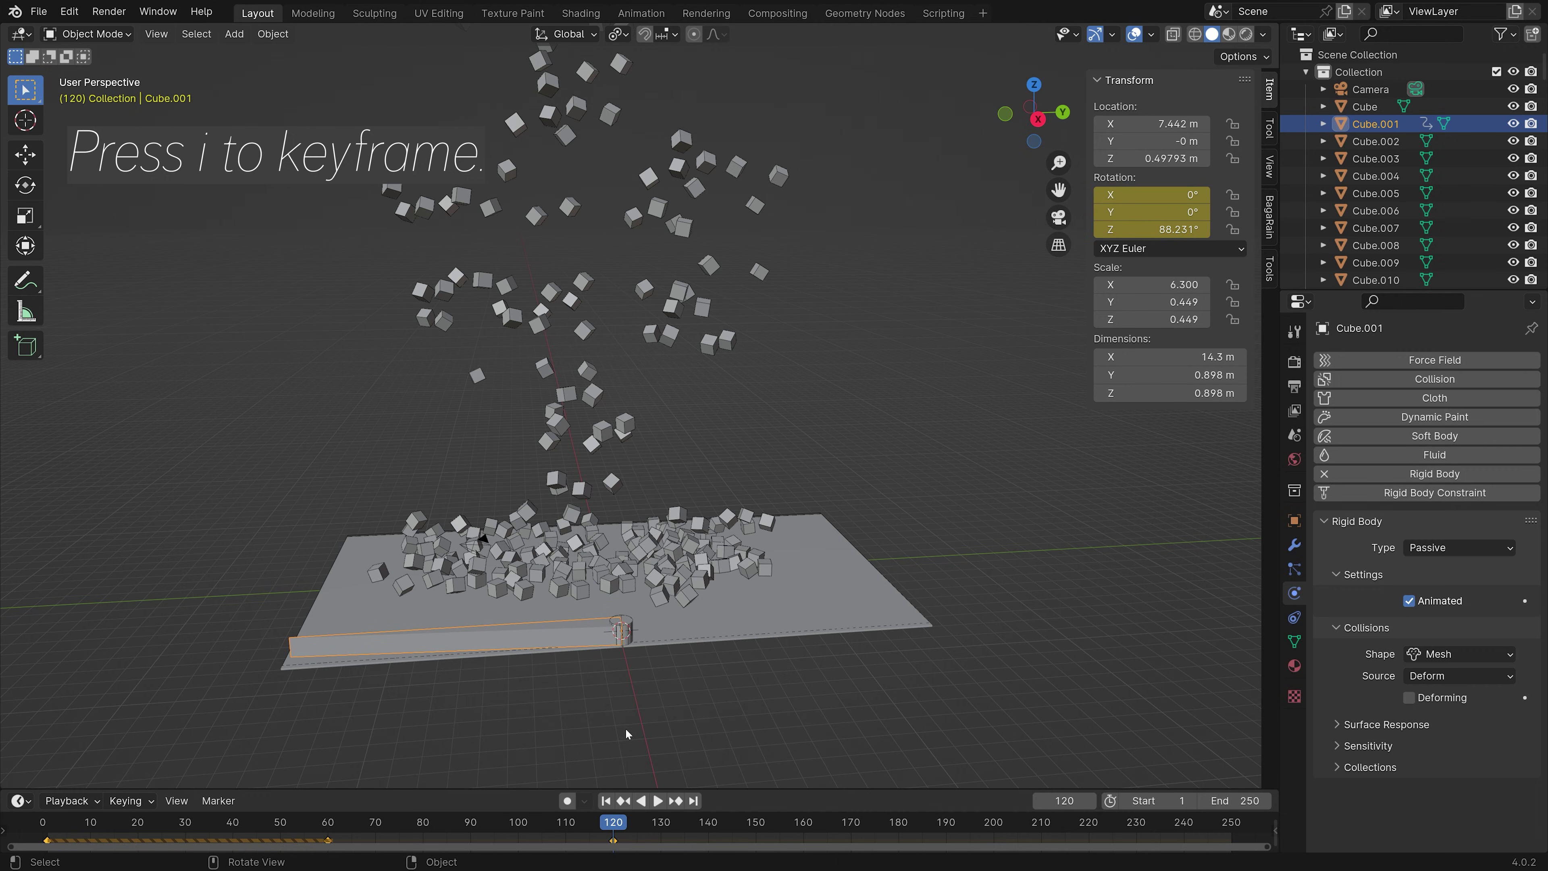
Step: Save the project as a new incremented file, tut4.blend
key("ctrl+shift+s")
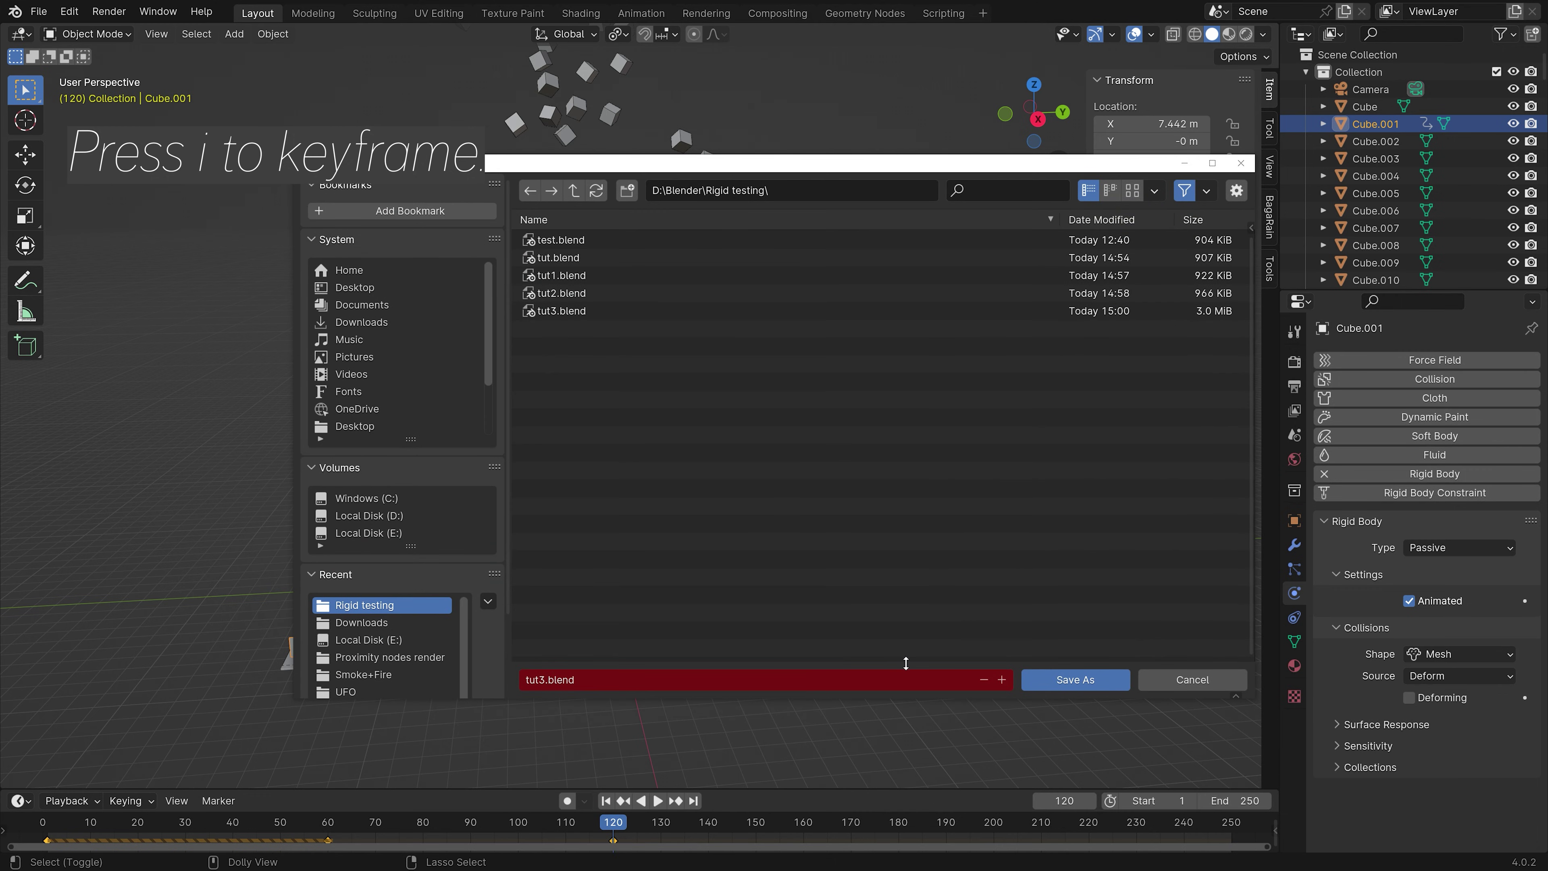
left_click(1002, 679)
left_click(1037, 681)
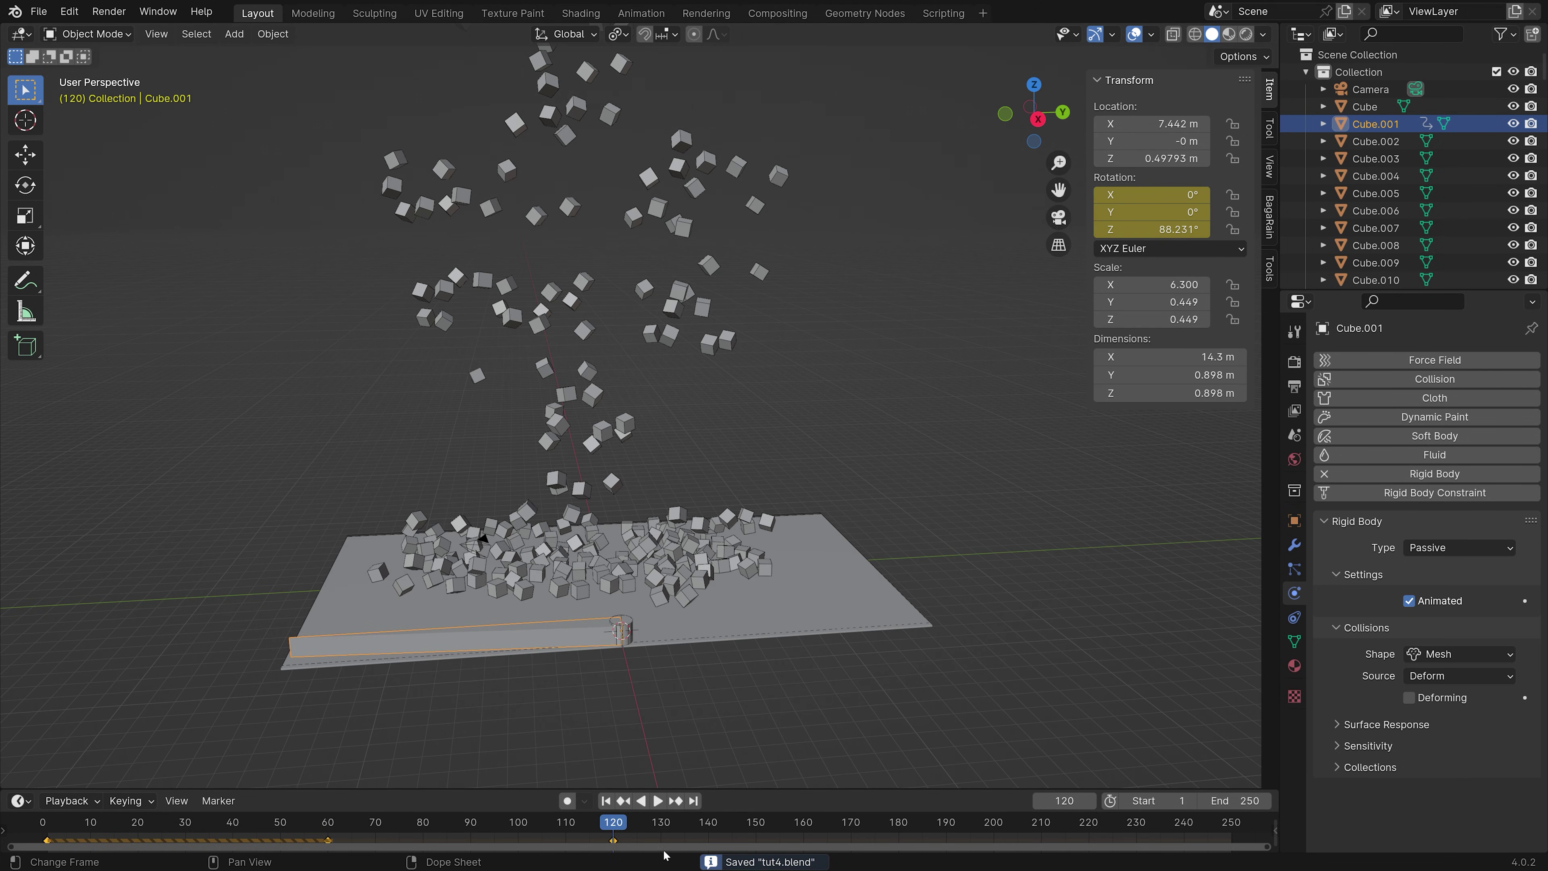
Step: Scrub past the last keyframe to frame 131, split the 3D viewport vertically and make the second area a Graph Editor
left_click_drag(615, 819, 652, 821)
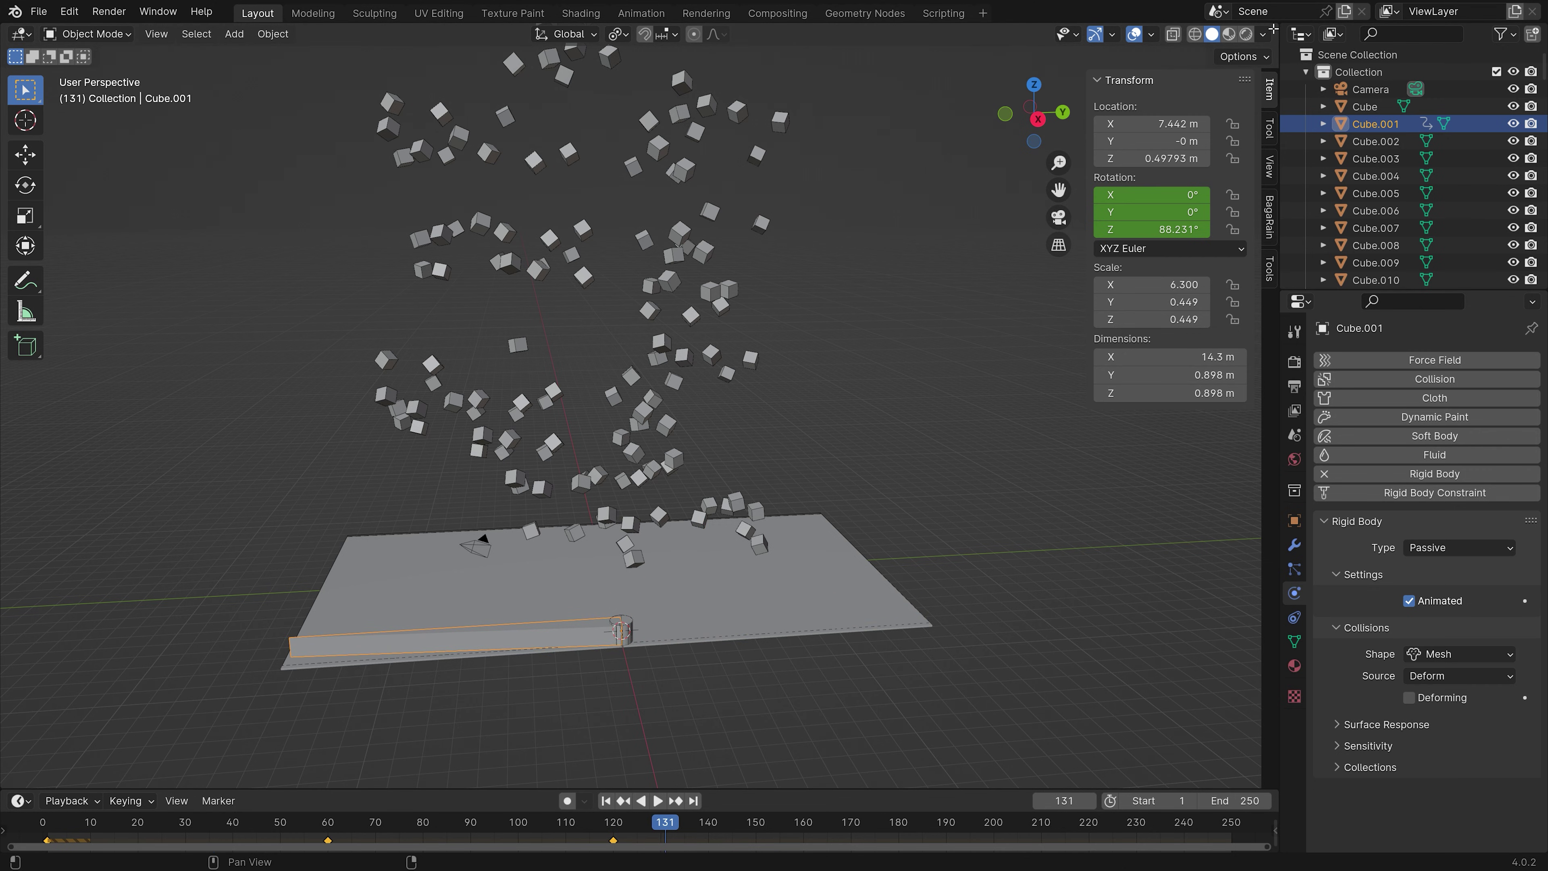
left_click_drag(1273, 28, 649, 226)
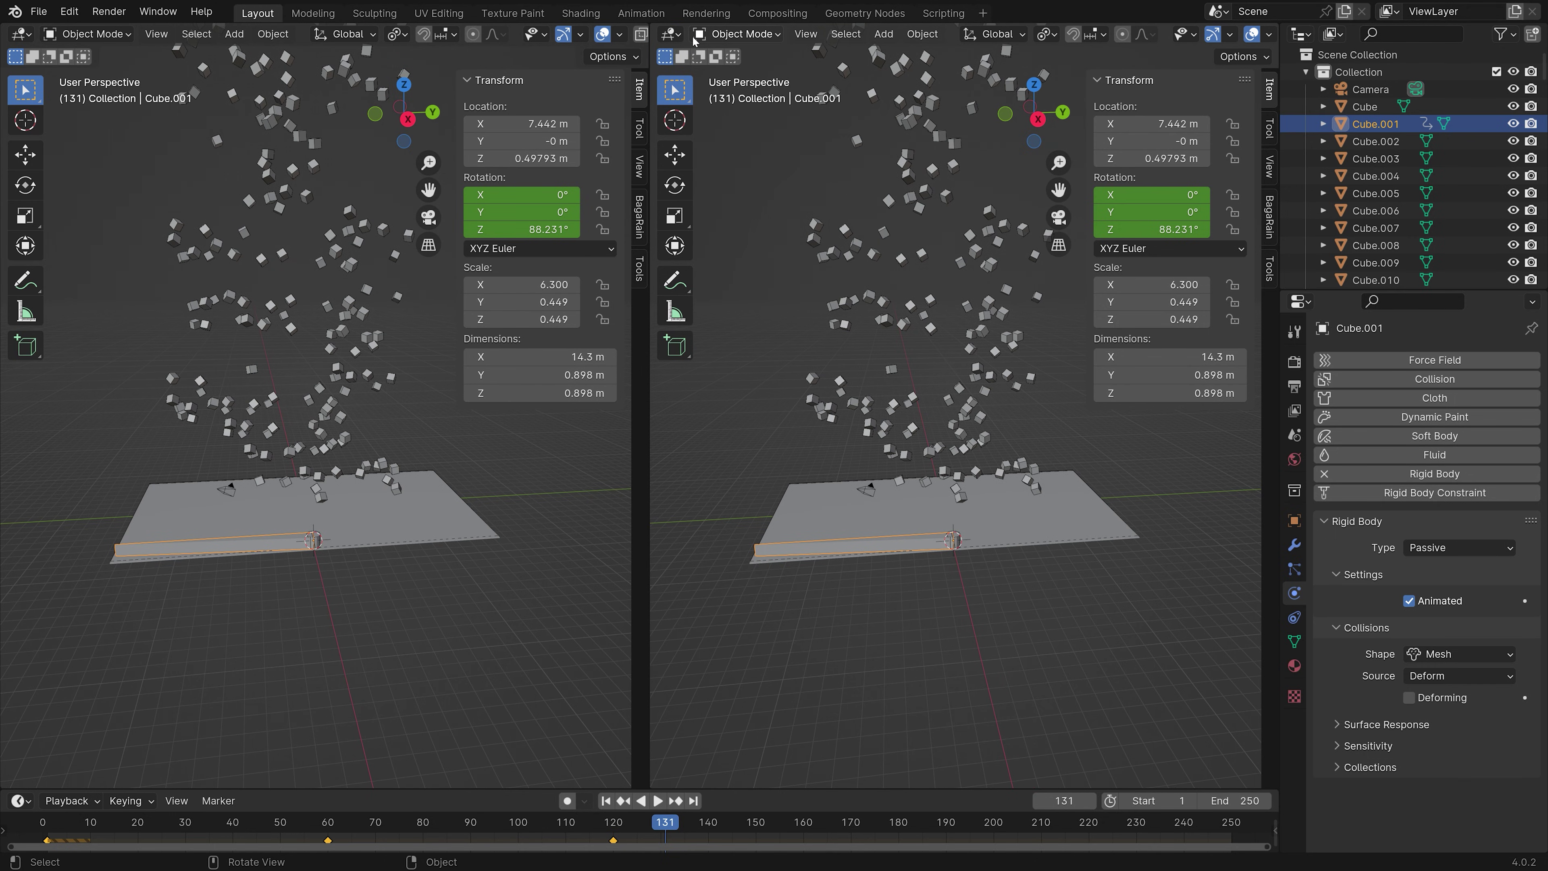
left_click(669, 35)
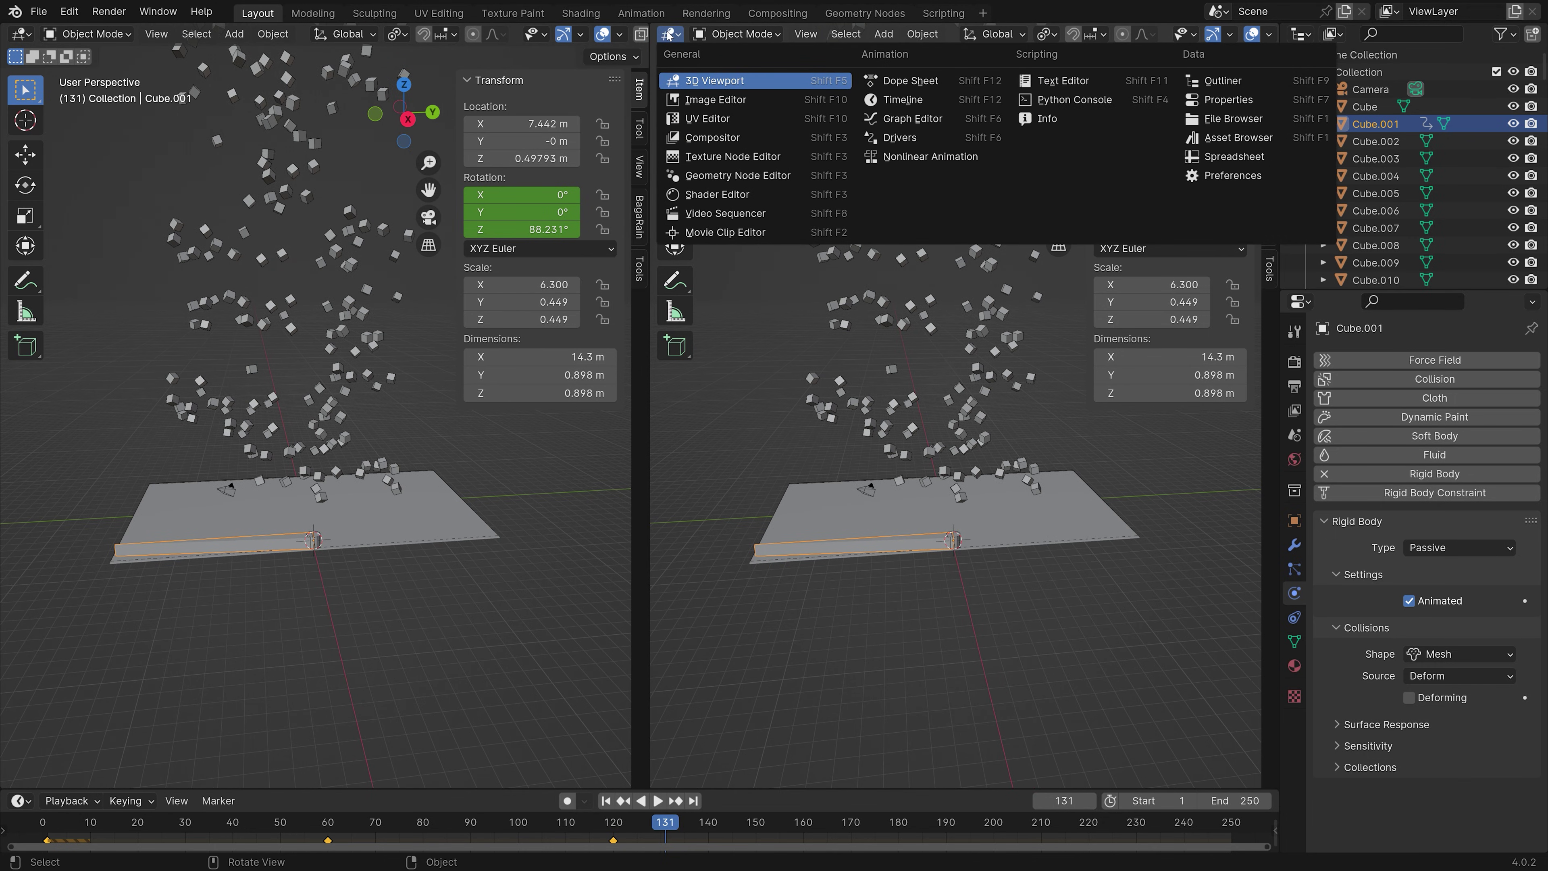
left_click(911, 119)
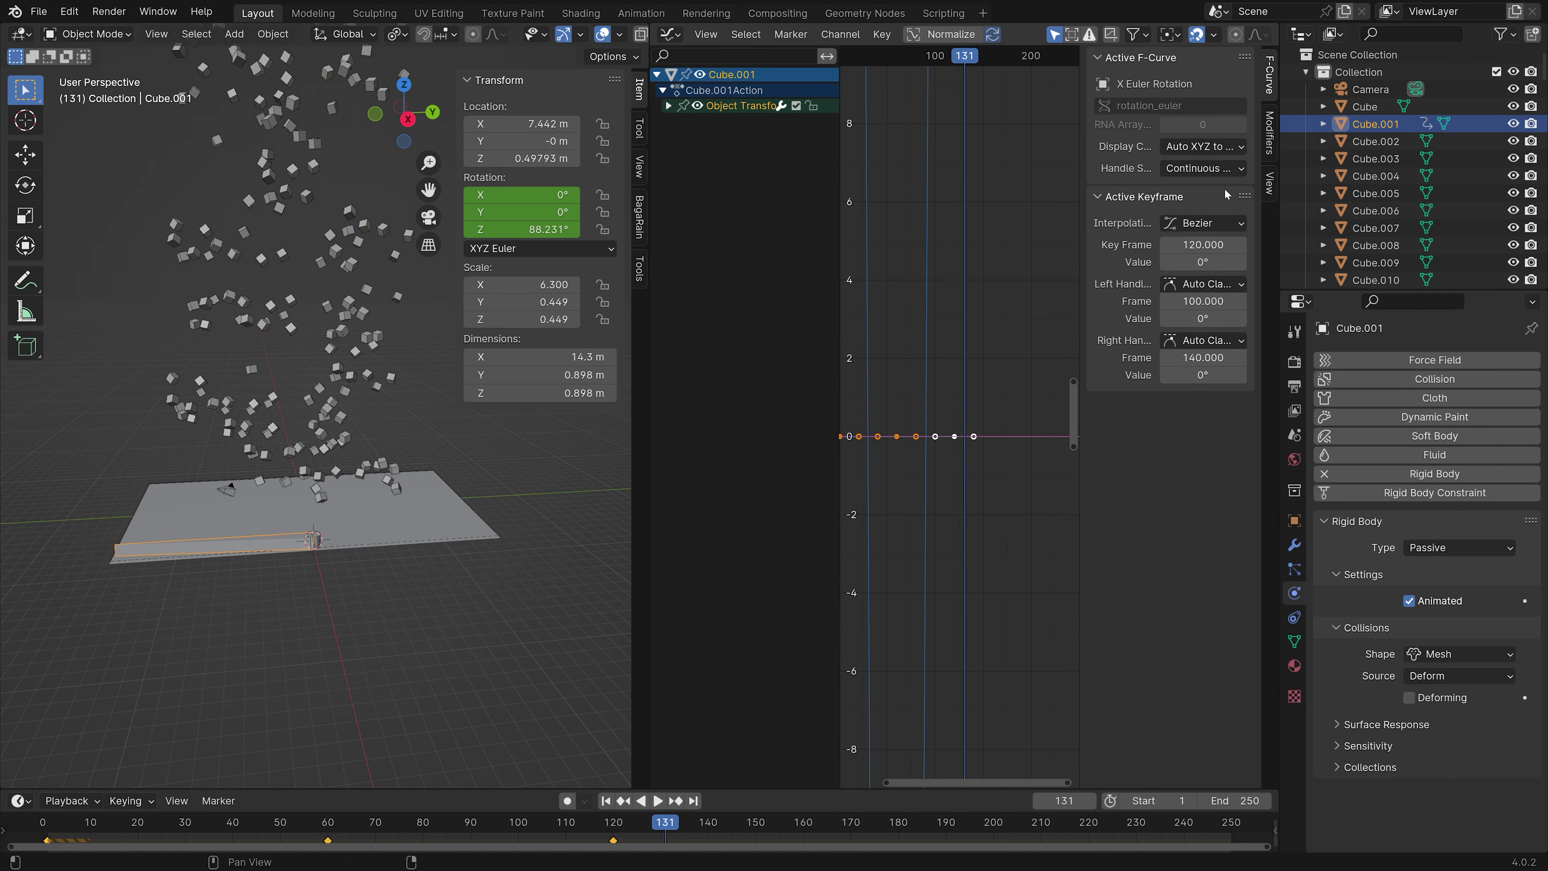
Step: Add a Cycles modifier to the bar's rotation curves and inspect the repeated motion in the graph
left_click(1269, 143)
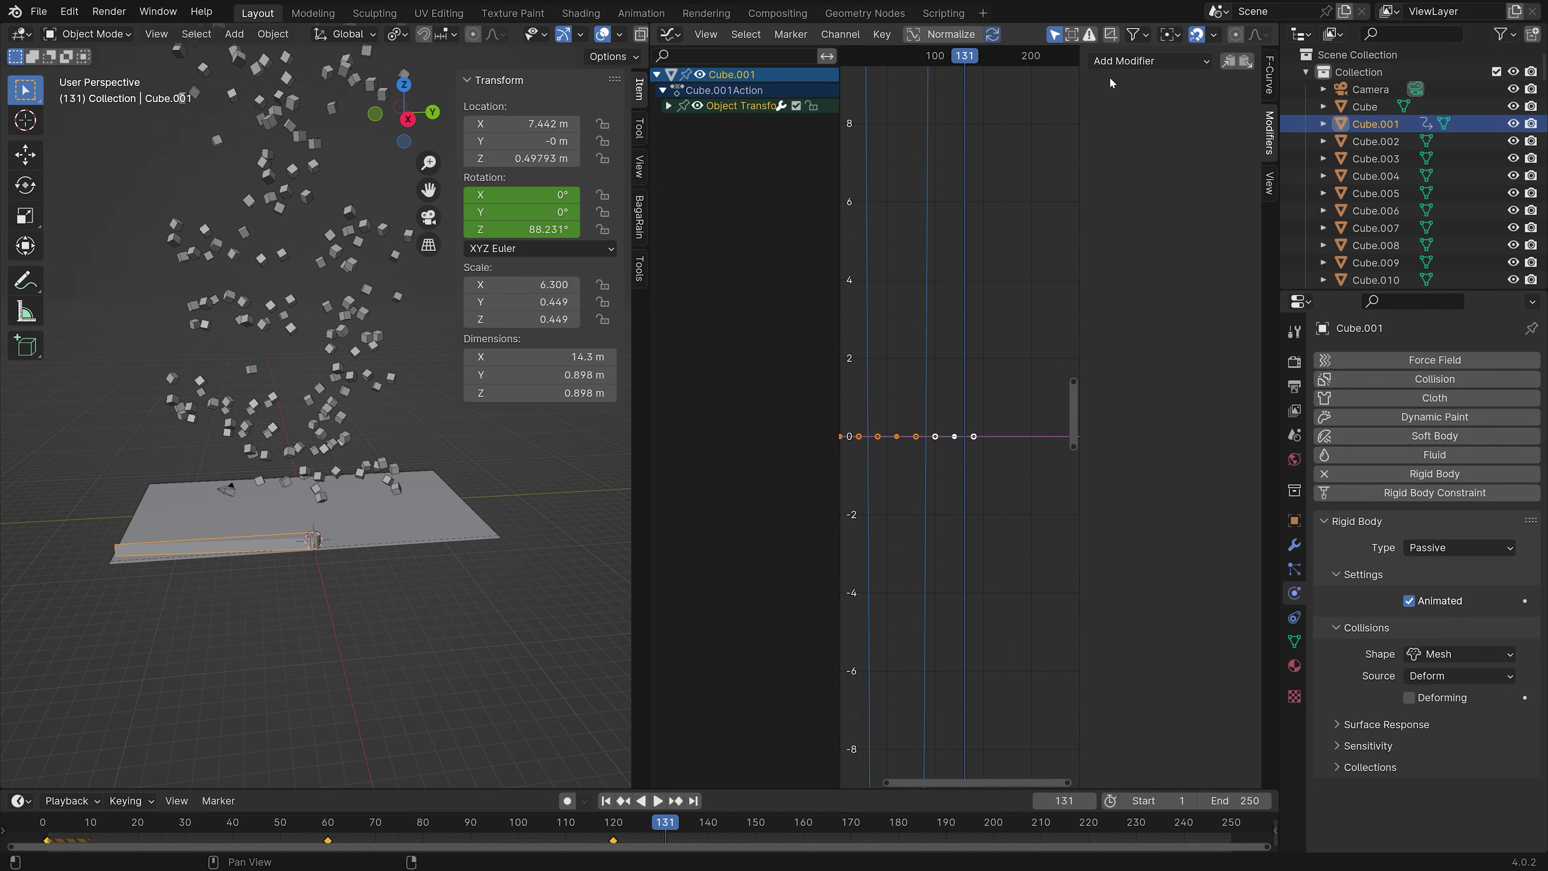
left_click(1117, 62)
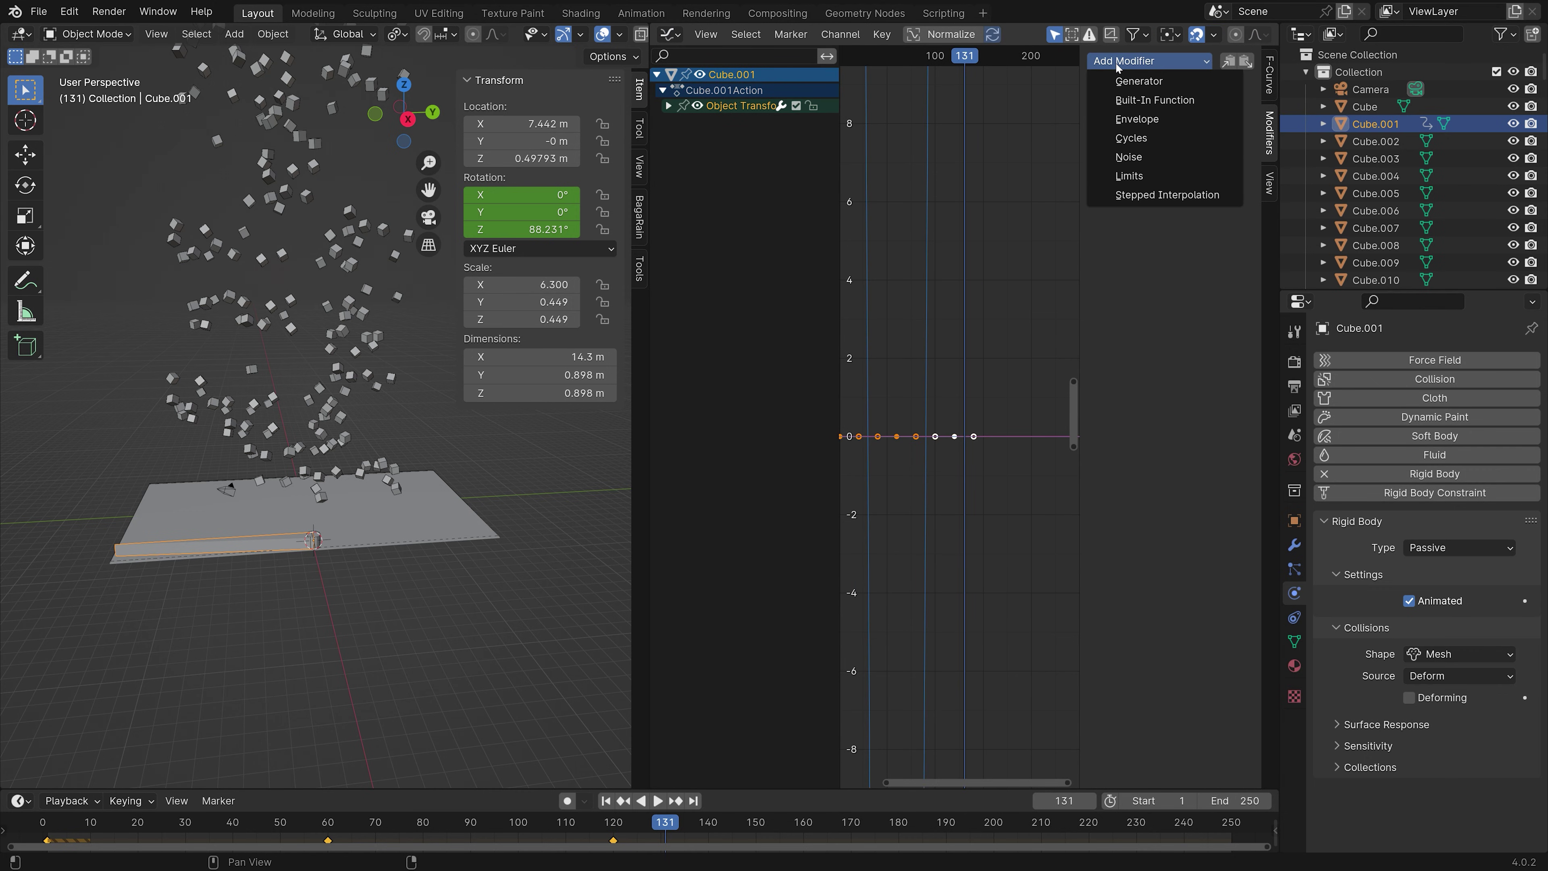
left_click(1137, 137)
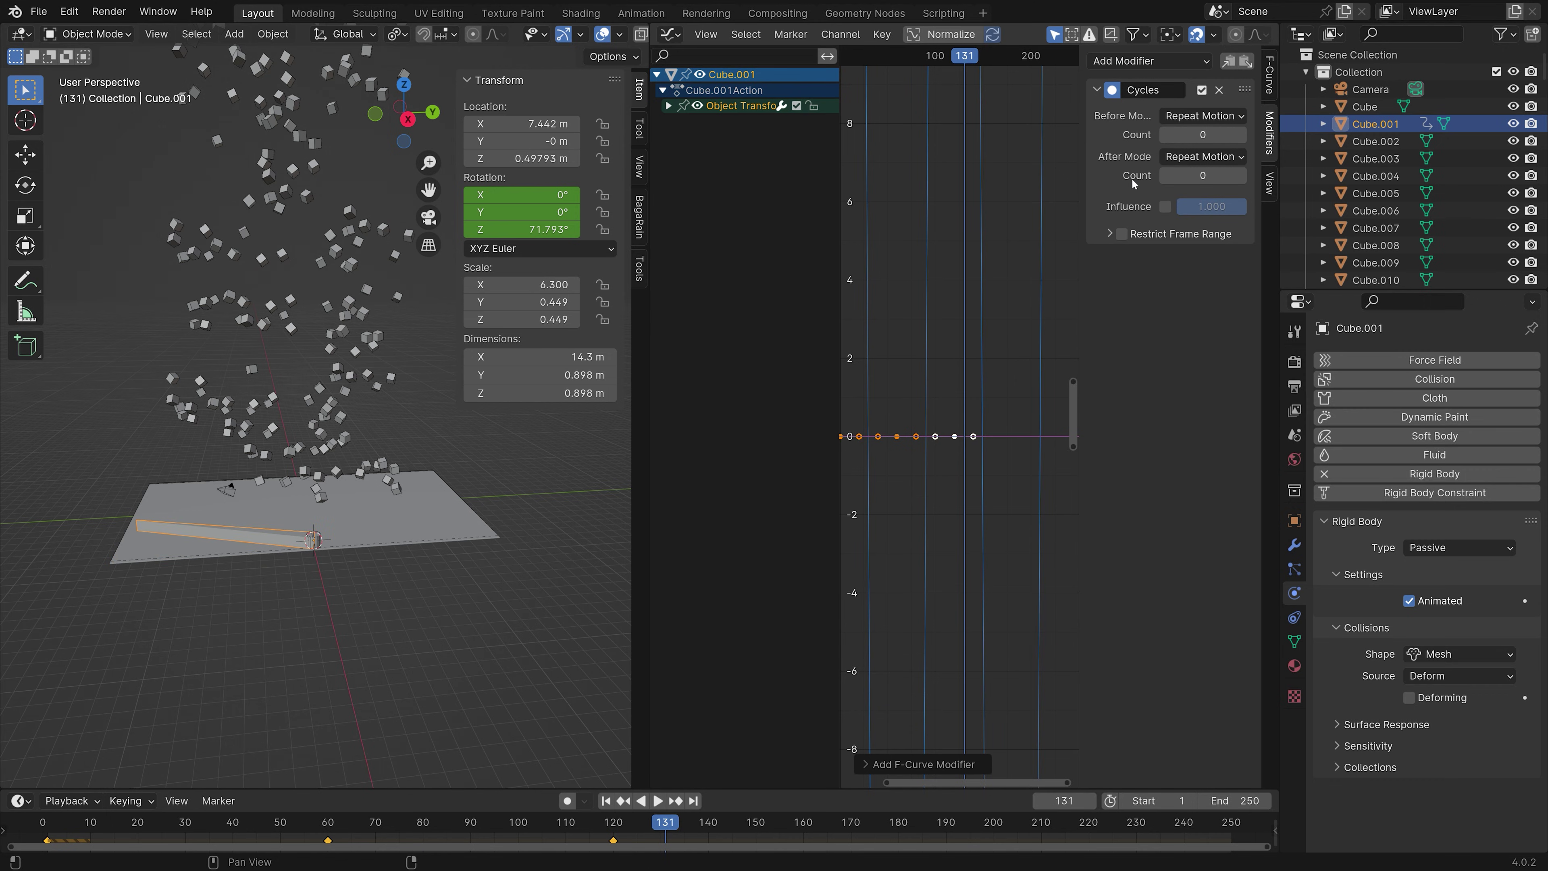
scroll(1028, 387, "down", 8)
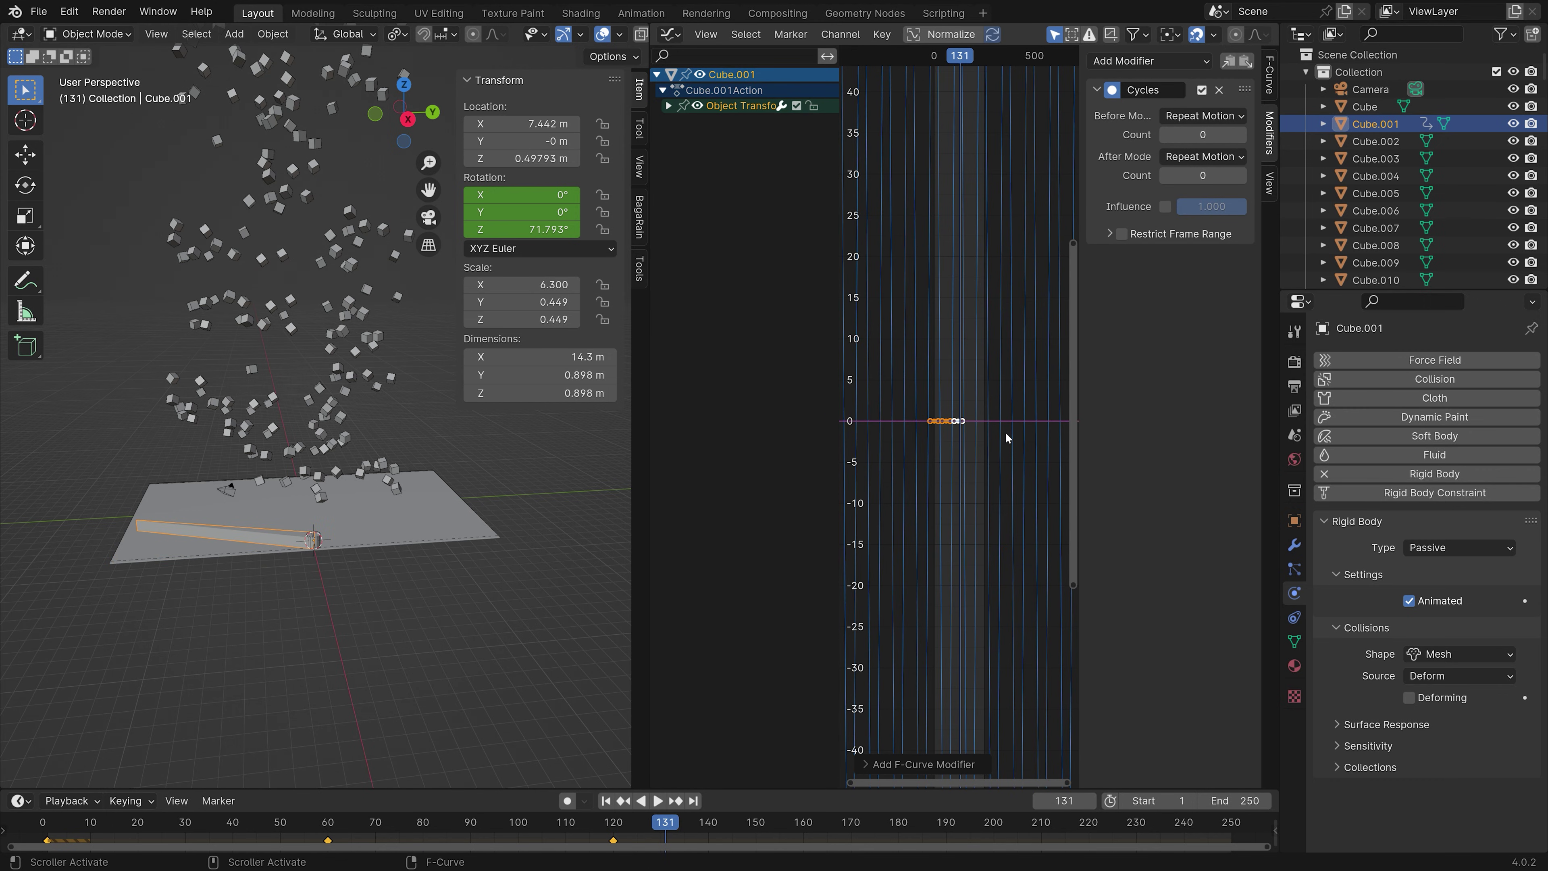
scroll(1005, 432, "up", 3)
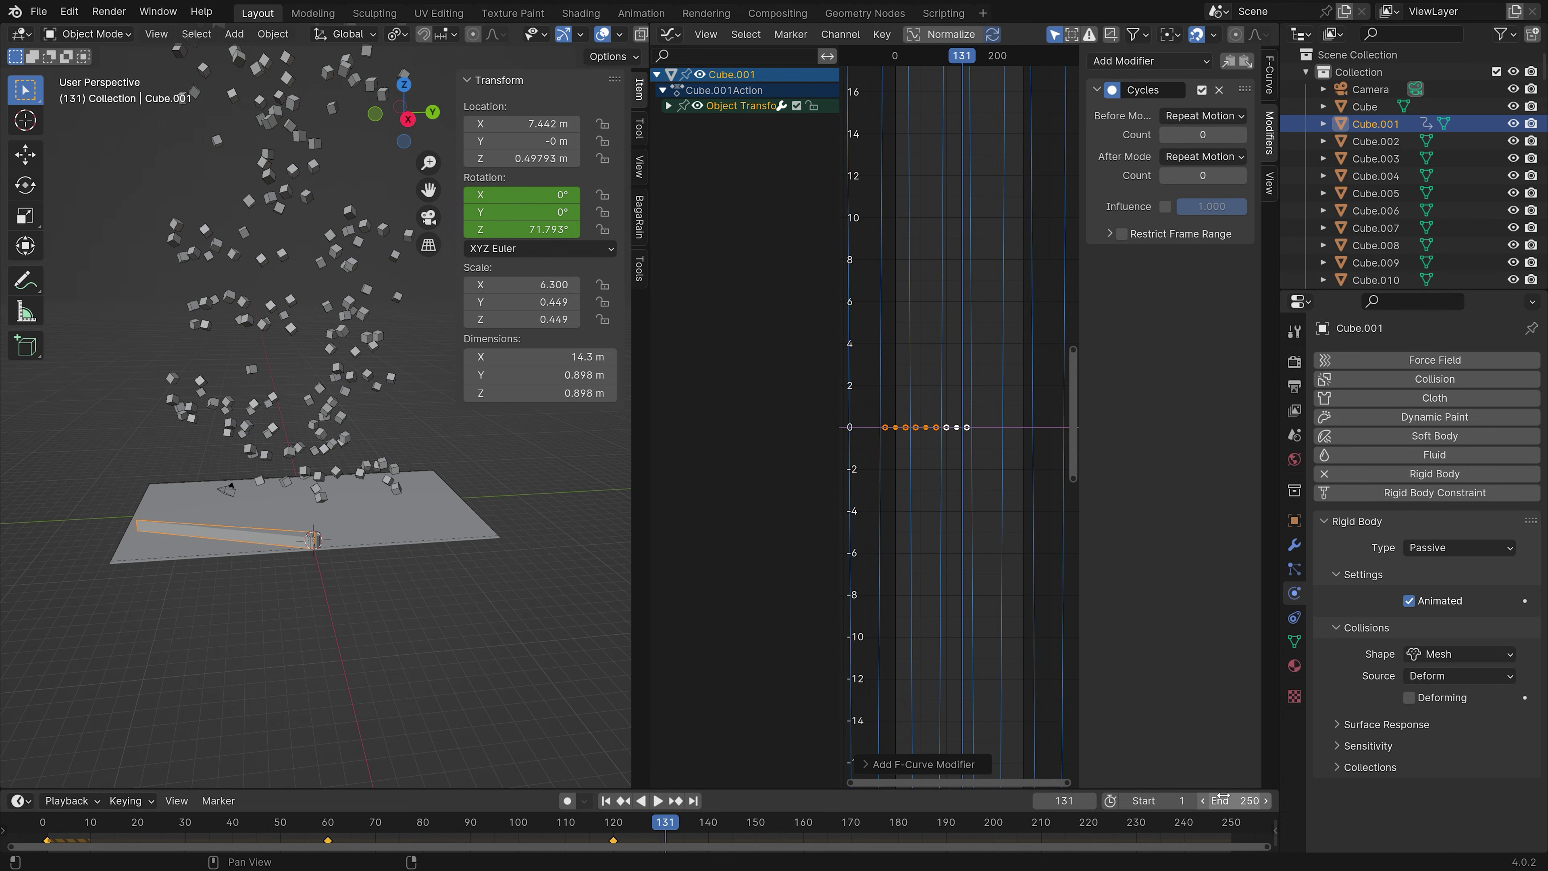
Step: Extend the scene's end frame and the Rigid Body World cache end to frame 500
key("Return")
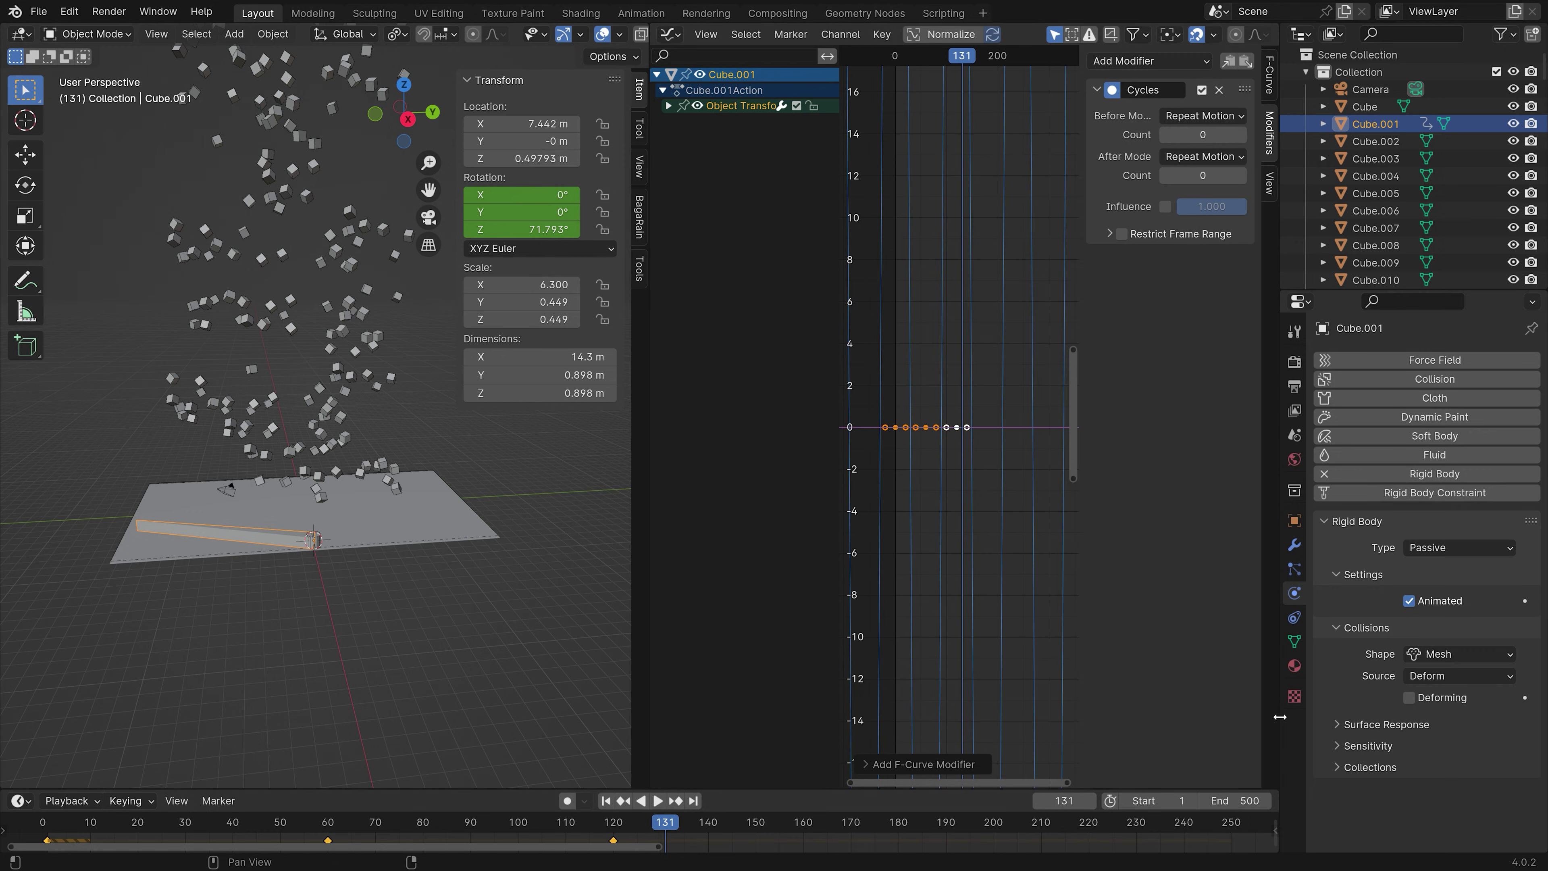
left_click(1294, 436)
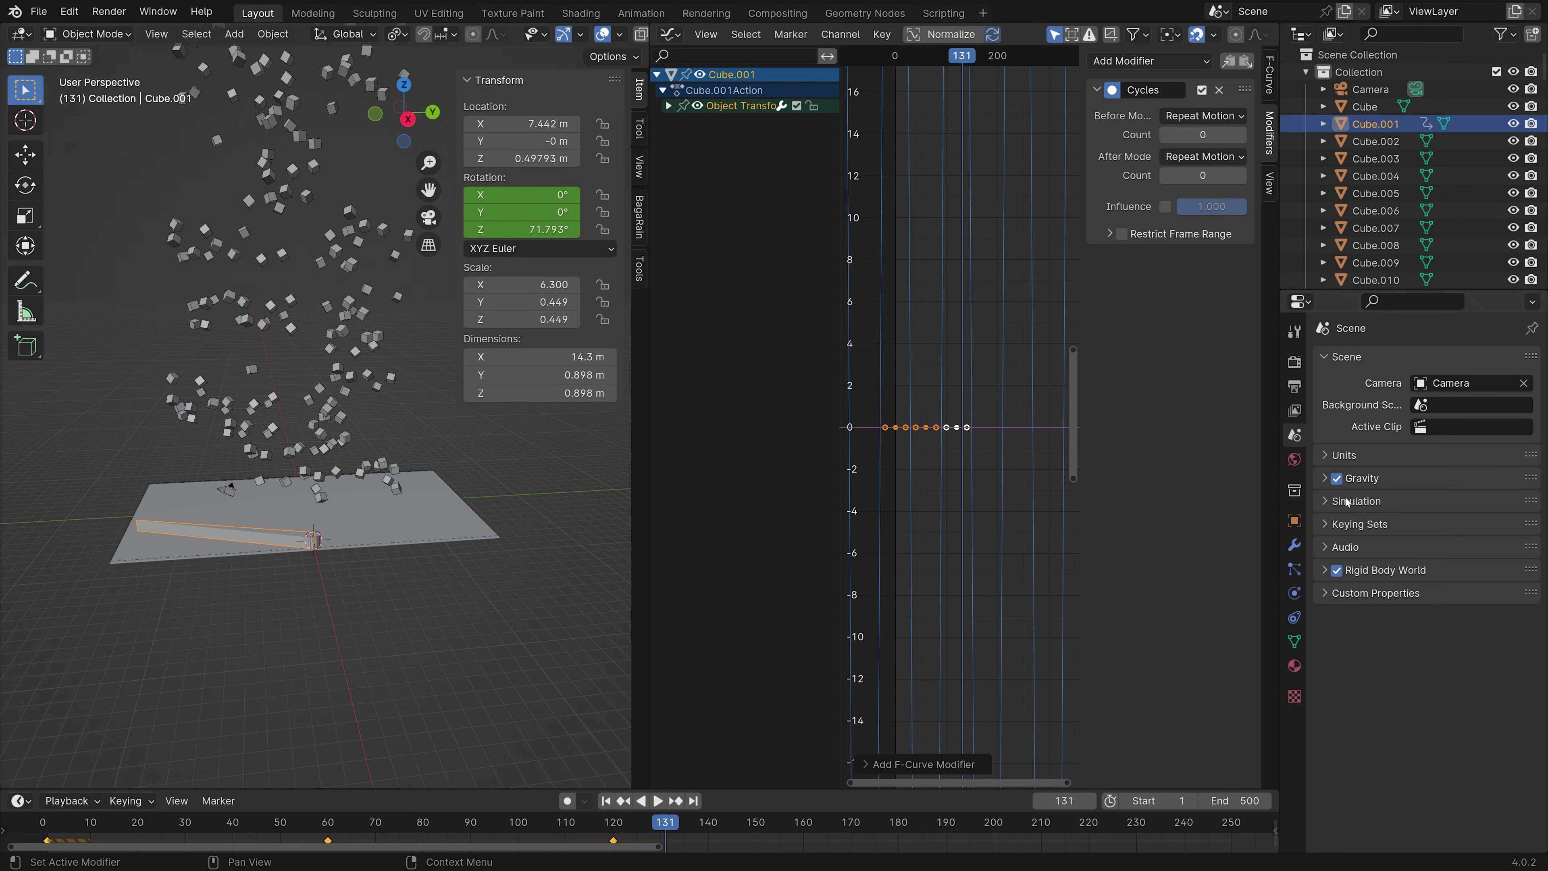
left_click(1323, 570)
left_click(1351, 772)
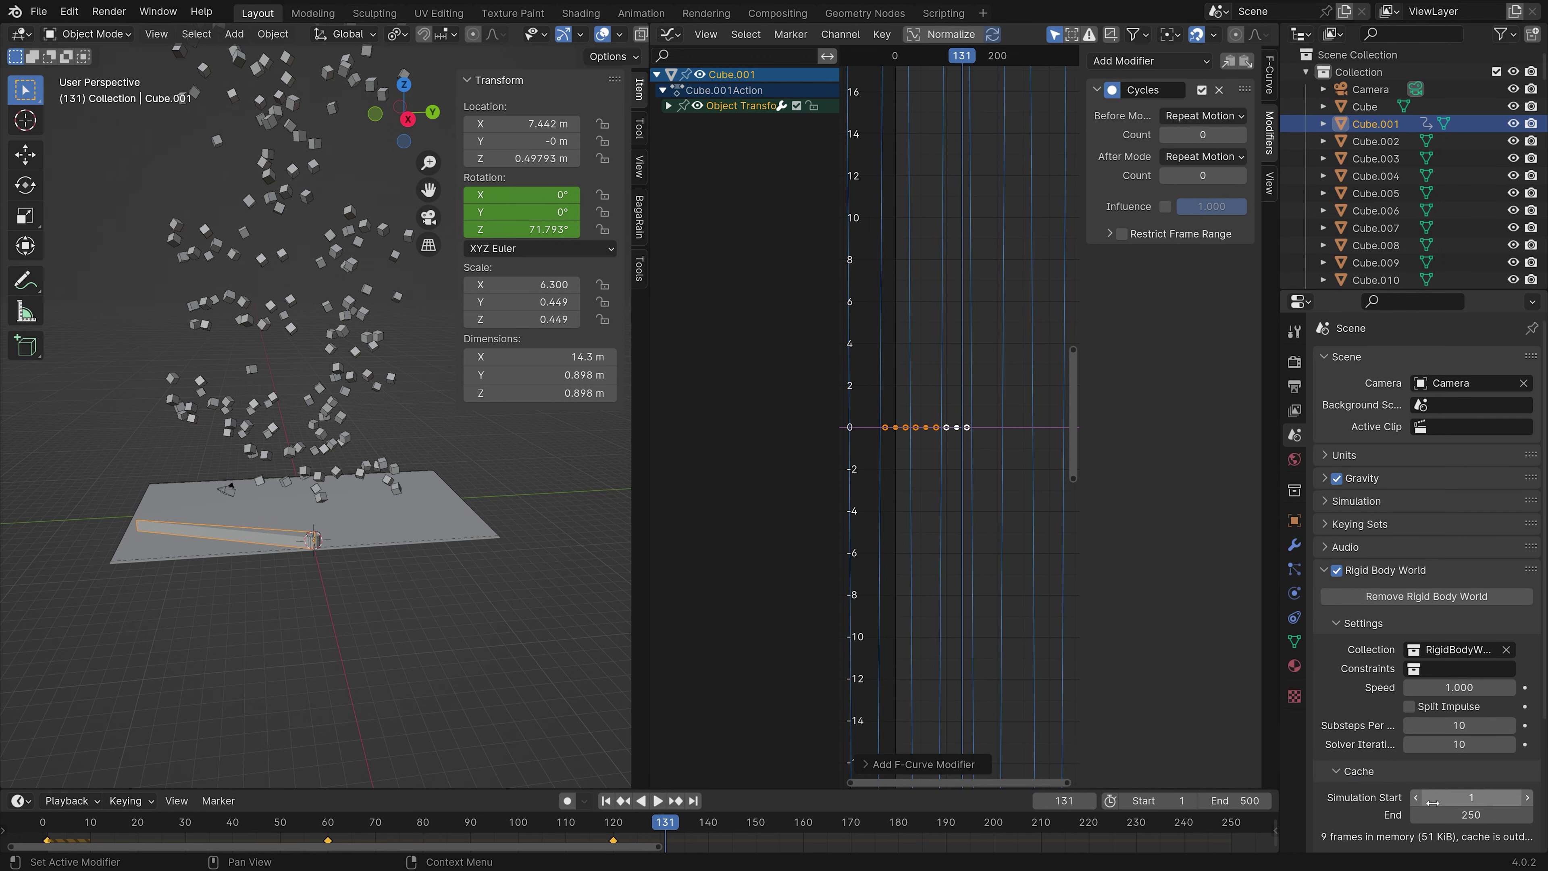
left_click(1457, 816)
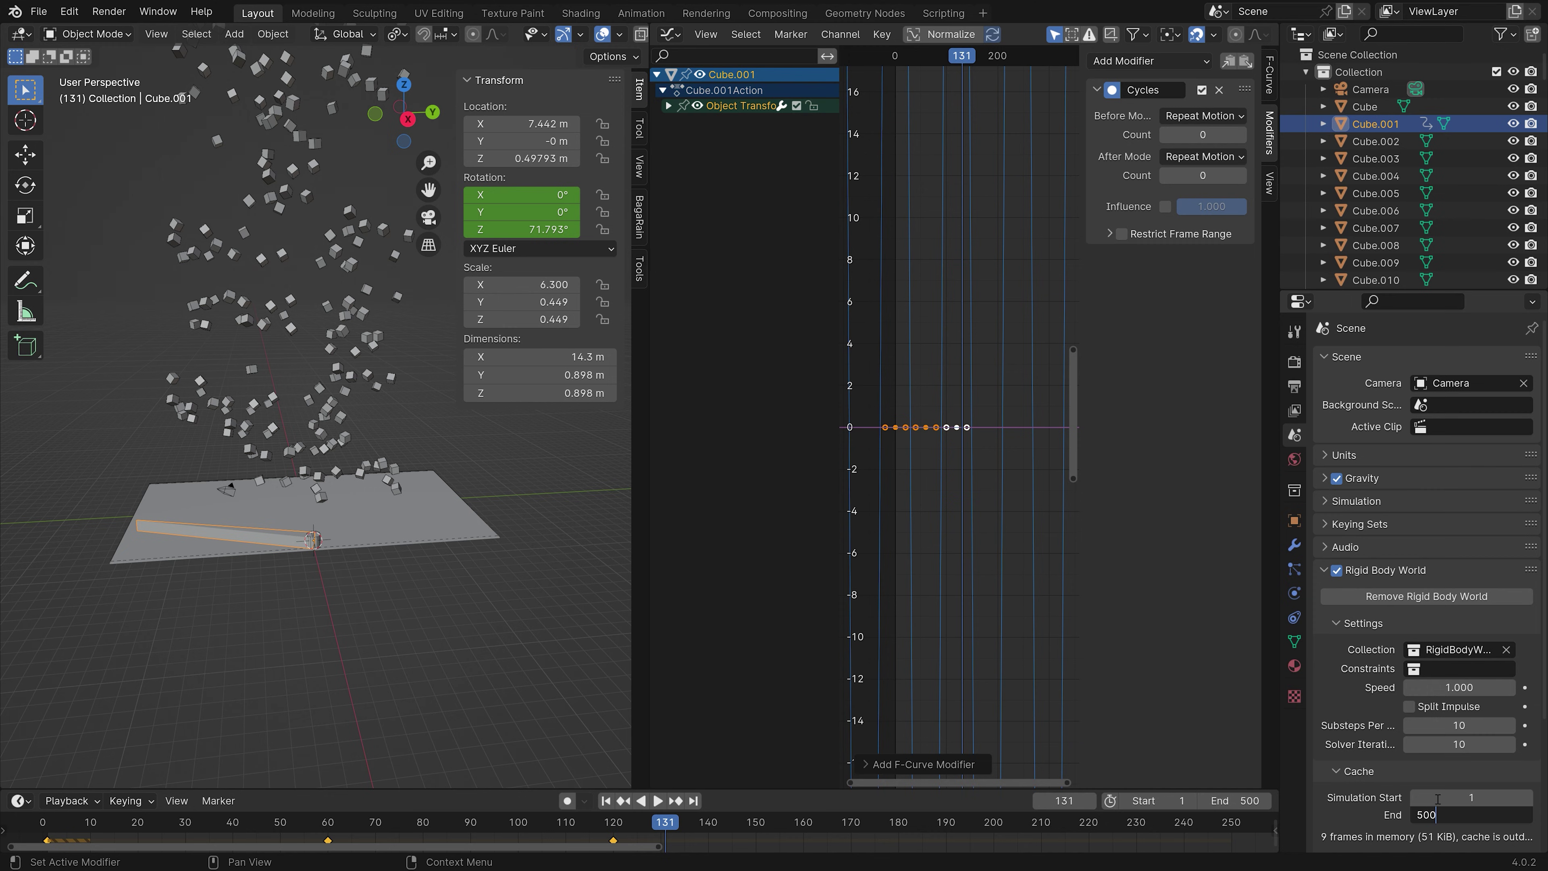
key("Return")
Step: Bring the extended frame range into view, play the simulation past frame 300 and return to the start
scroll(1207, 831, "up", 8)
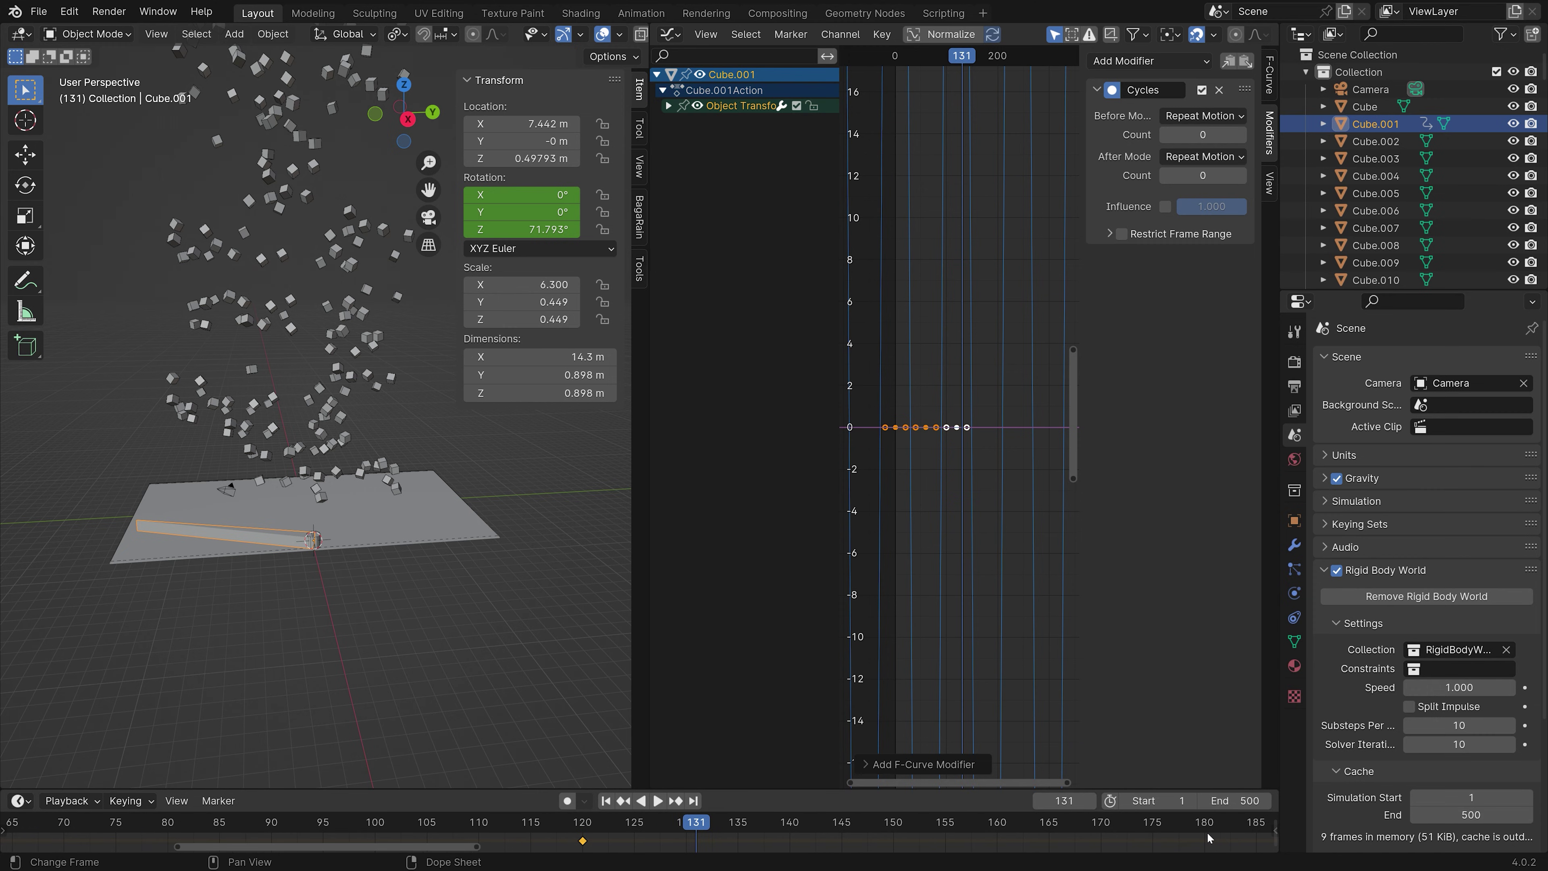
scroll(1201, 836, "down", 15)
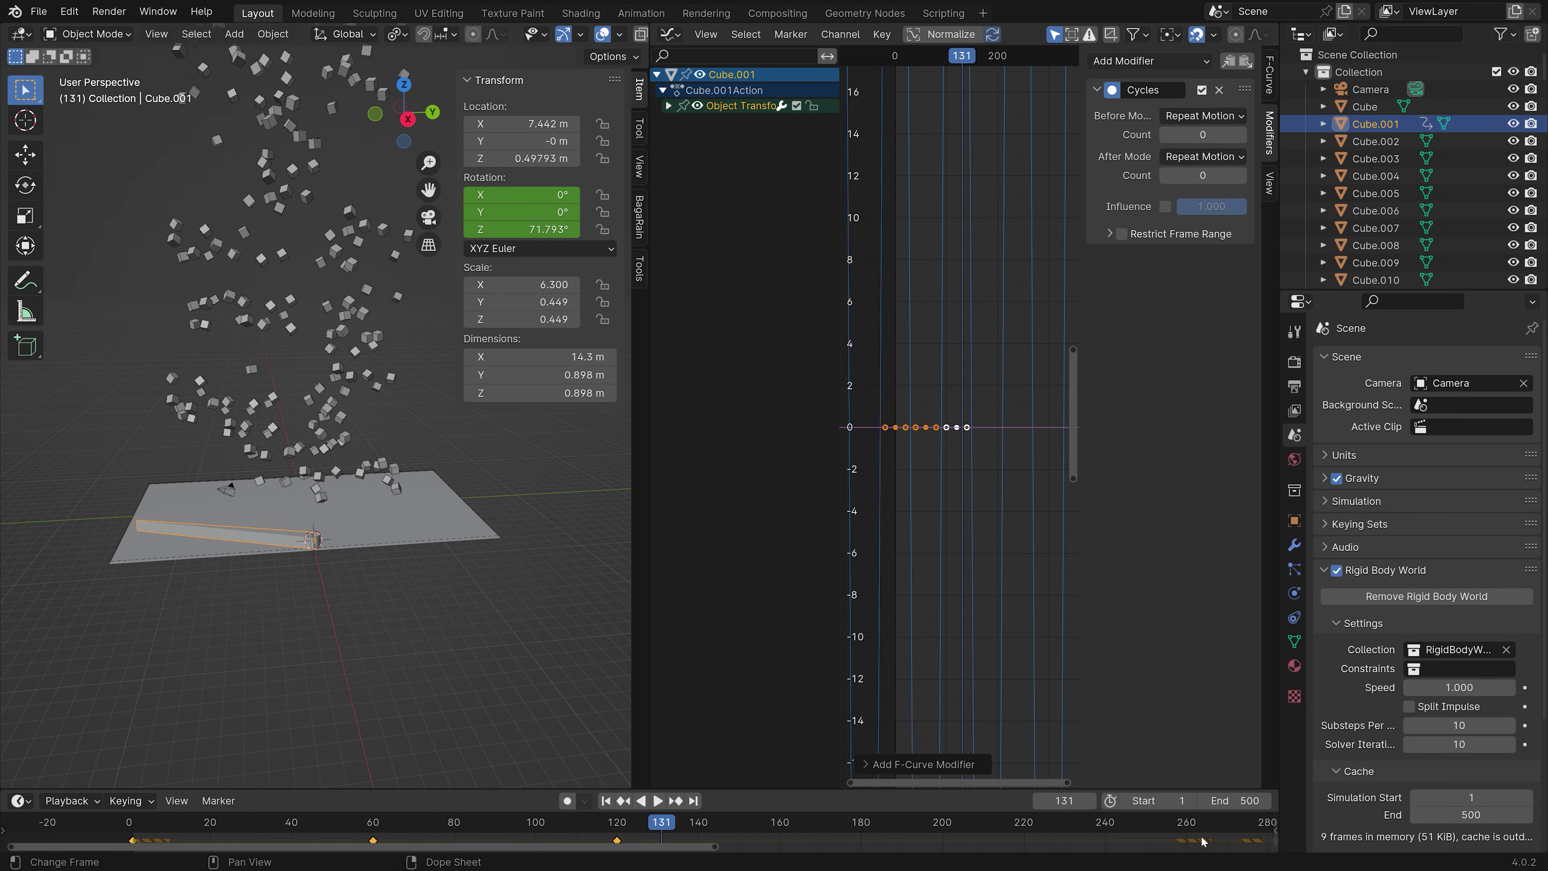
left_click(1143, 825)
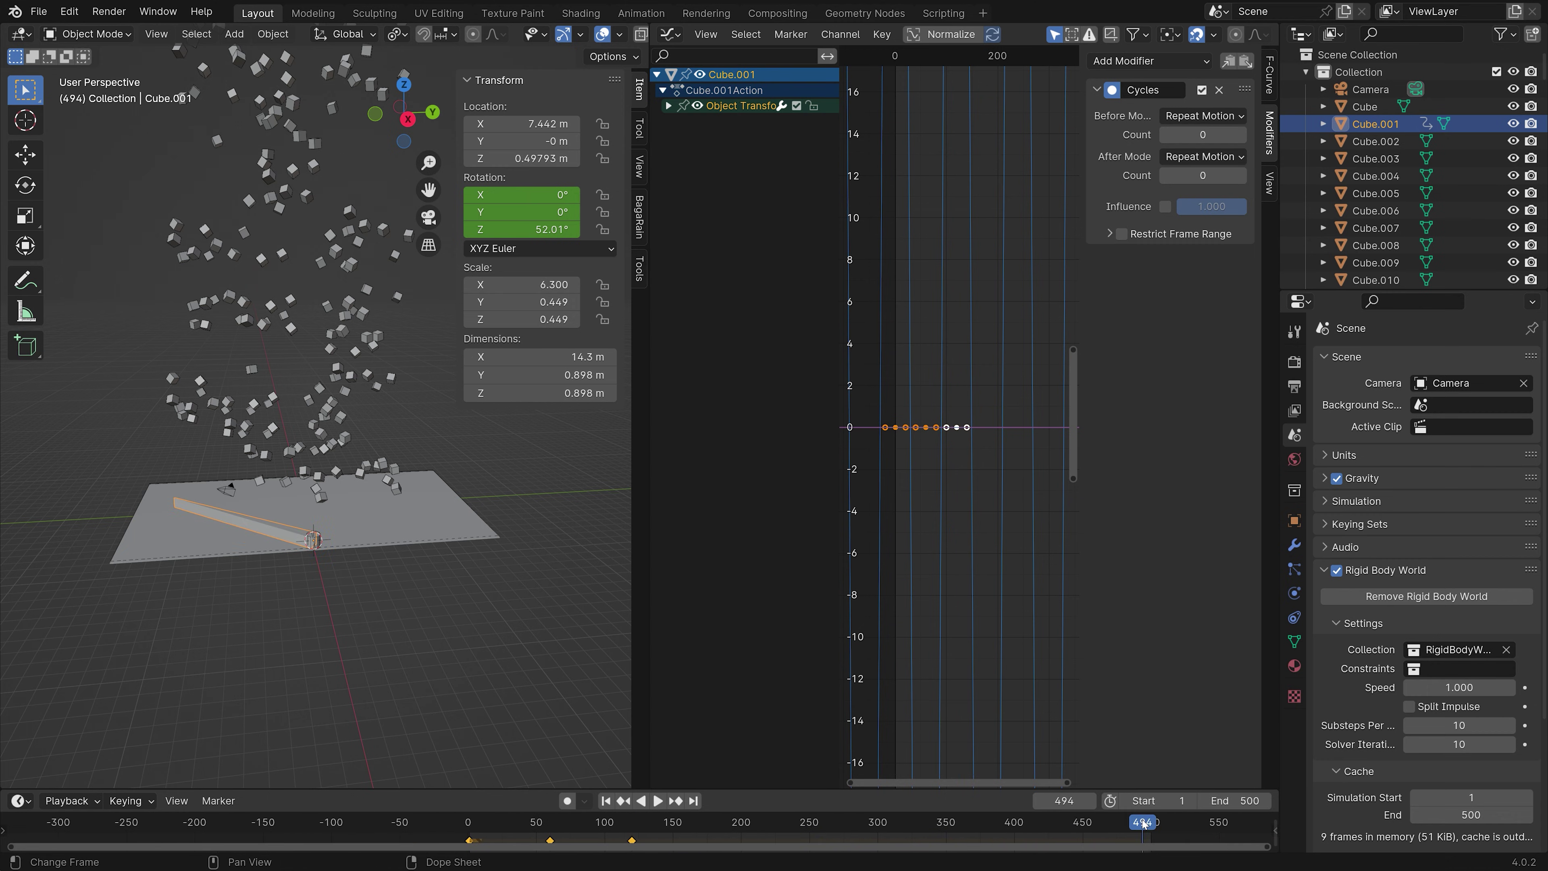
key("space")
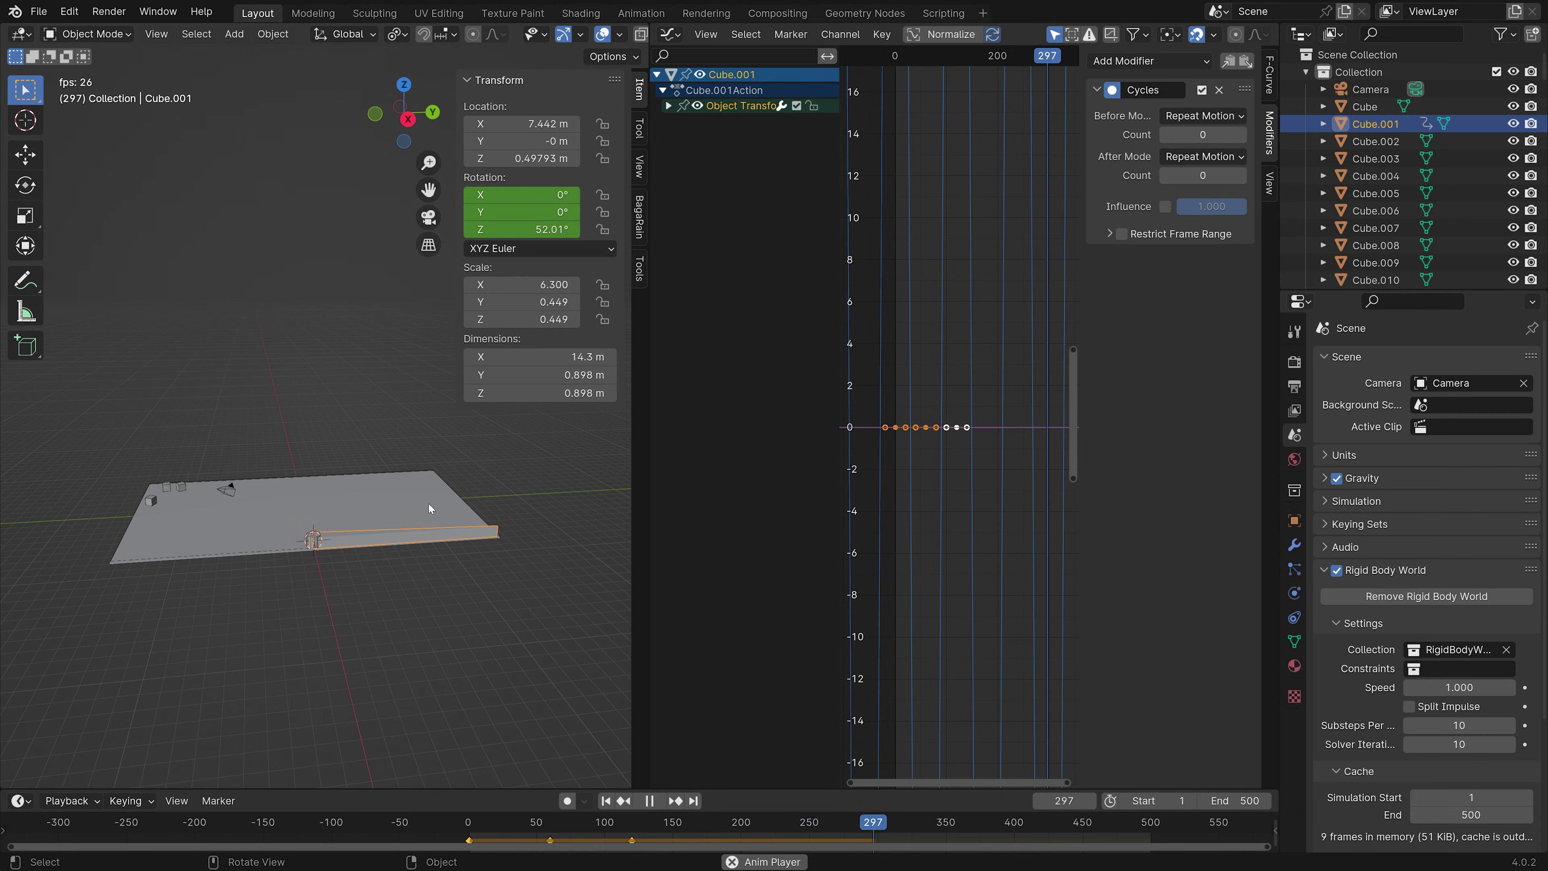
key("space")
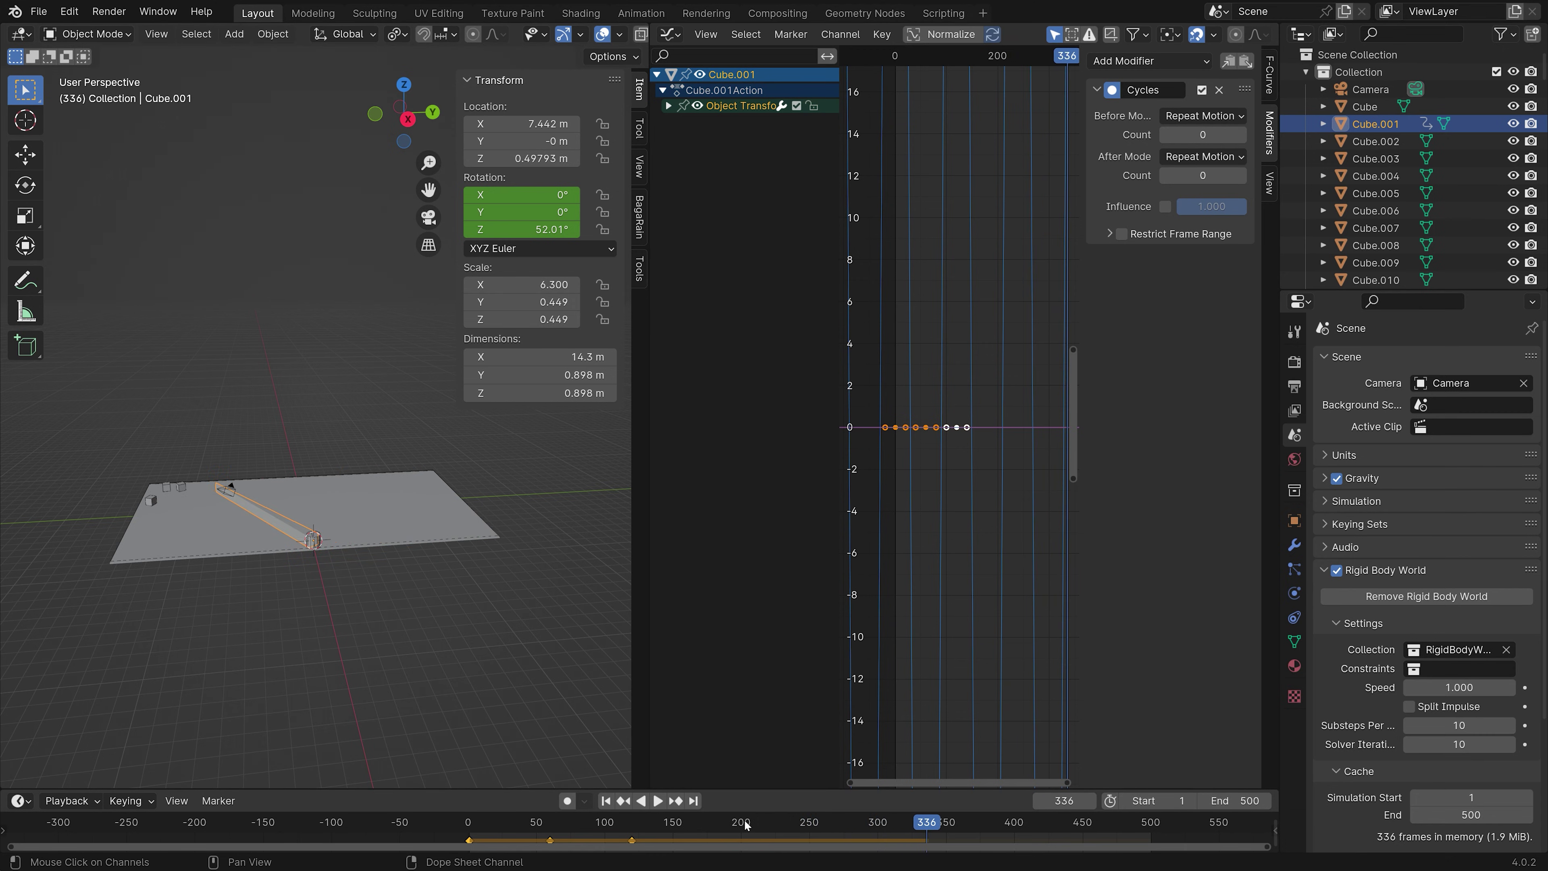
left_click(468, 821)
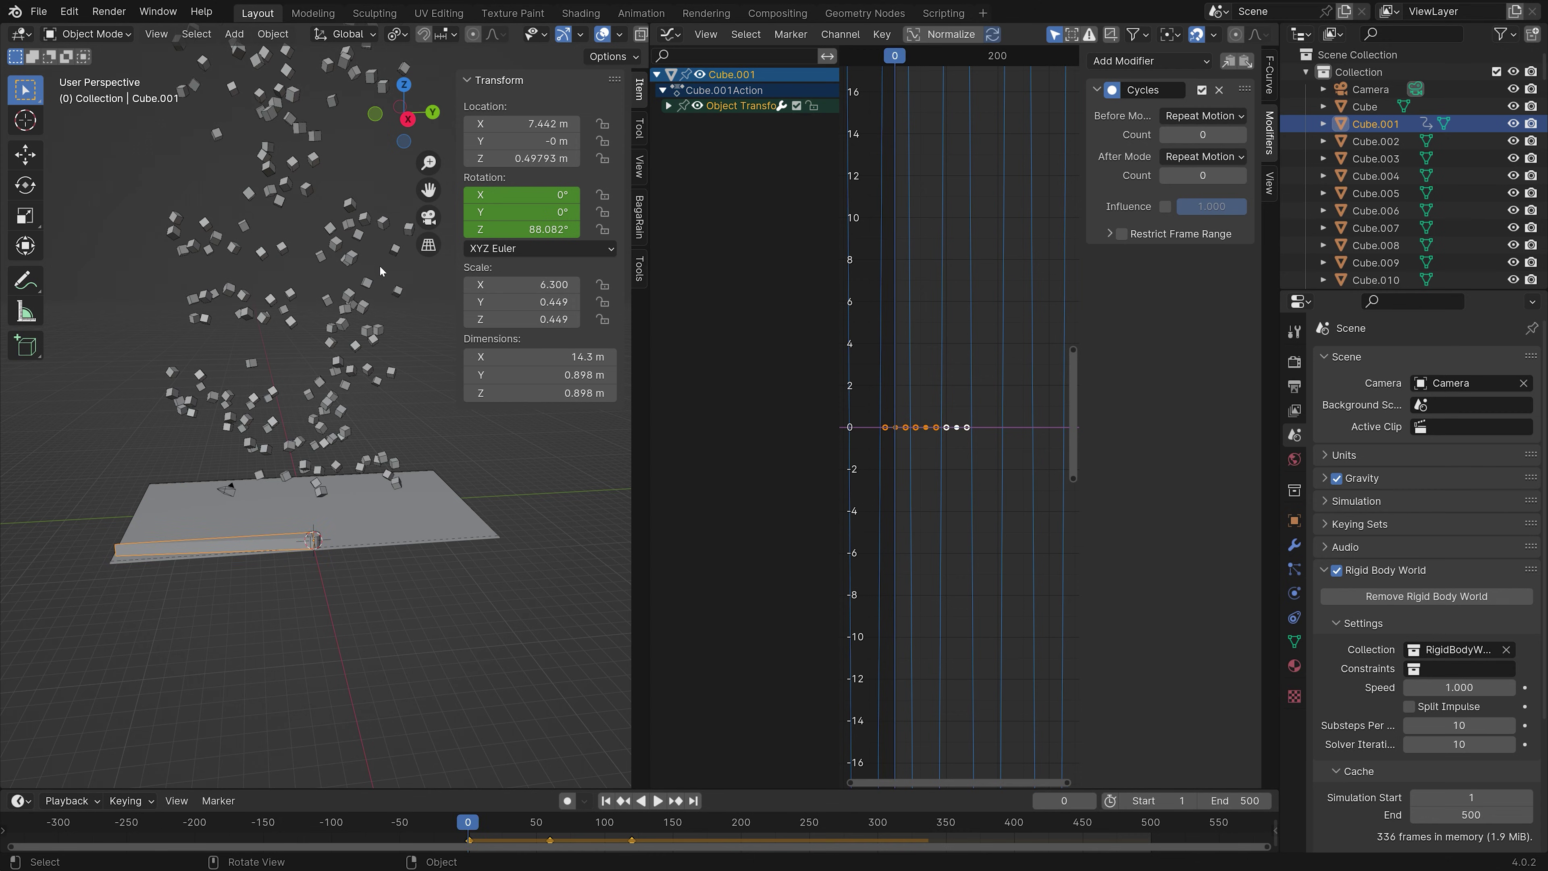
scroll(221, 521, "up", 5)
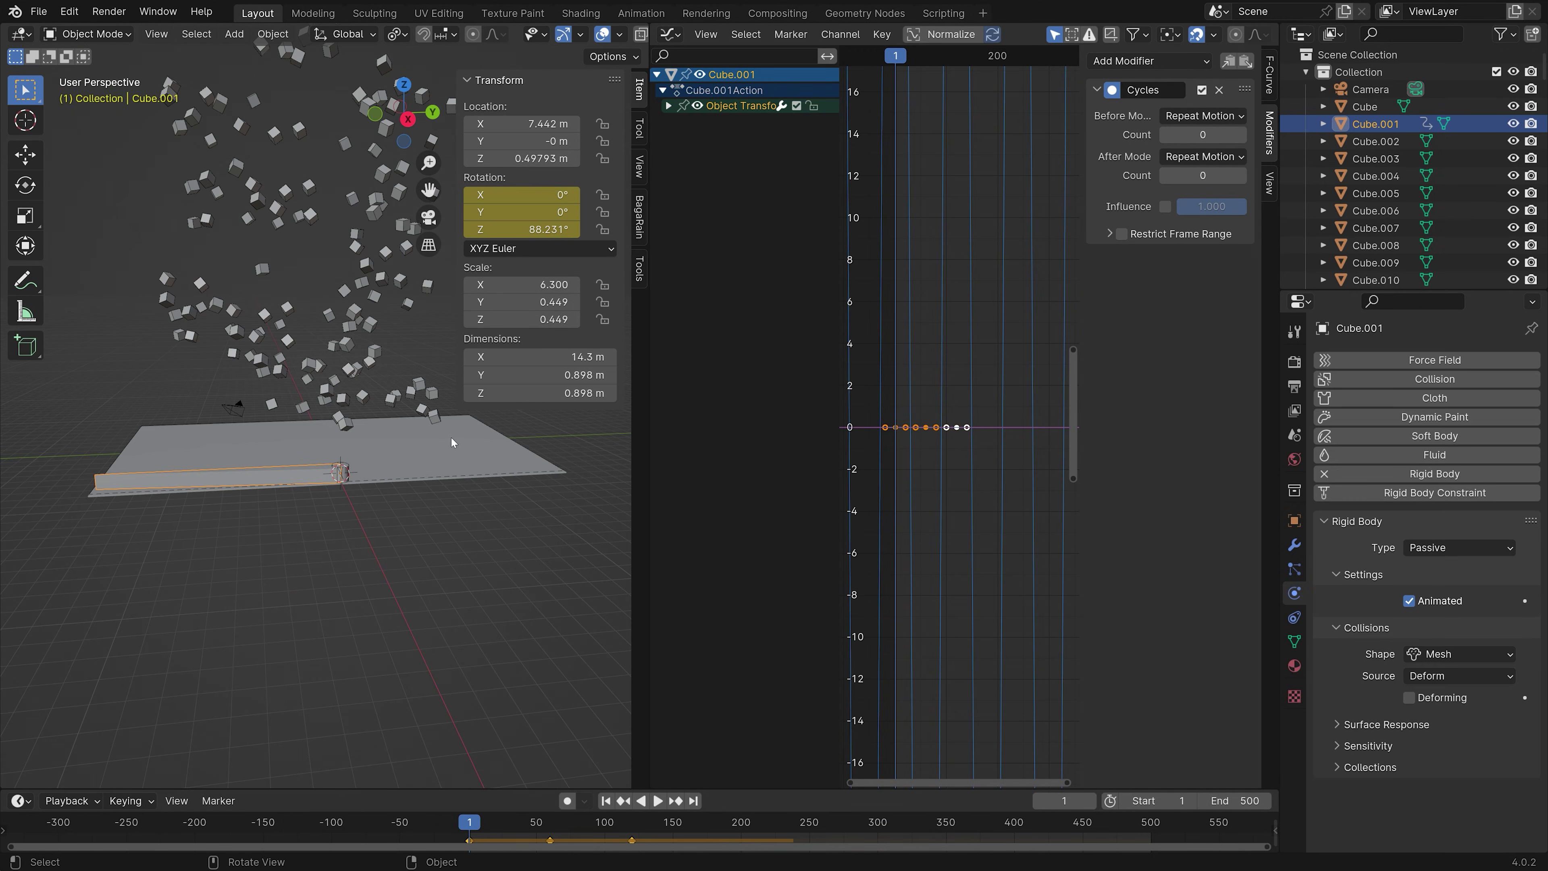
Step: Duplicate the upper cubes repeatedly along Z and rotate the copies freely to make the falling column much taller
scroll(452, 438, "down", 5)
left_click_drag(385, 623, 367, 429)
key("shift+d")
scroll(368, 429, "down", 3)
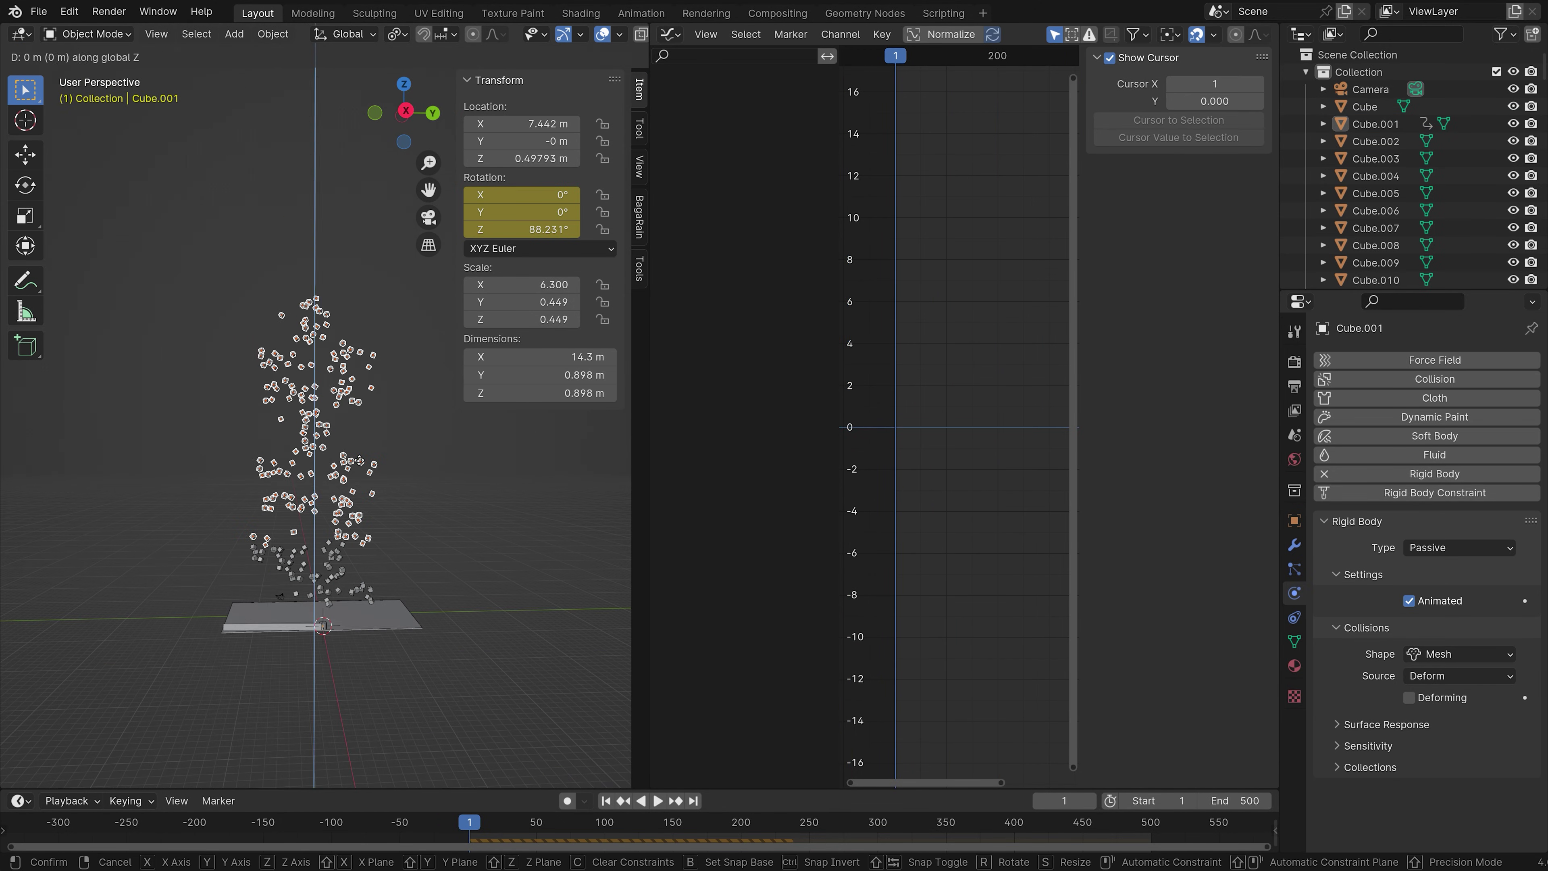
left_click(370, 250)
key("r")
key("r")
left_click(175, 653)
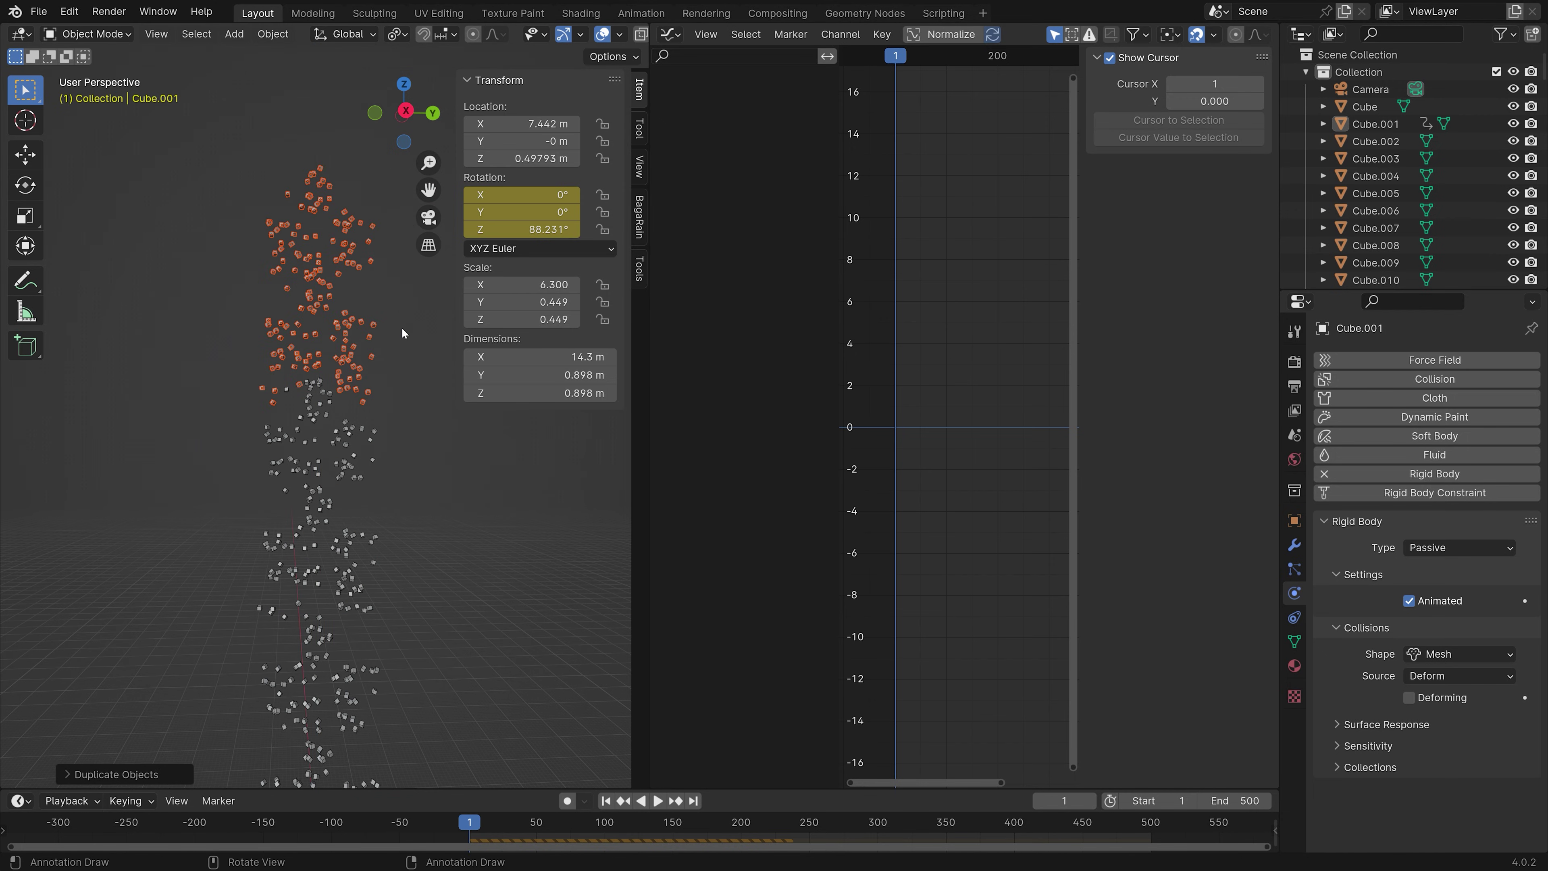
key("g")
left_click(452, 273)
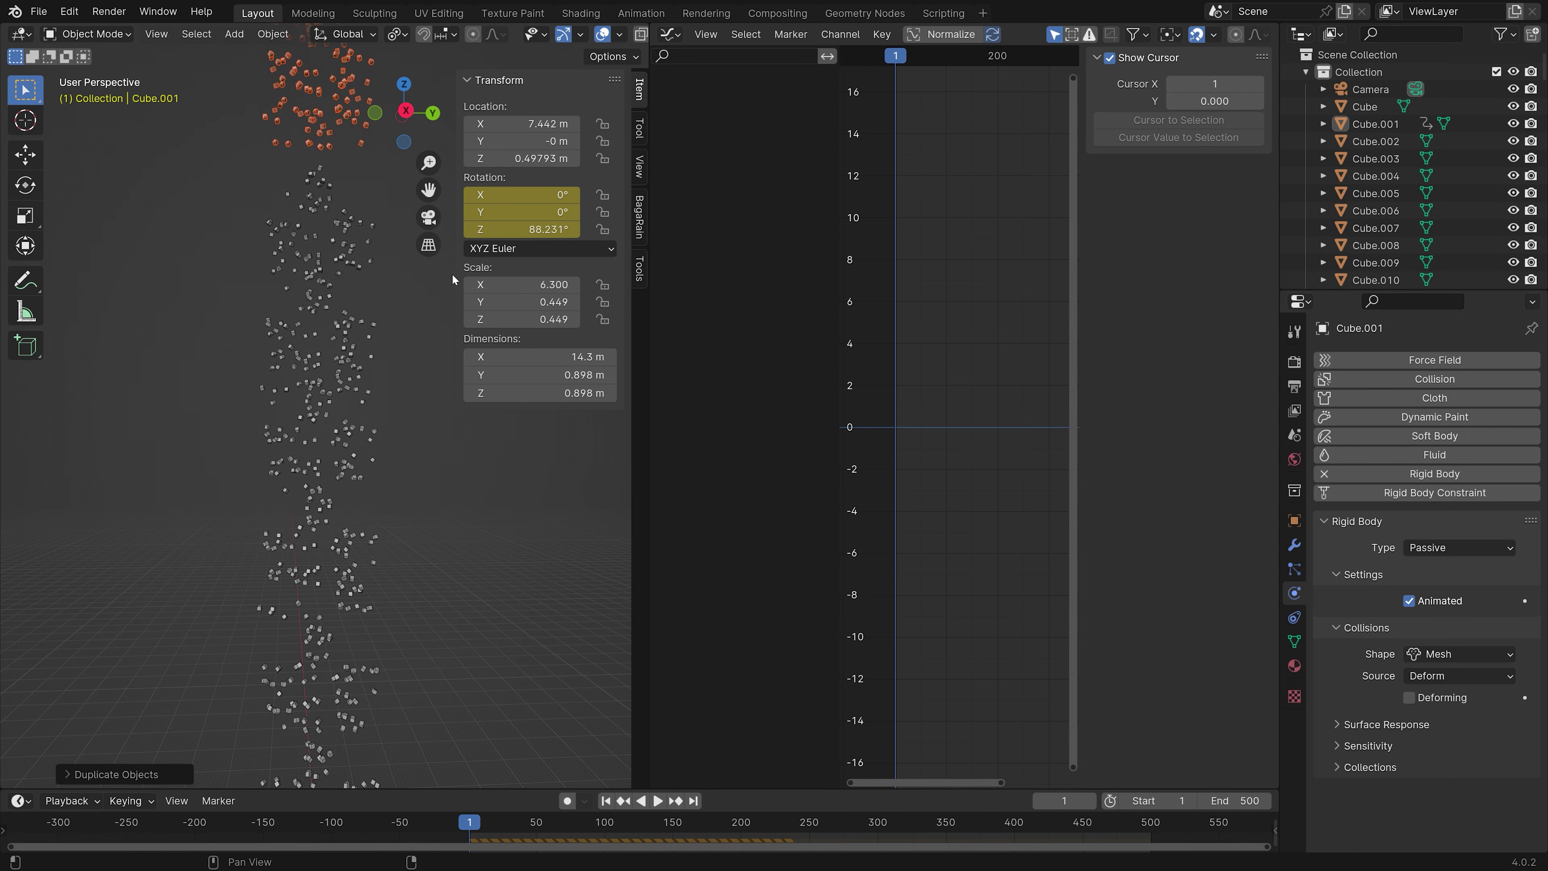
Step: Save the project as a new incremented file, tut5.blend
key("ctrl+shift+s")
key("KP_Add")
key("Return")
Step: Play the simulation with the taller cube column to check how the bar sweeps the plate, and stop near frame 367
scroll(392, 496, "up", 5)
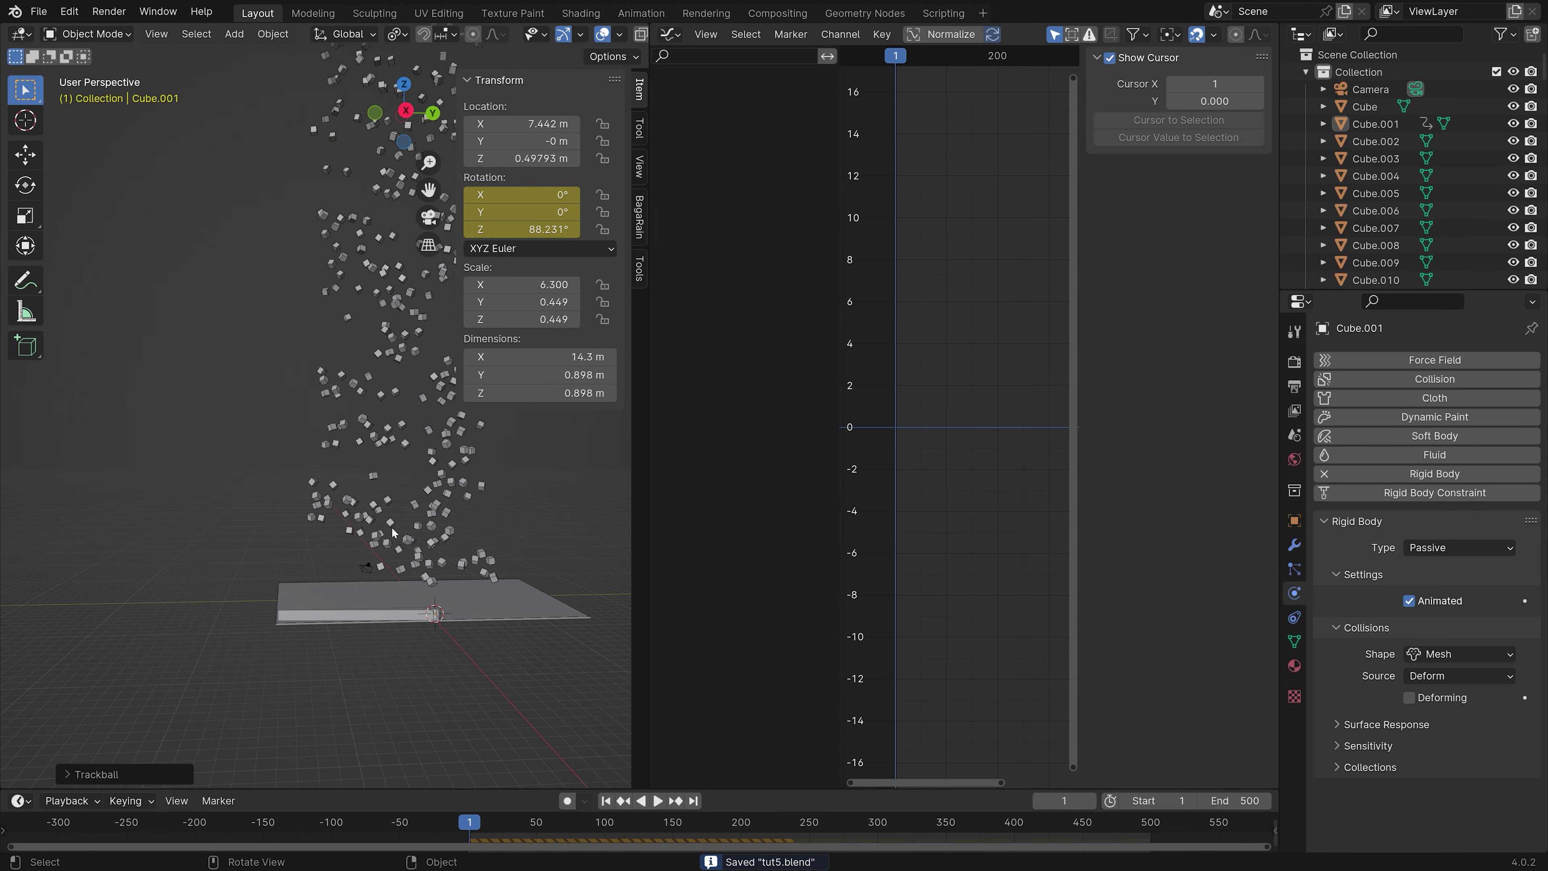
scroll(369, 568, "up", 6)
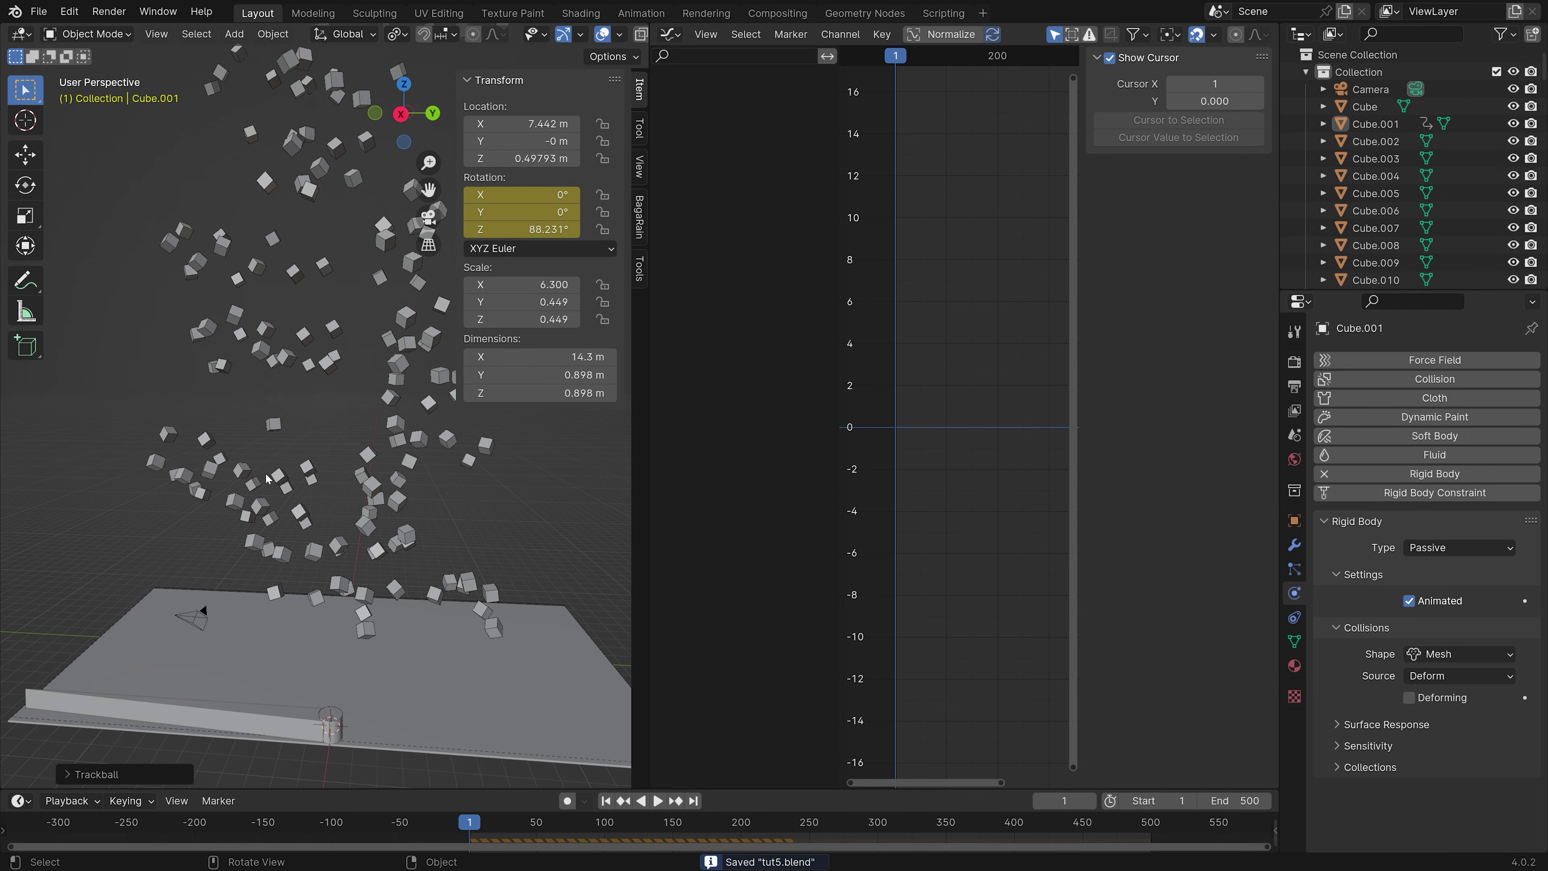
key("space")
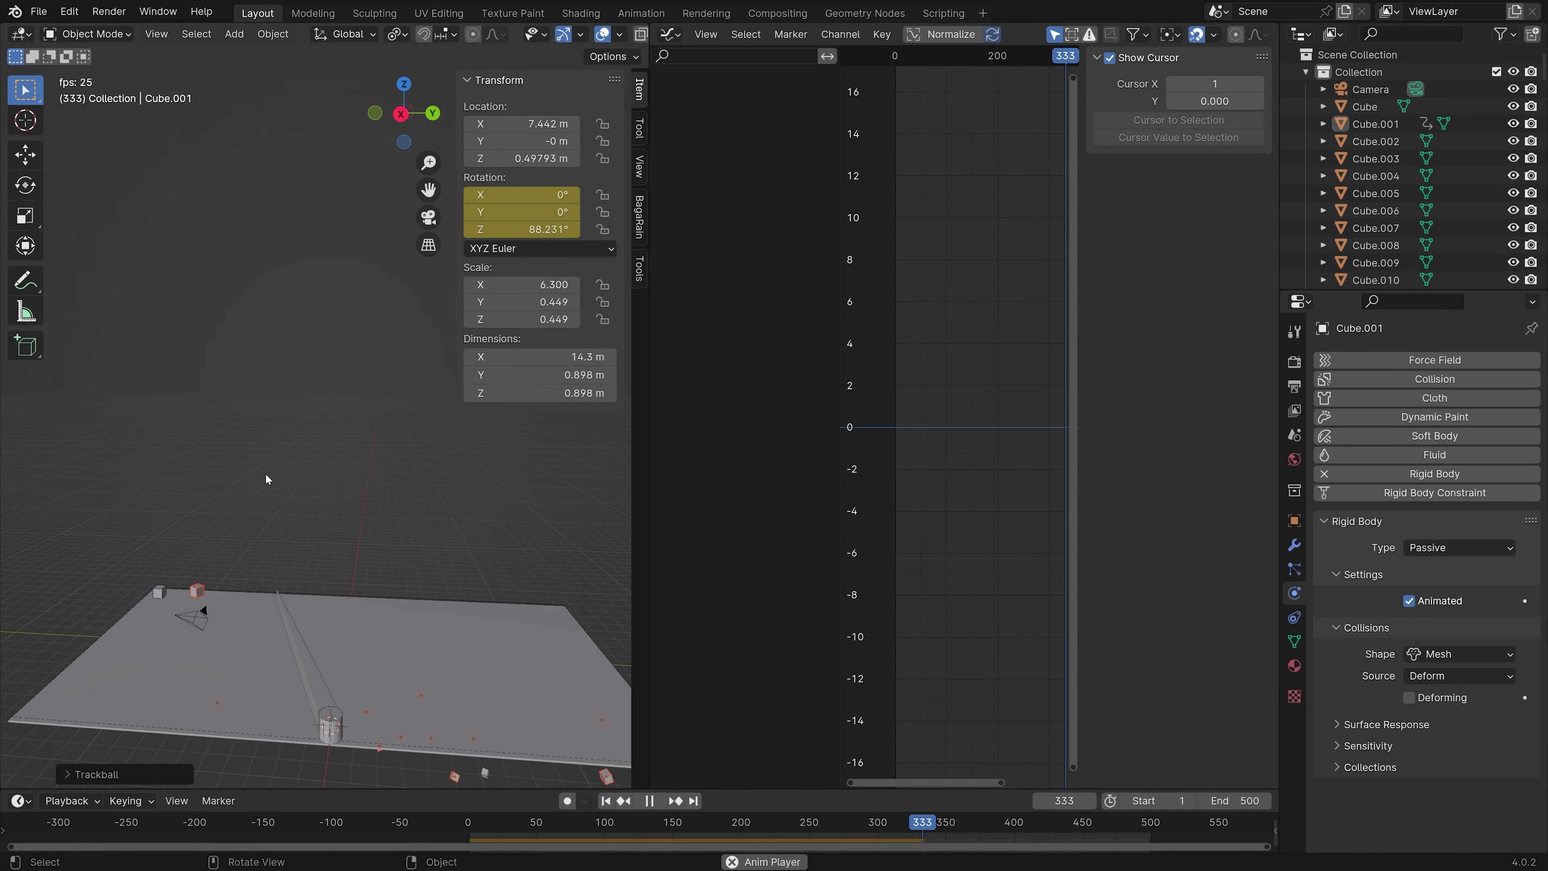
key("space")
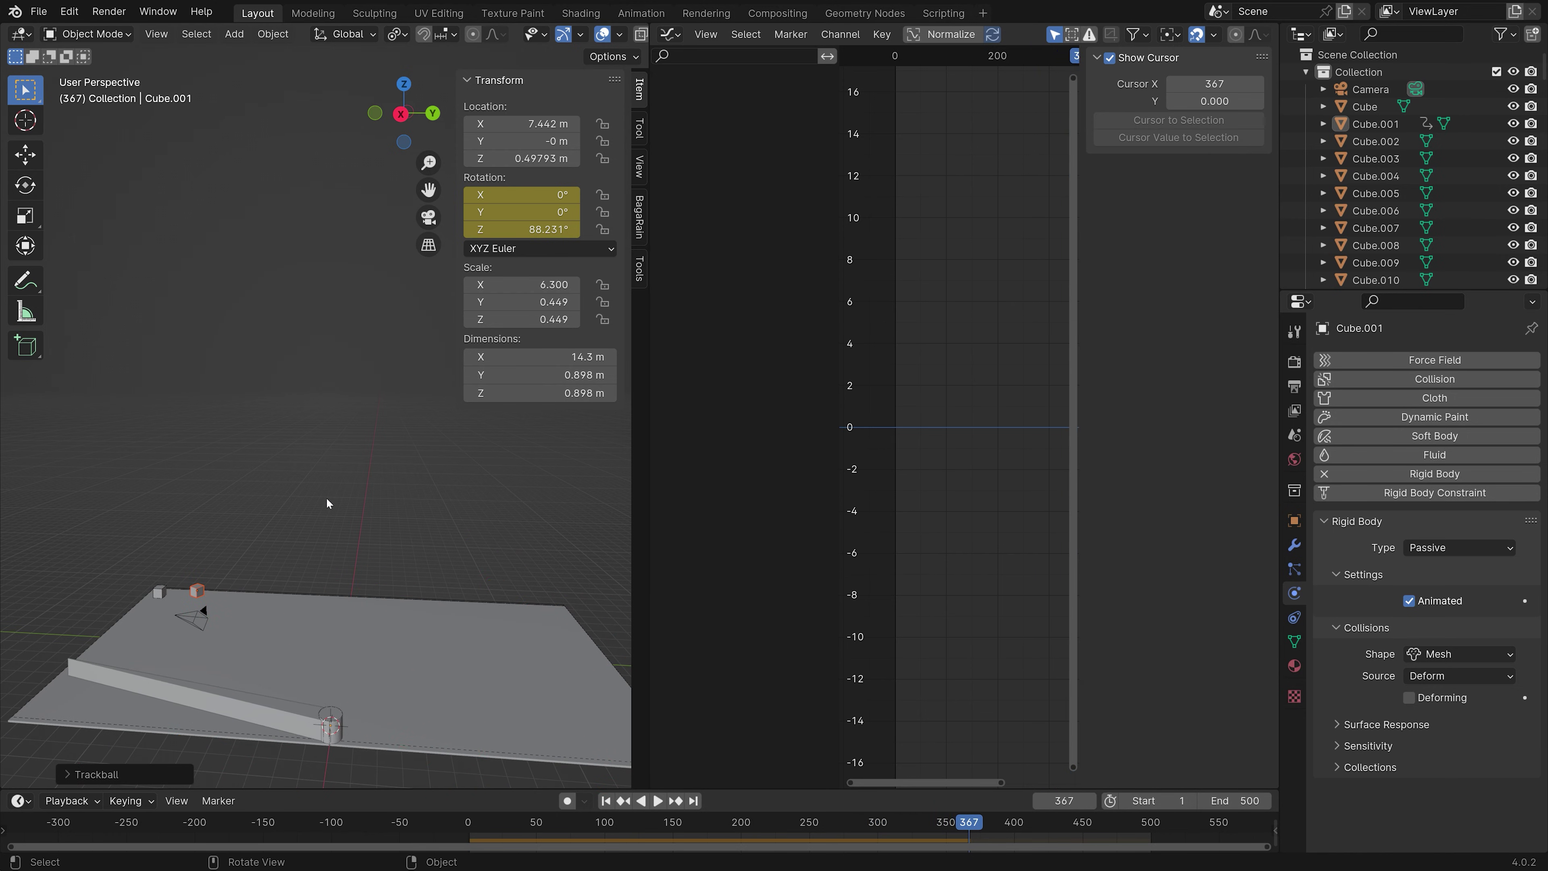
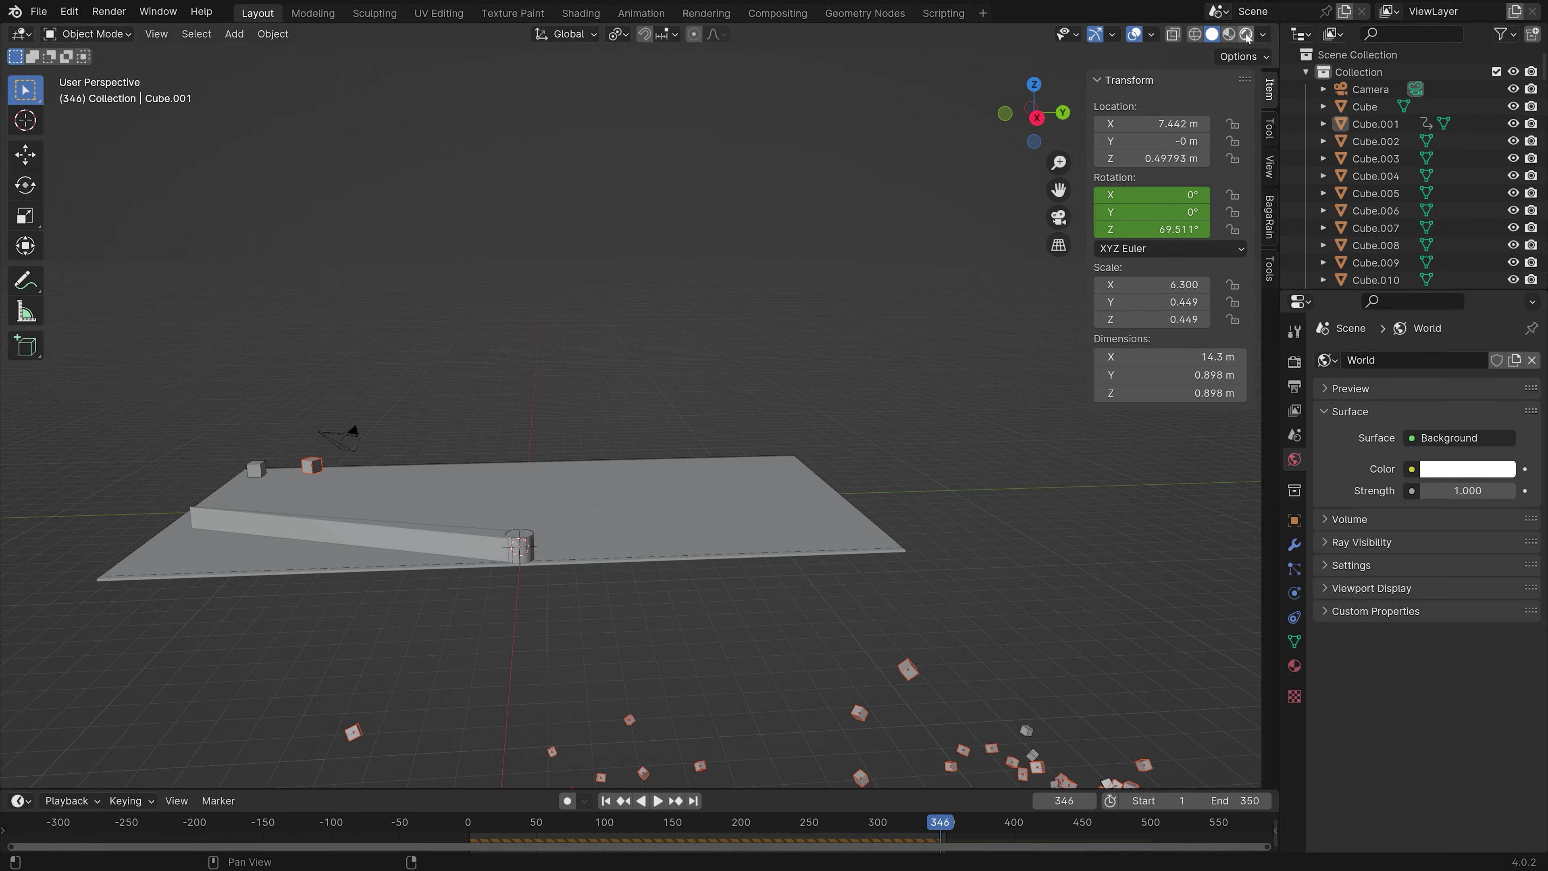
Step: Switch the viewport to rendered shading, orbit to view the plate from above and hide the overlays
key("z")
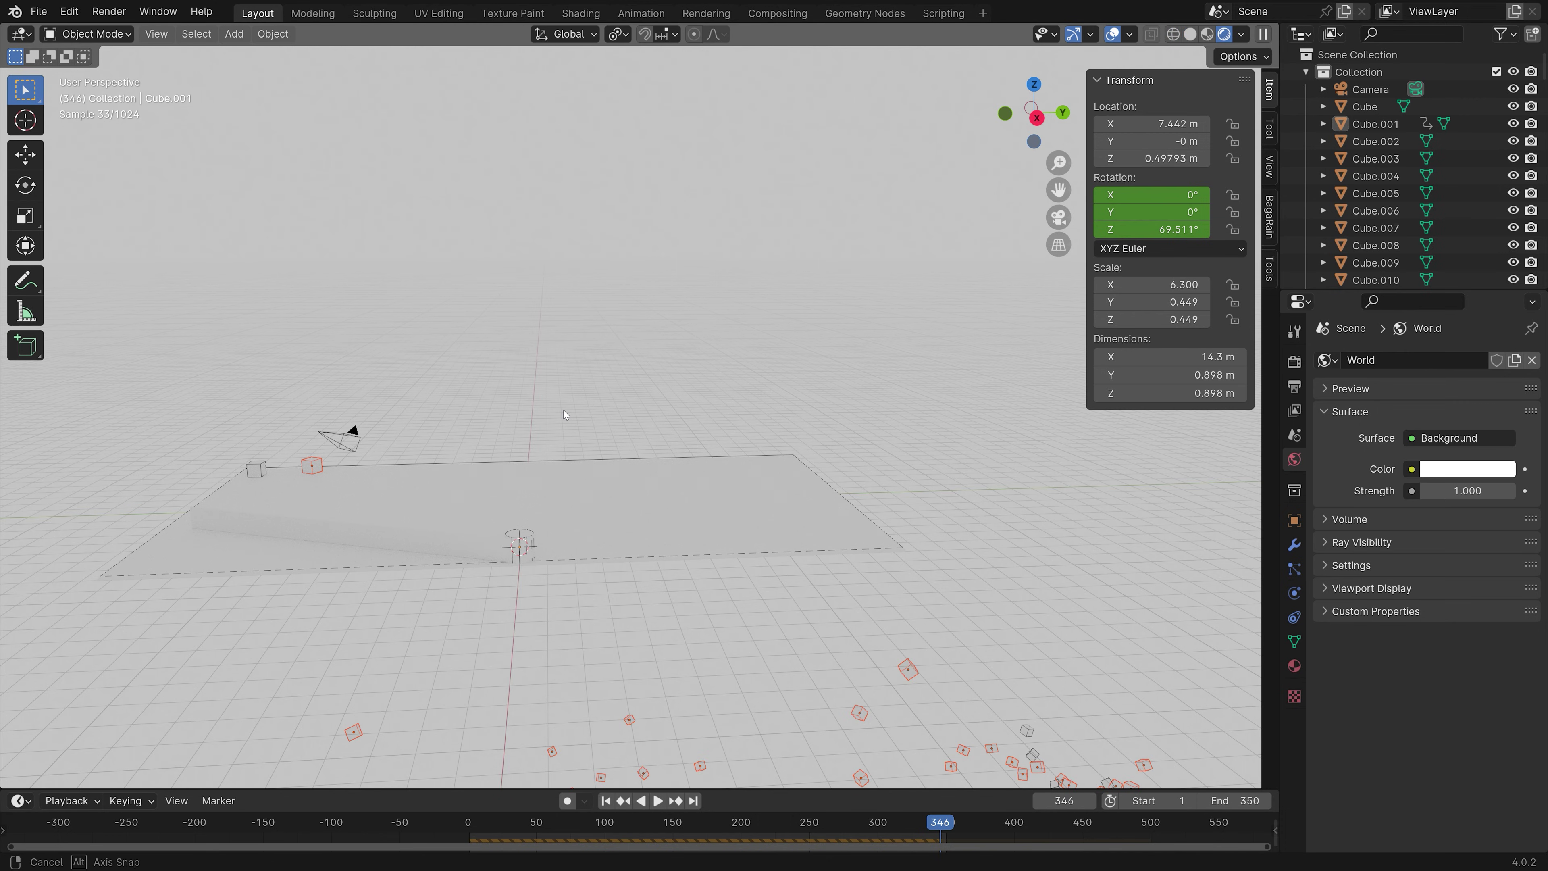
middle_click_drag(563, 410, 586, 430)
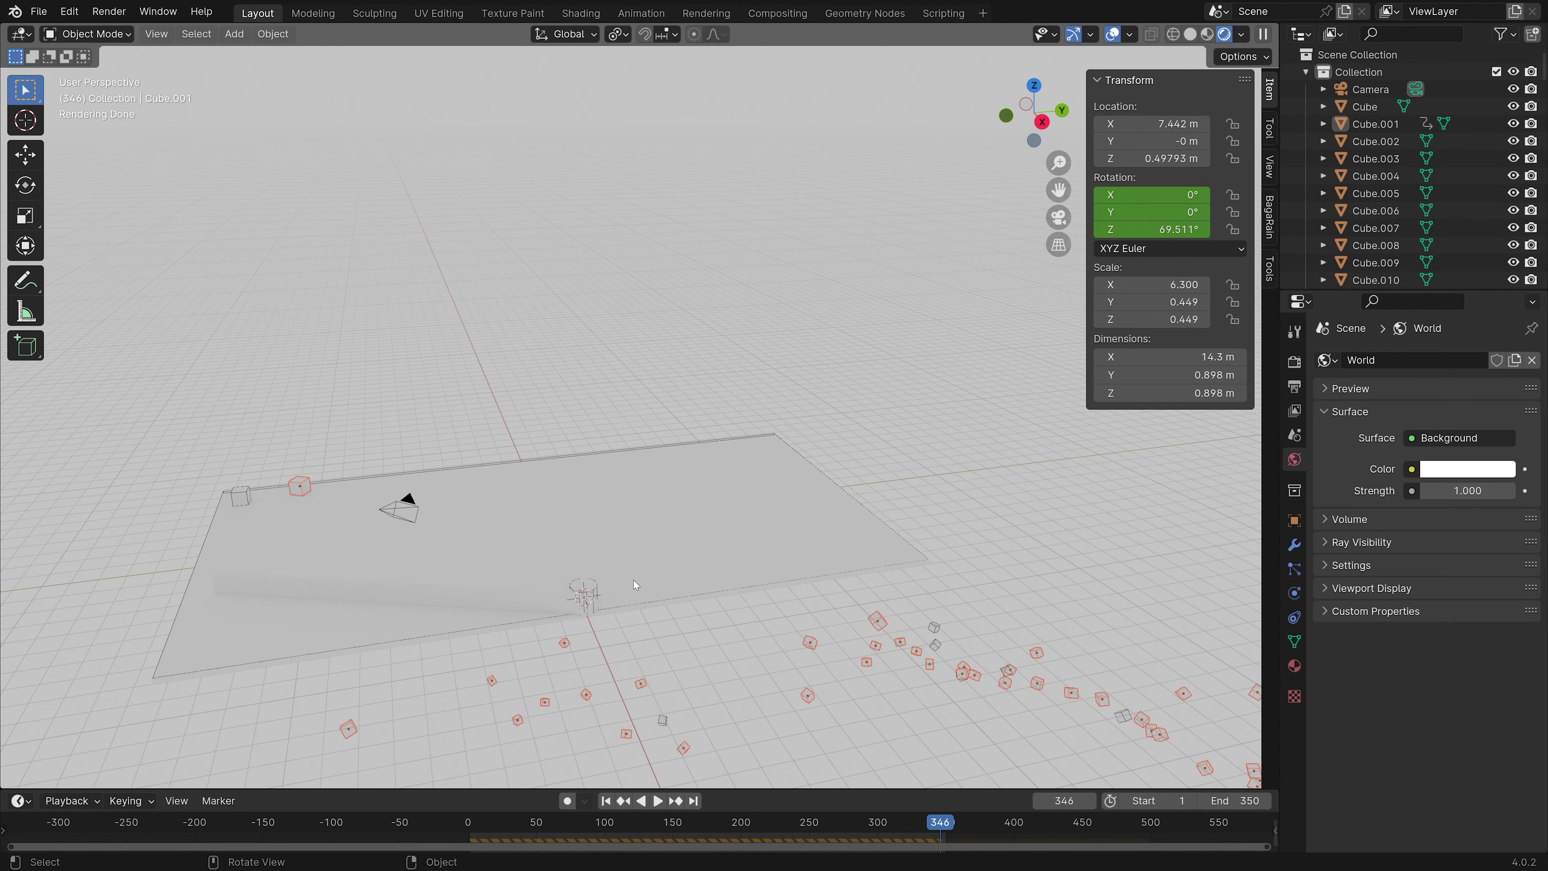
key("shift+alt+z")
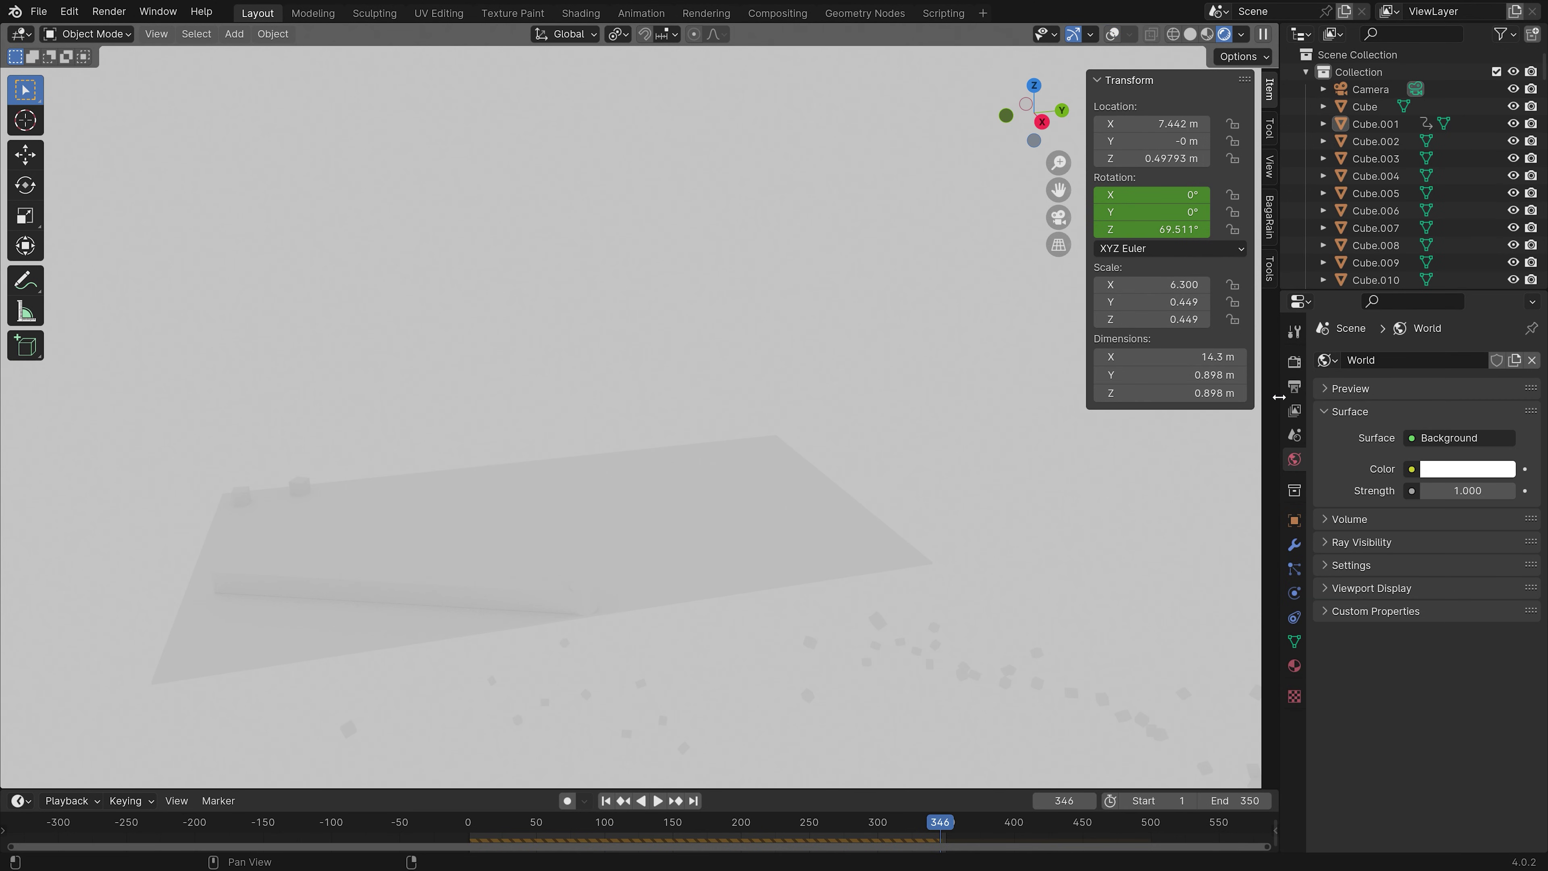
Step: Enable the transparent film background in the render settings
left_click(1296, 366)
scroll(1349, 674, "down", 5)
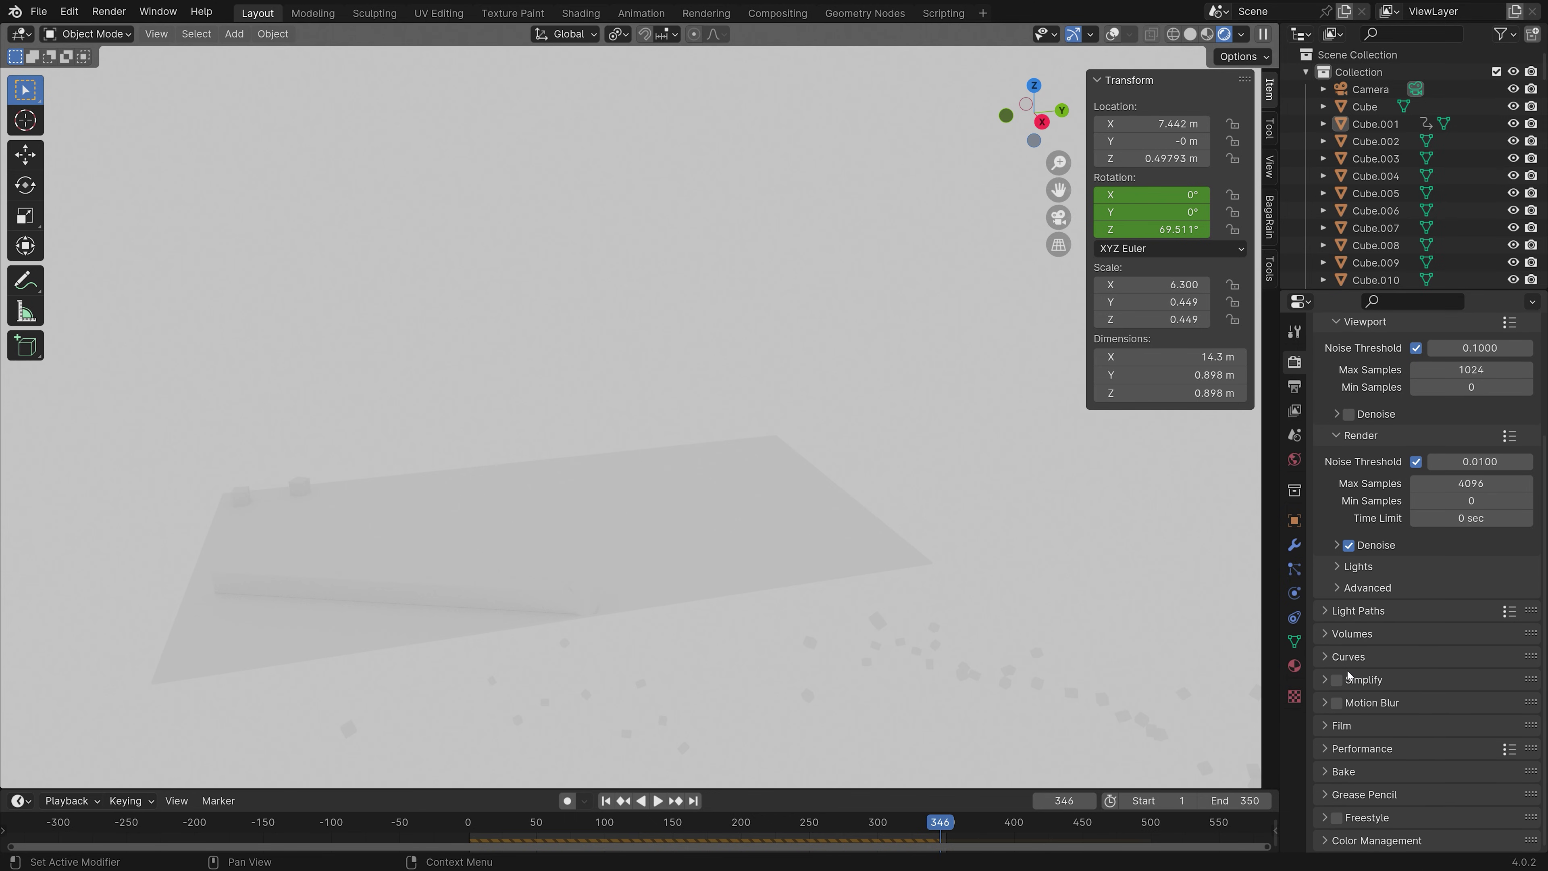
left_click(1327, 725)
scroll(1372, 732, "down", 5)
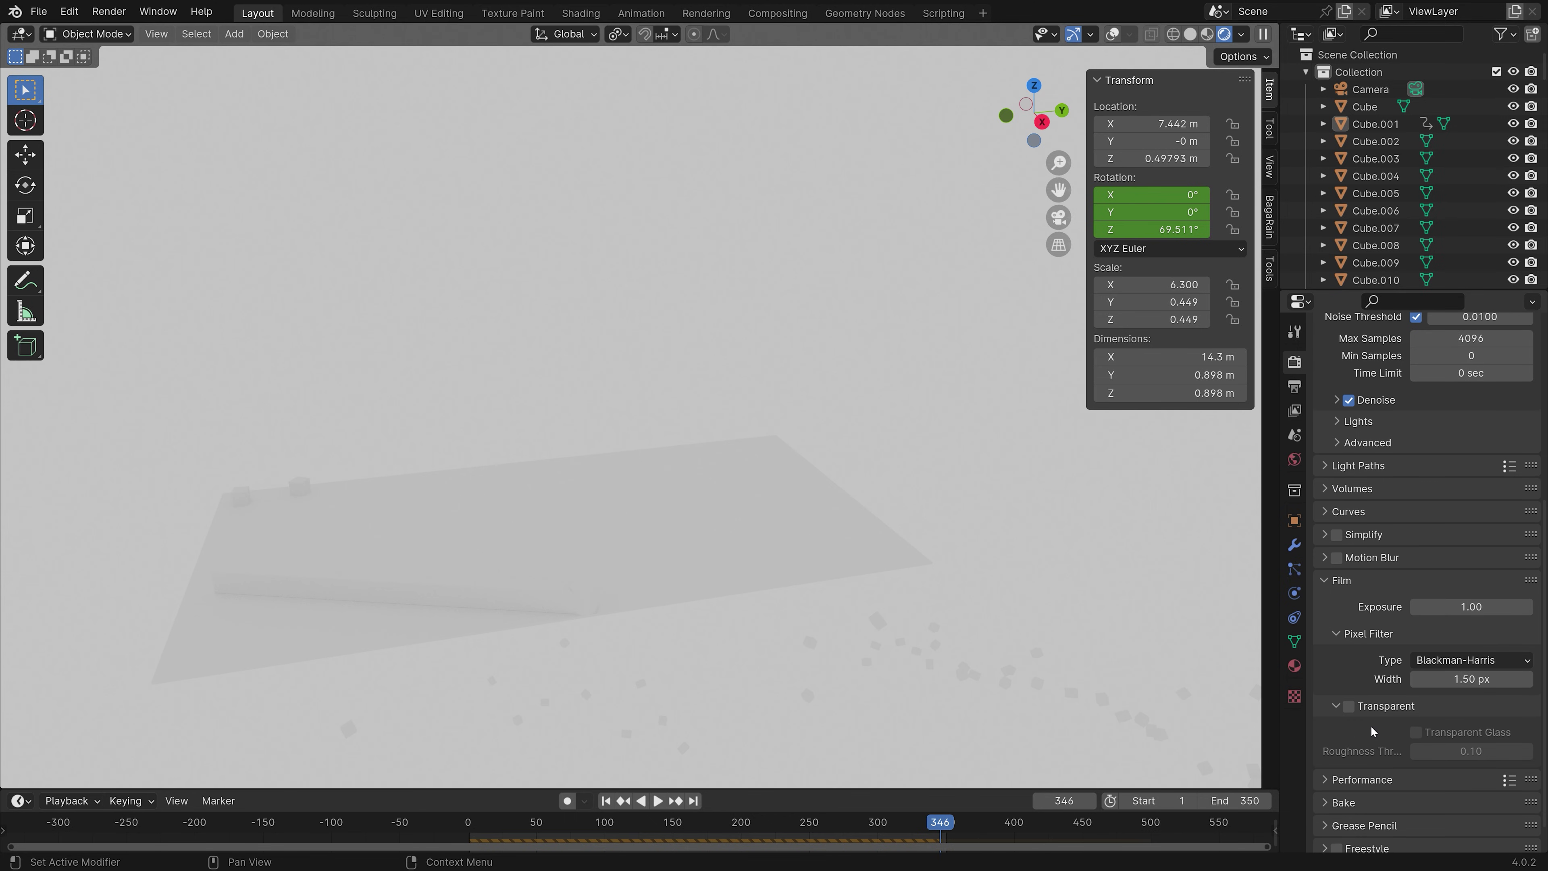
left_click(1349, 706)
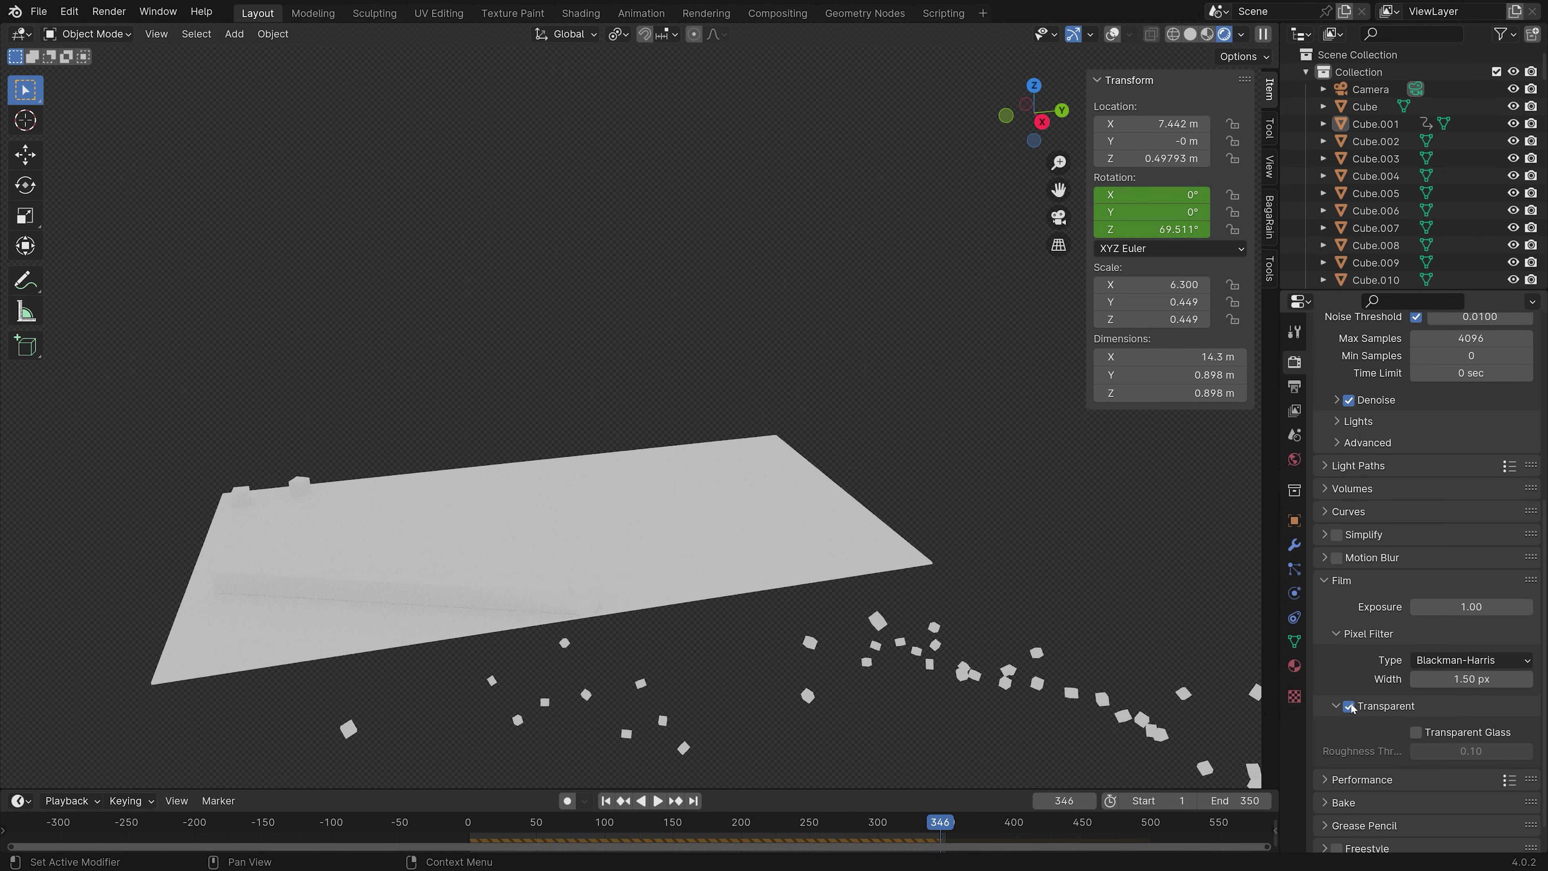
Step: Give the rotating bar a new material with a black base color and a roughness of 0.714
left_click(687, 508)
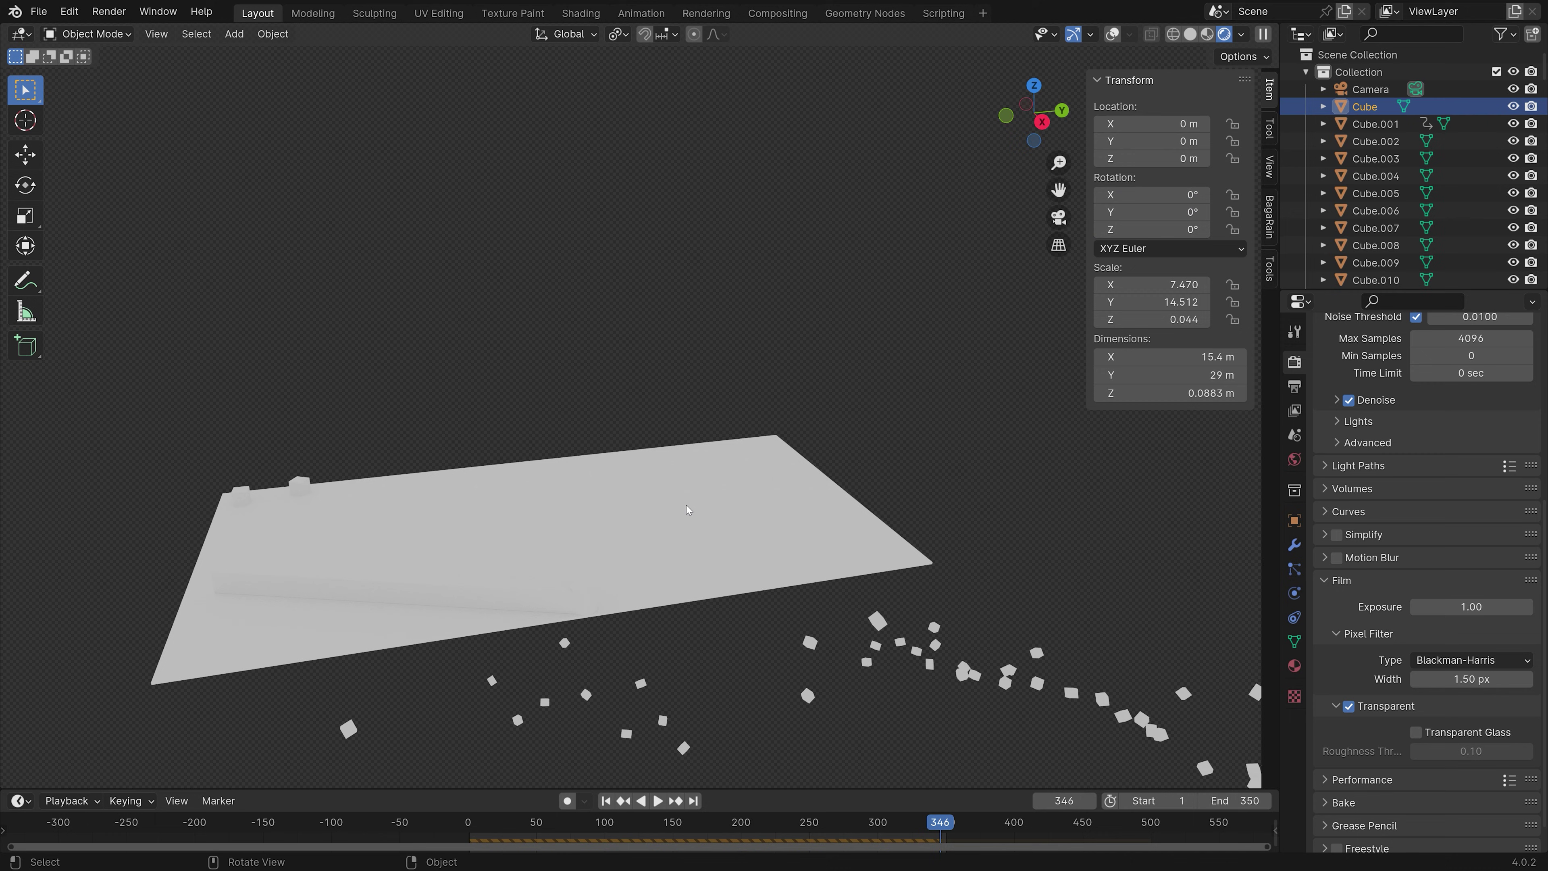
left_click(556, 615)
left_click(1295, 666)
left_click(1396, 438)
left_click(1449, 542)
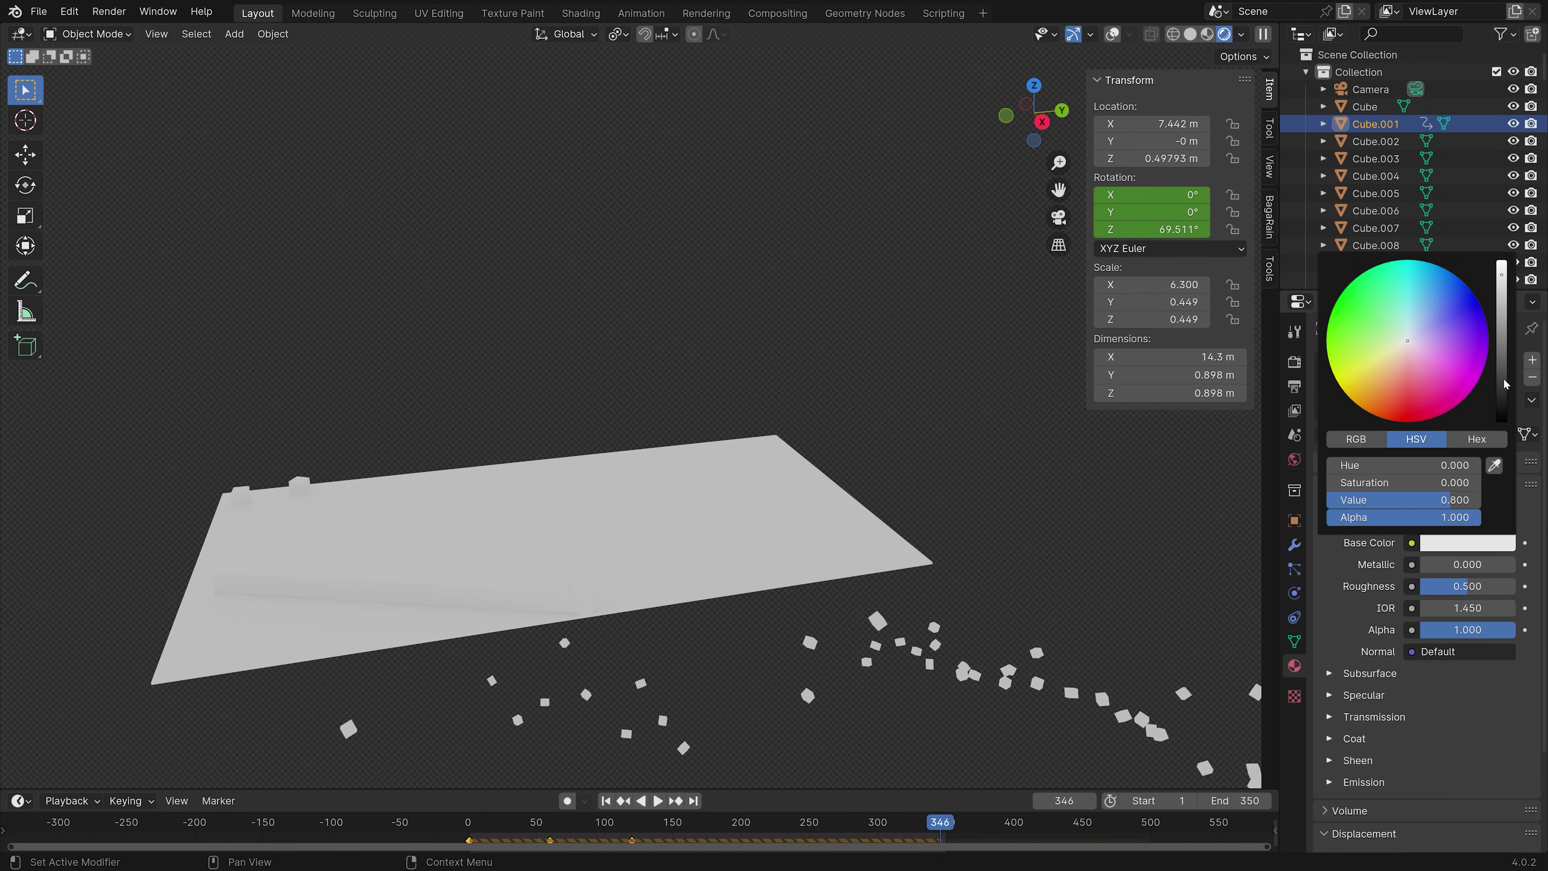
left_click_drag(1506, 385, 1503, 420)
left_click_drag(1475, 586, 1451, 586)
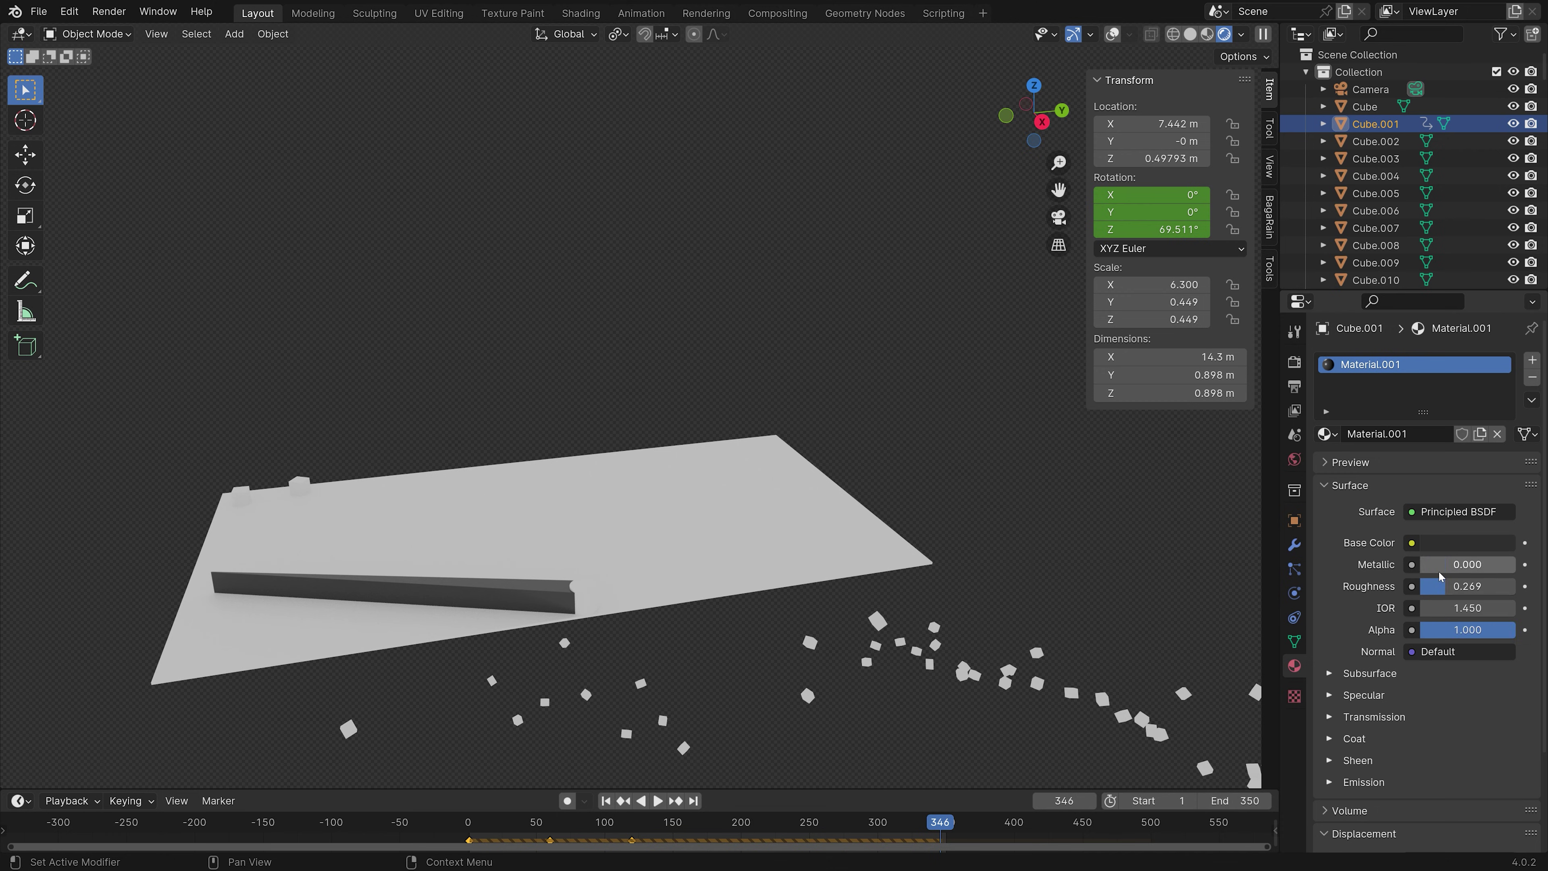
left_click_drag(1454, 589, 1493, 587)
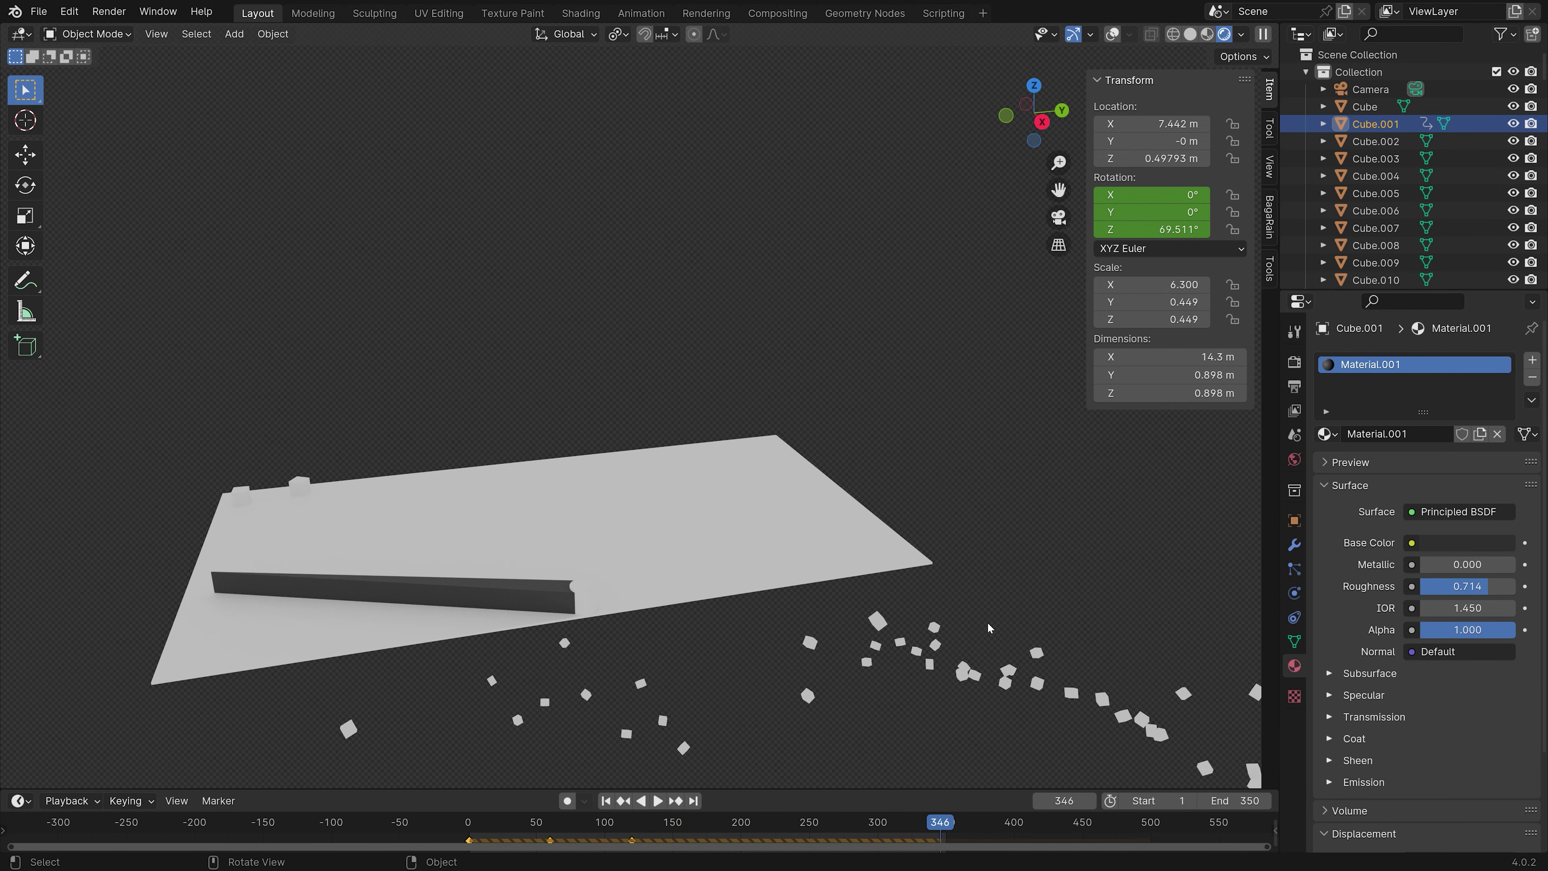
Step: Assign the bar's black material to the cylinder at its pivot
left_click(584, 593)
left_click(1329, 433)
left_click(1176, 478)
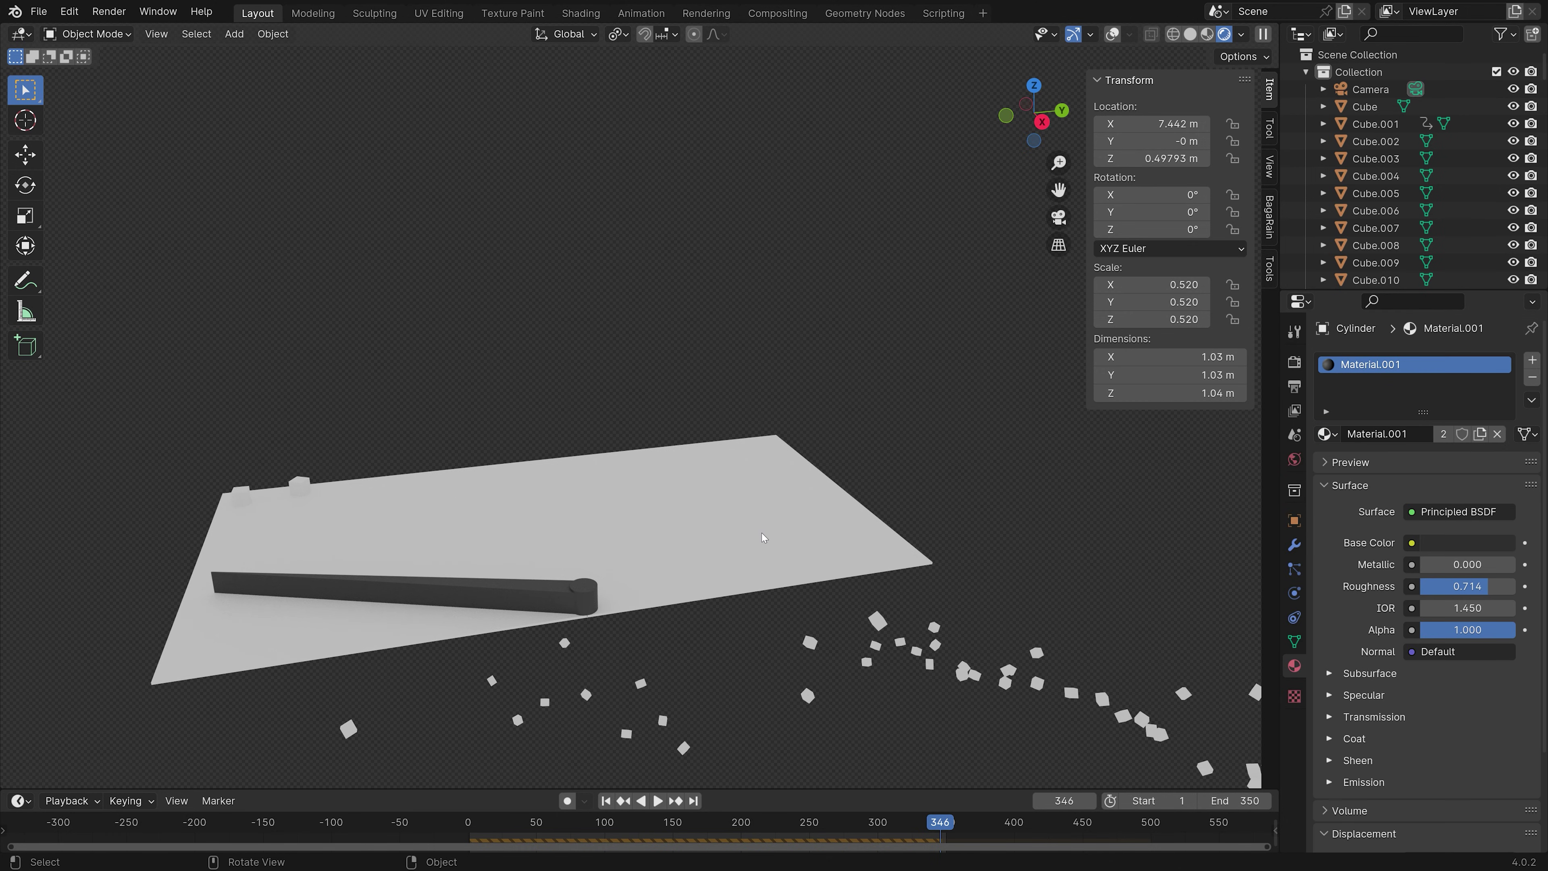
Step: Give the plate a Glossy BSDF material with a red color and a roughness of 0
left_click(680, 520)
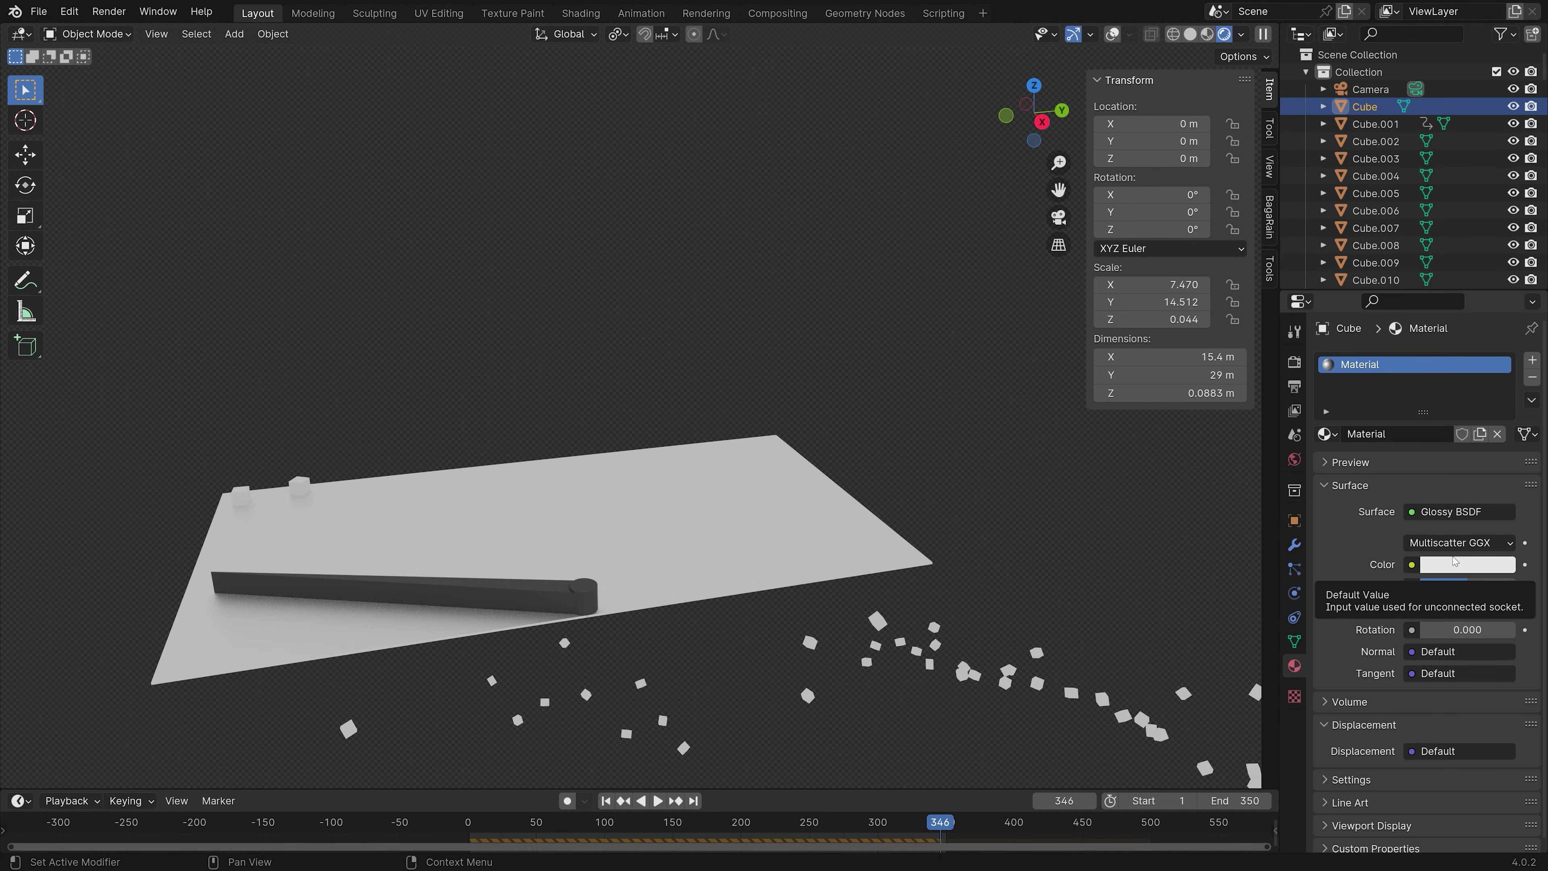
left_click(1455, 561)
left_click(1405, 423)
left_click_drag(1467, 586, 1124, 484)
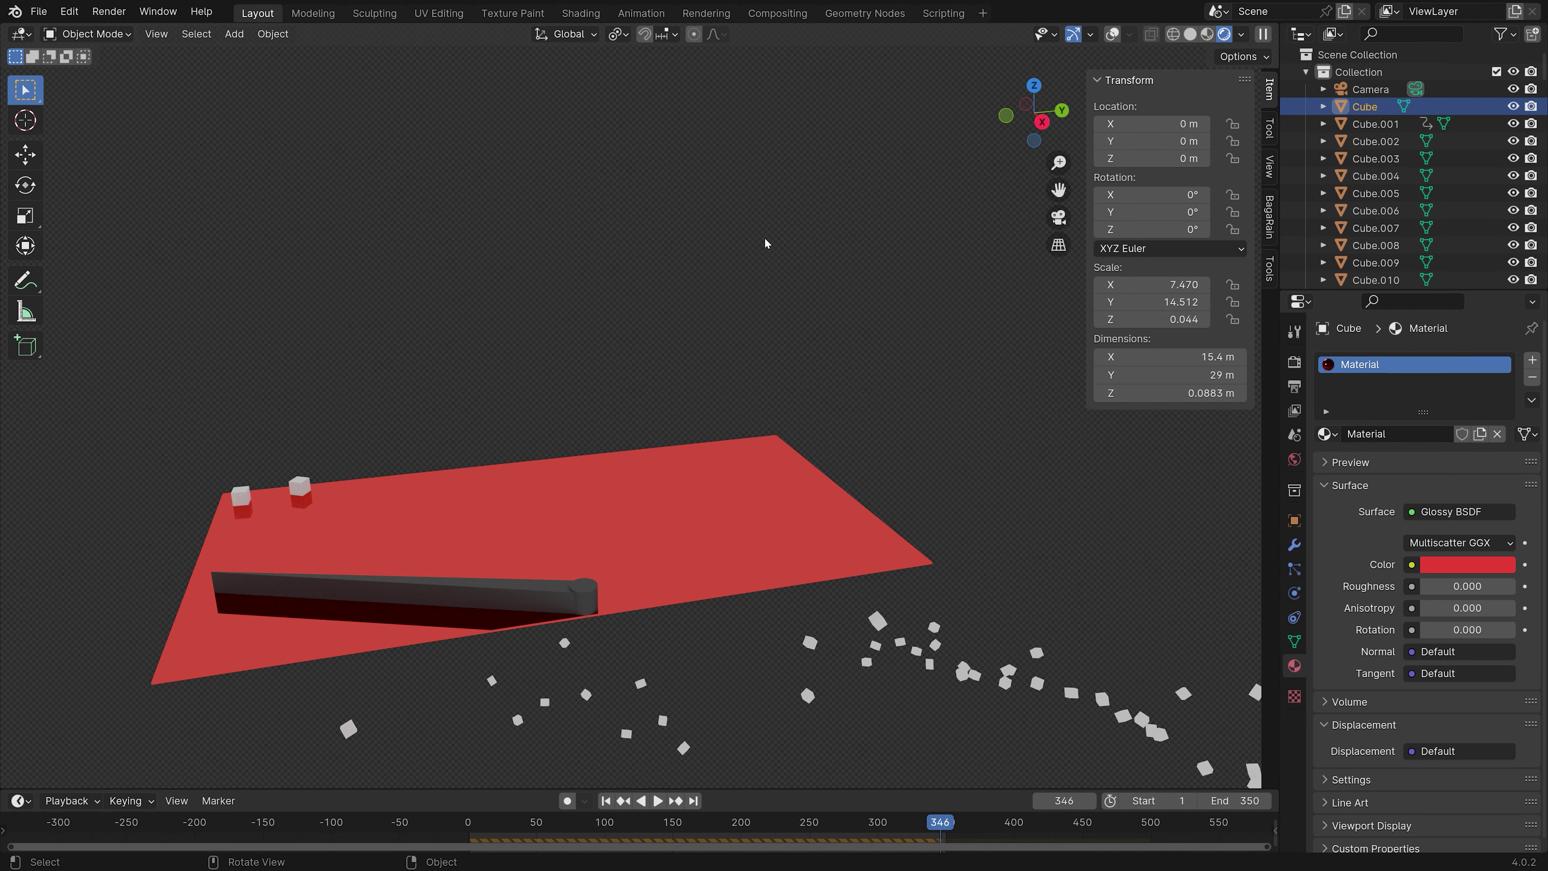
Step: Add a sun light to the scene and set its strength to 5
key("shift+a")
mouse_move(535, 313)
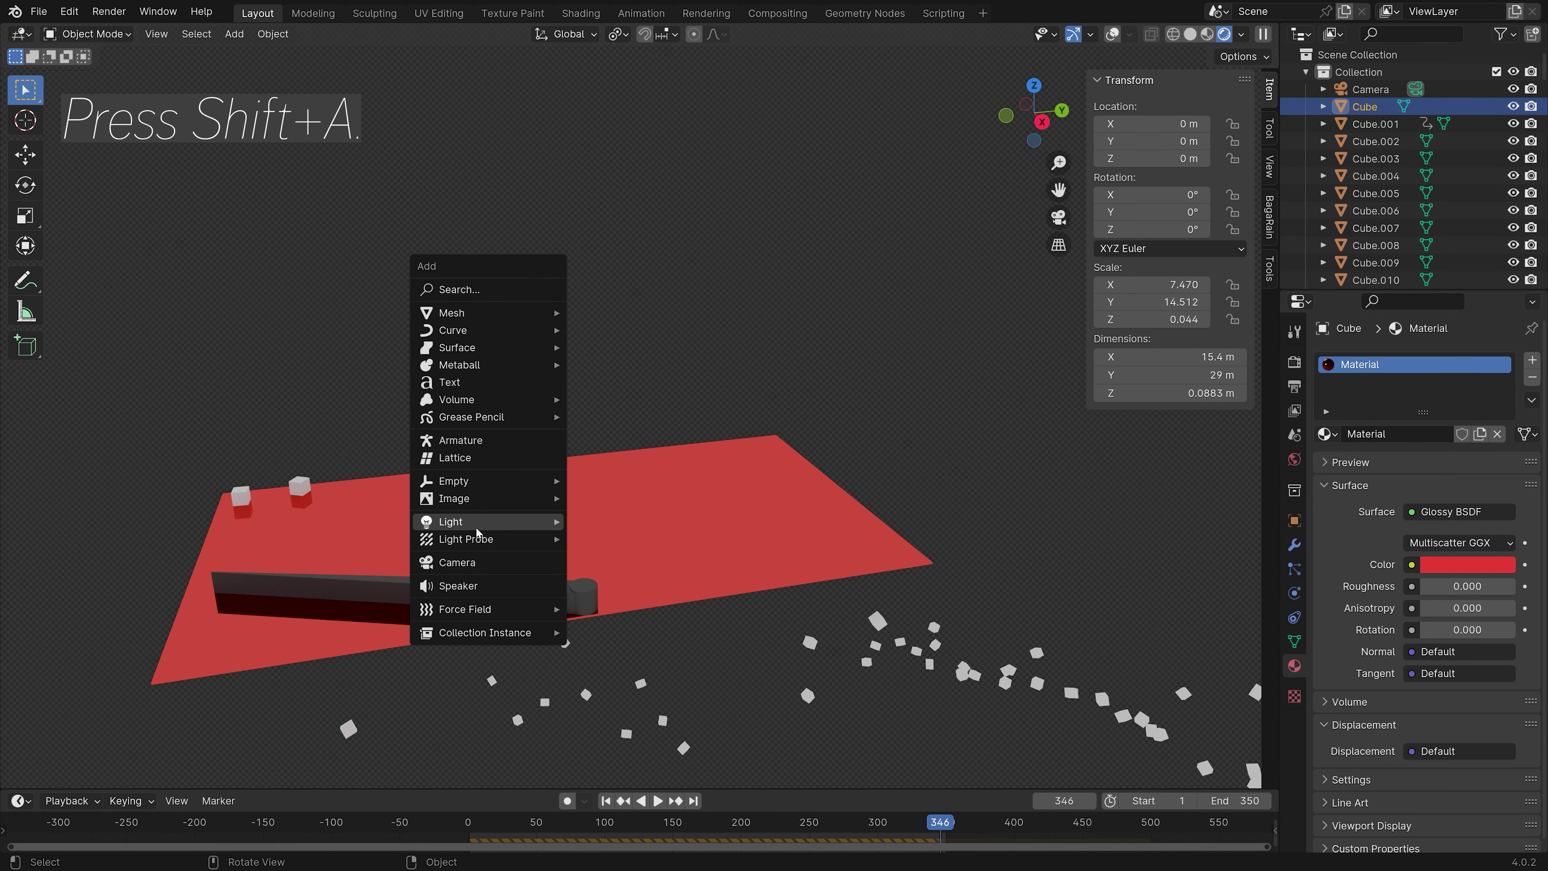
mouse_move(537, 522)
left_click(620, 542)
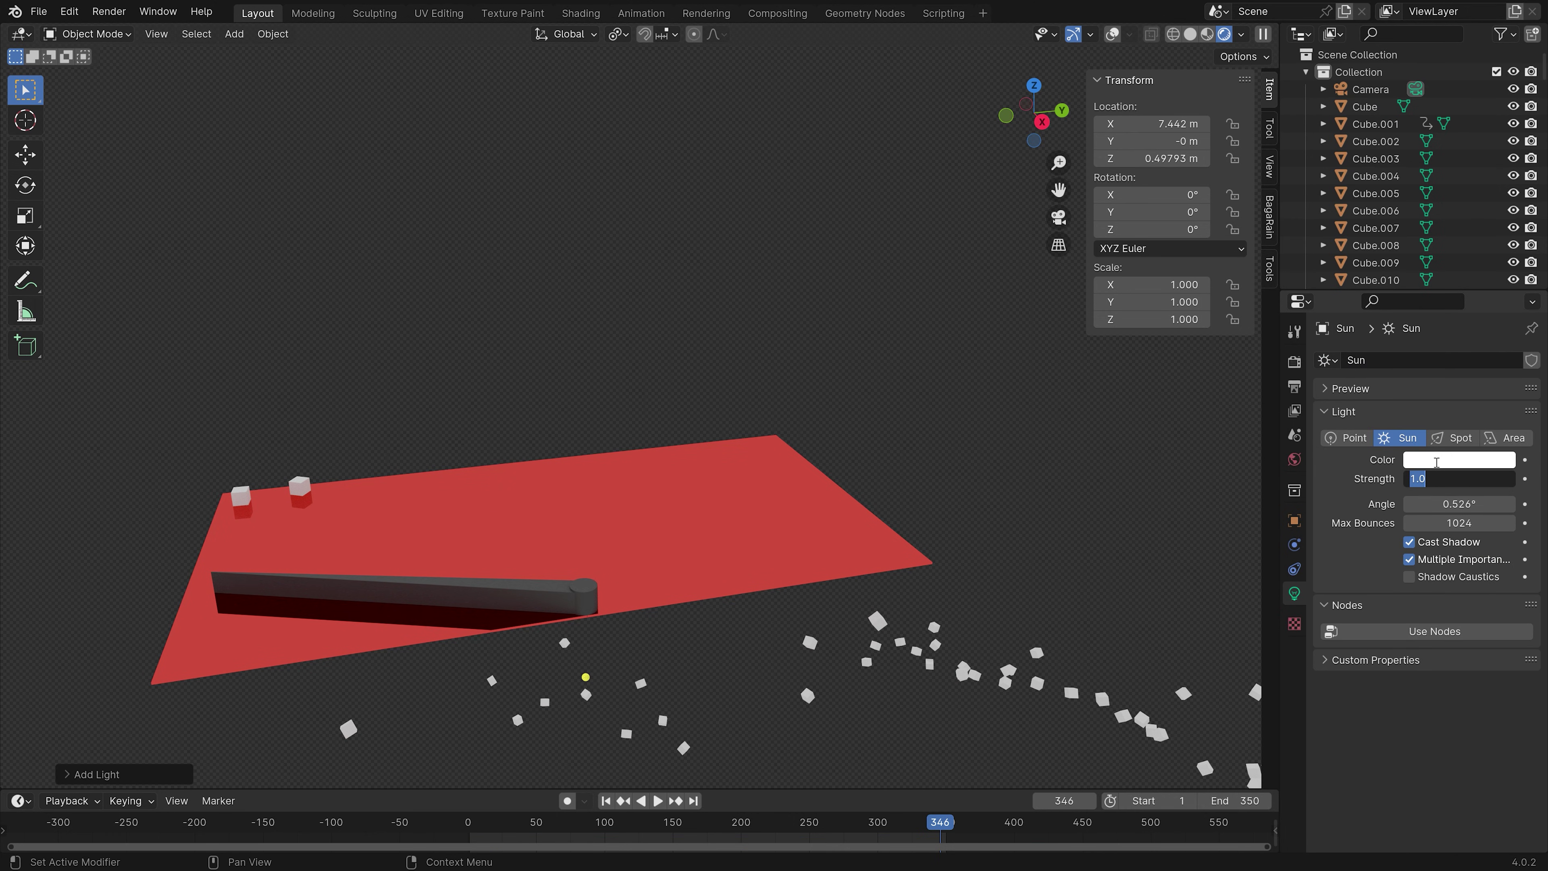
key("Return")
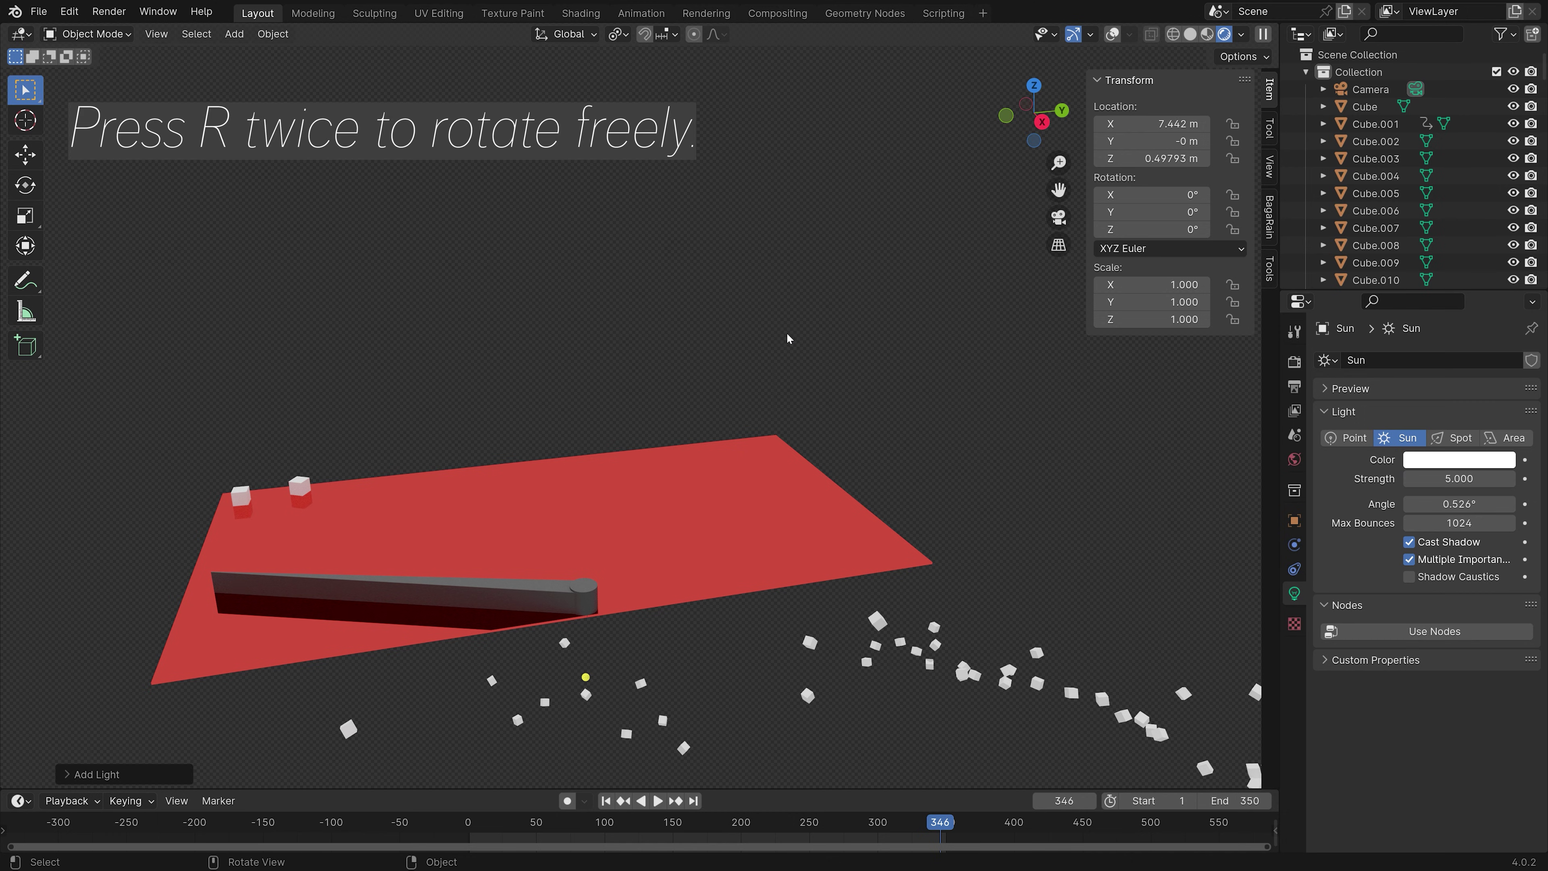
Step: Rotate the sun light freely to about 16°, 3° and -50° and move it above the plate to about Z 9.3 m
key("r")
key("r")
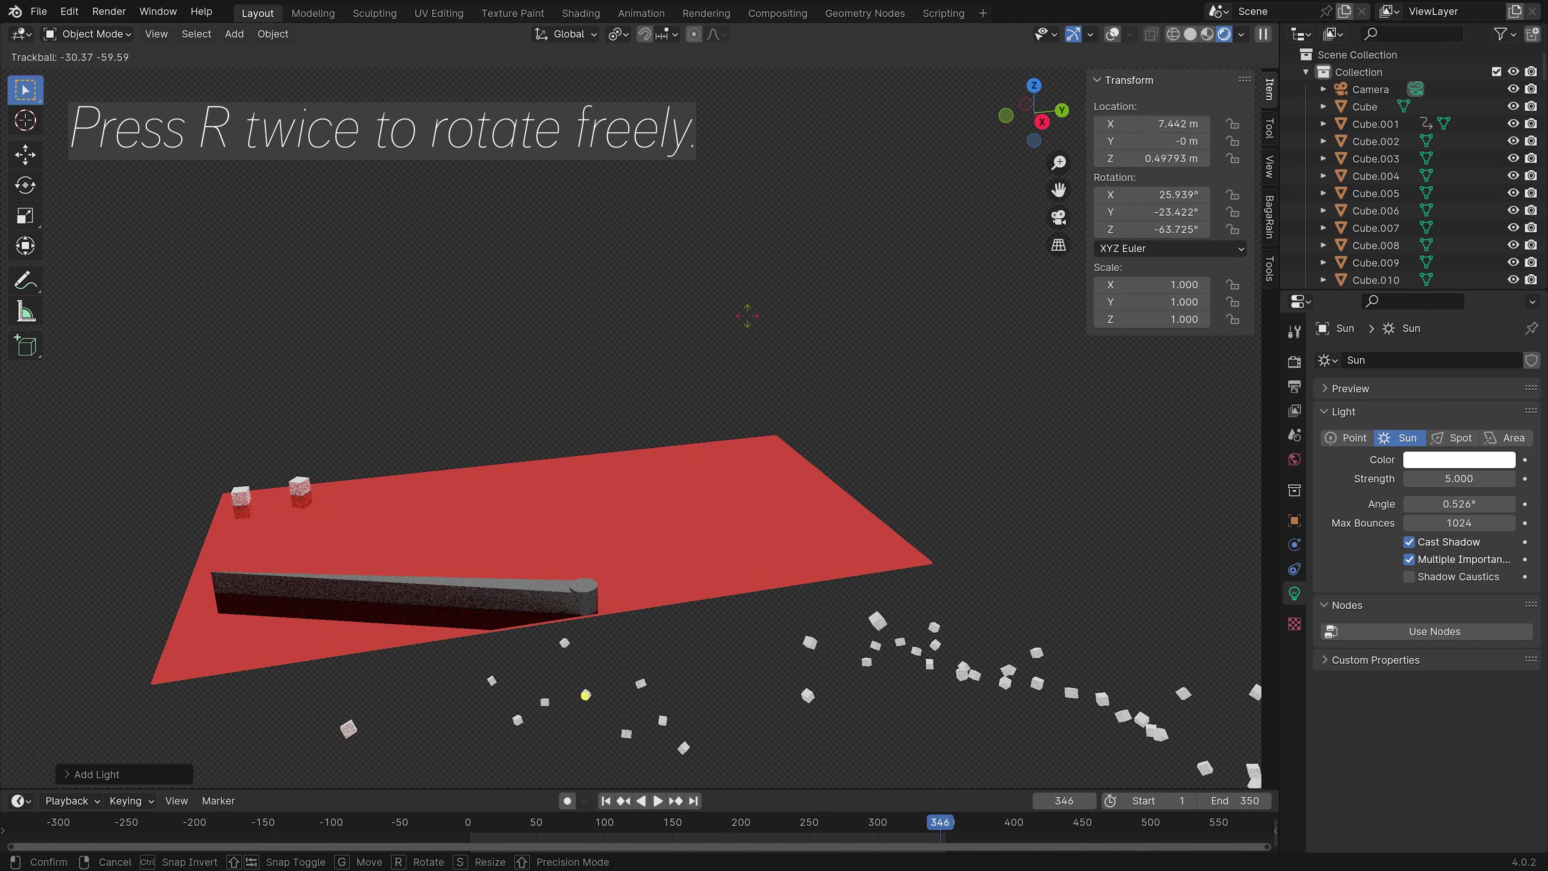
left_click(751, 337)
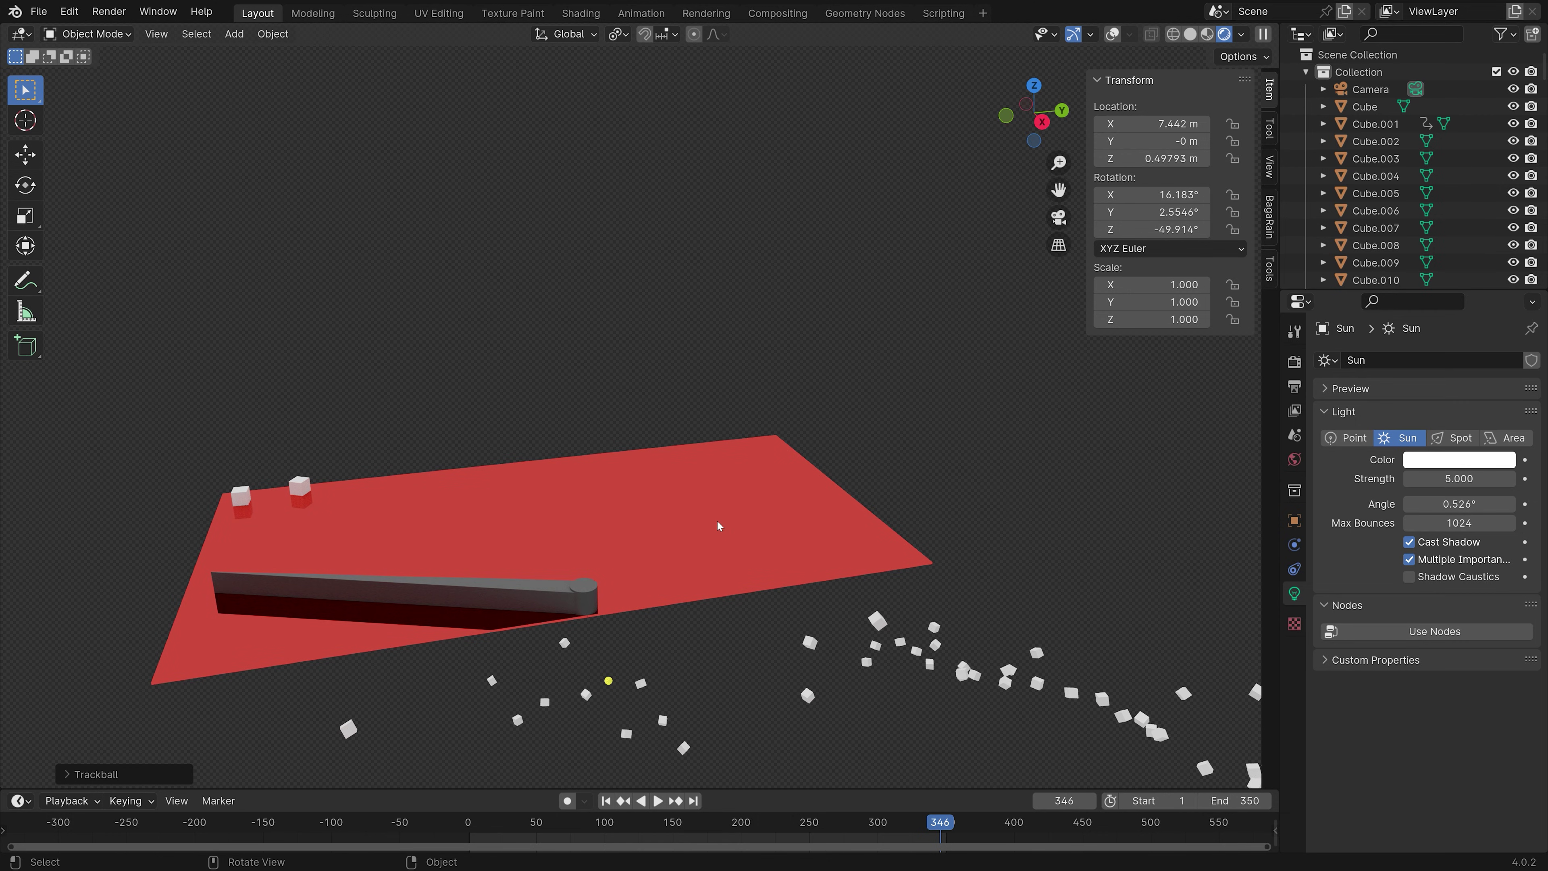
key("g")
left_click(685, 385)
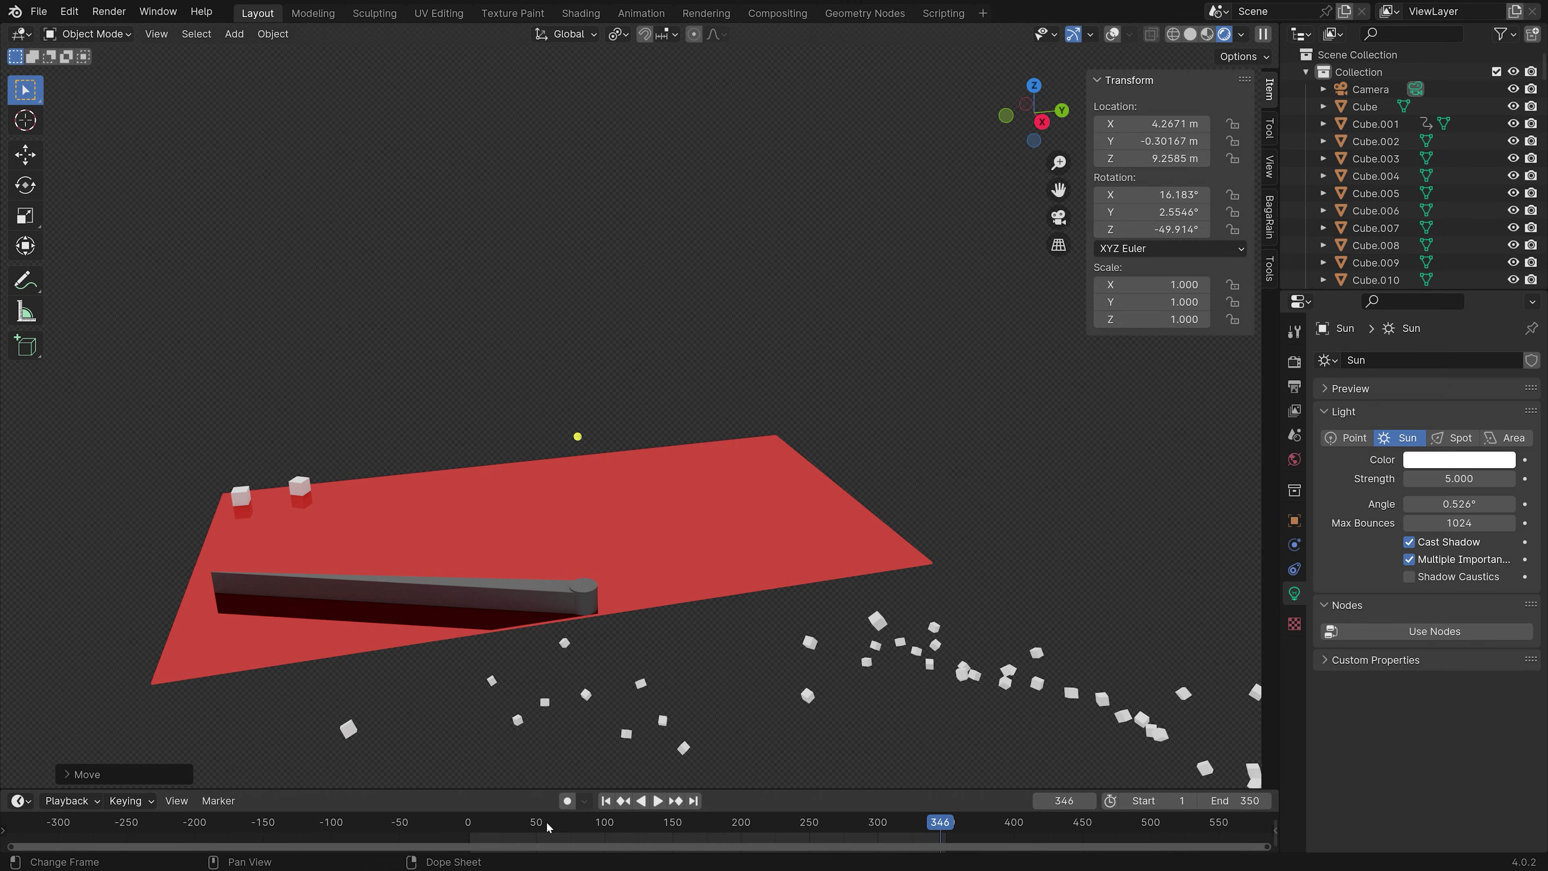
Step: Play the simulation from the start, pause it at frame 171 and examine the cubes, bar and plate in rendered view
key("space")
left_click(468, 830)
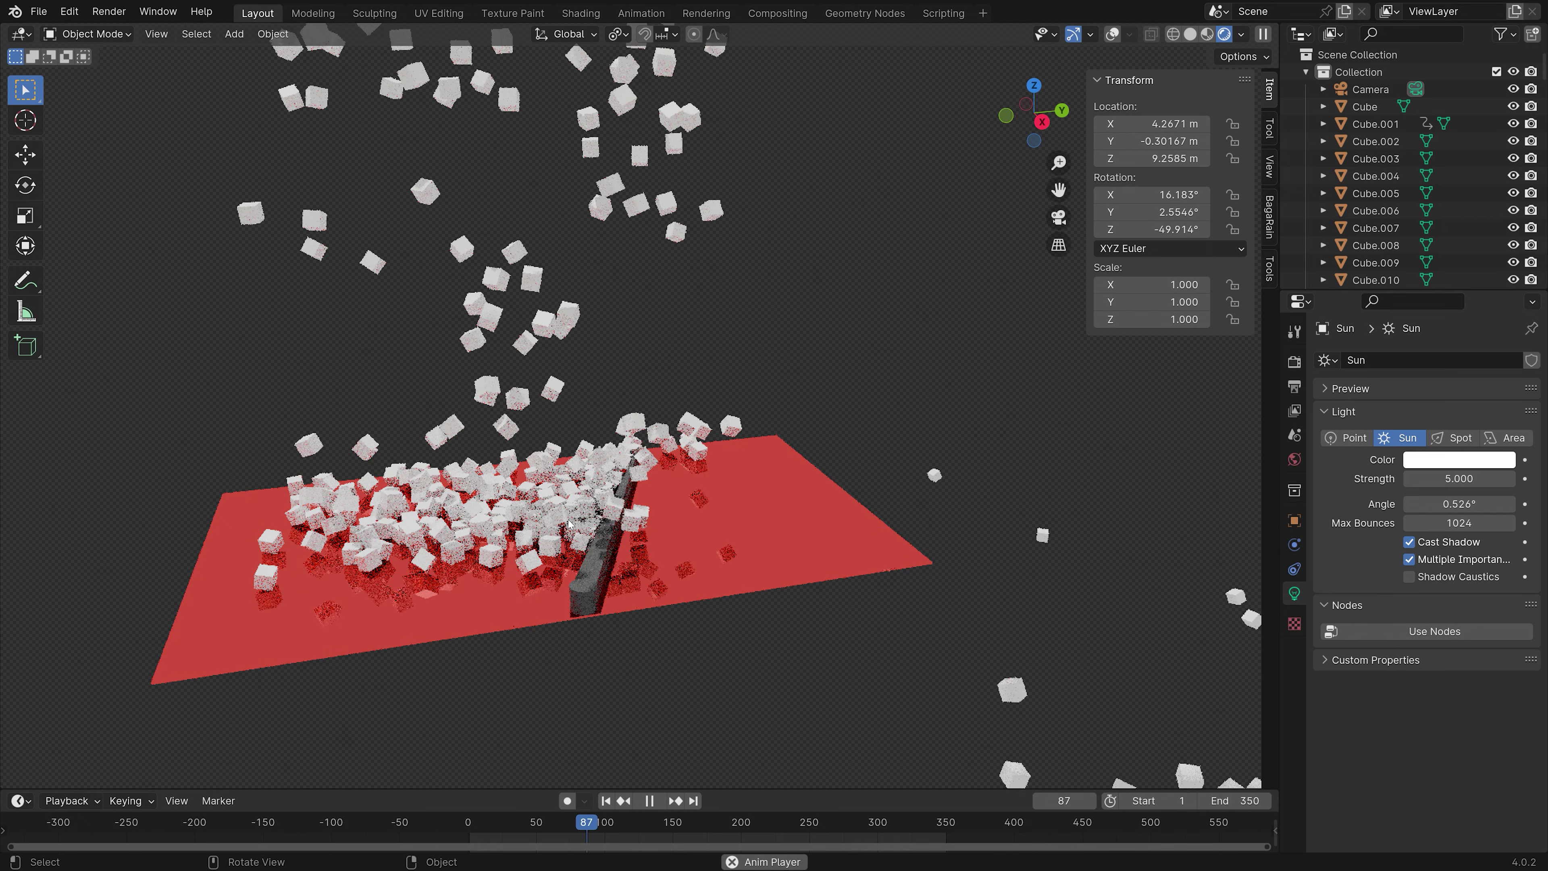
scroll(553, 613, "up", 5)
key("space")
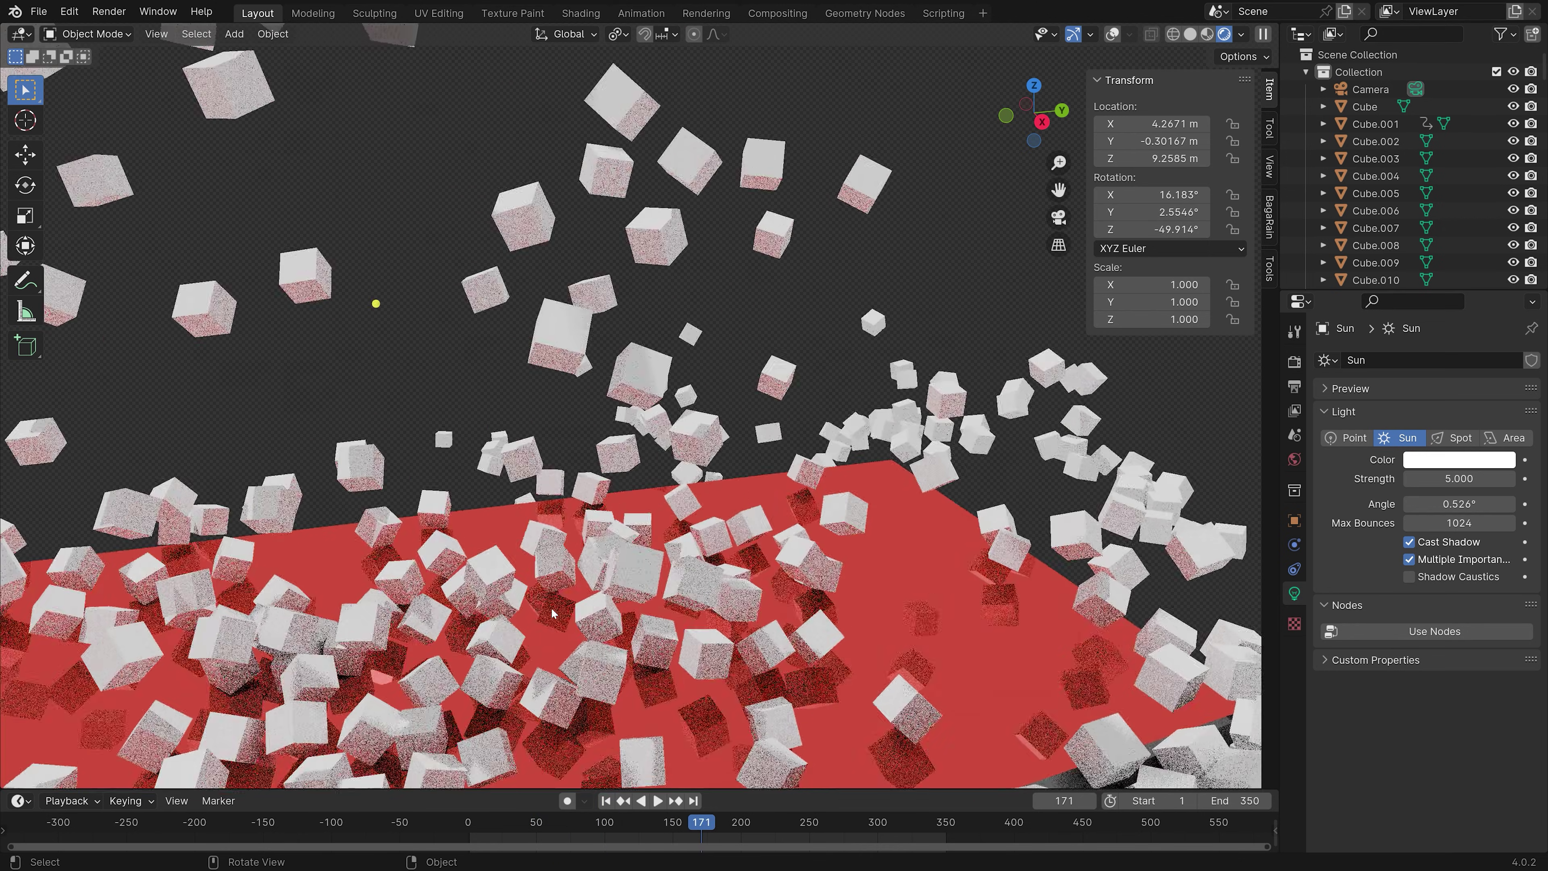
scroll(552, 613, "down", 5)
middle_click_drag(553, 612, 651, 503)
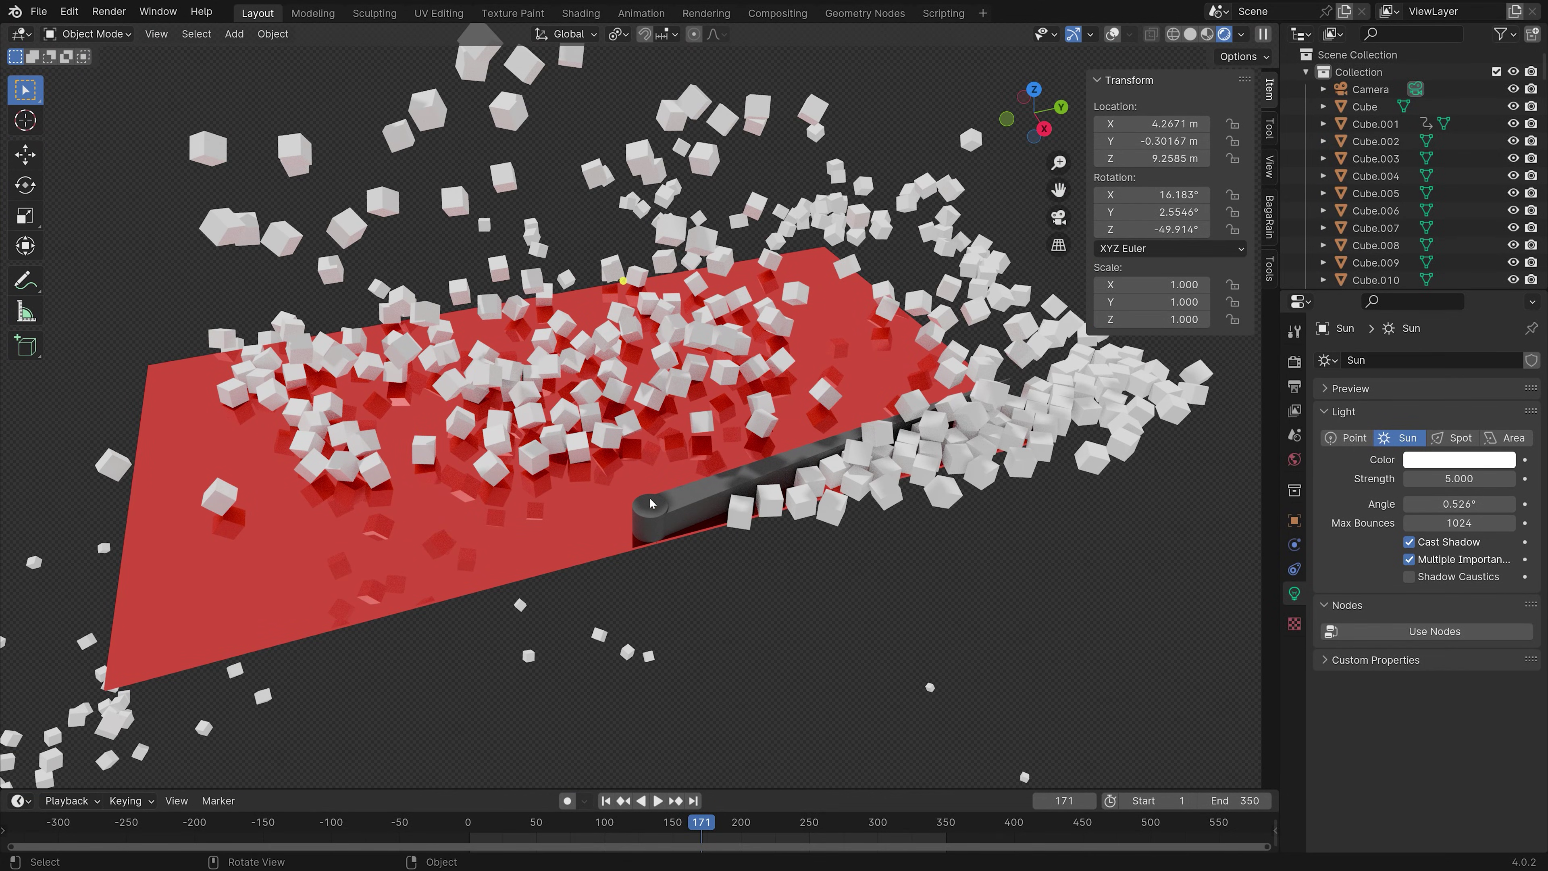
Step: Darken the bar's base color to a value of 0.016 and make the plate's glossy color a deep red with saturation 0.988
left_click(651, 503)
left_click(1463, 543)
left_click(1503, 406)
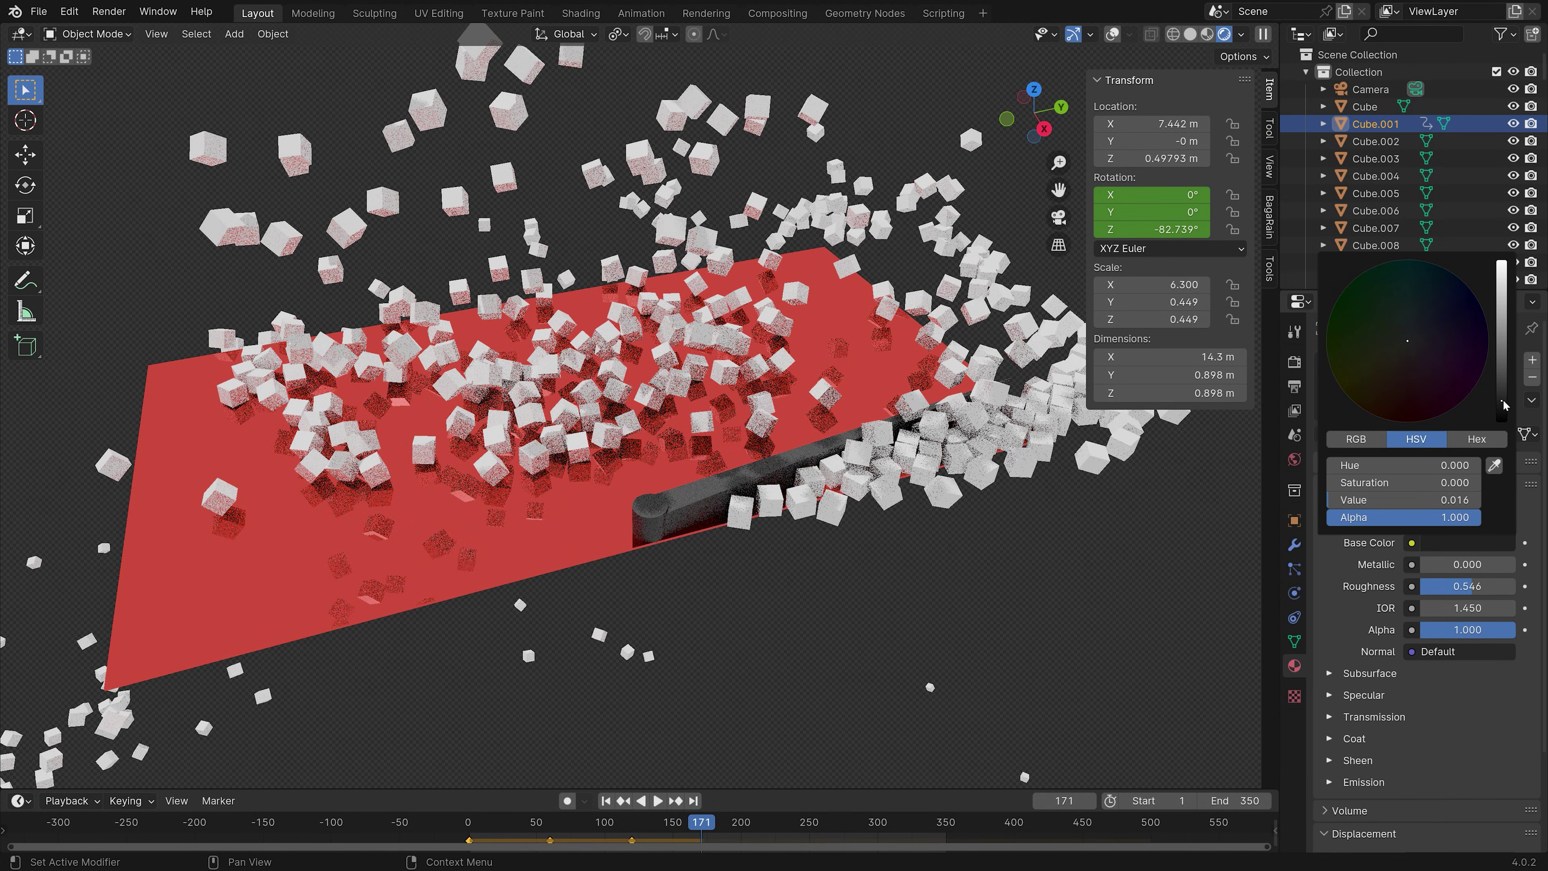
left_click(1365, 106)
left_click(1466, 565)
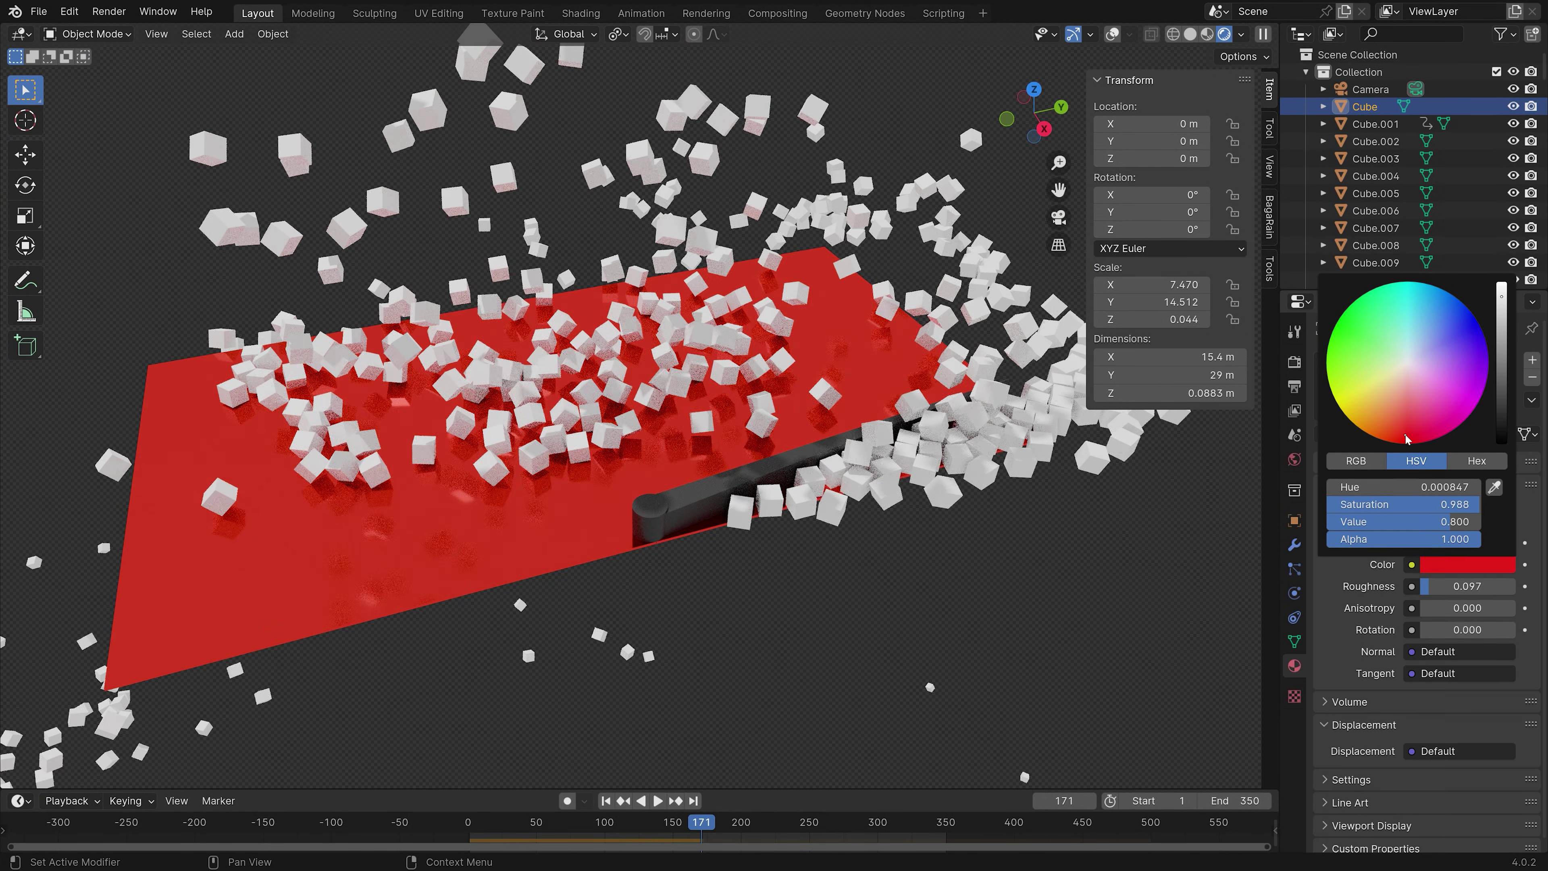
Step: Align the camera to the current view and, with the camera locked to the view, reframe it around the whole plate
middle_click_drag(728, 329, 770, 391)
key("ctrl+alt+KP_0")
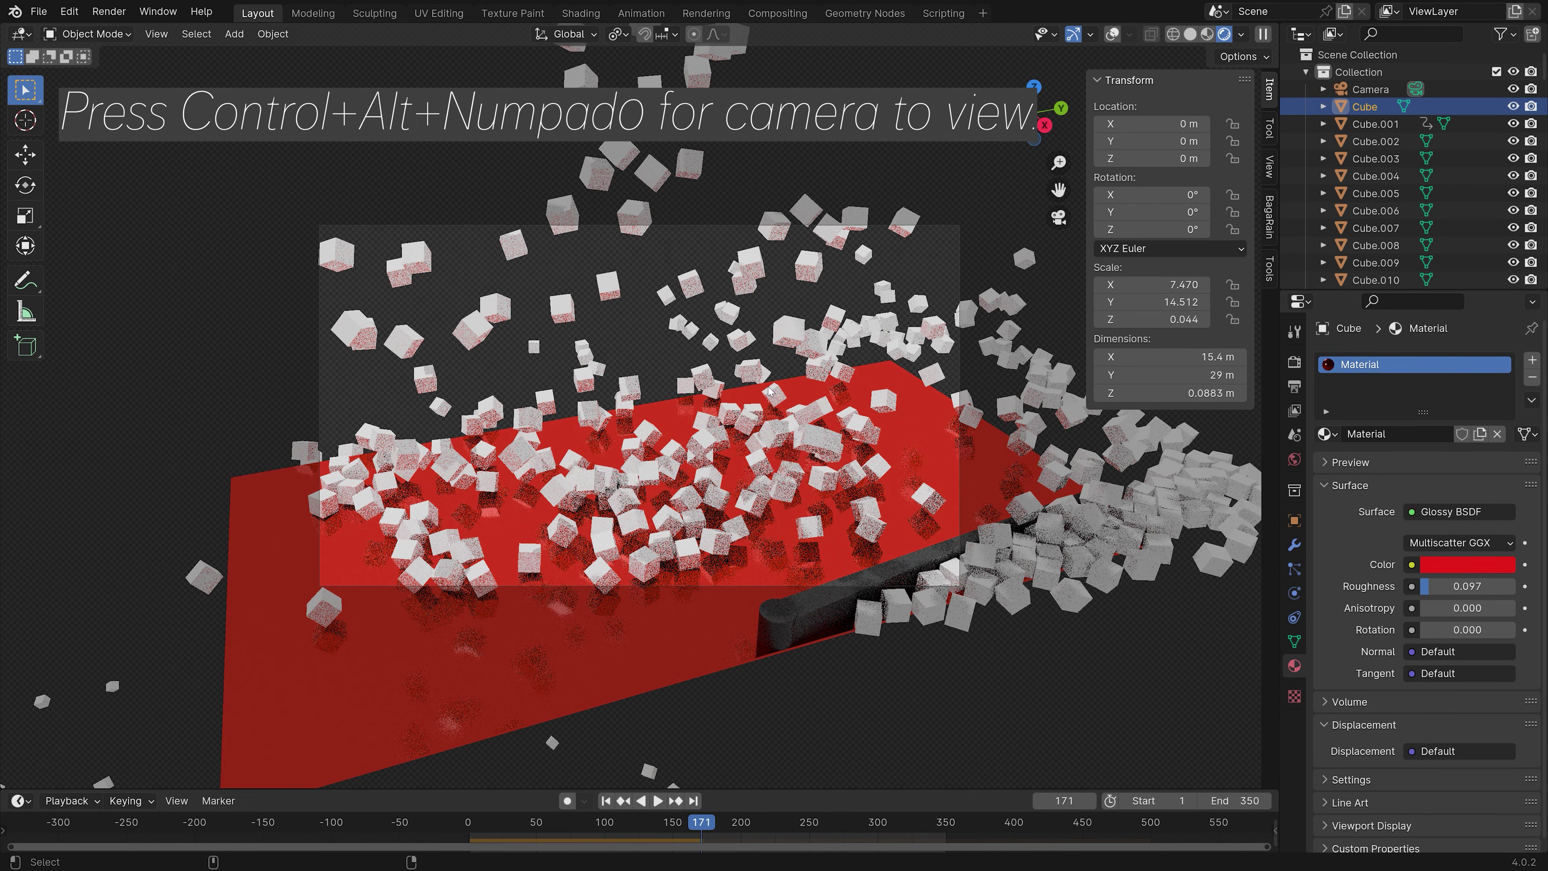
left_click(1269, 159)
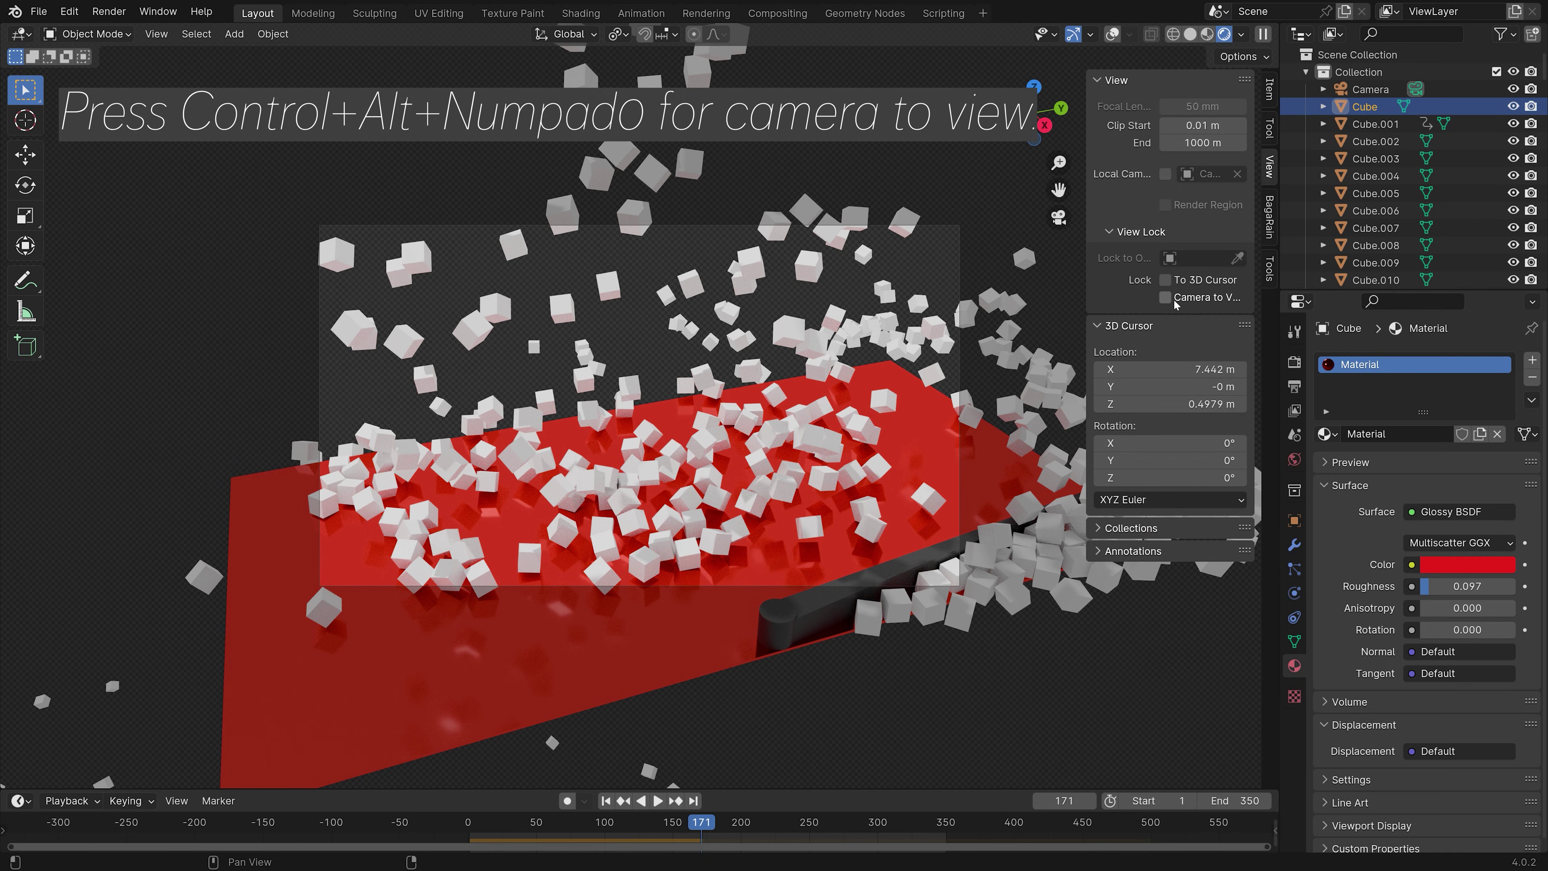
scroll(677, 409, "down", 6)
middle_click_drag(673, 460, 641, 466)
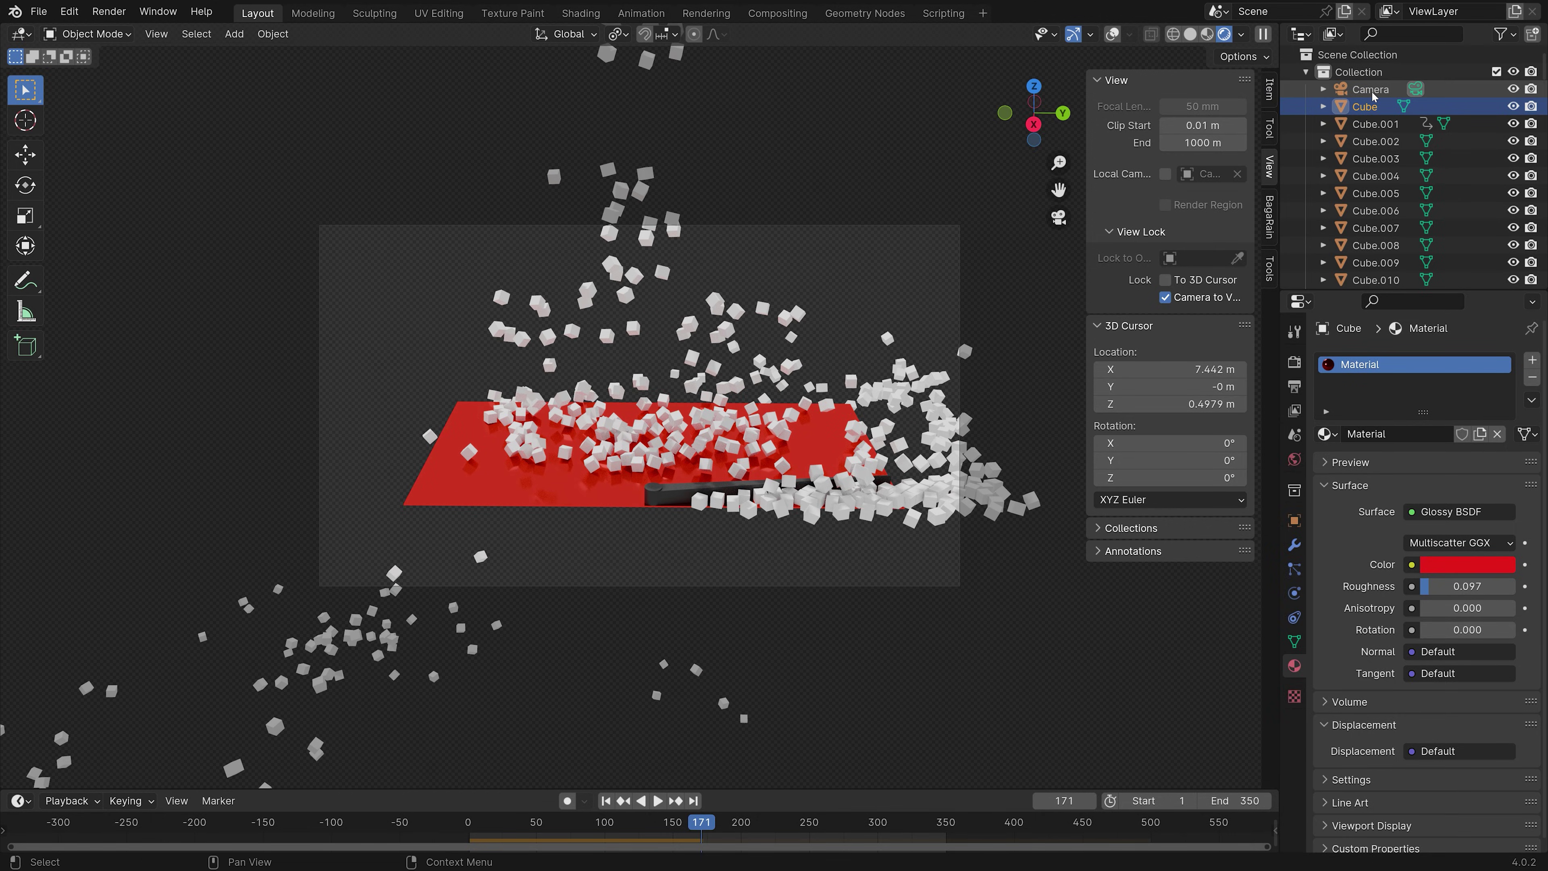
Step: Move the camera along its local Z axis to bring it slightly closer to the plate
left_click(1370, 89)
key("g")
key("z")
key("z")
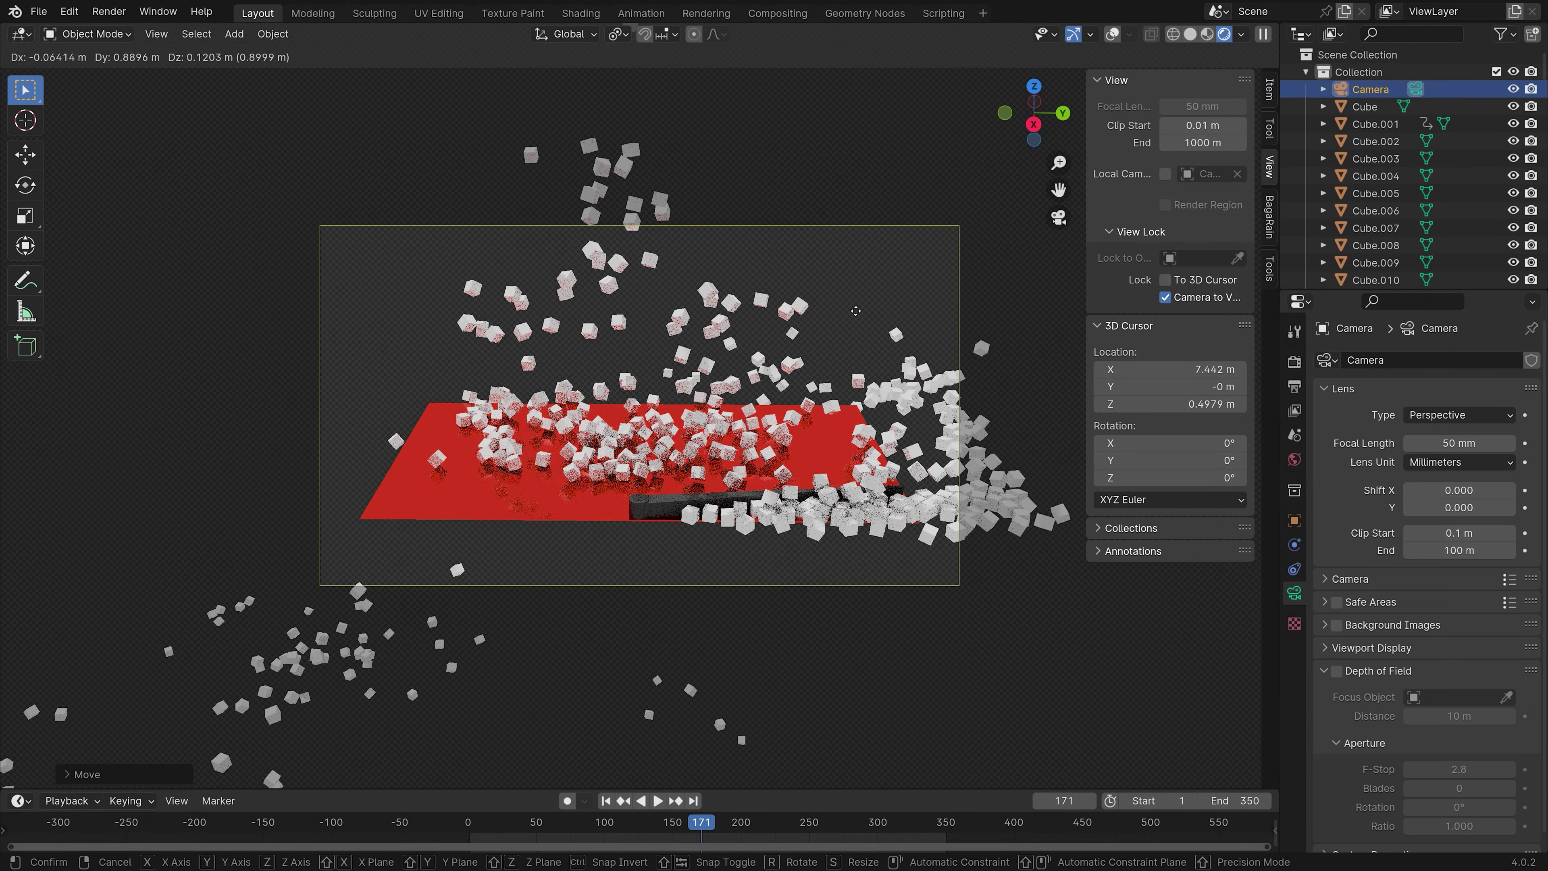
left_click(840, 417)
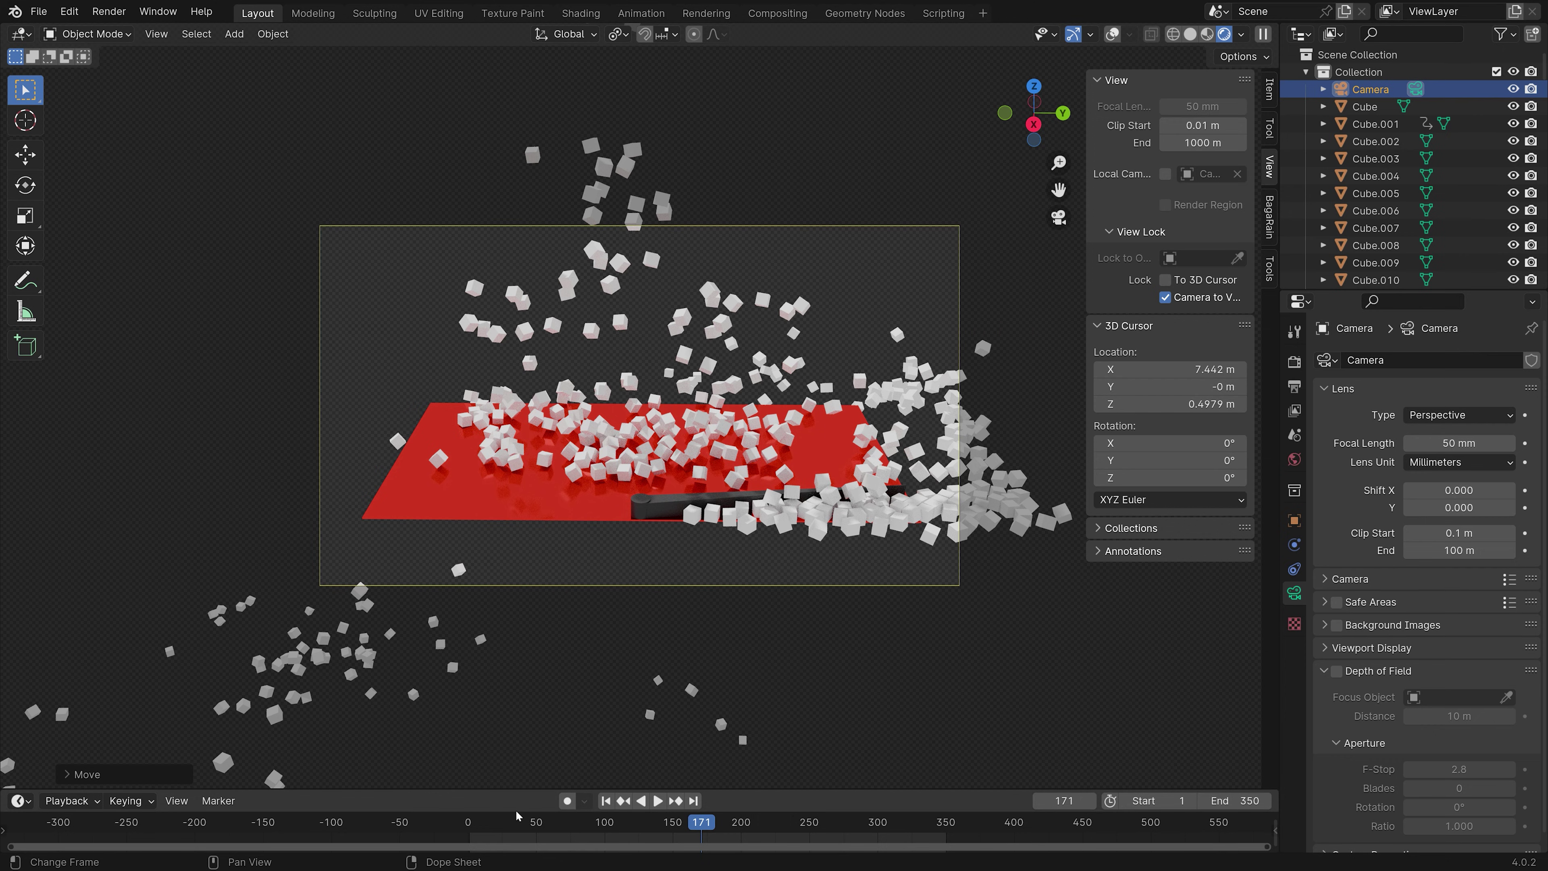
Step: Bake the rigid body world simulation for frames 1 to 500
left_click(1294, 437)
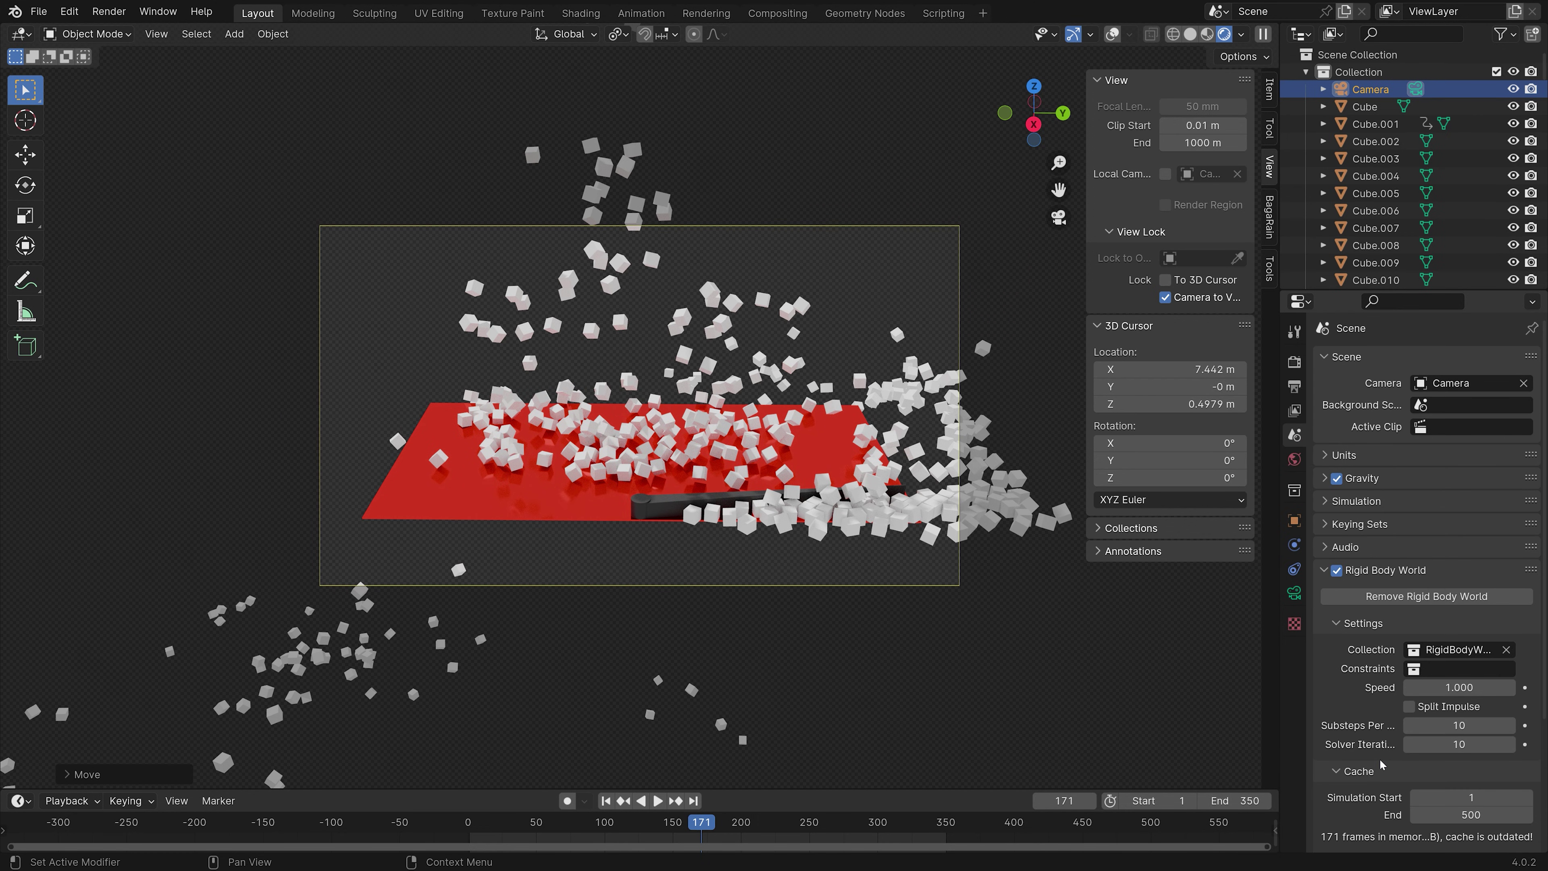
scroll(1392, 701, "down", 3)
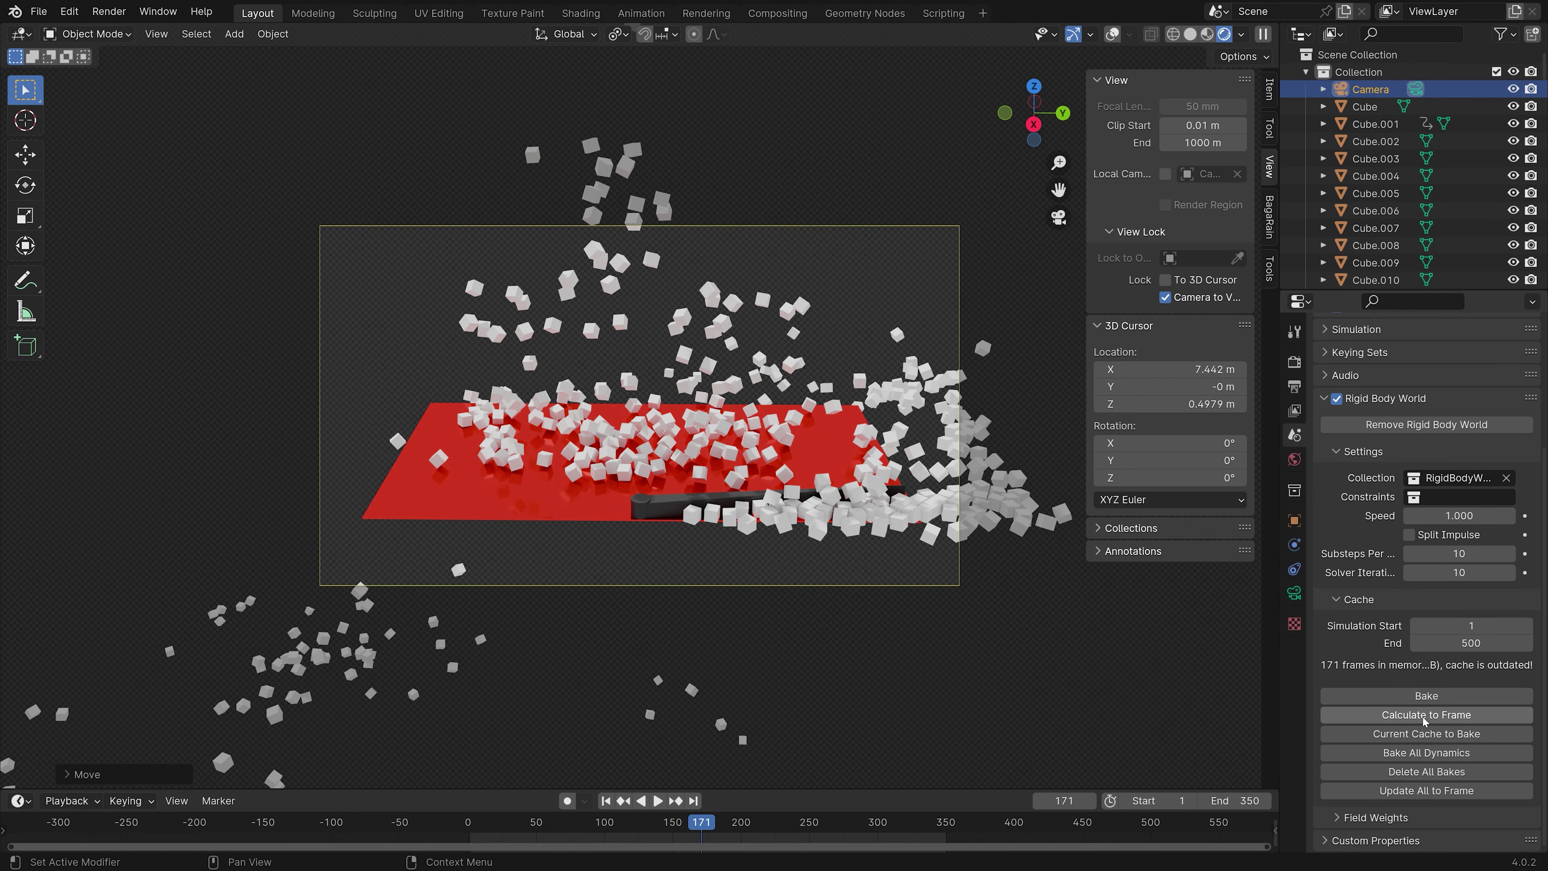
left_click(1426, 696)
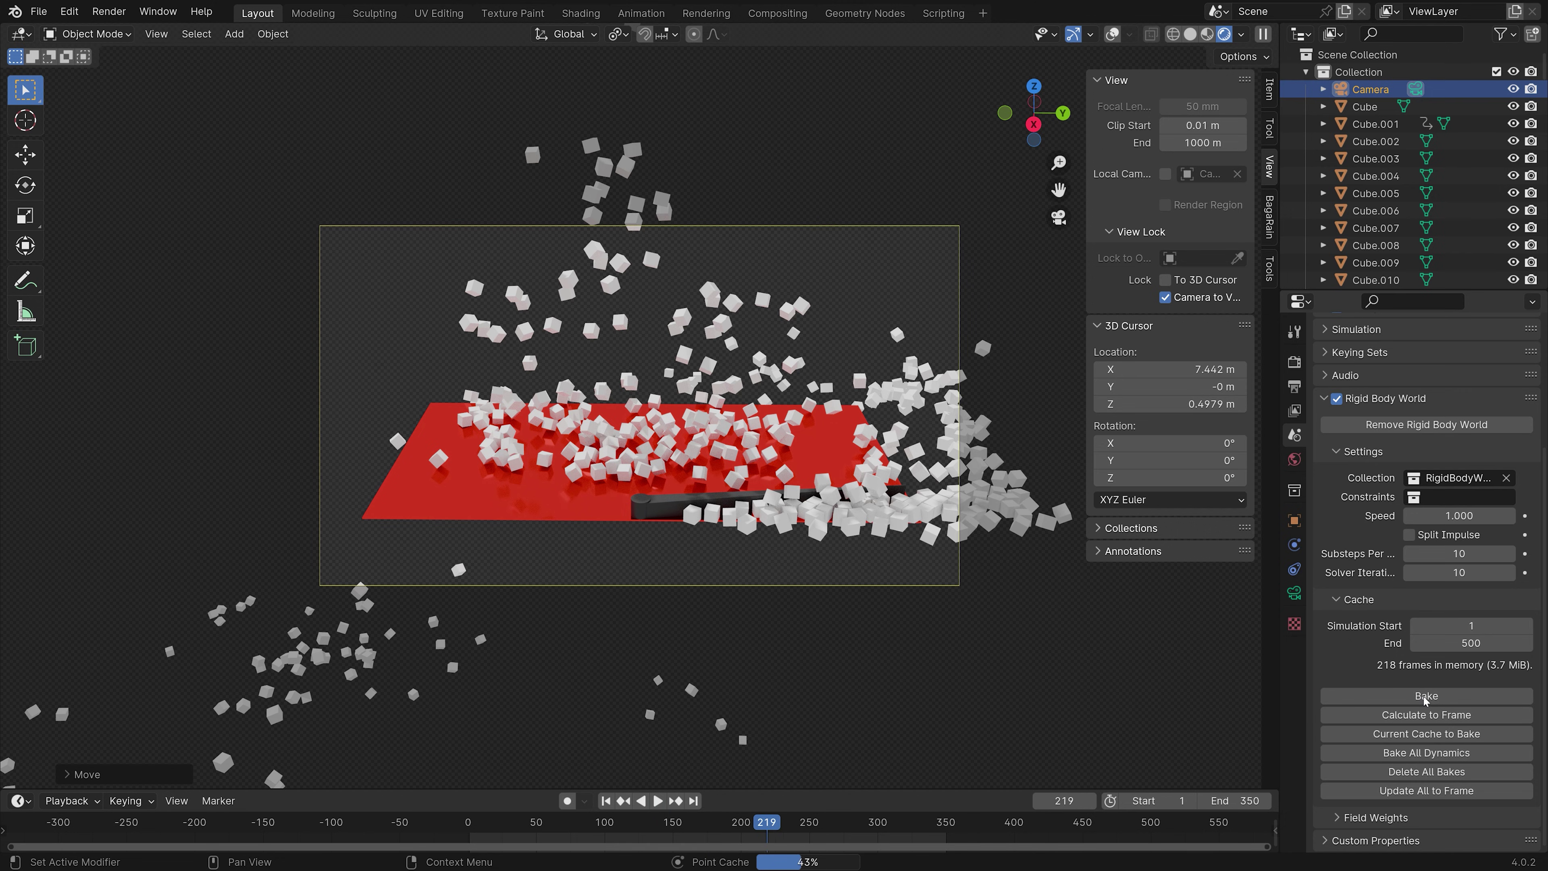
Step: Play the baked simulation from the start through the camera to check how the bar sweeps the cubes
left_click_drag(620, 823, 456, 860)
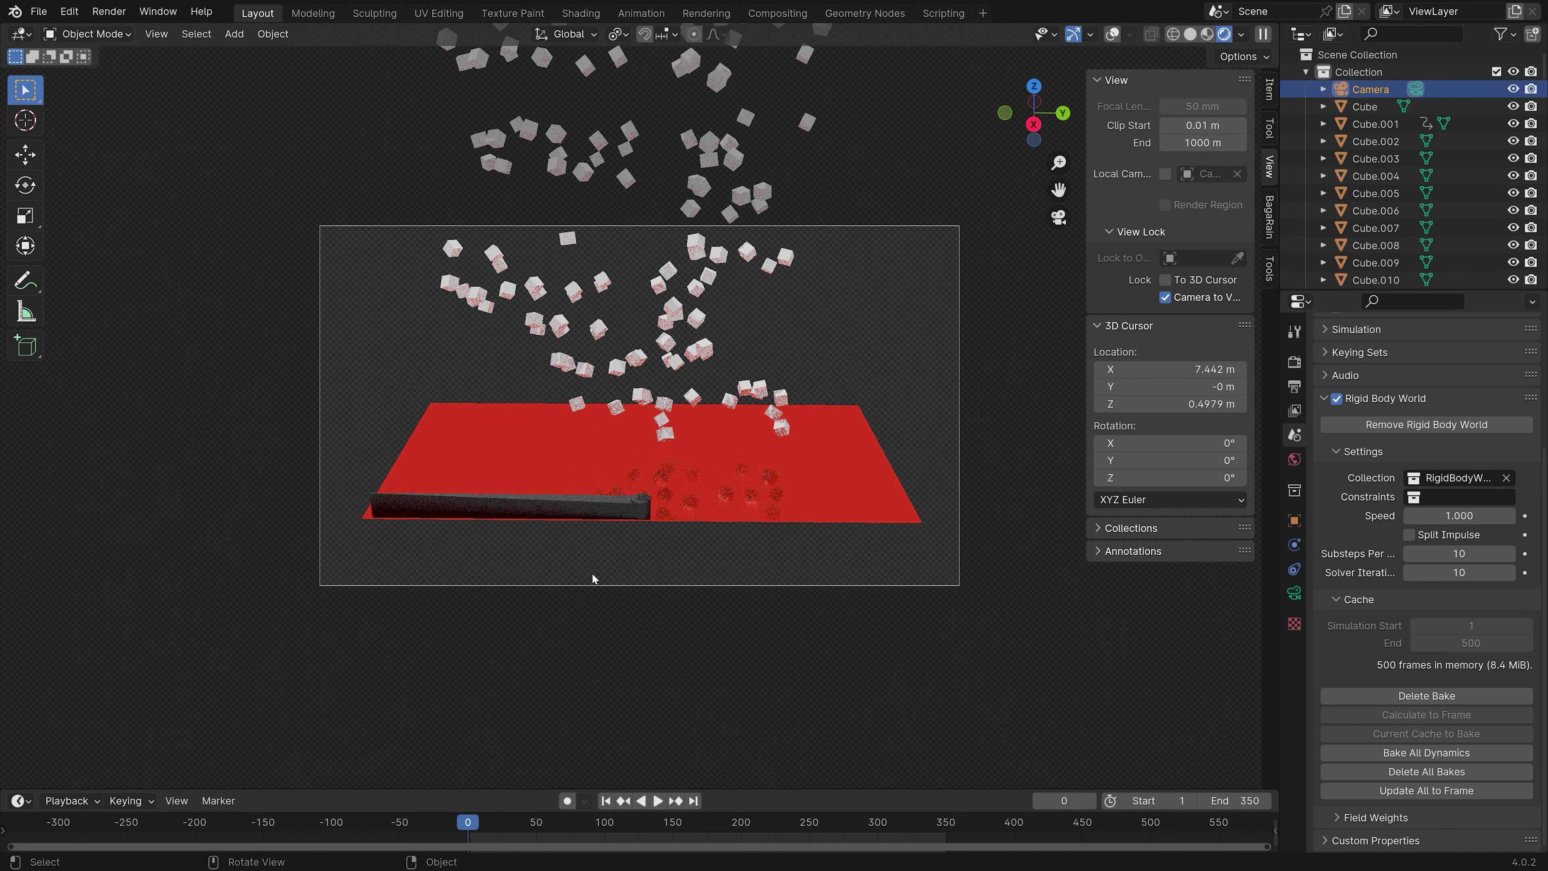
key("space")
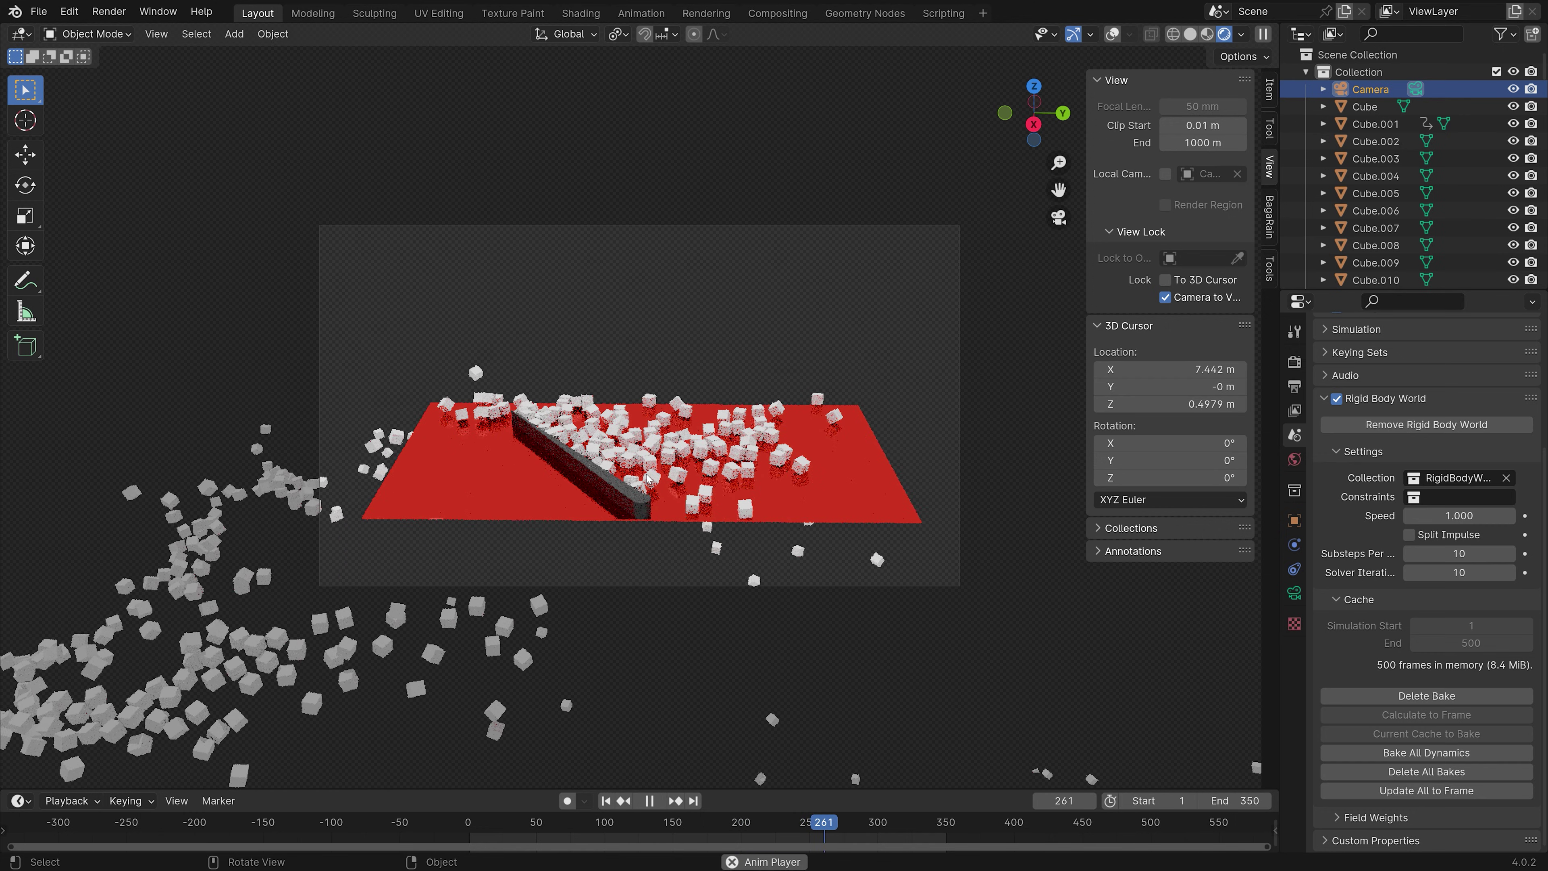
key("Escape")
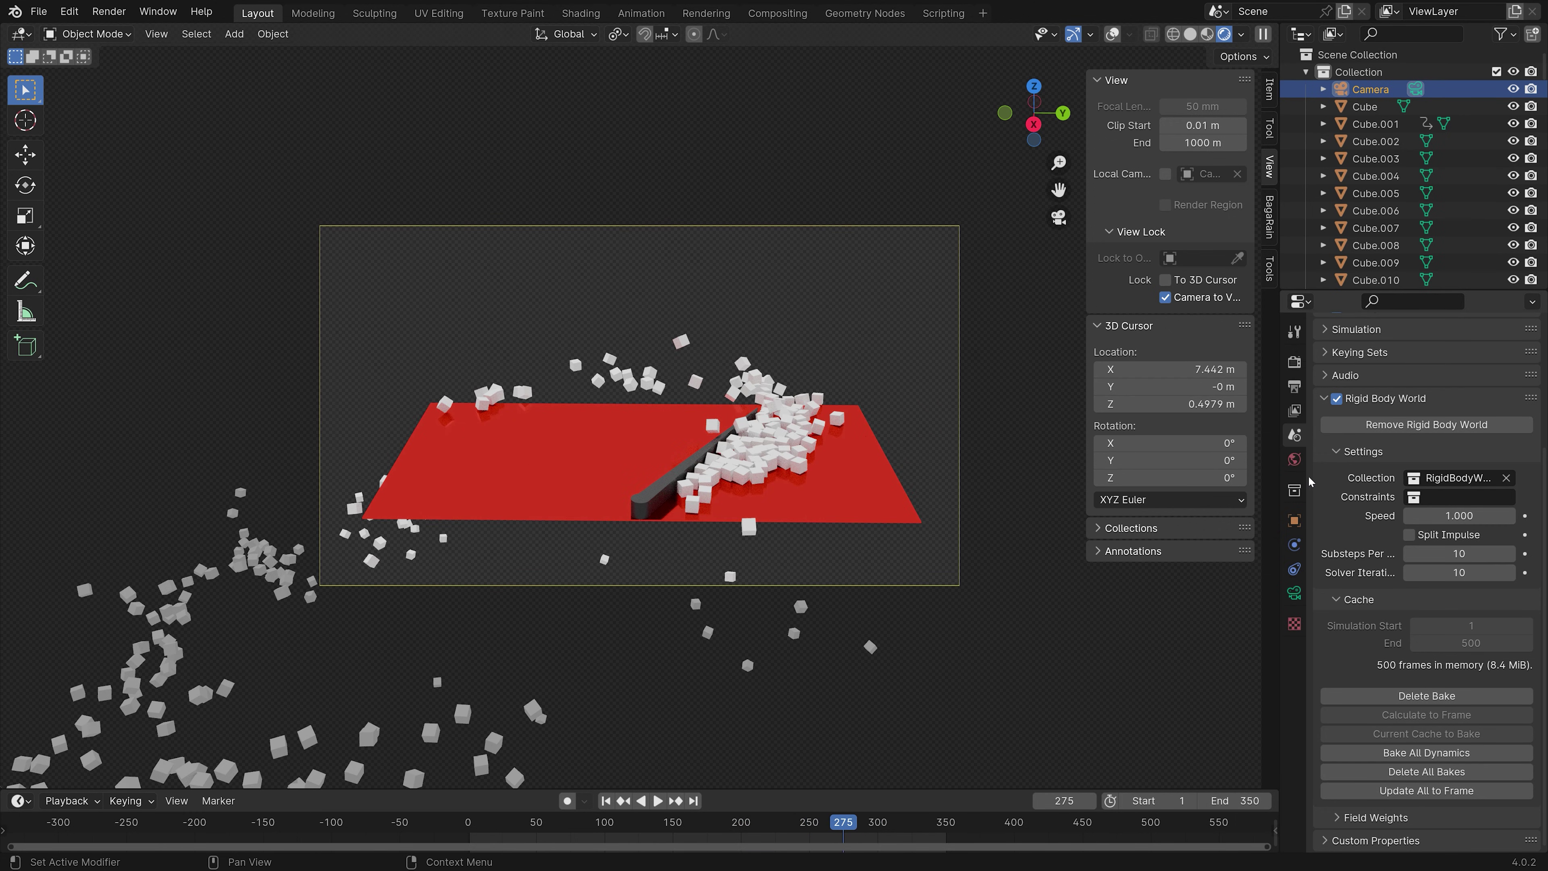
Step: Set the render resolution scale to 200% of 1920 x 1080
left_click(1293, 387)
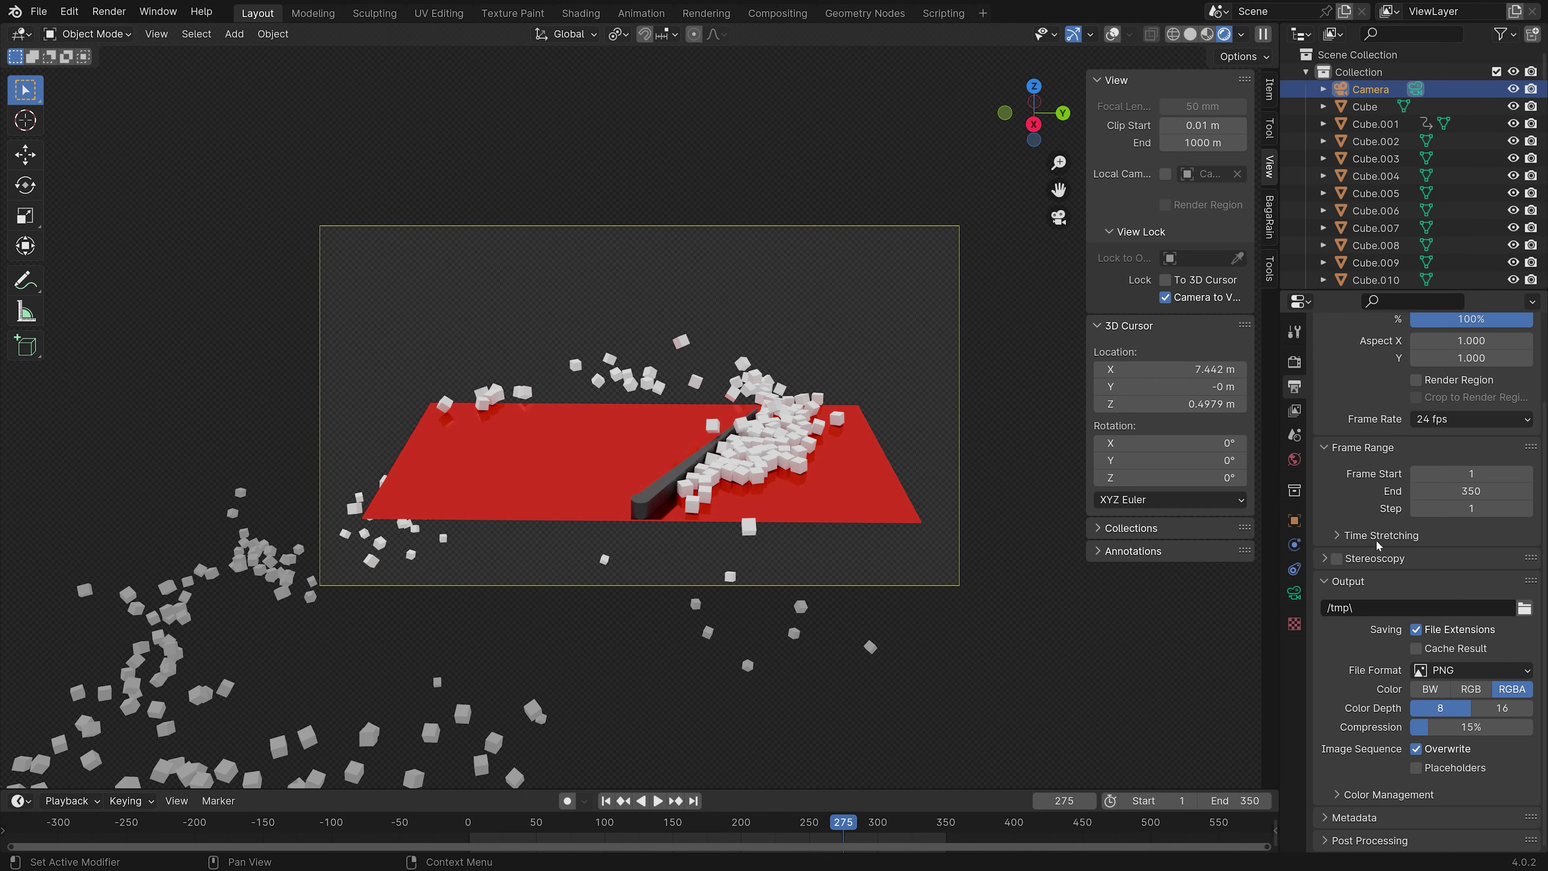
scroll(1378, 563, "up", 4)
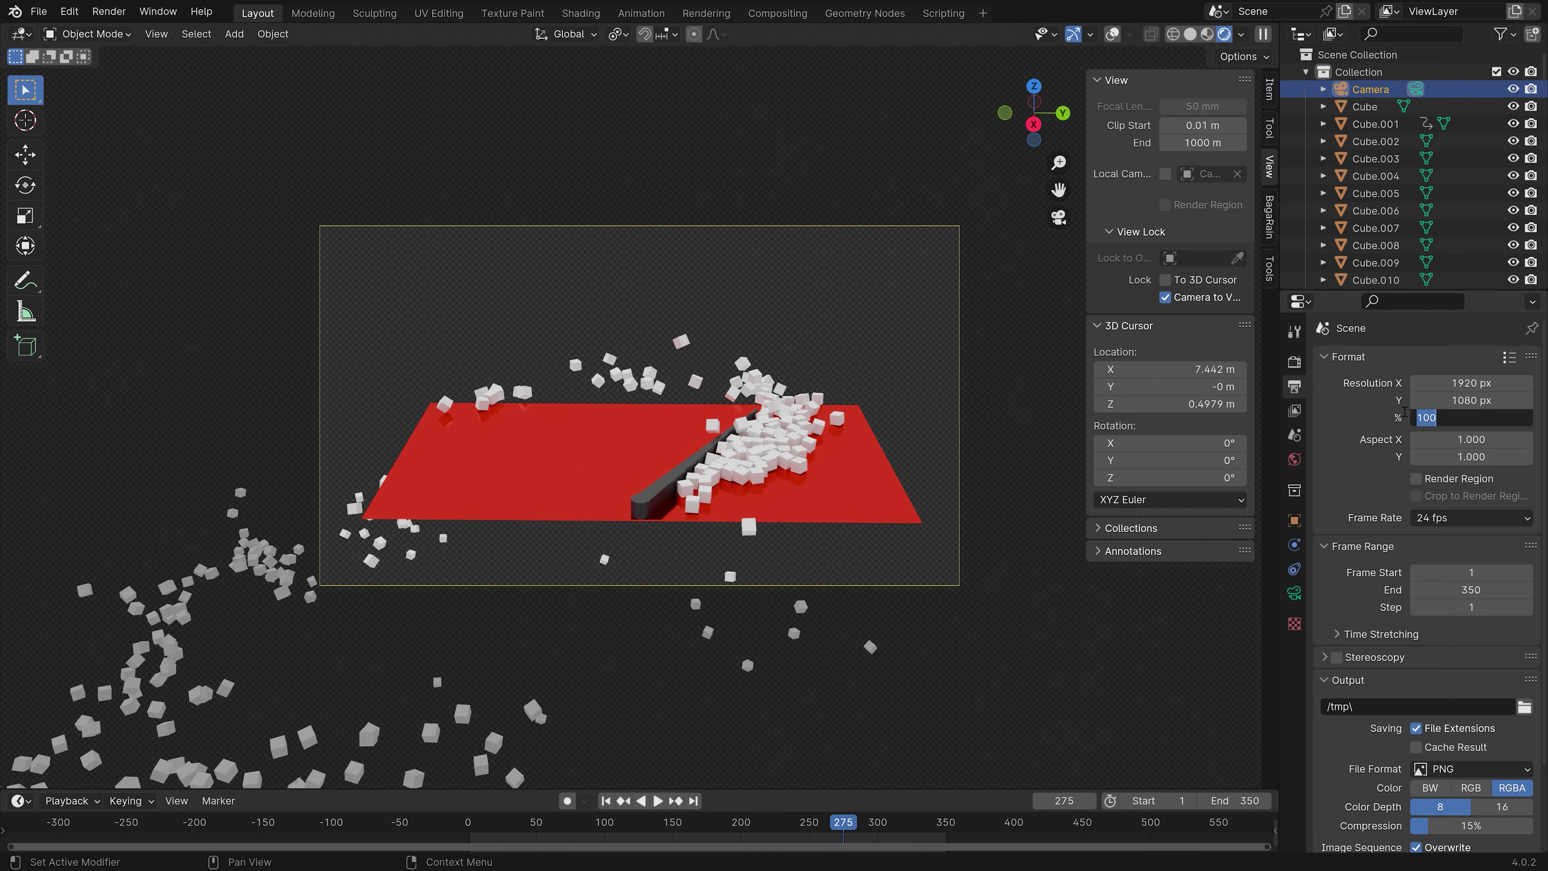
scroll(1378, 458, "down", 4)
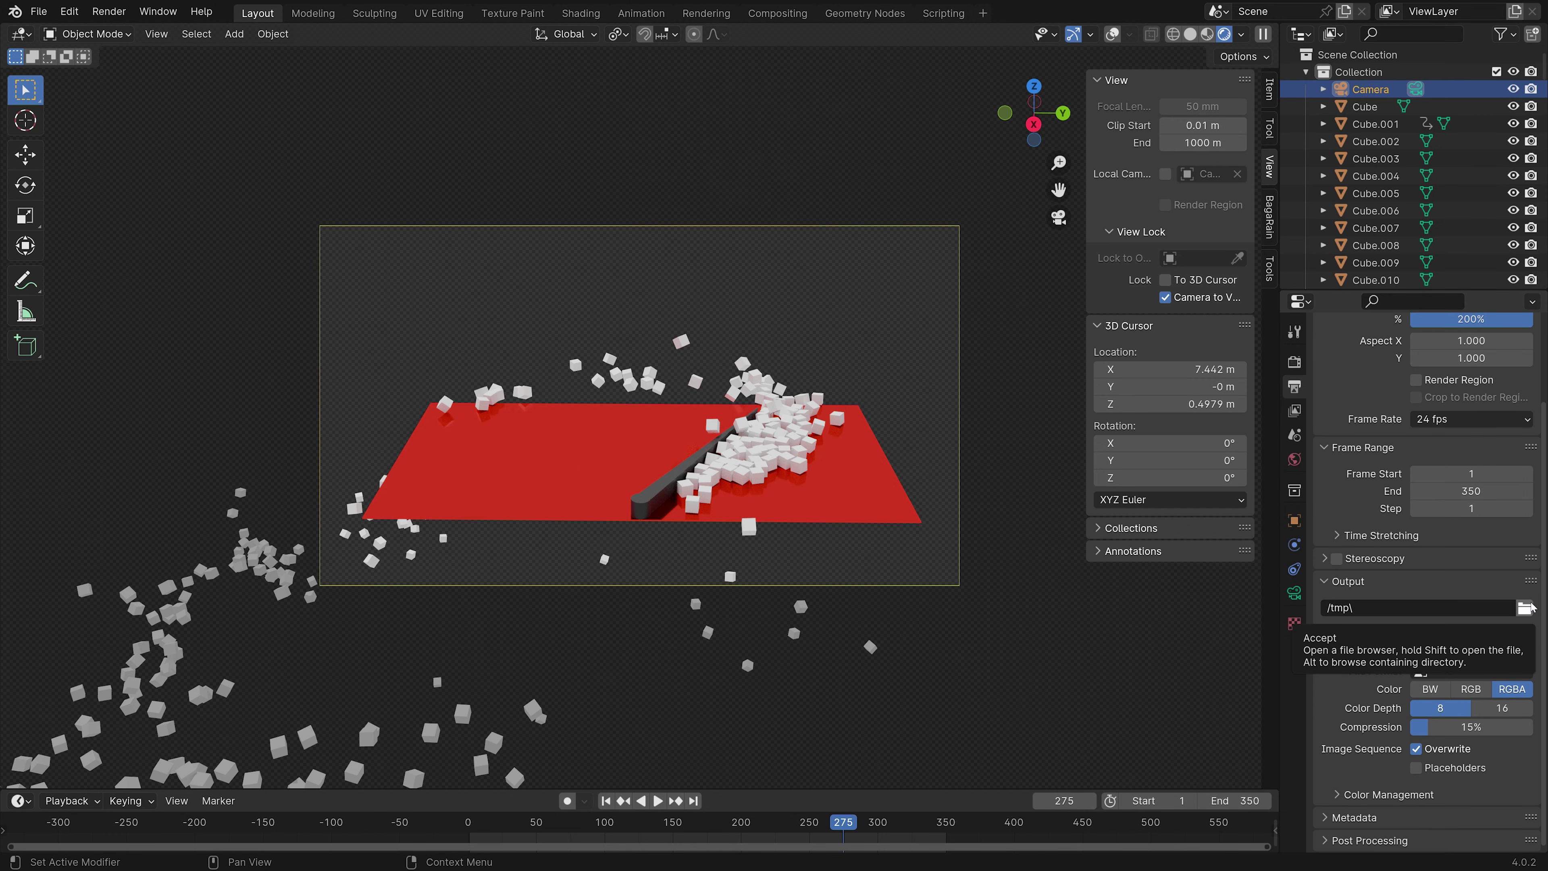
Step: Browse for the render output location and create a folder named "Rigid body fun" inside E:\Large renders
left_click(1525, 608)
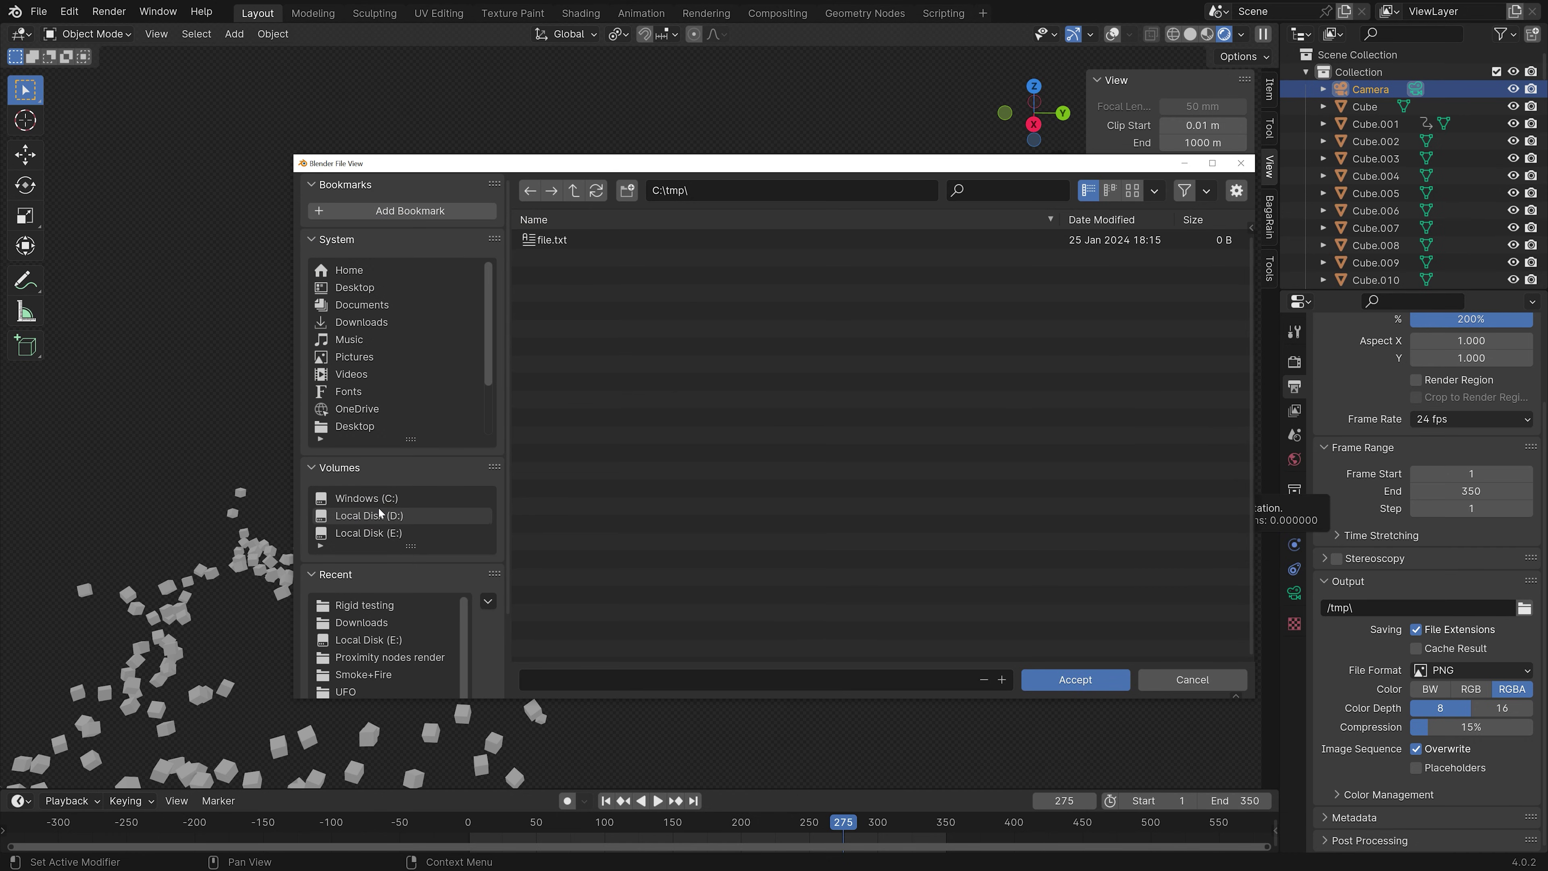
left_click(368, 533)
double_click(552, 501)
left_click(627, 190)
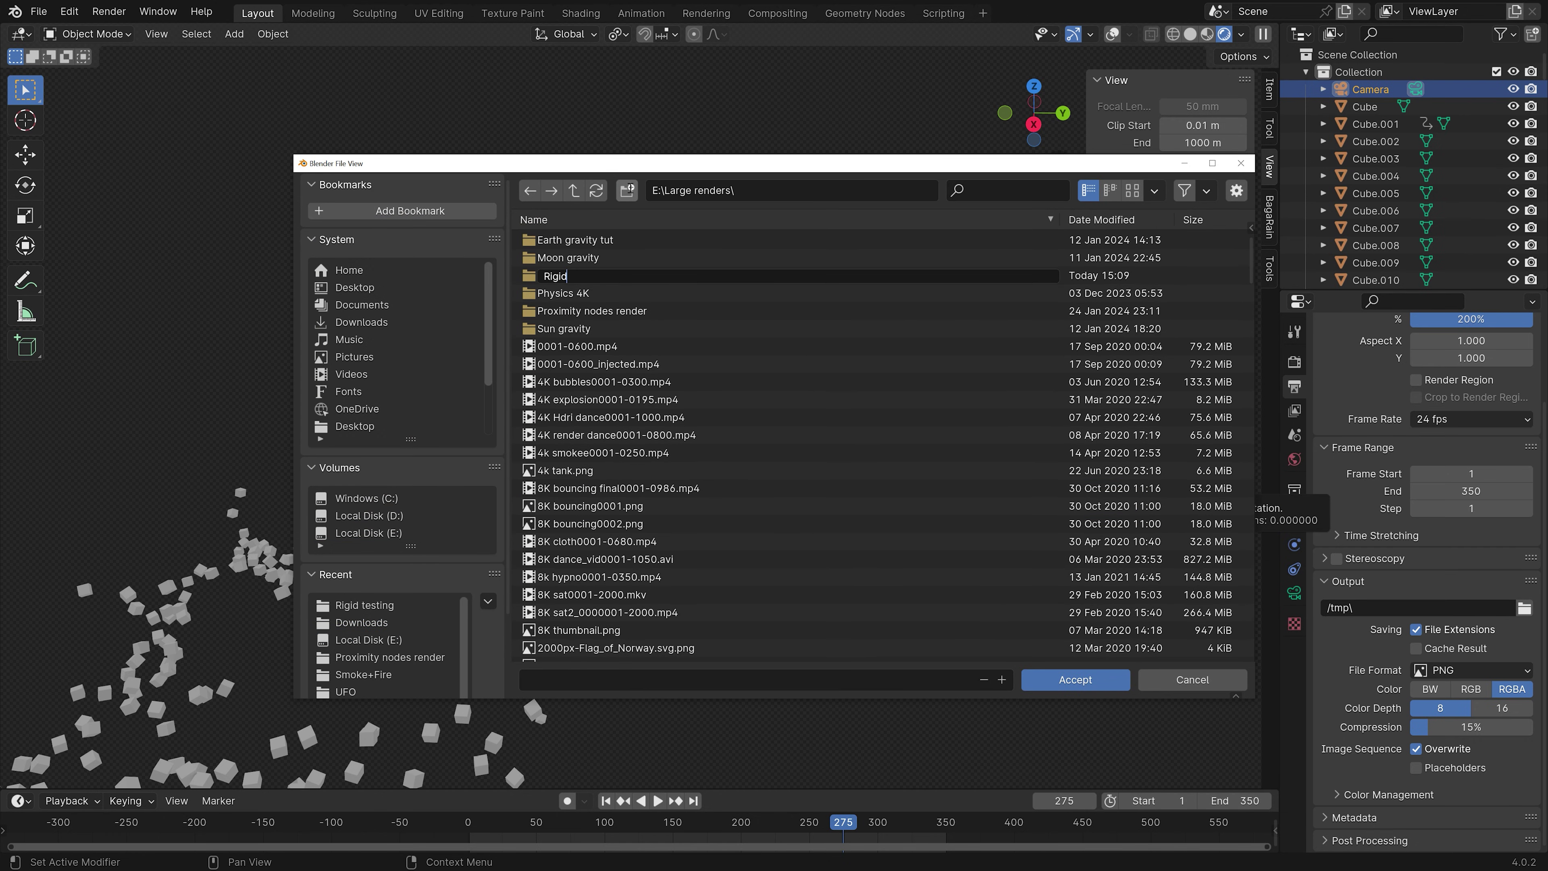
type("Rigid body fun")
key("Return")
key("Return")
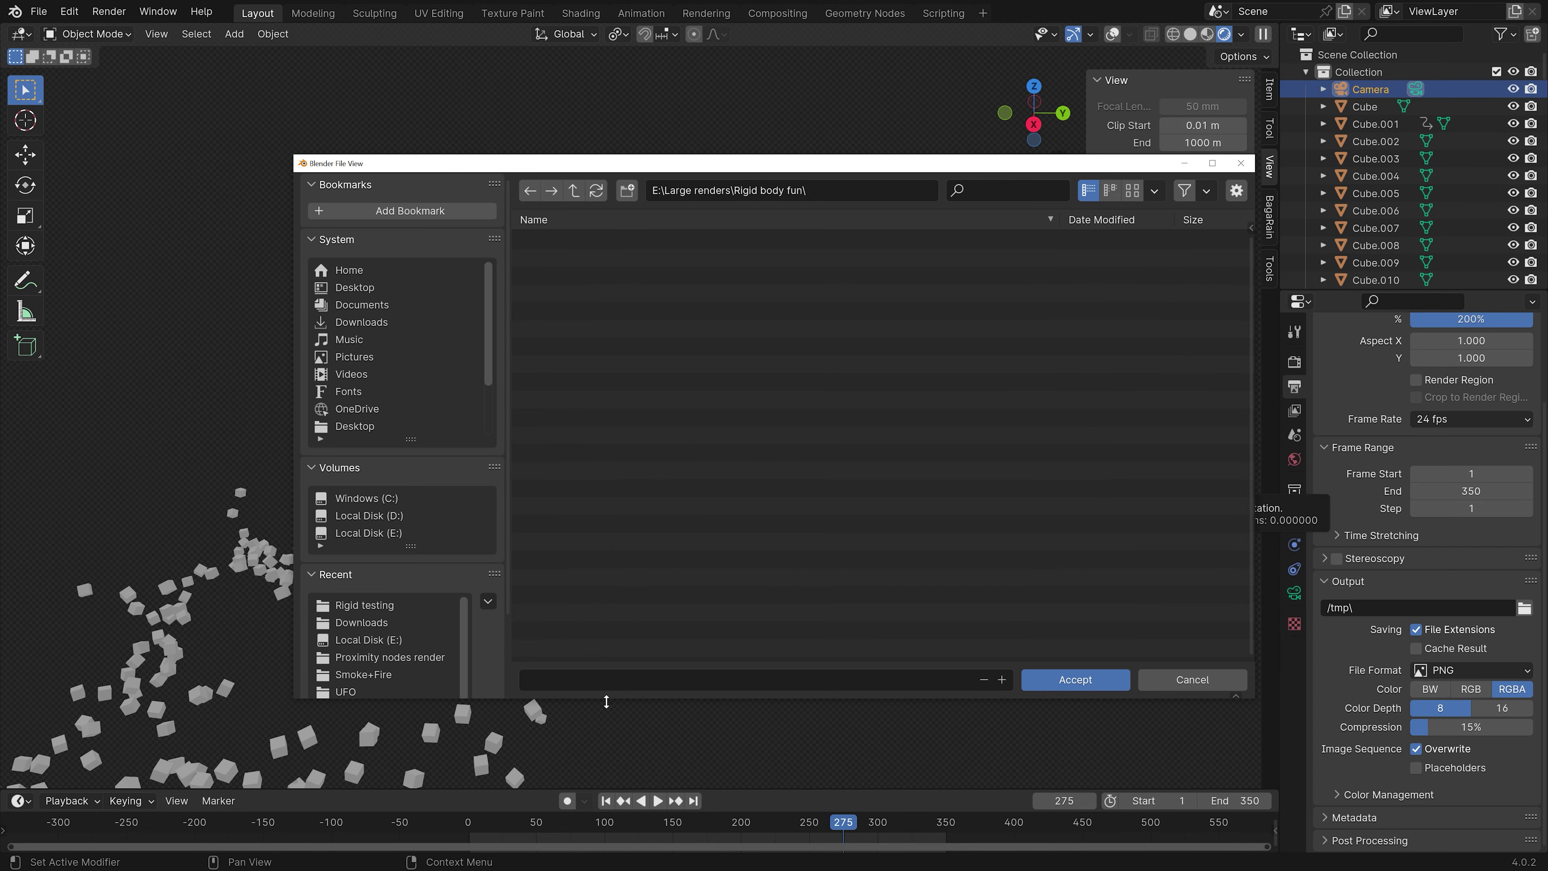
Step: Name the render output files "tut" and accept the output path
left_click(579, 675)
type("tut")
key("Return")
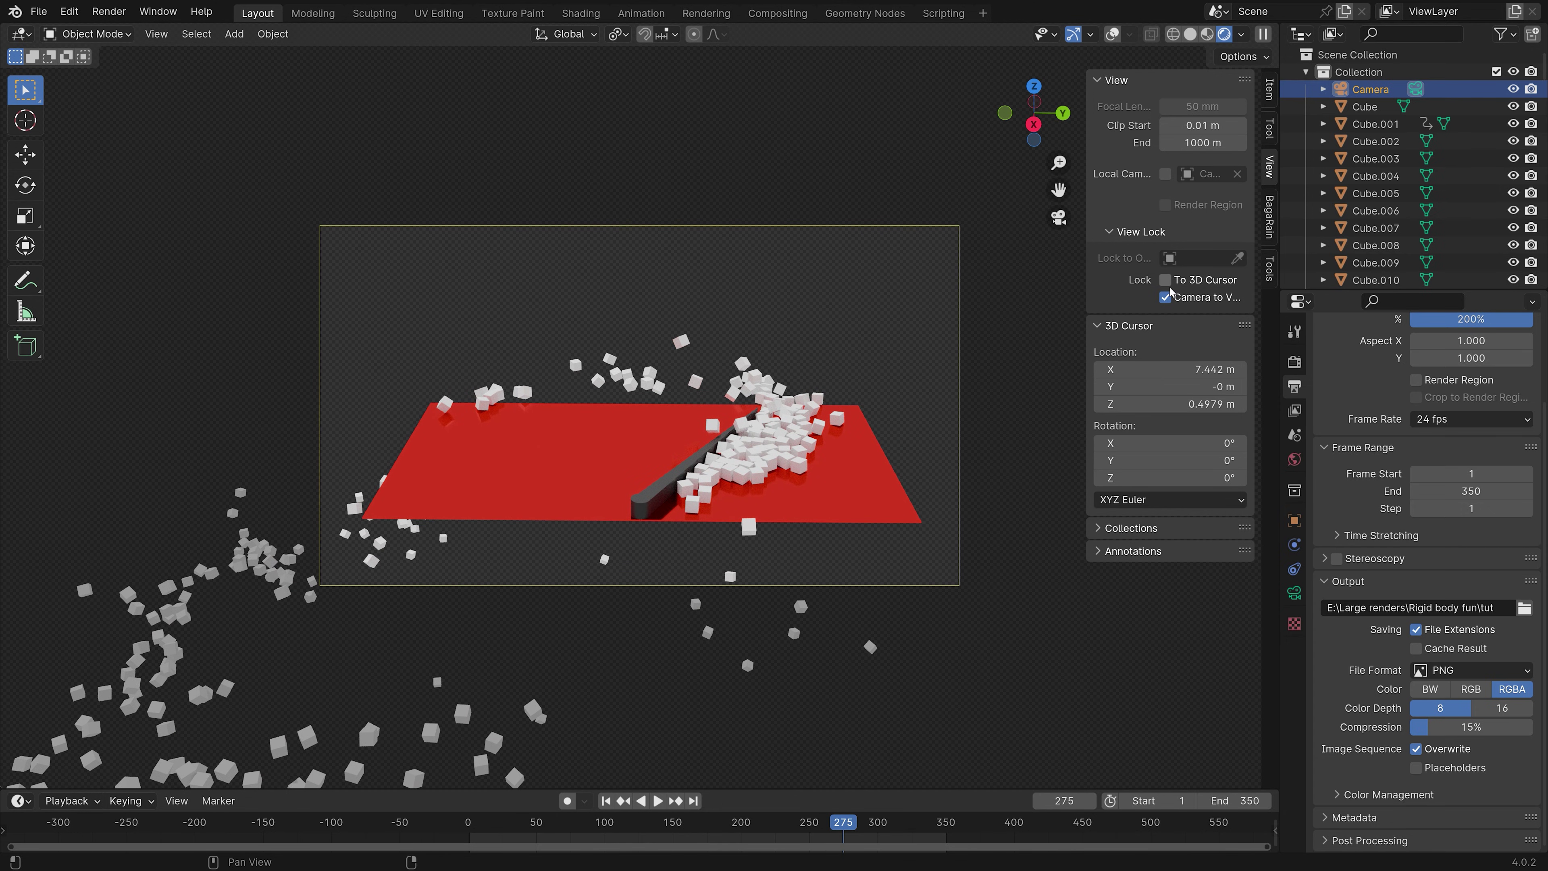
Step: Unlock the camera from the view, select the plate and show the viewport overlays
left_click(726, 519)
scroll(726, 519, "up", 4)
key("shift+alt+z")
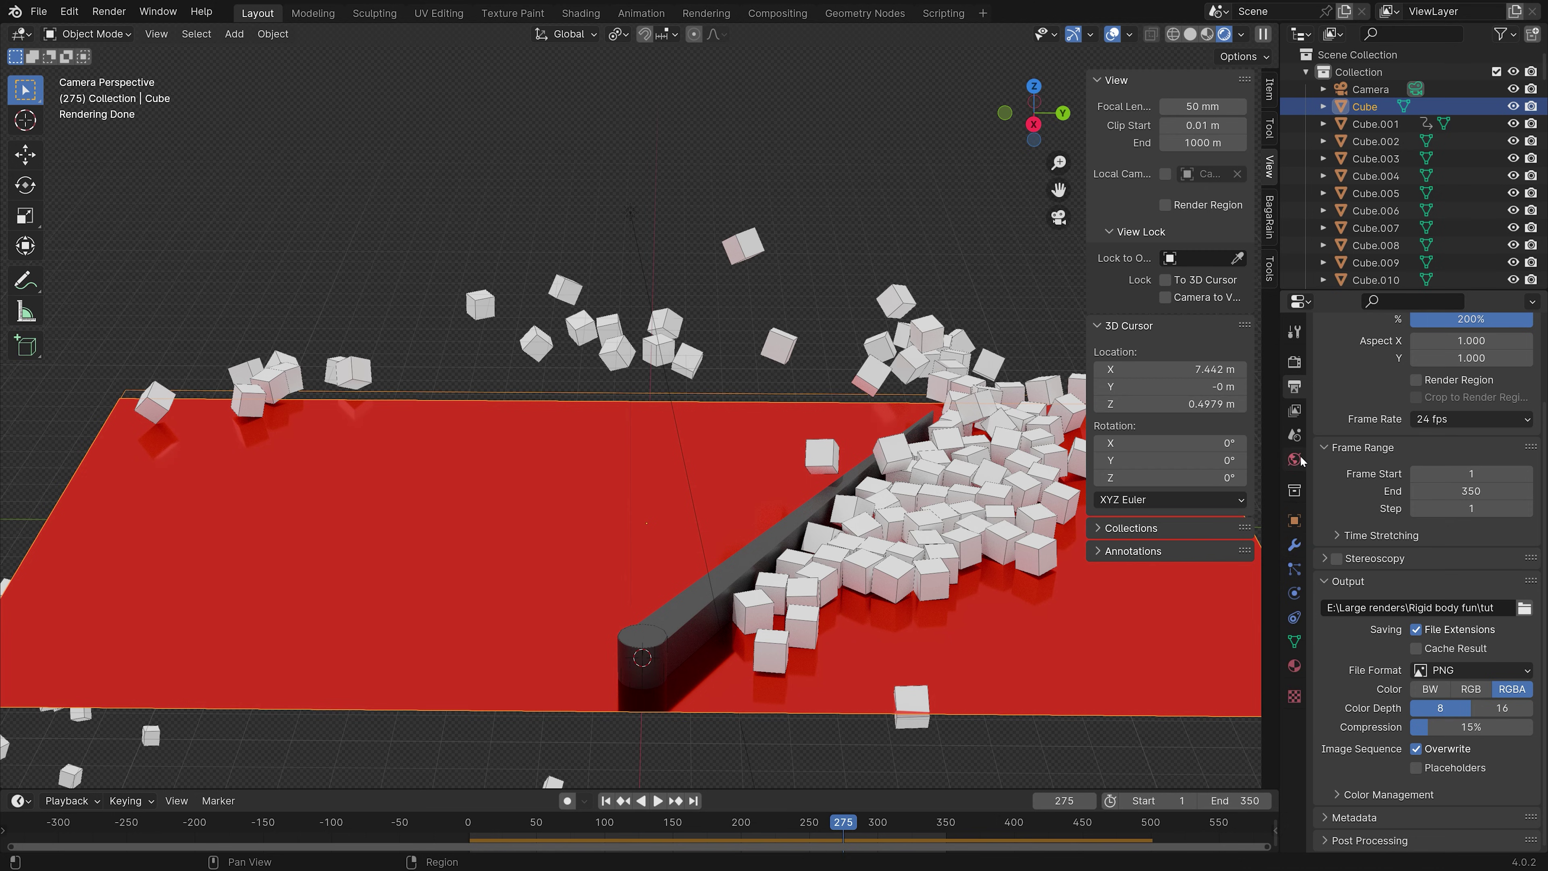
Step: Delete the existing rigid body bake, bake the simulation again and scrub the timeline to about frame 422
left_click(1295, 436)
left_click(1404, 769)
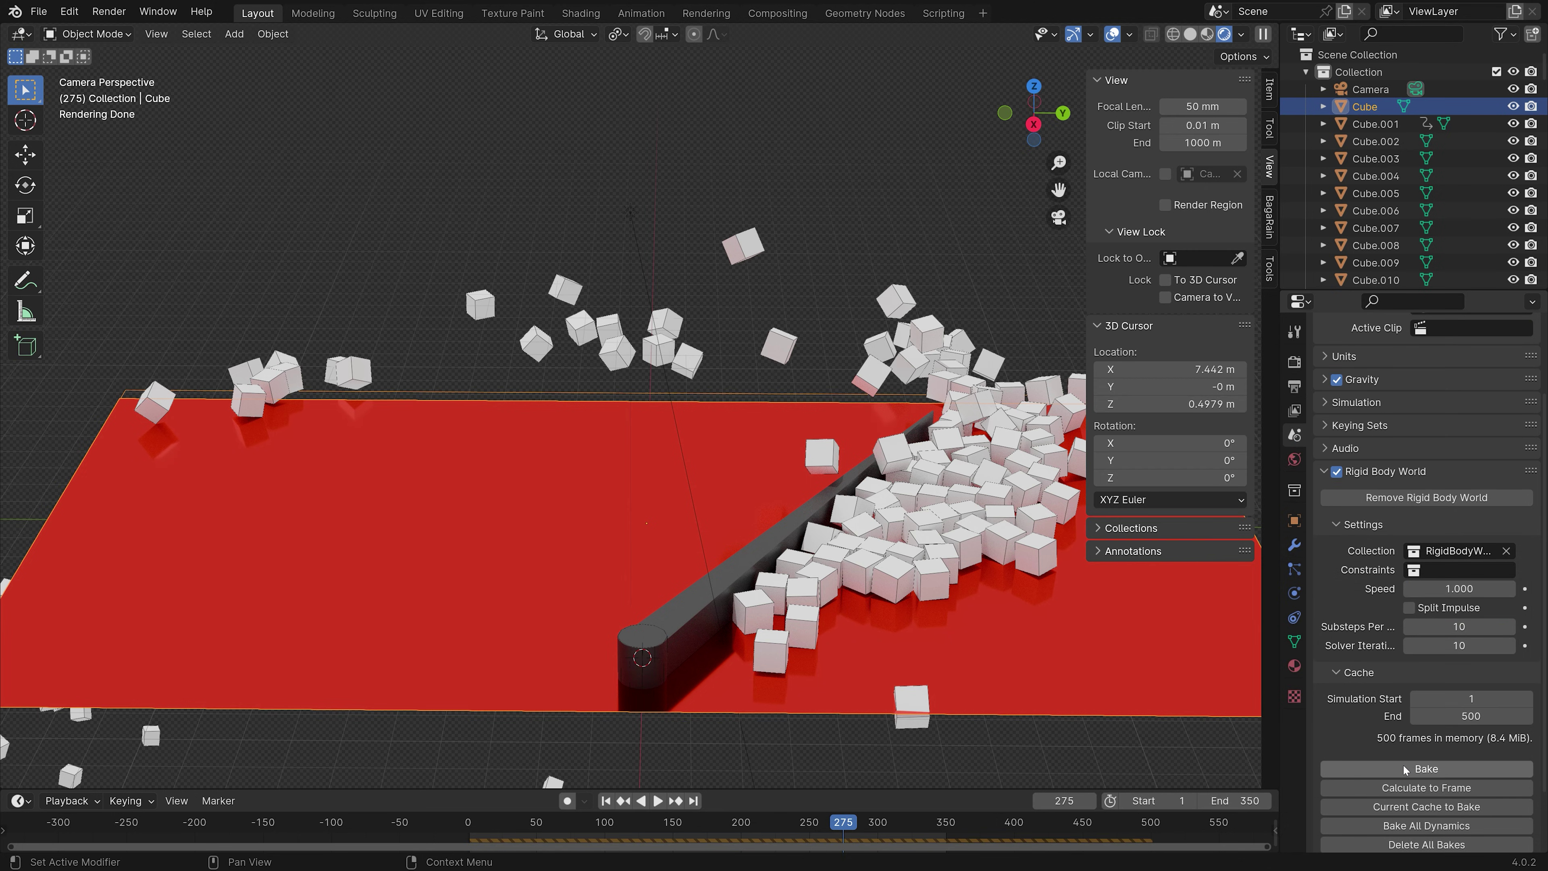
left_click(1403, 769)
left_click_drag(488, 842, 1039, 526)
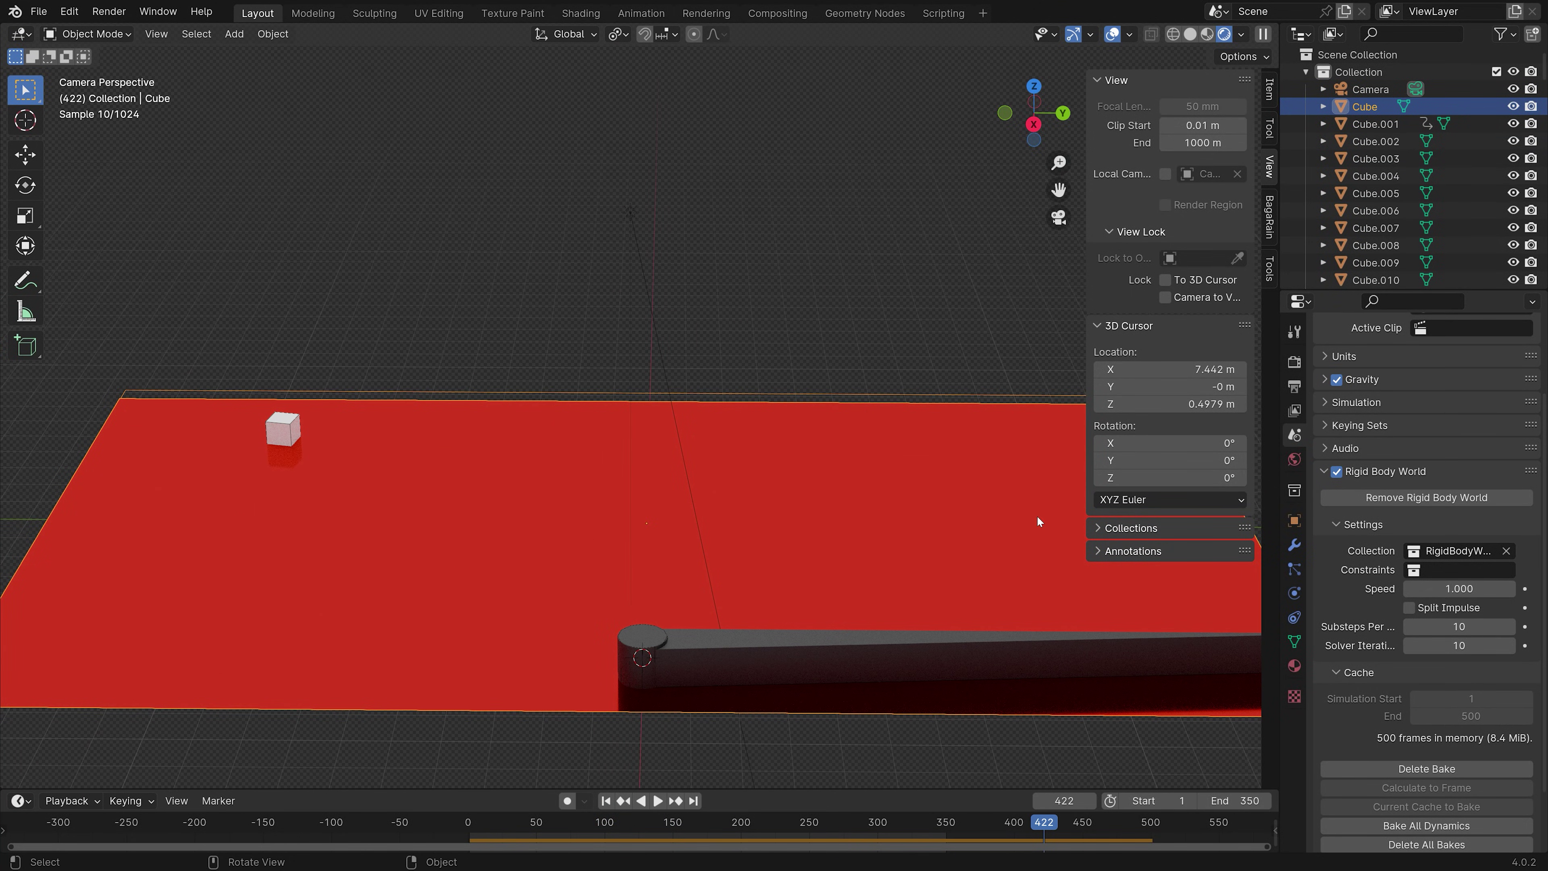
Step: Save the blend file in D:\Blender\Rigid testing and start rendering the animation
left_click(1295, 387)
key("ctrl+shift+s")
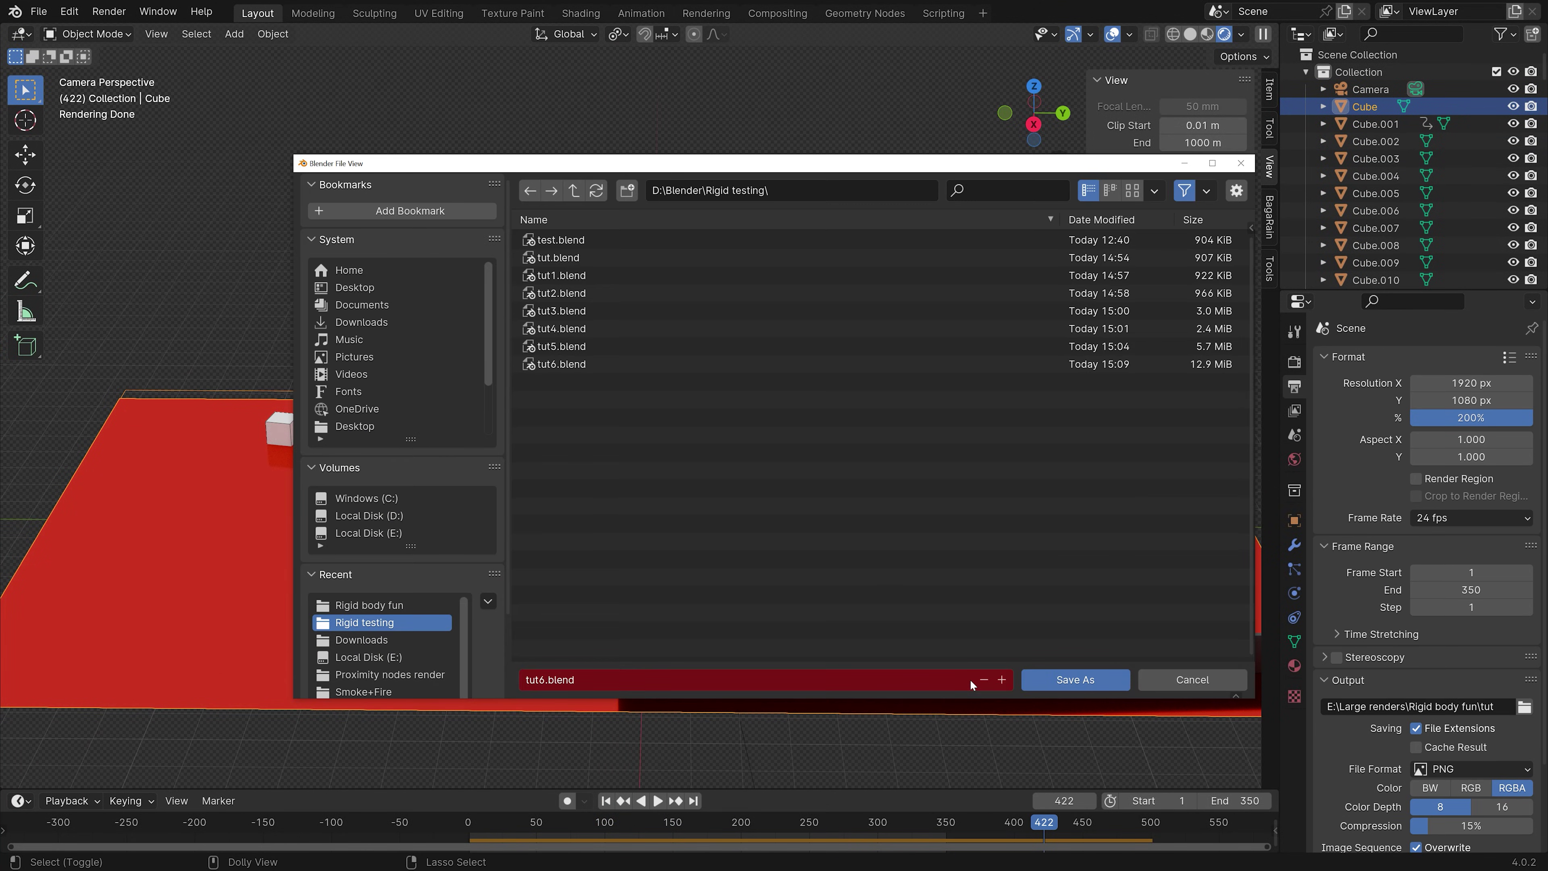
left_click(1070, 681)
left_click(102, 10)
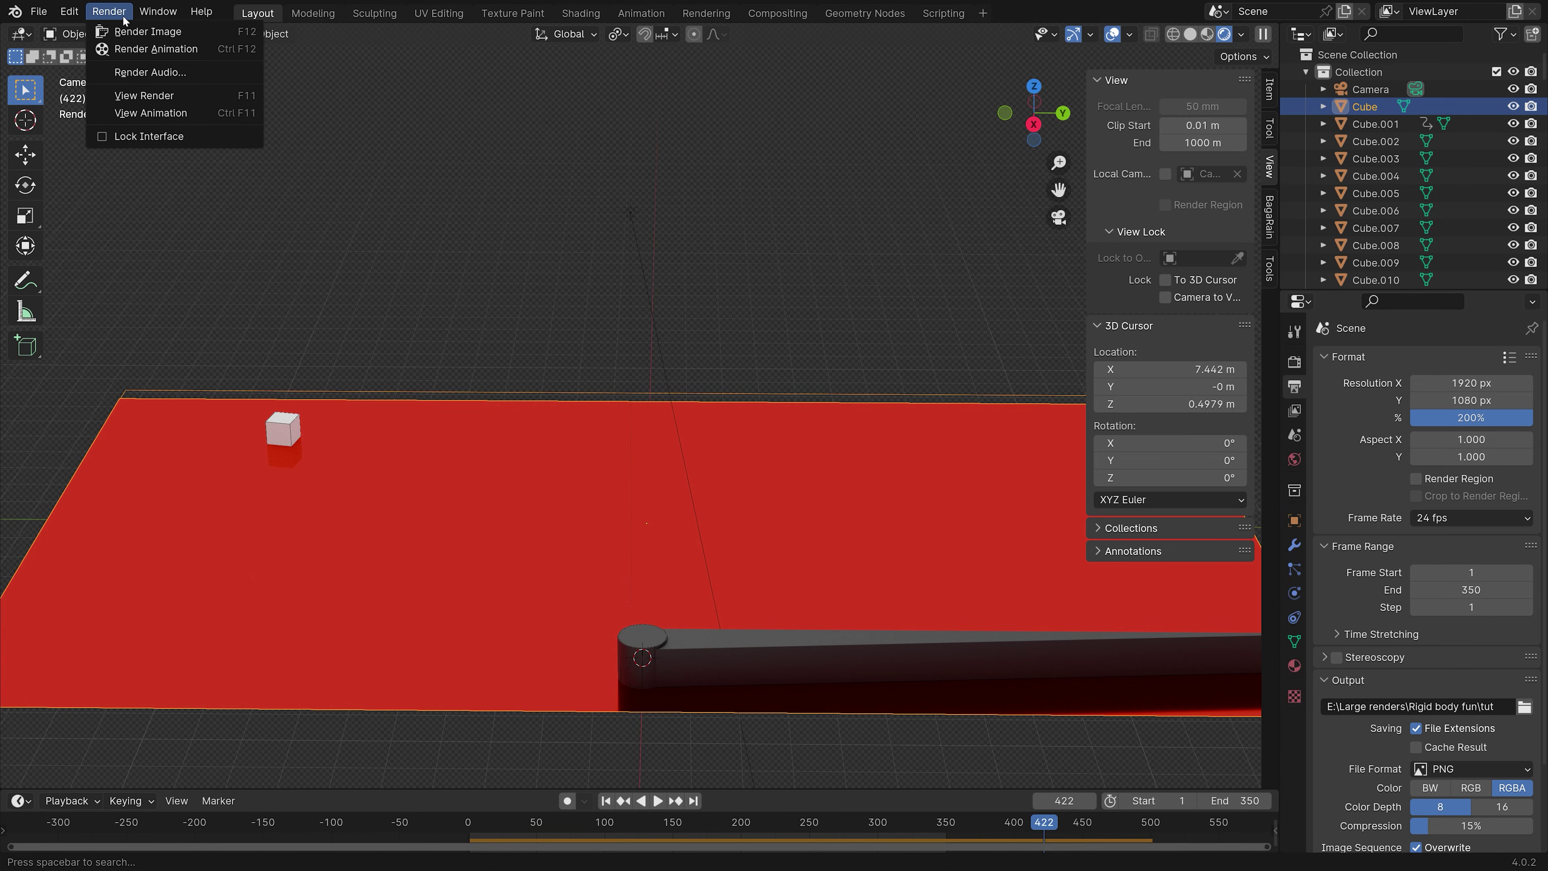
left_click(155, 51)
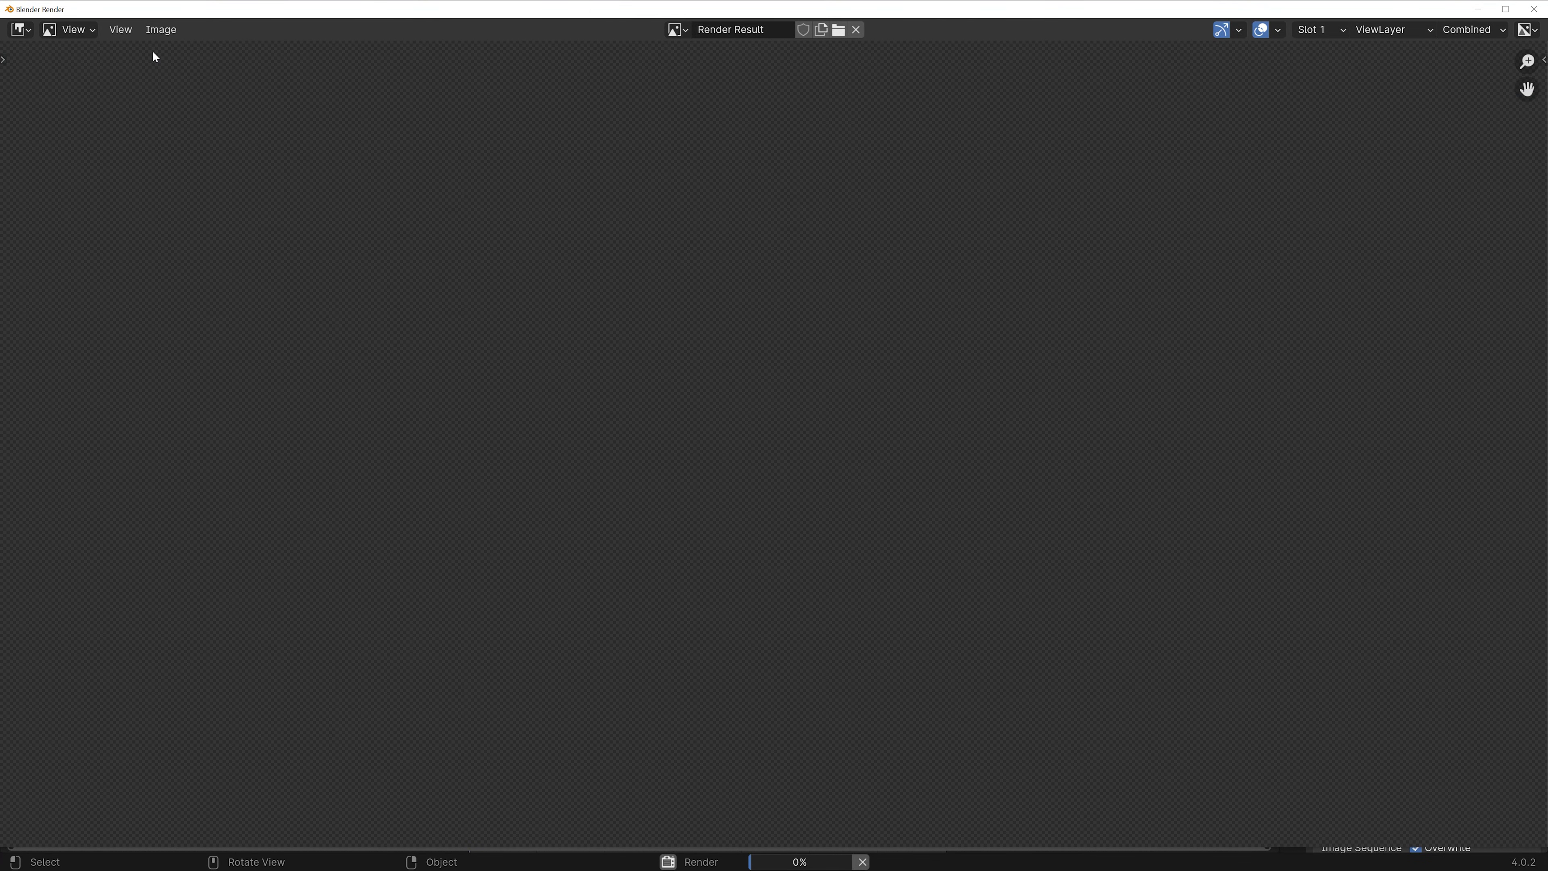